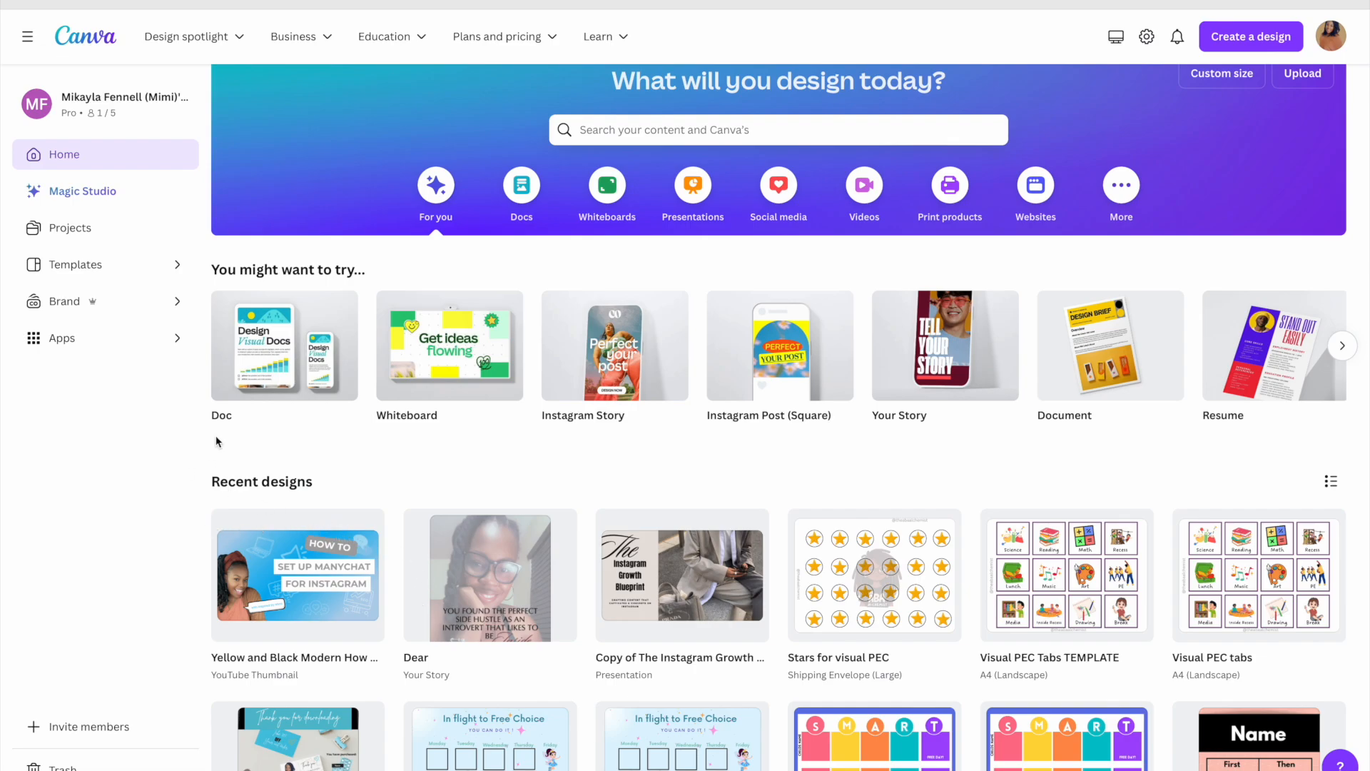
Search Canva templates for thumbnail designs
scroll(1064, 419, down, 1)
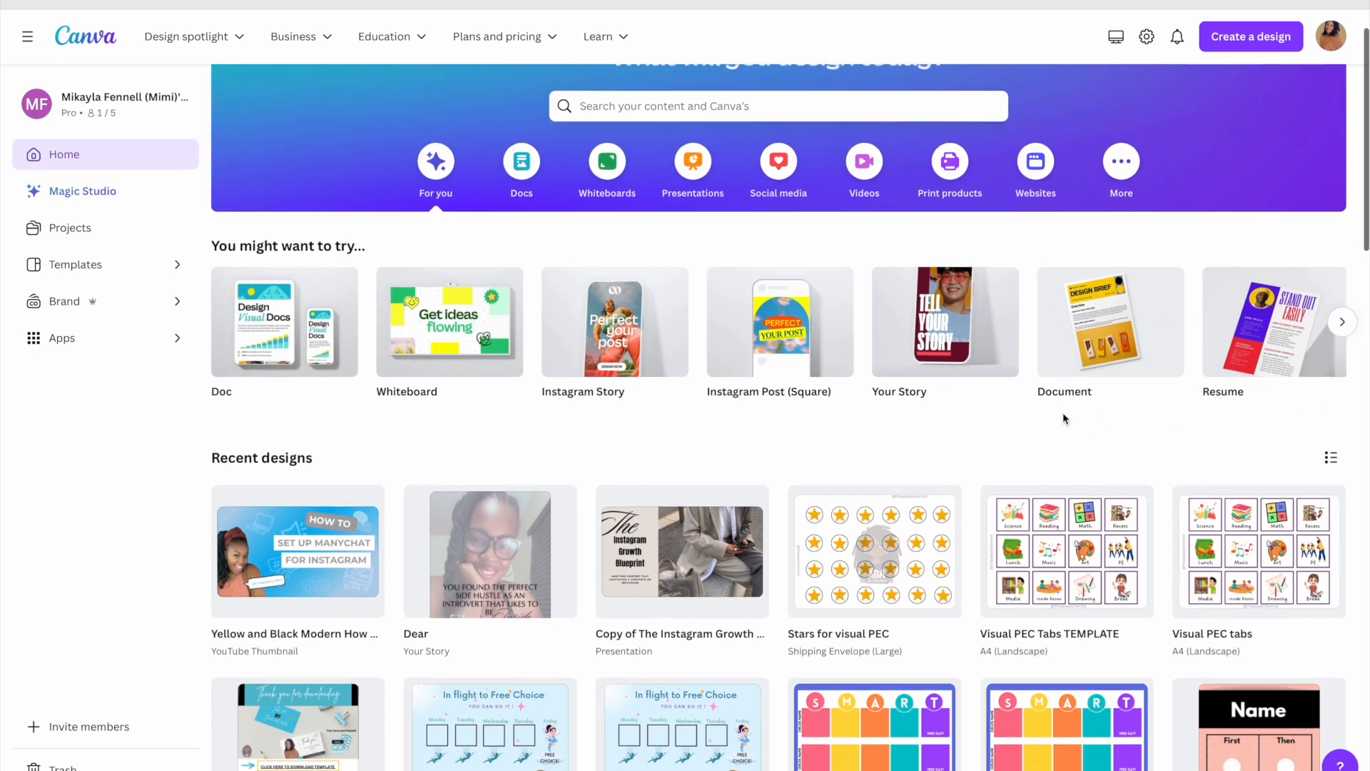
scroll(1063, 419, up, 2)
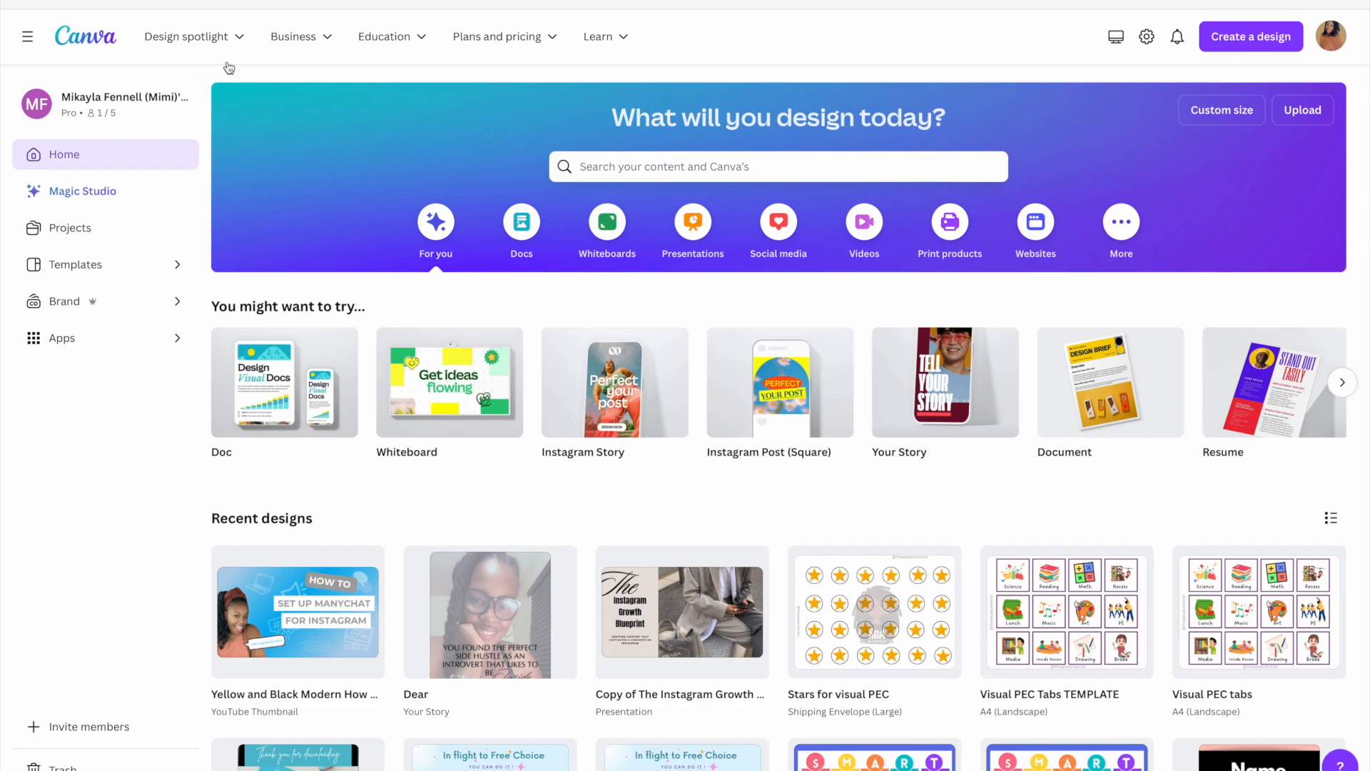
click(639, 166)
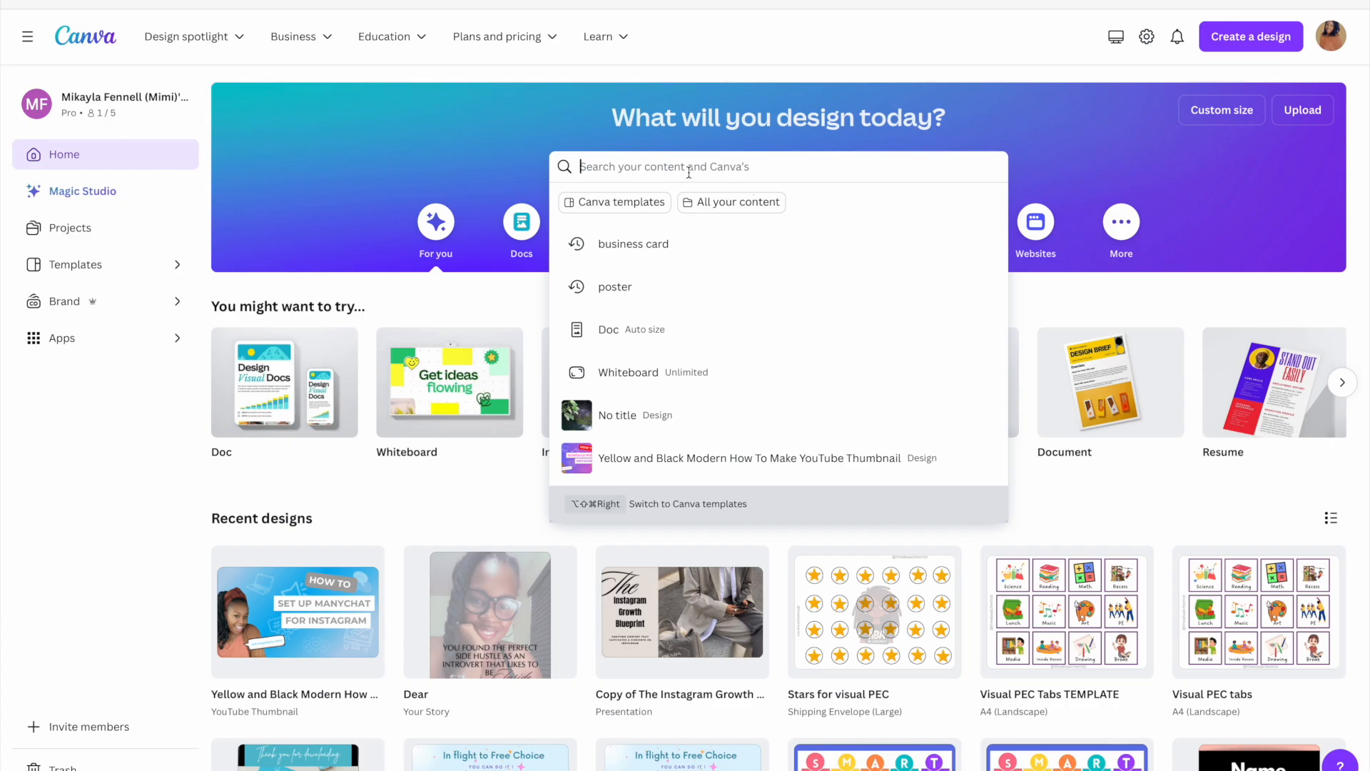
text(thumbnail)
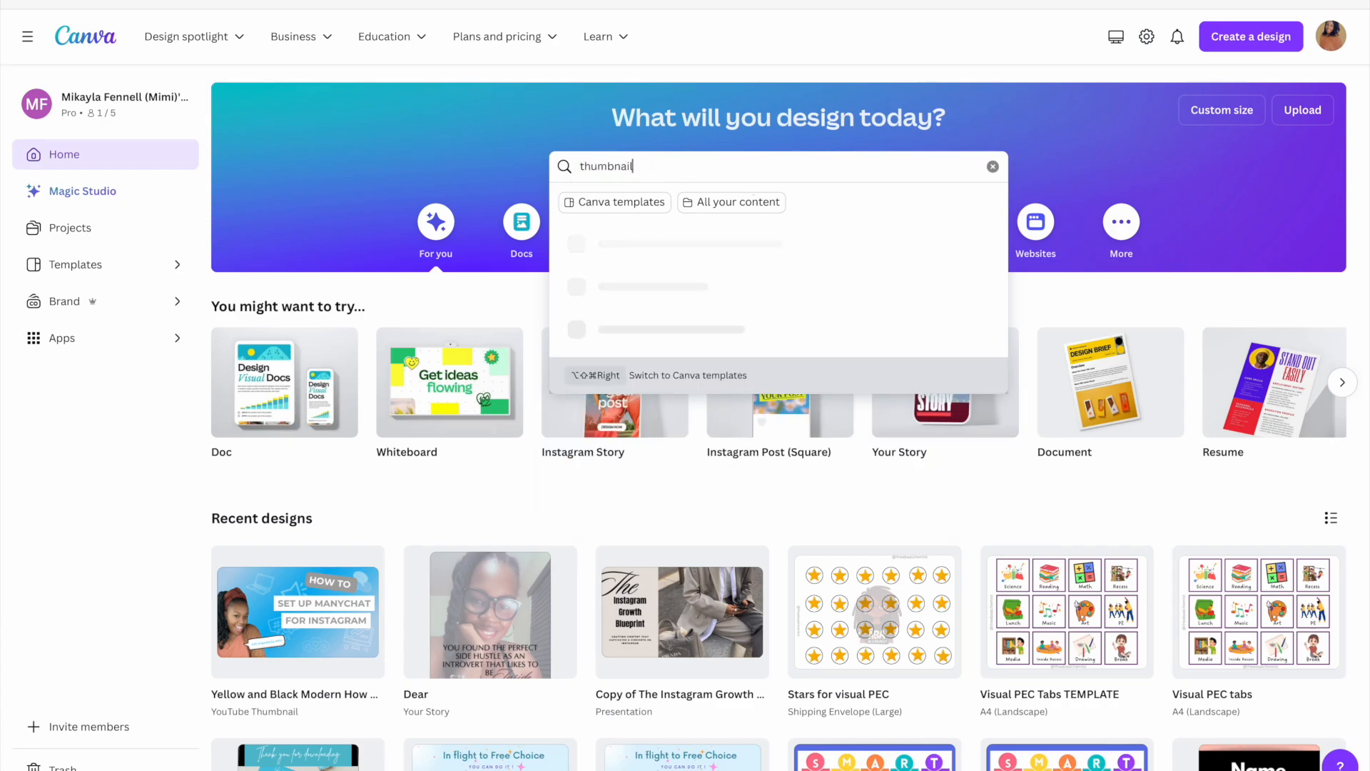
click(731, 377)
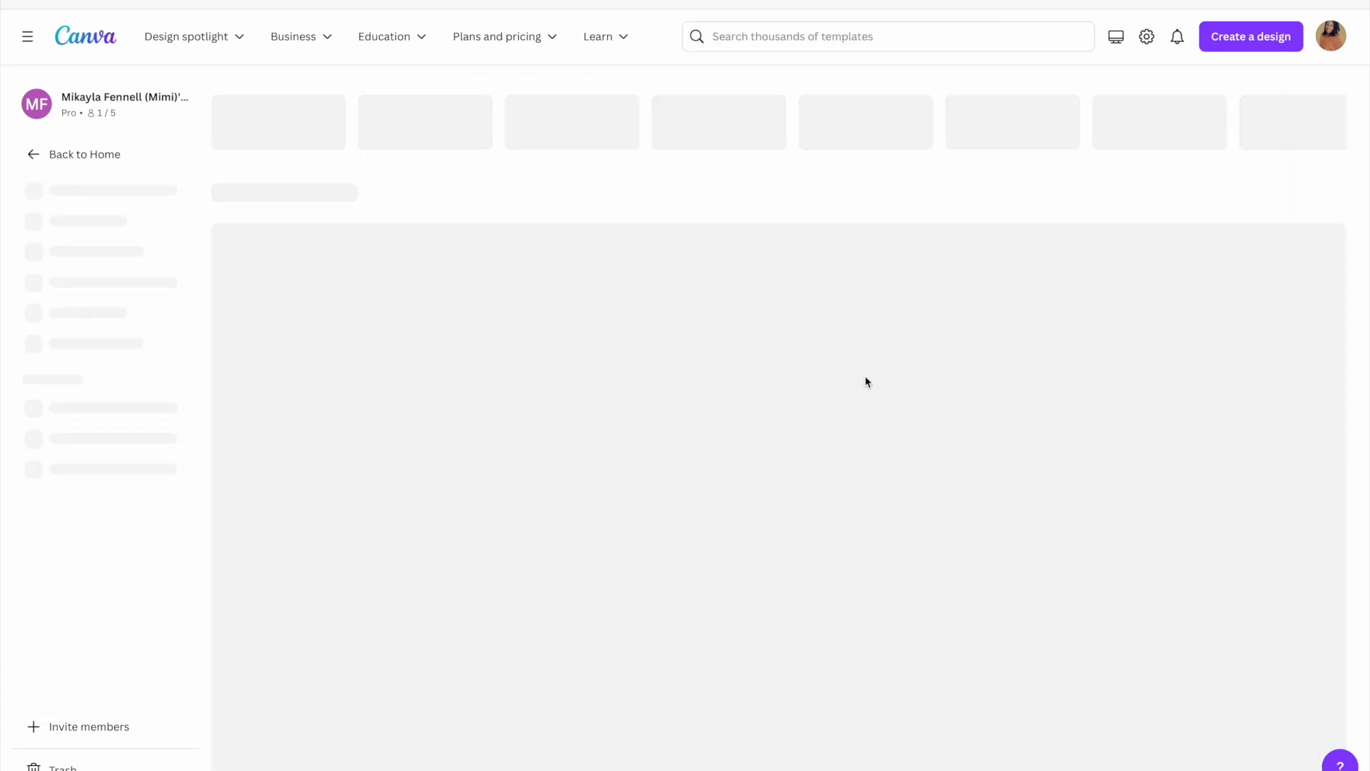
Browse the YouTube thumbnail templates to pick a design
scroll(859, 362, down, 5)
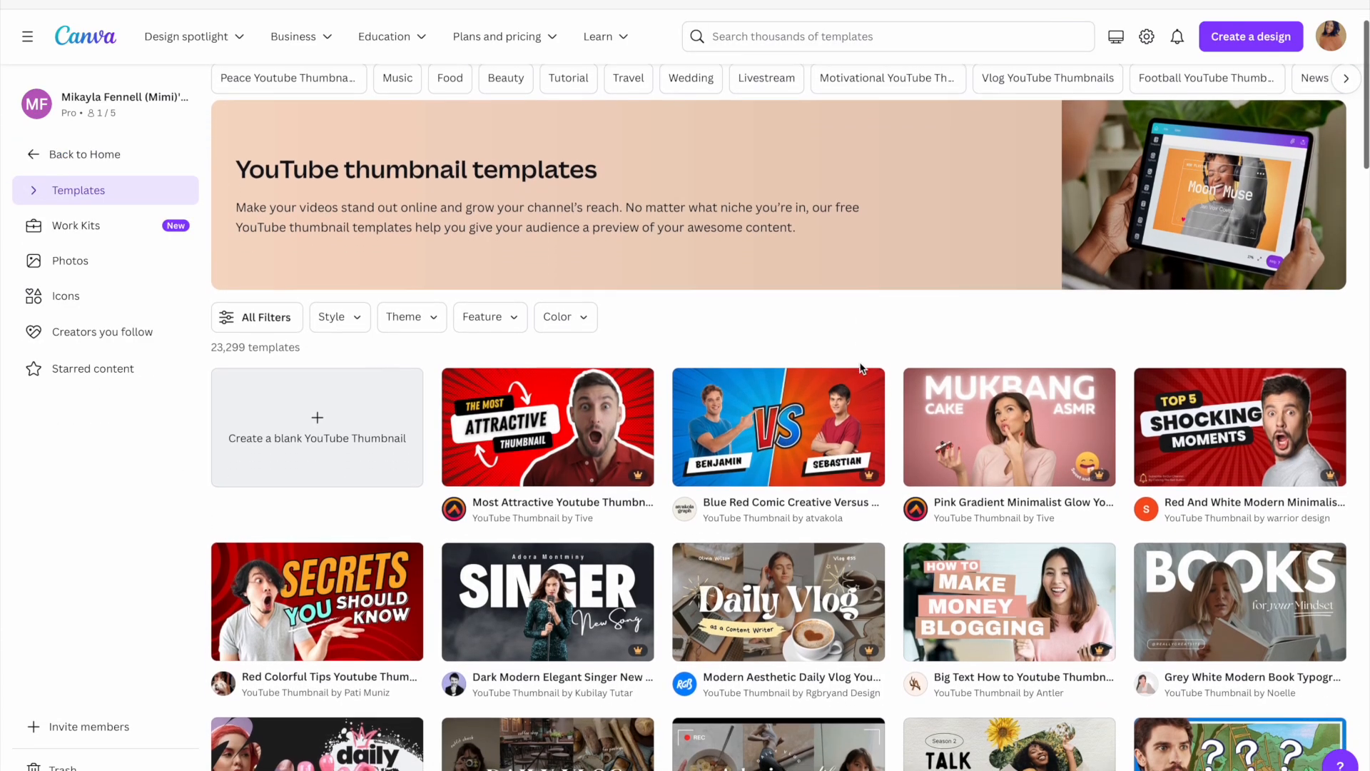
scroll(864, 367, down, 1)
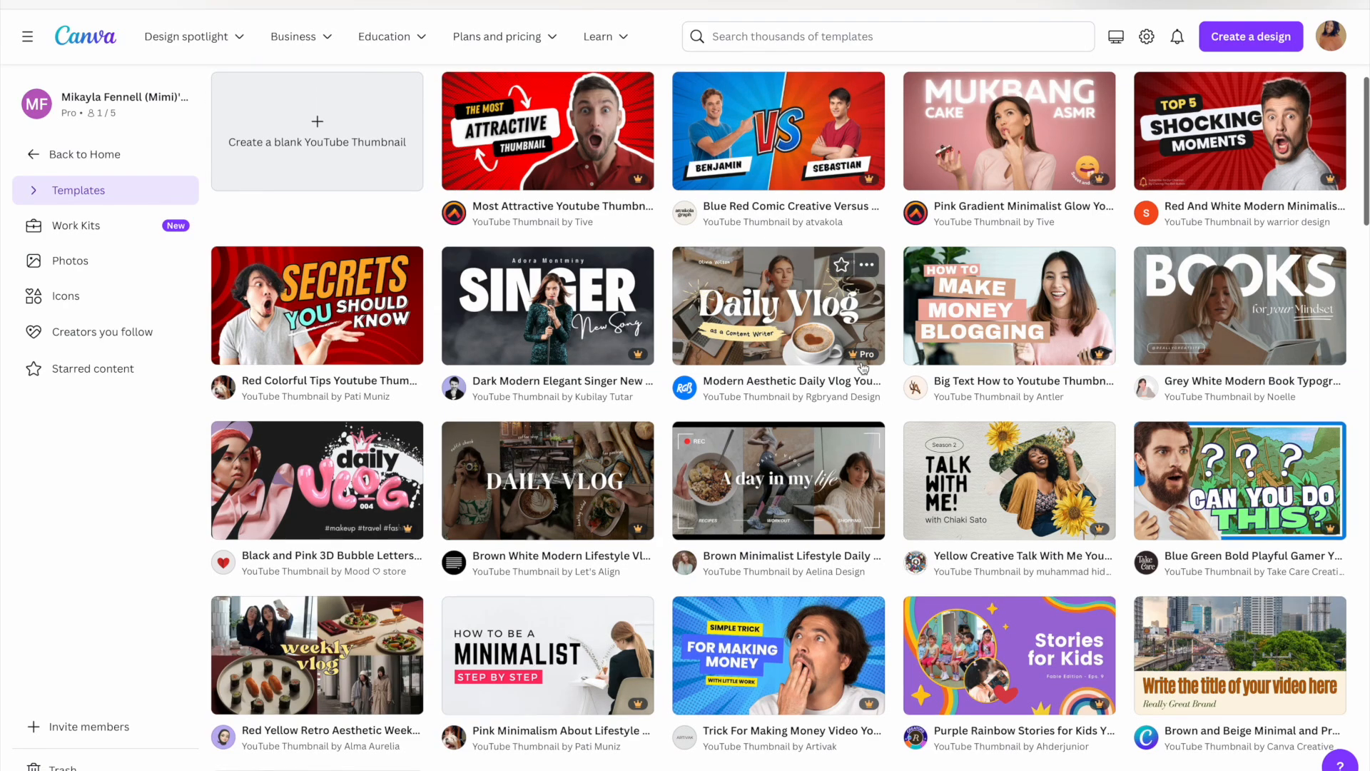
scroll(864, 367, up, 1)
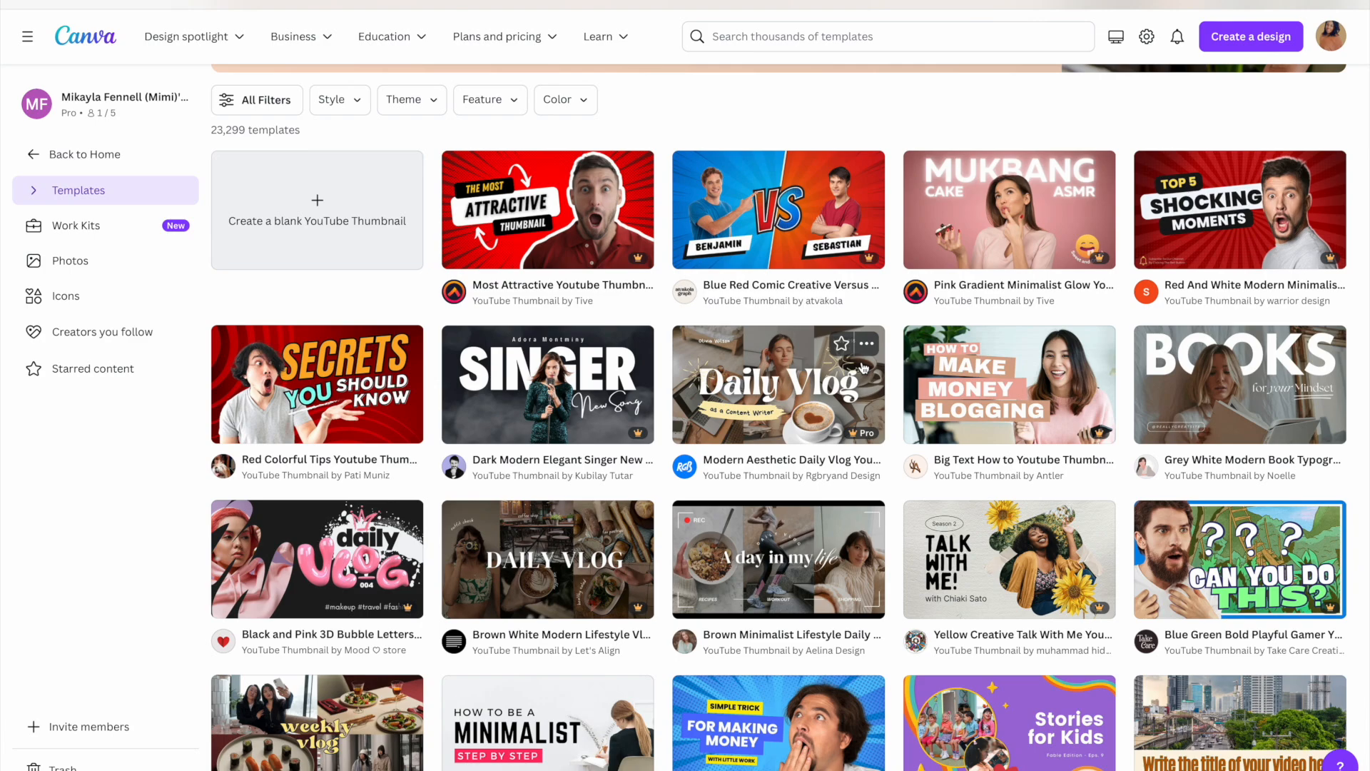
scroll(863, 368, down, 1)
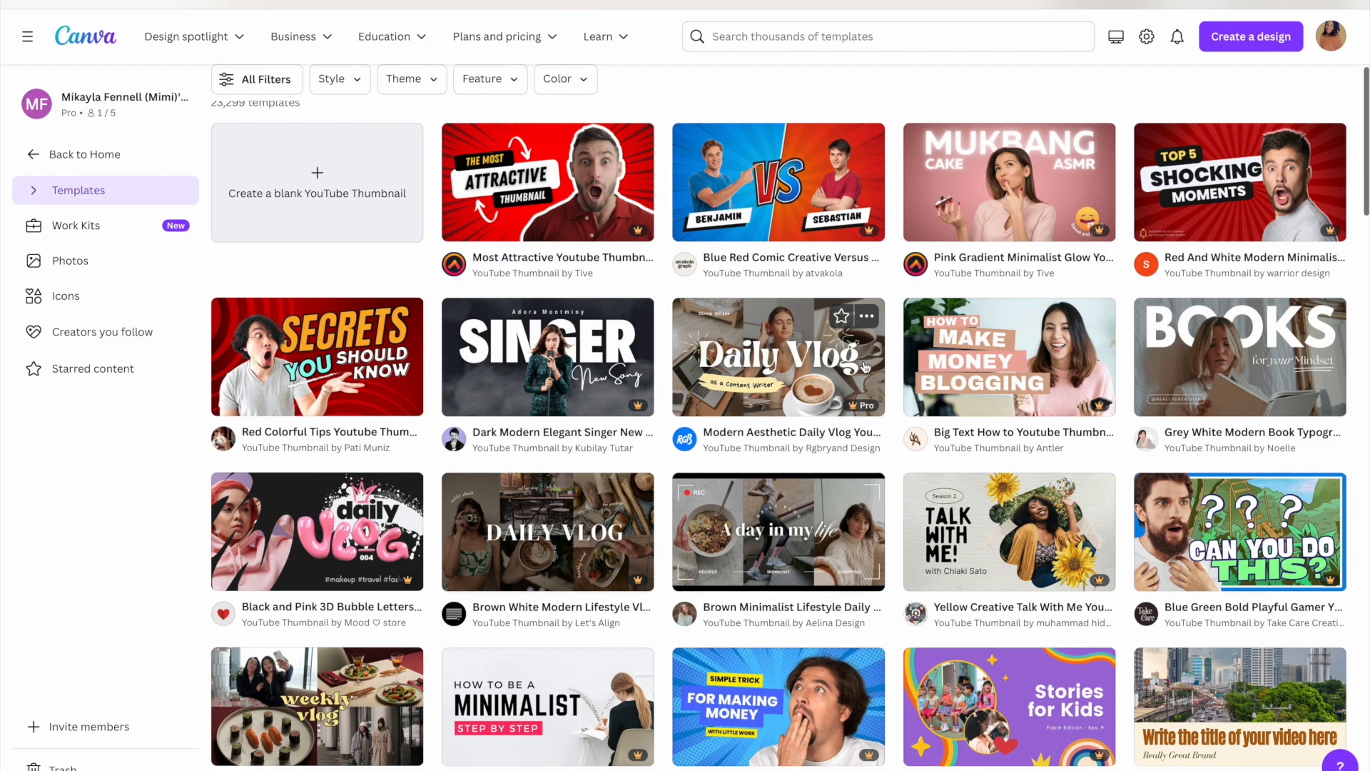
scroll(866, 367, down, 1)
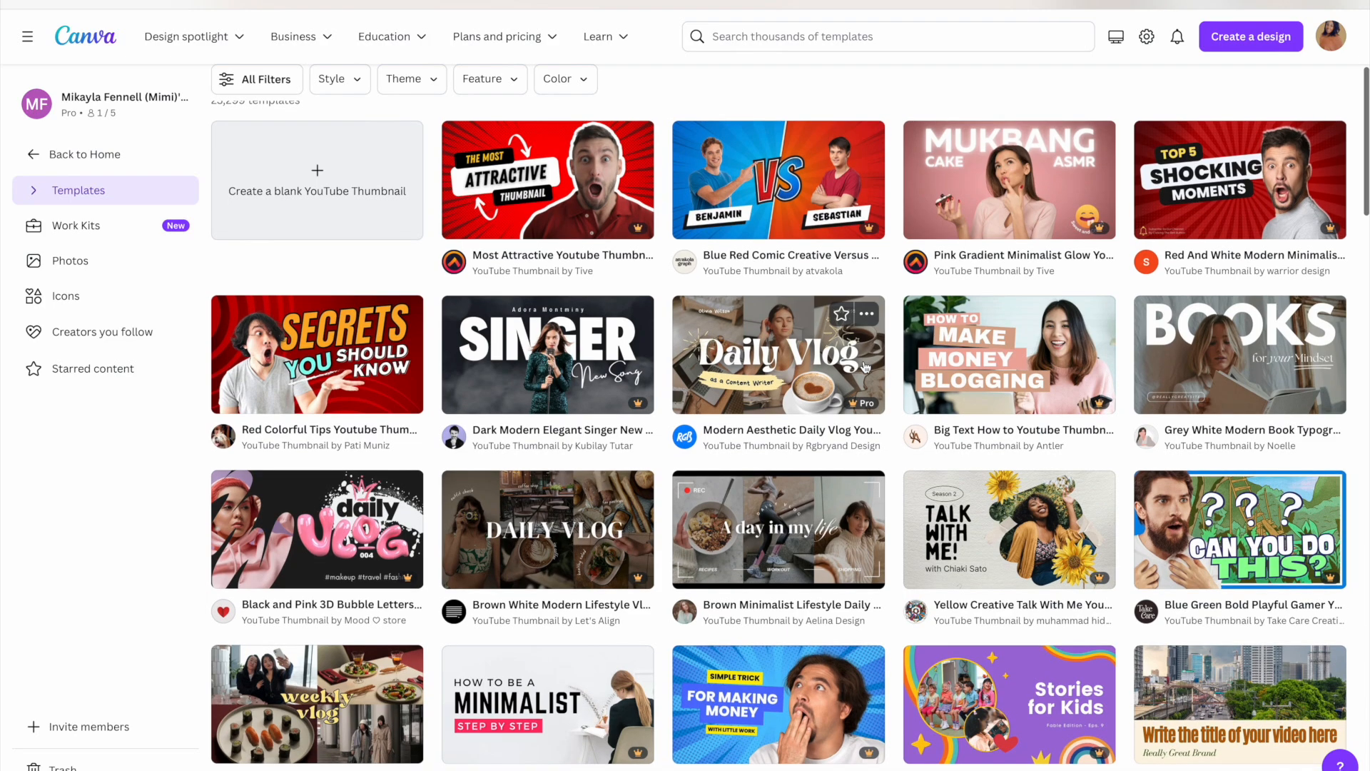
scroll(866, 366, down, 1)
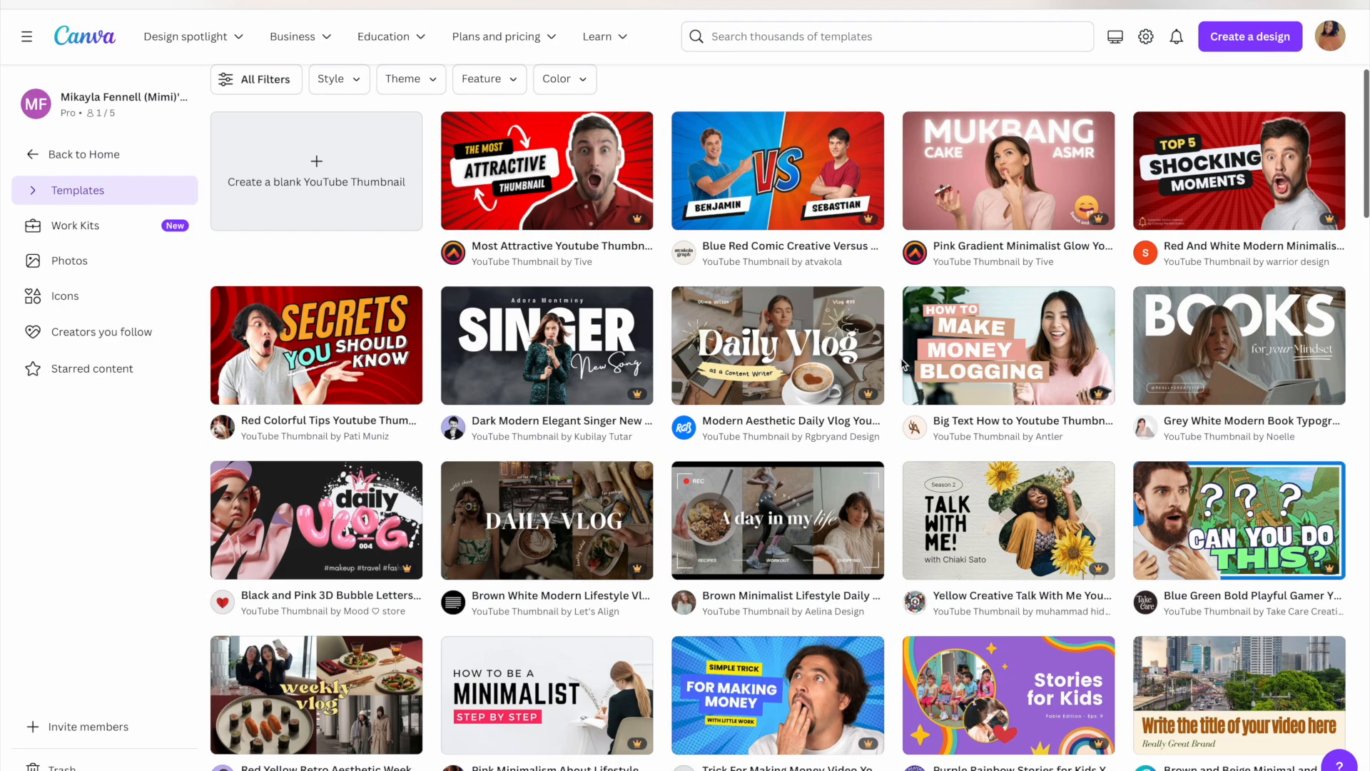
scroll(903, 364, down, 1)
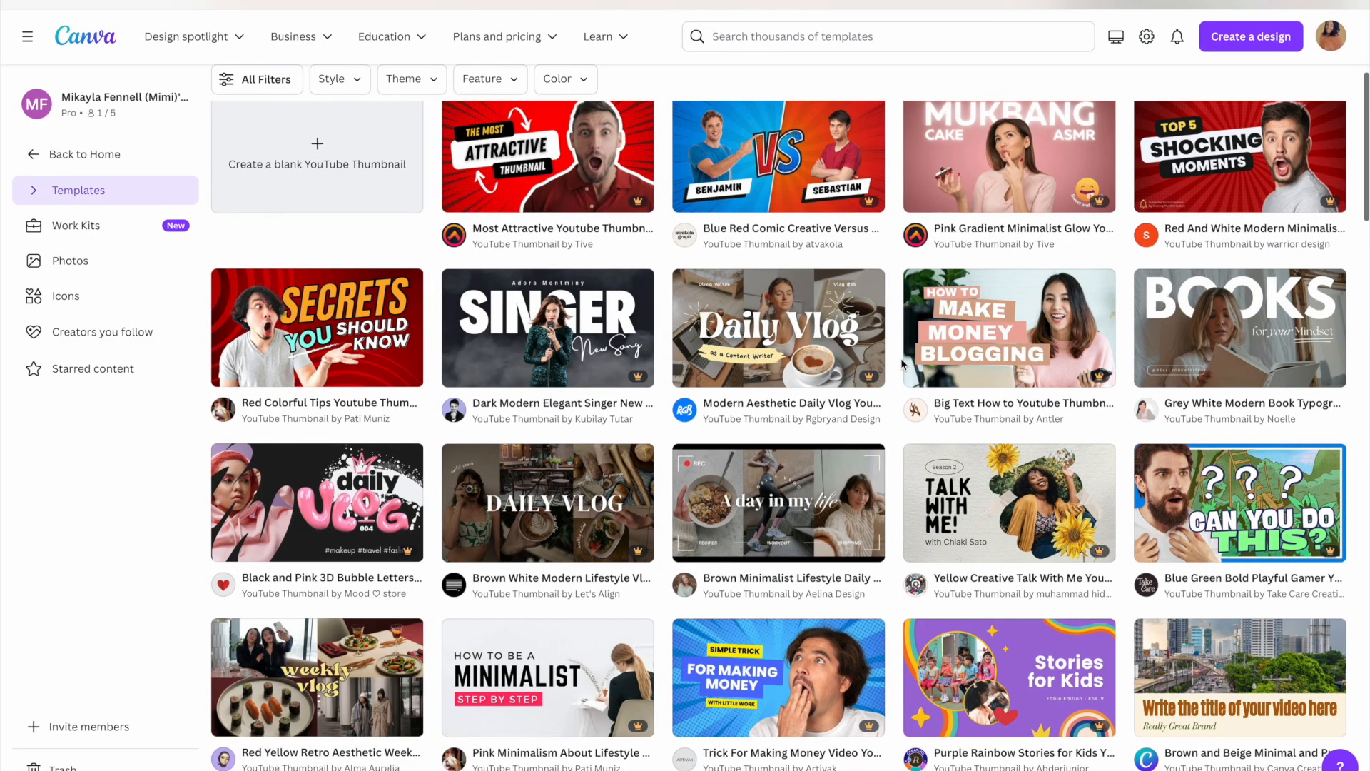
scroll(903, 364, down, 3)
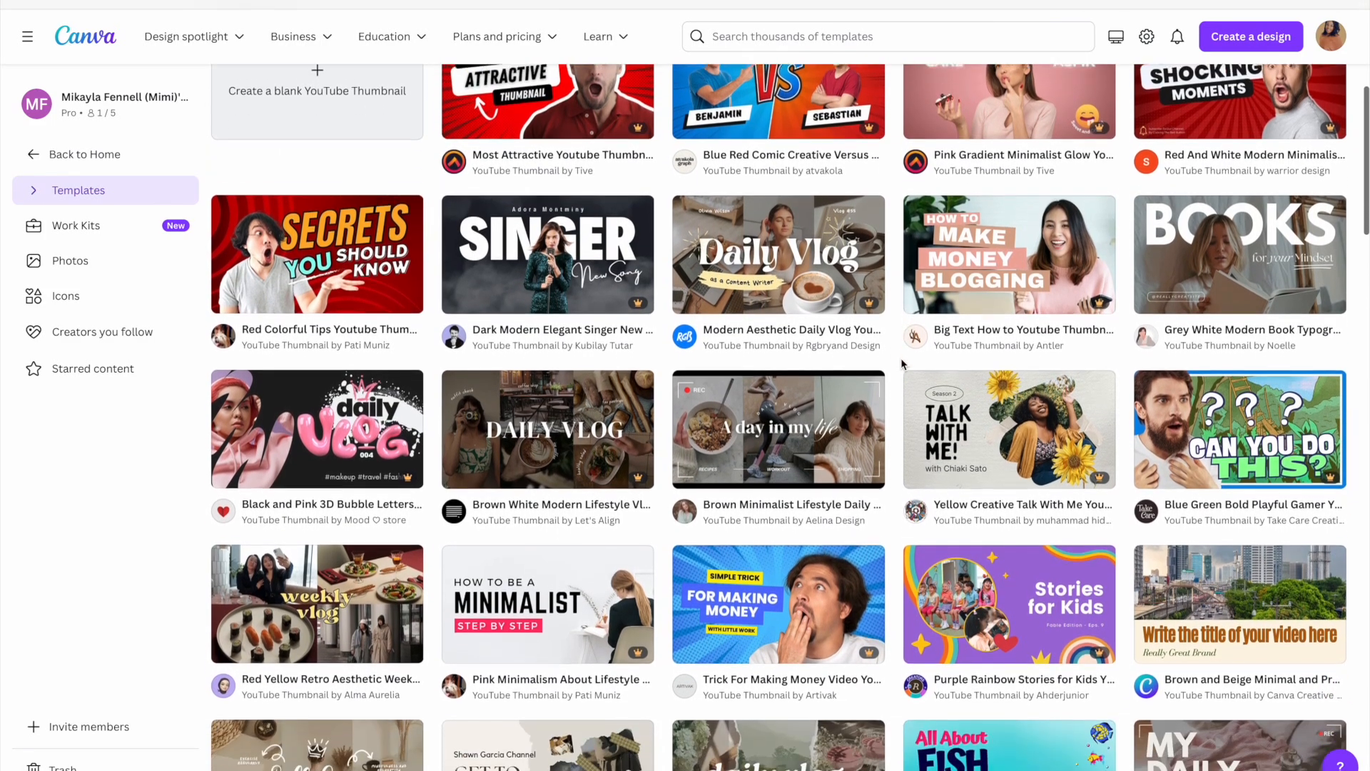
scroll(903, 364, down, 2)
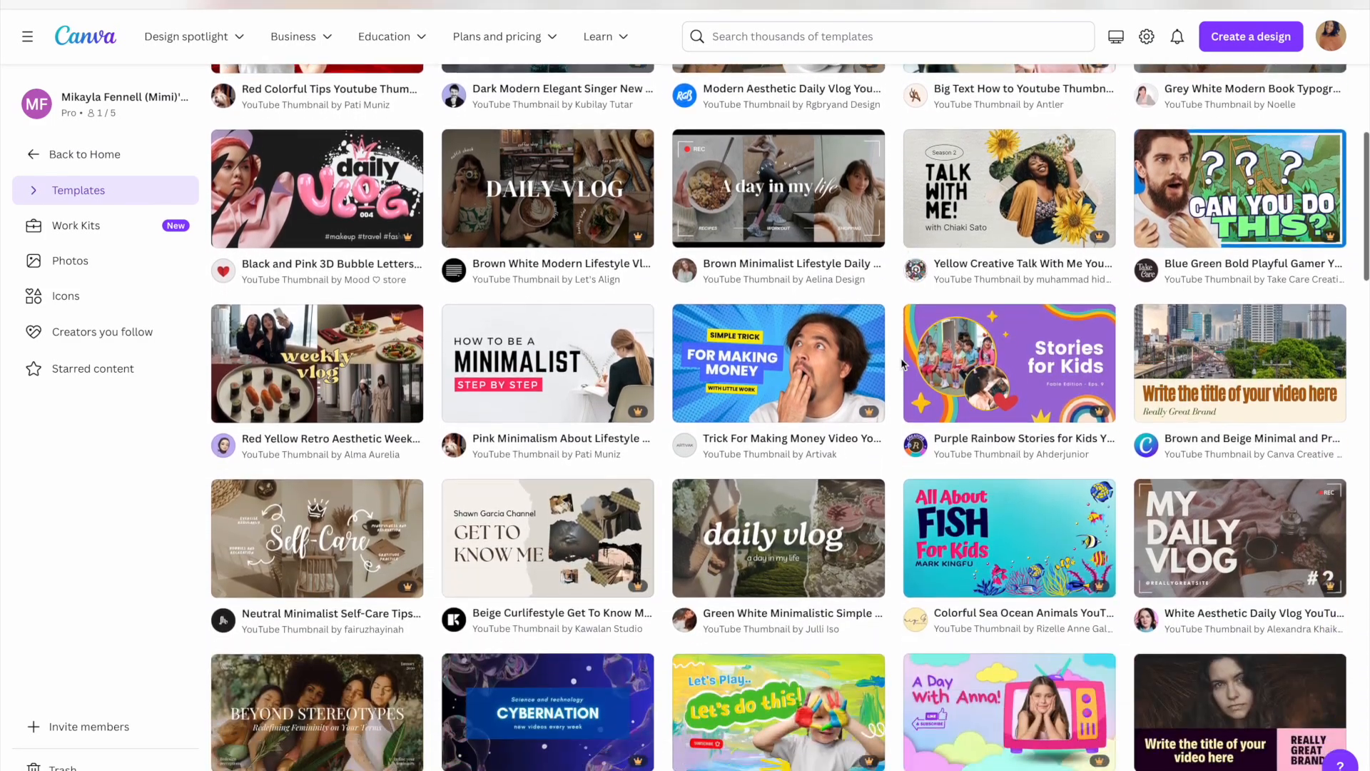
scroll(903, 364, down, 1)
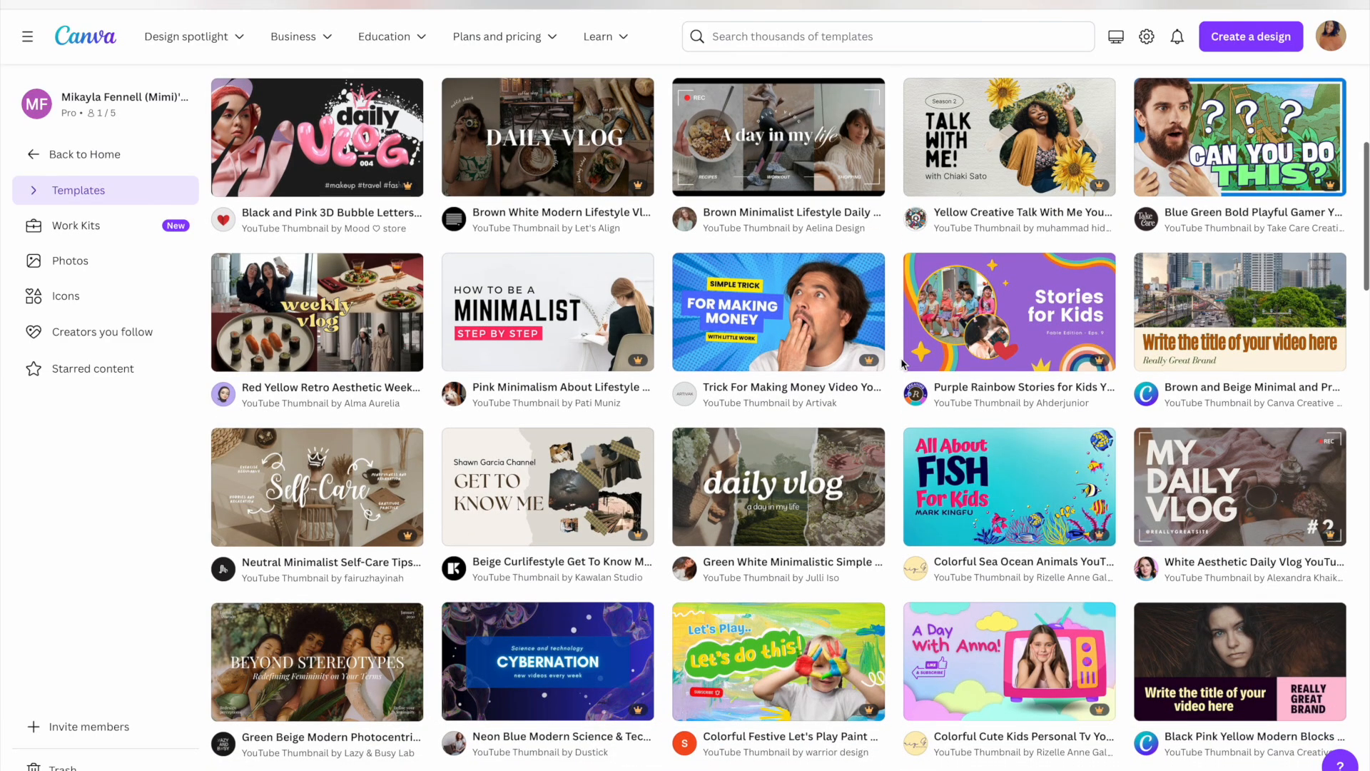
scroll(903, 364, down, 1)
scroll(903, 364, up, 1)
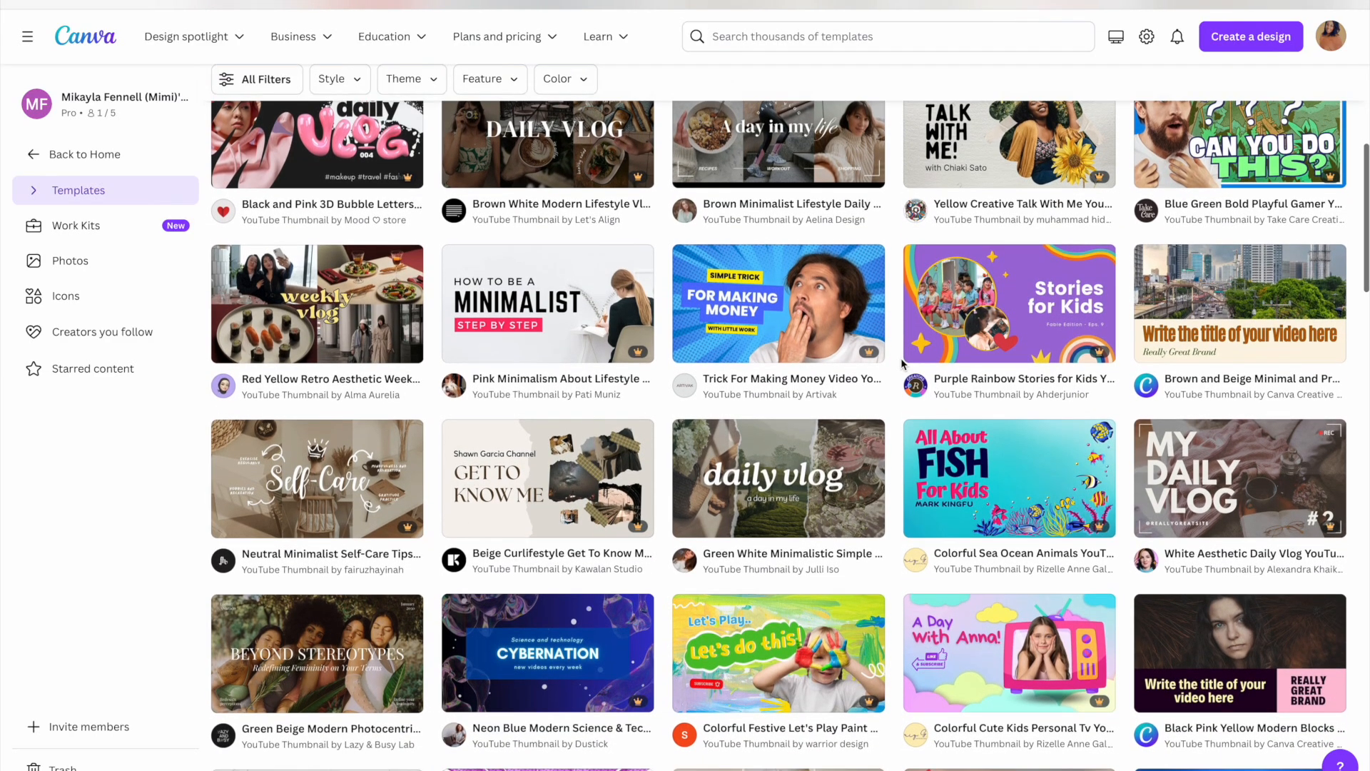
scroll(902, 364, down, 1)
scroll(903, 364, up, 1)
scroll(903, 364, up, 7)
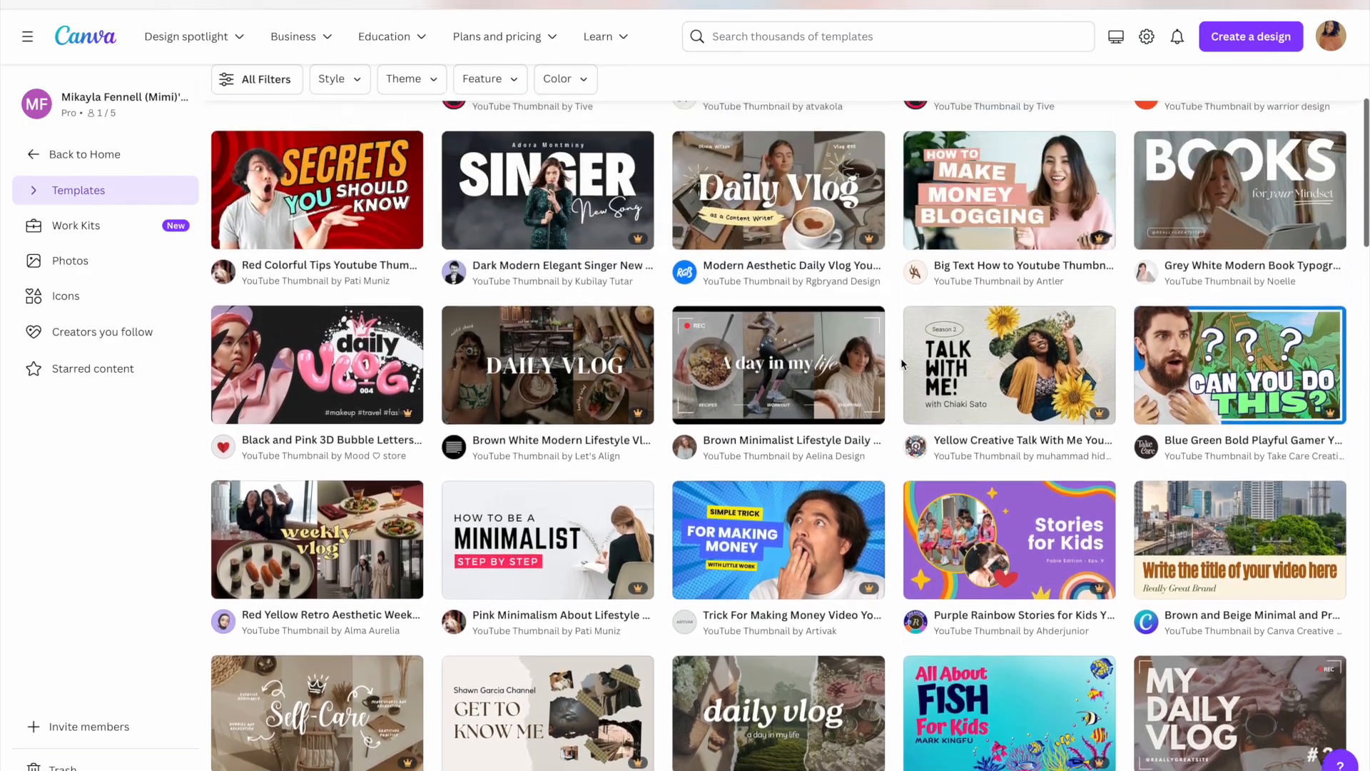
scroll(903, 364, up, 1)
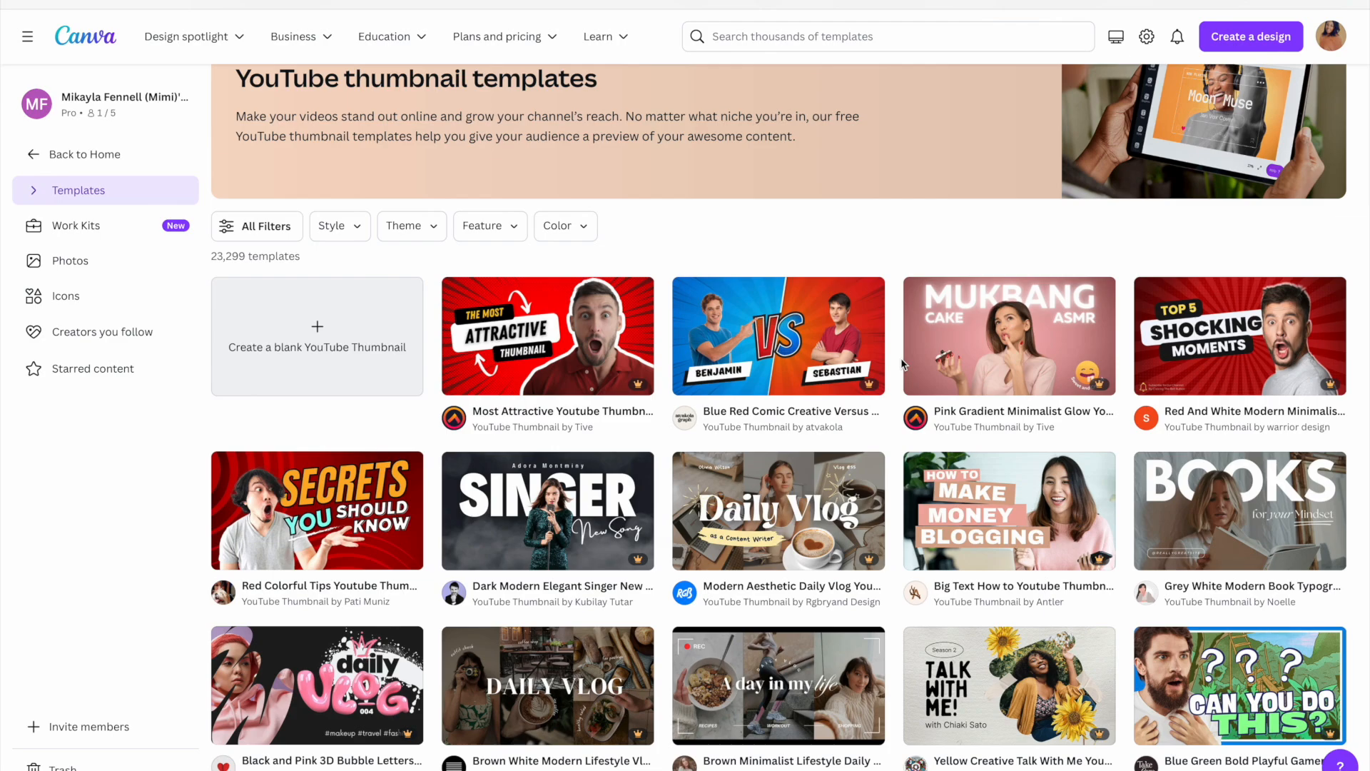
scroll(903, 364, down, 1)
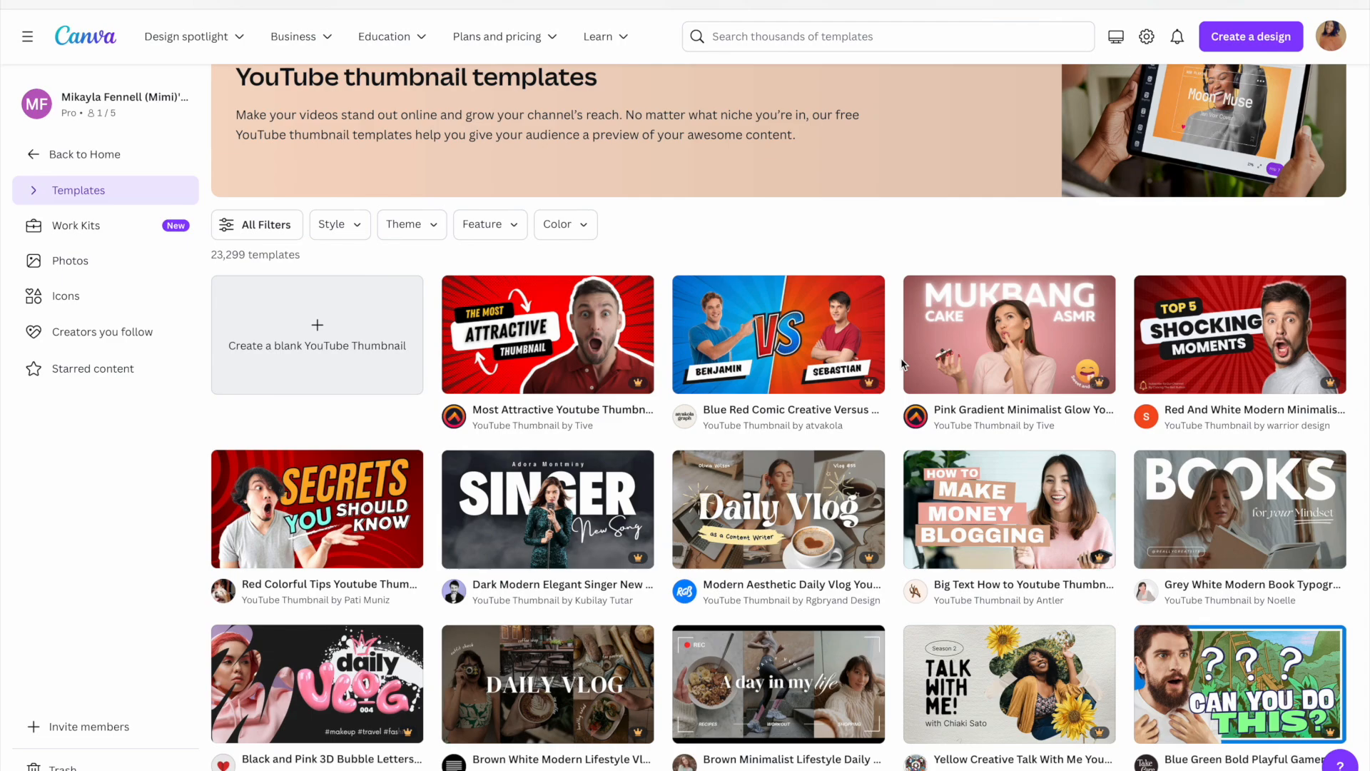
scroll(820, 368, down, 1)
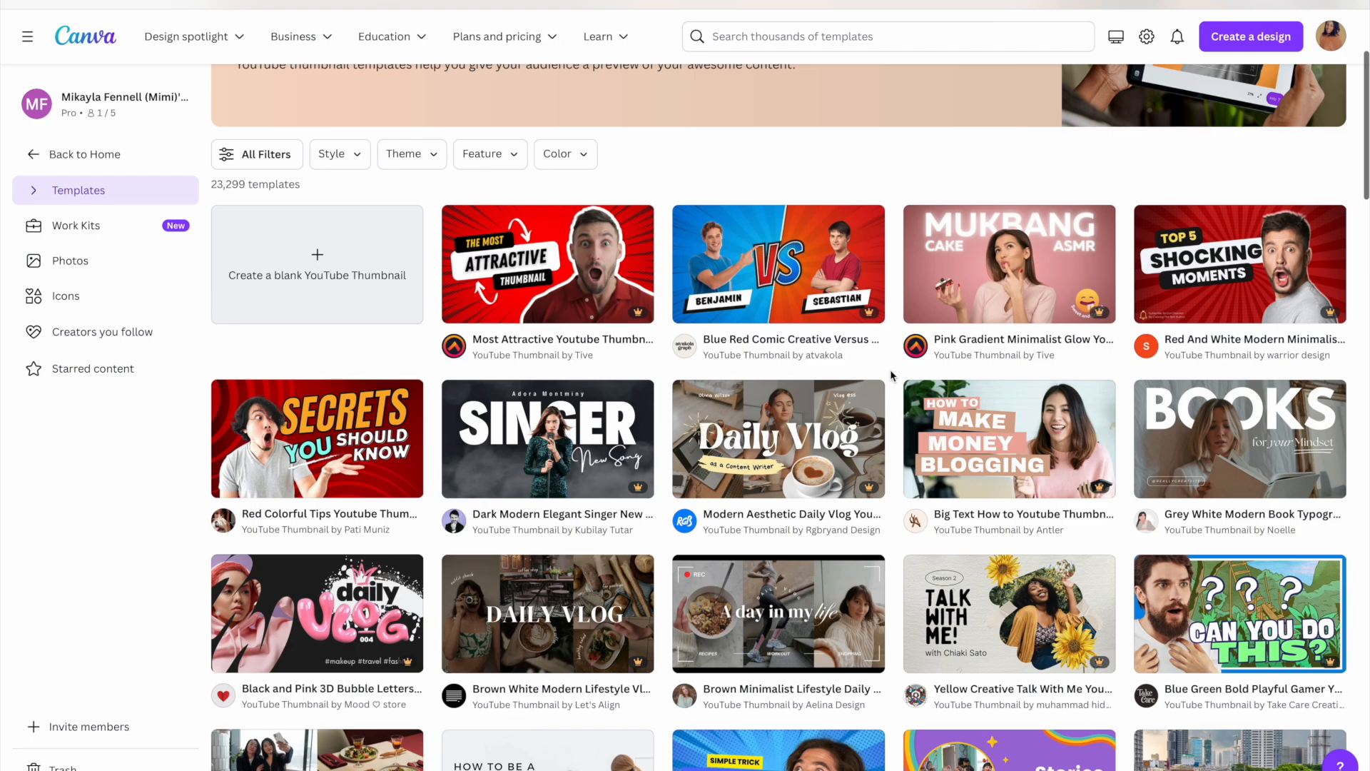
scroll(890, 376, down, 1)
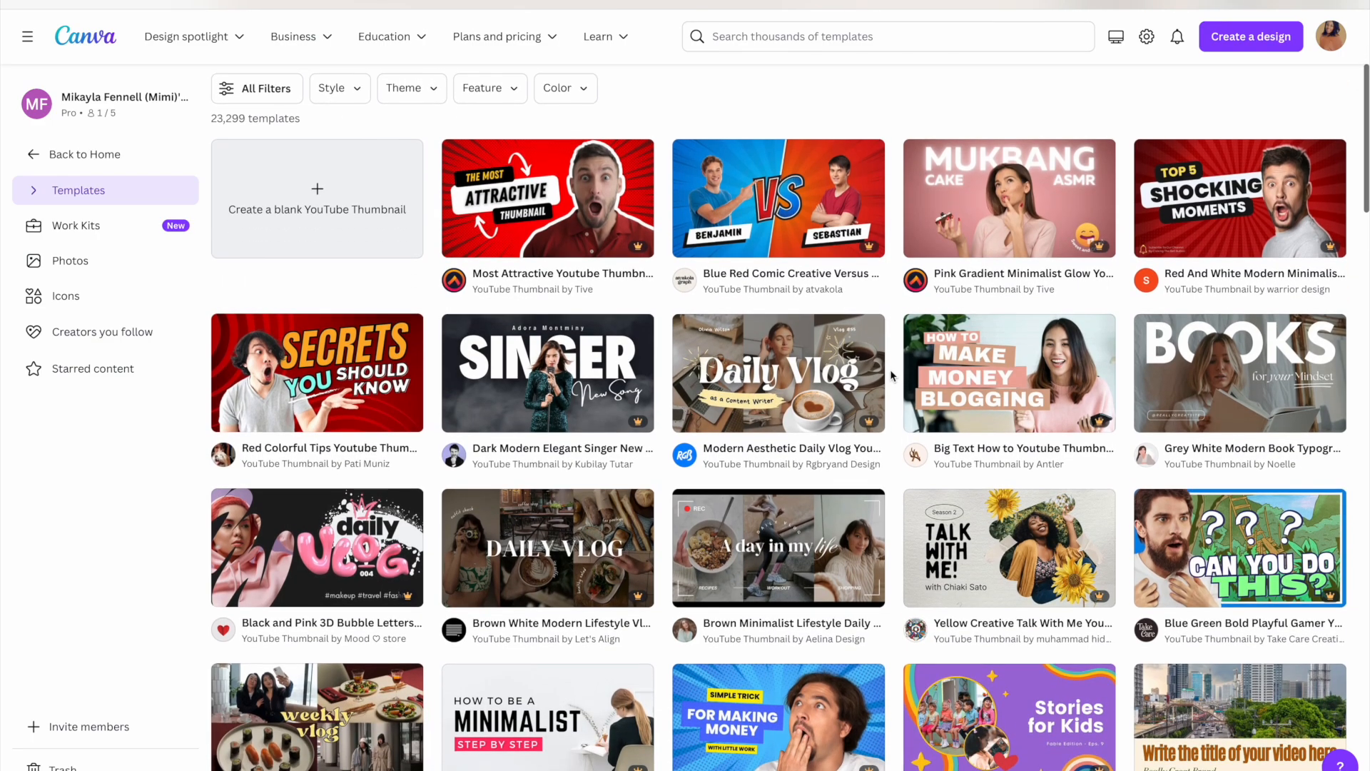
scroll(891, 376, down, 1)
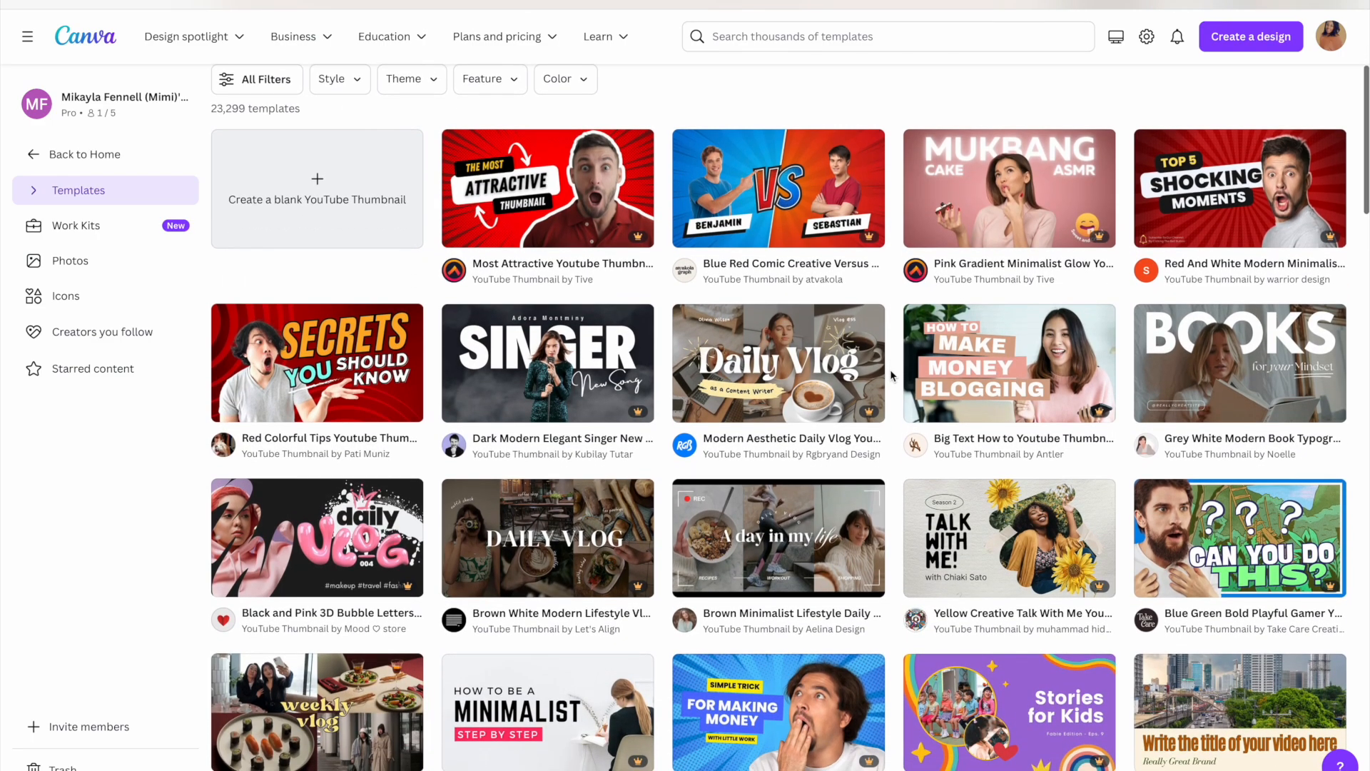
scroll(891, 376, down, 1)
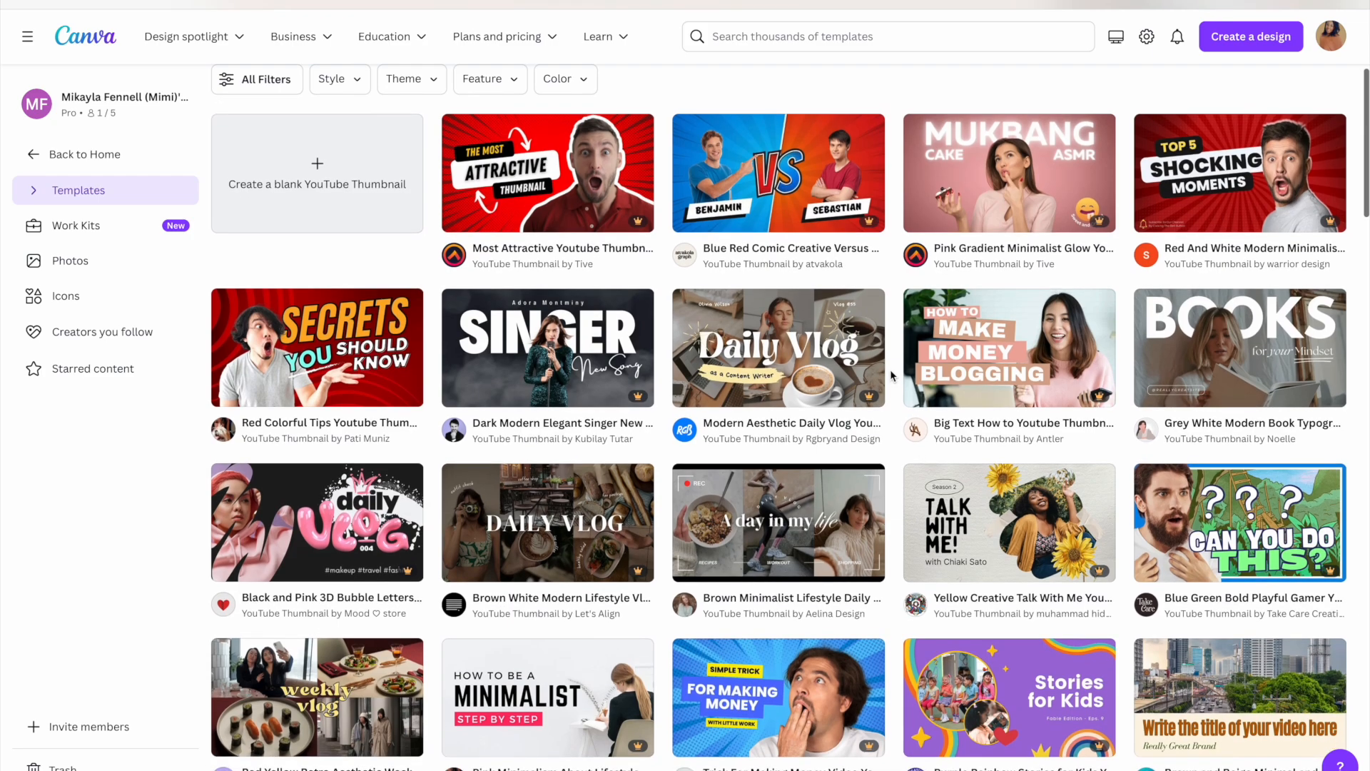
scroll(890, 370, up, 1)
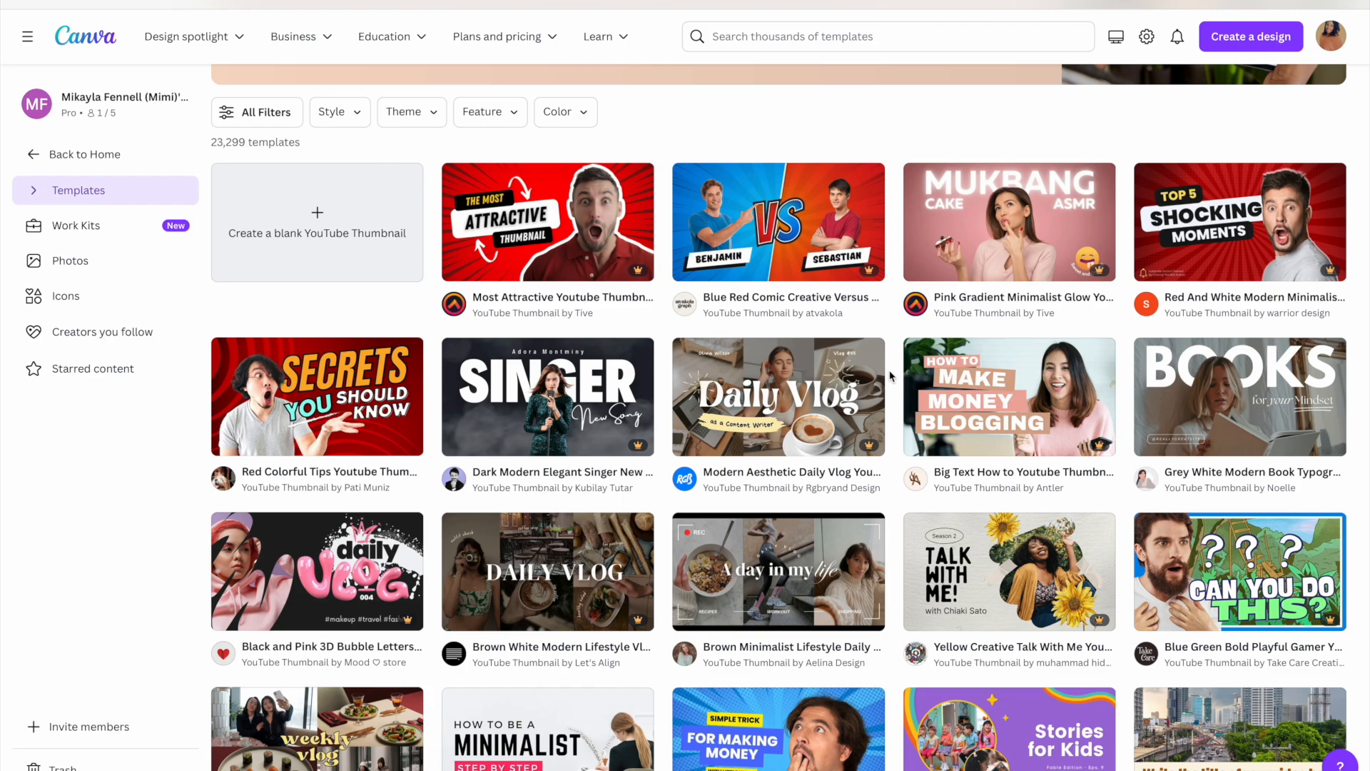
mouse_move(840, 371)
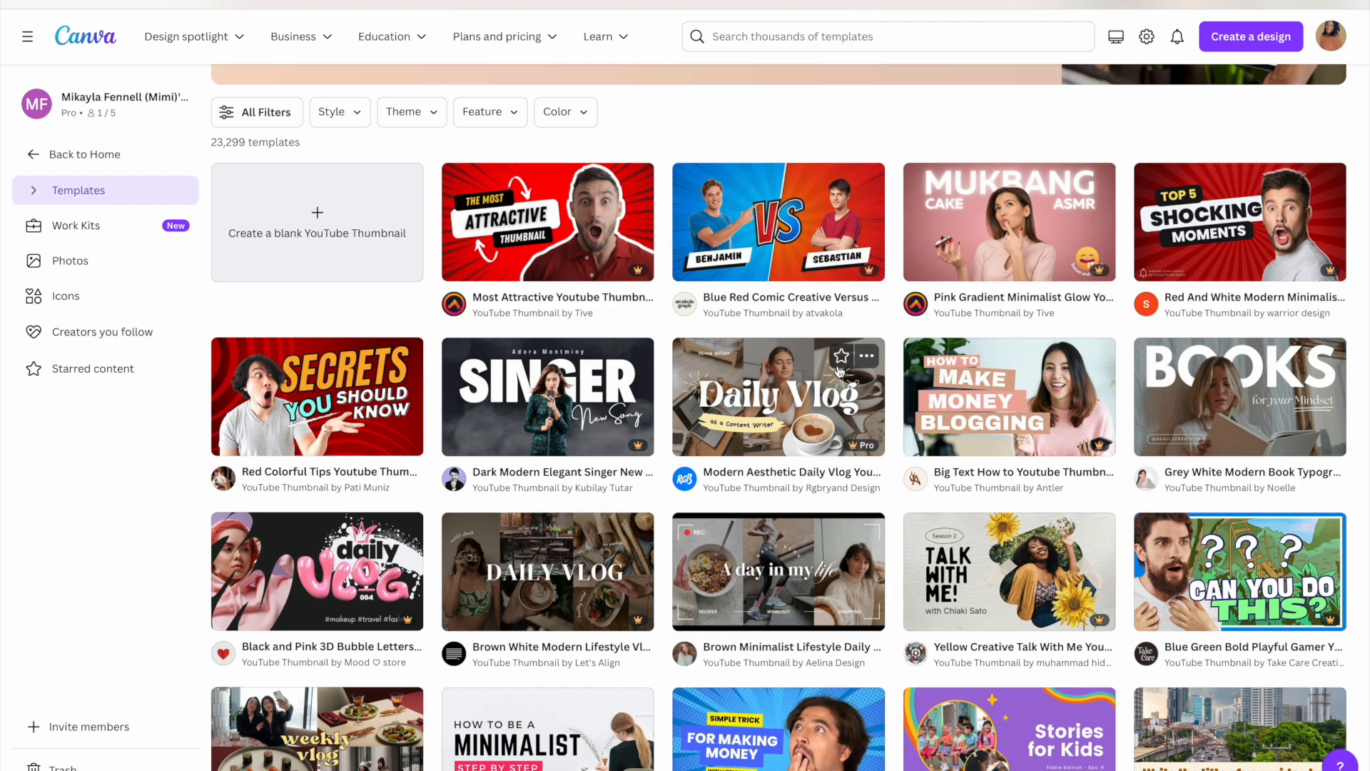
scroll(897, 386, down, 1)
scroll(896, 386, down, 1)
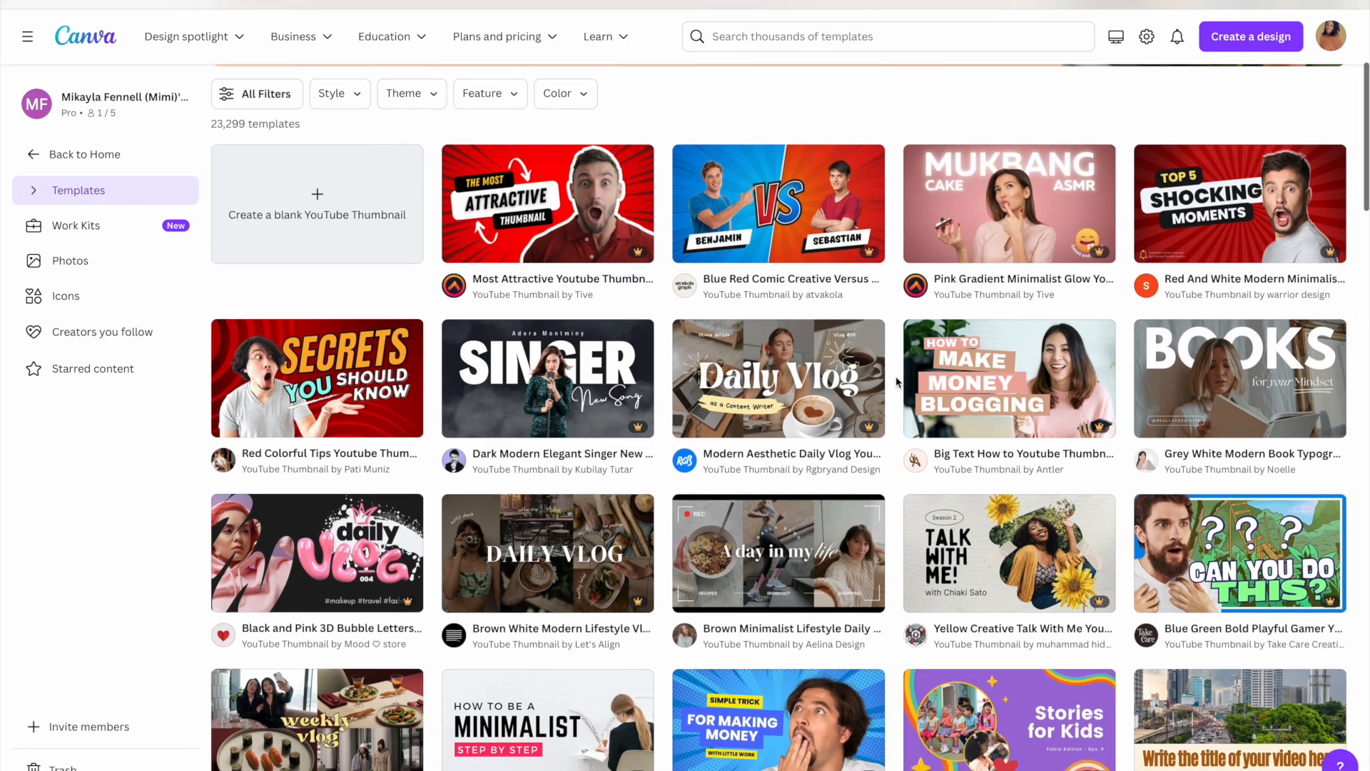
scroll(897, 386, down, 1)
scroll(898, 384, up, 1)
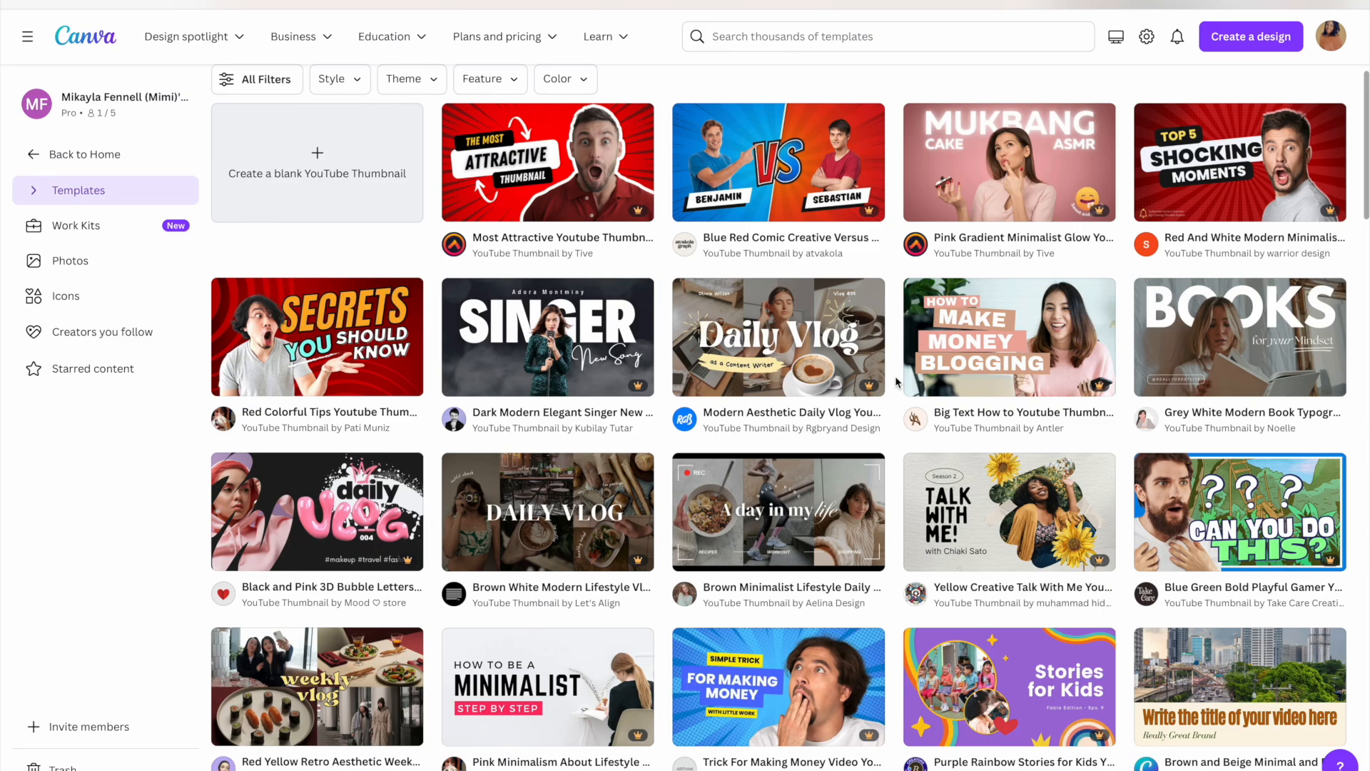
scroll(896, 382, down, 3)
scroll(897, 382, down, 4)
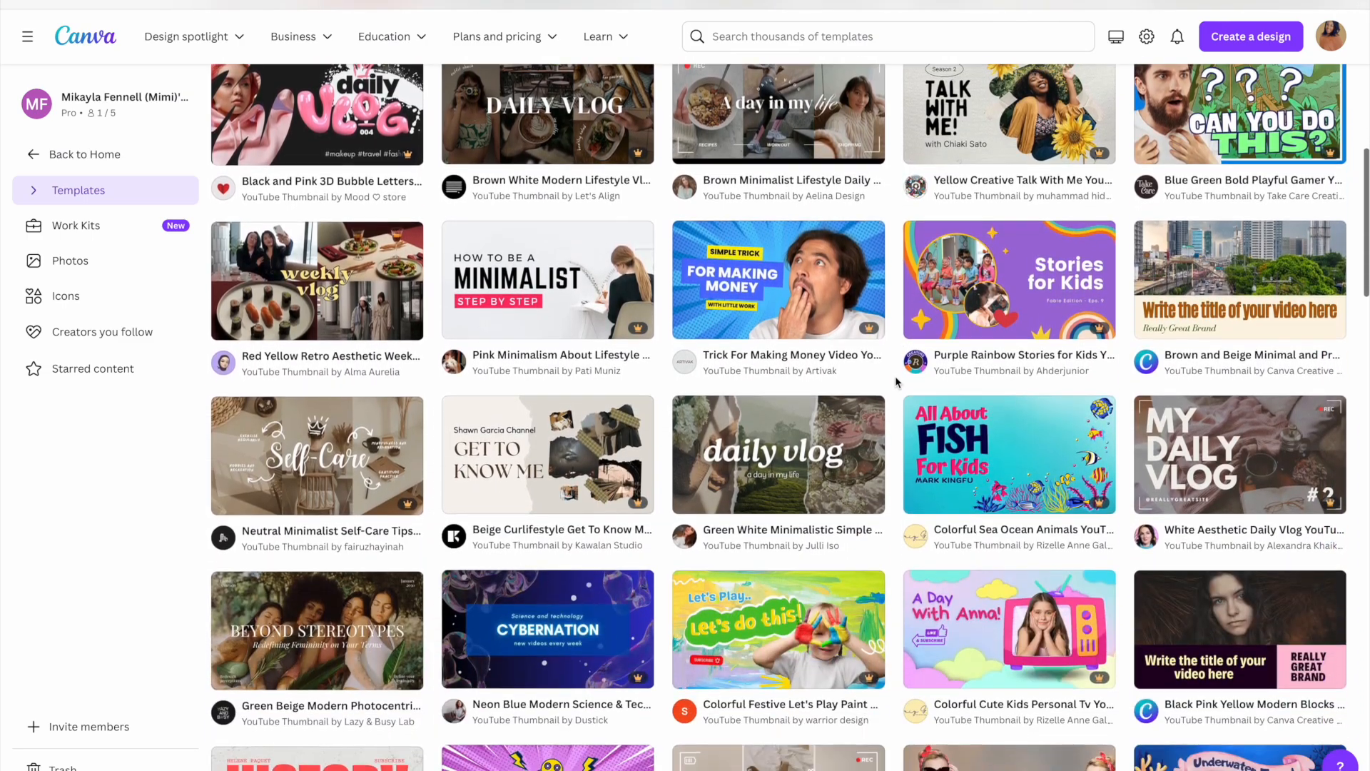
scroll(897, 382, down, 3)
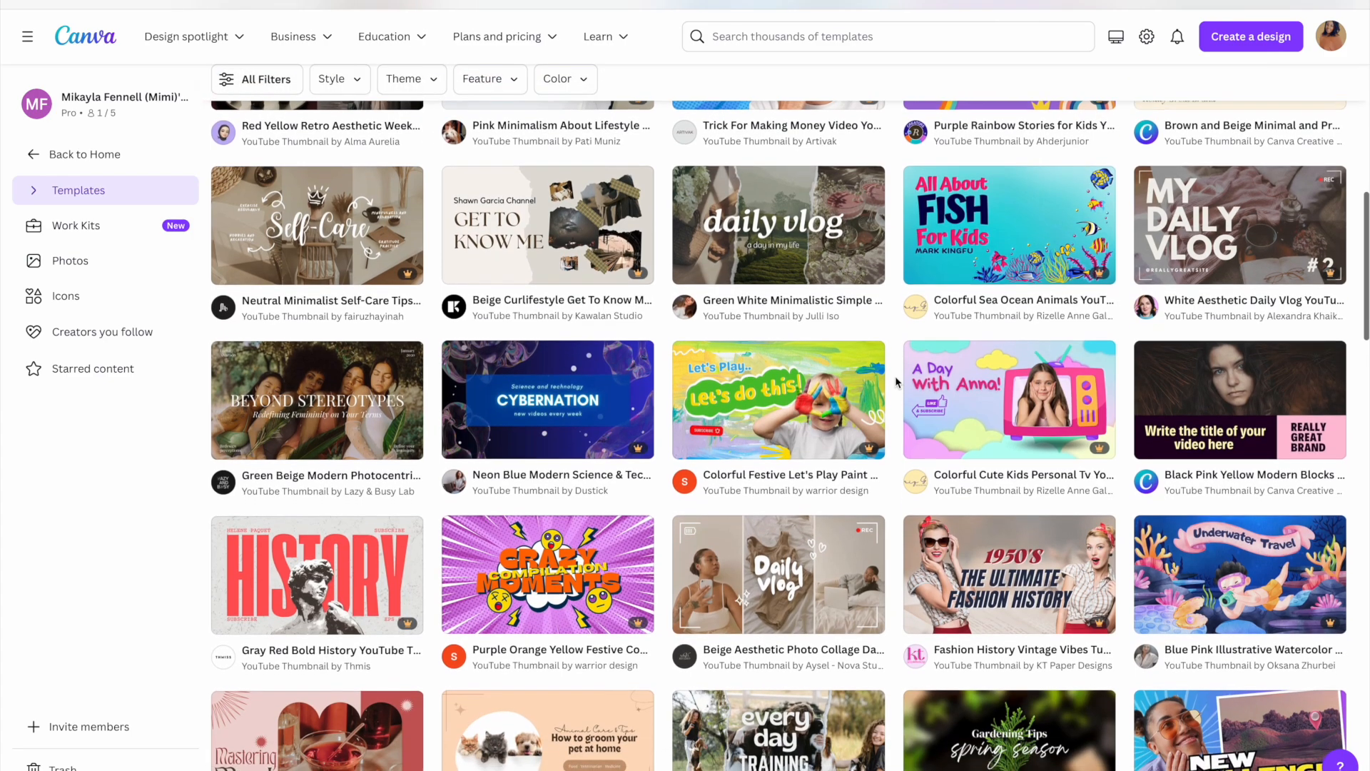
scroll(896, 382, down, 1)
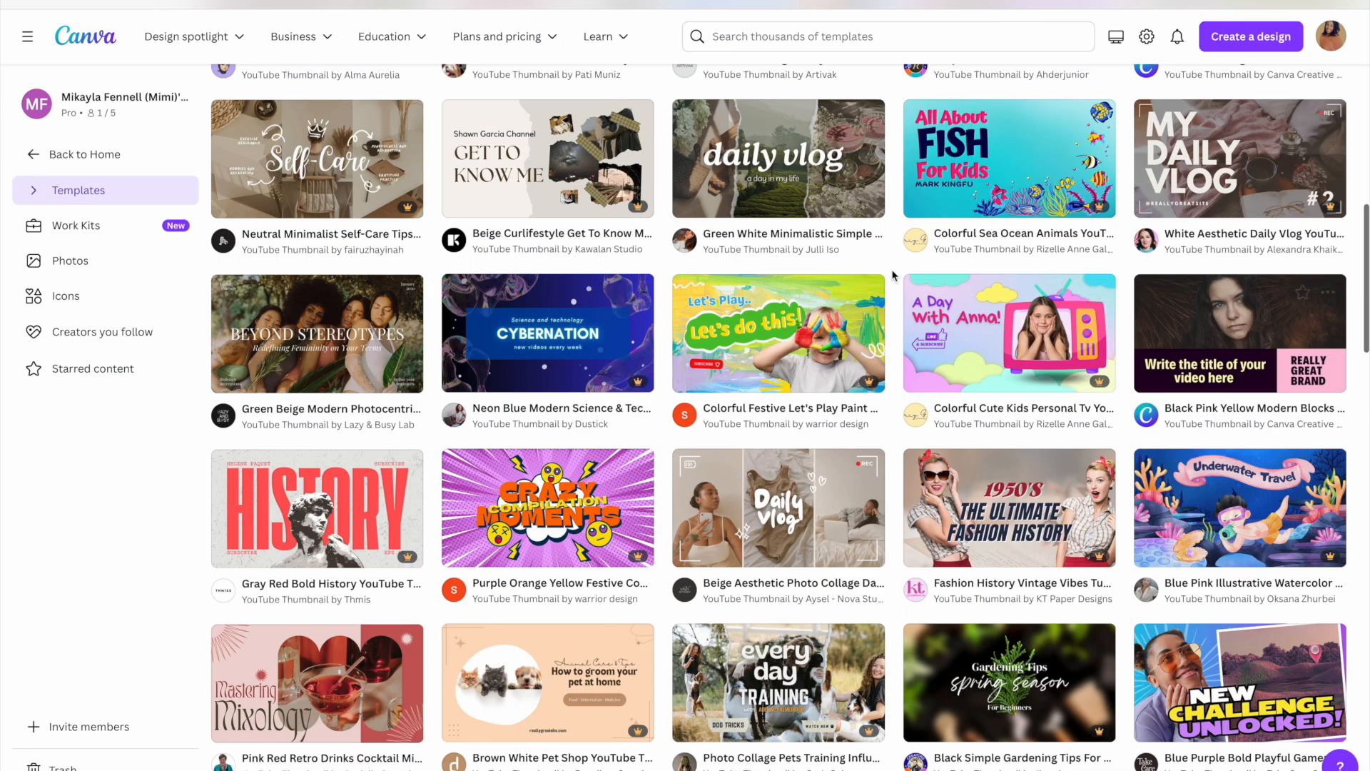
Open the White Aesthetic Daily Vlog YouTube Thumbnail template and start customizing it
click(1259, 131)
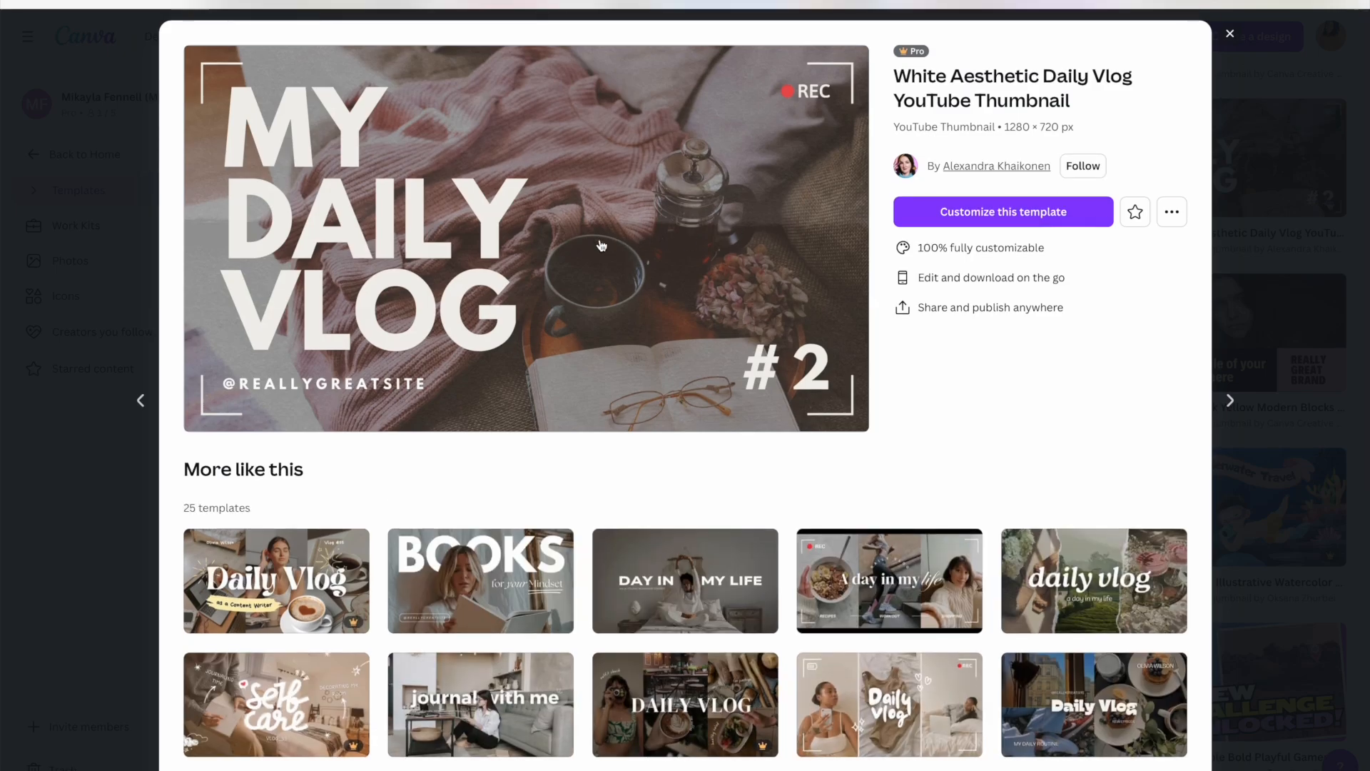
scroll(602, 245, down, 1)
scroll(602, 245, up, 1)
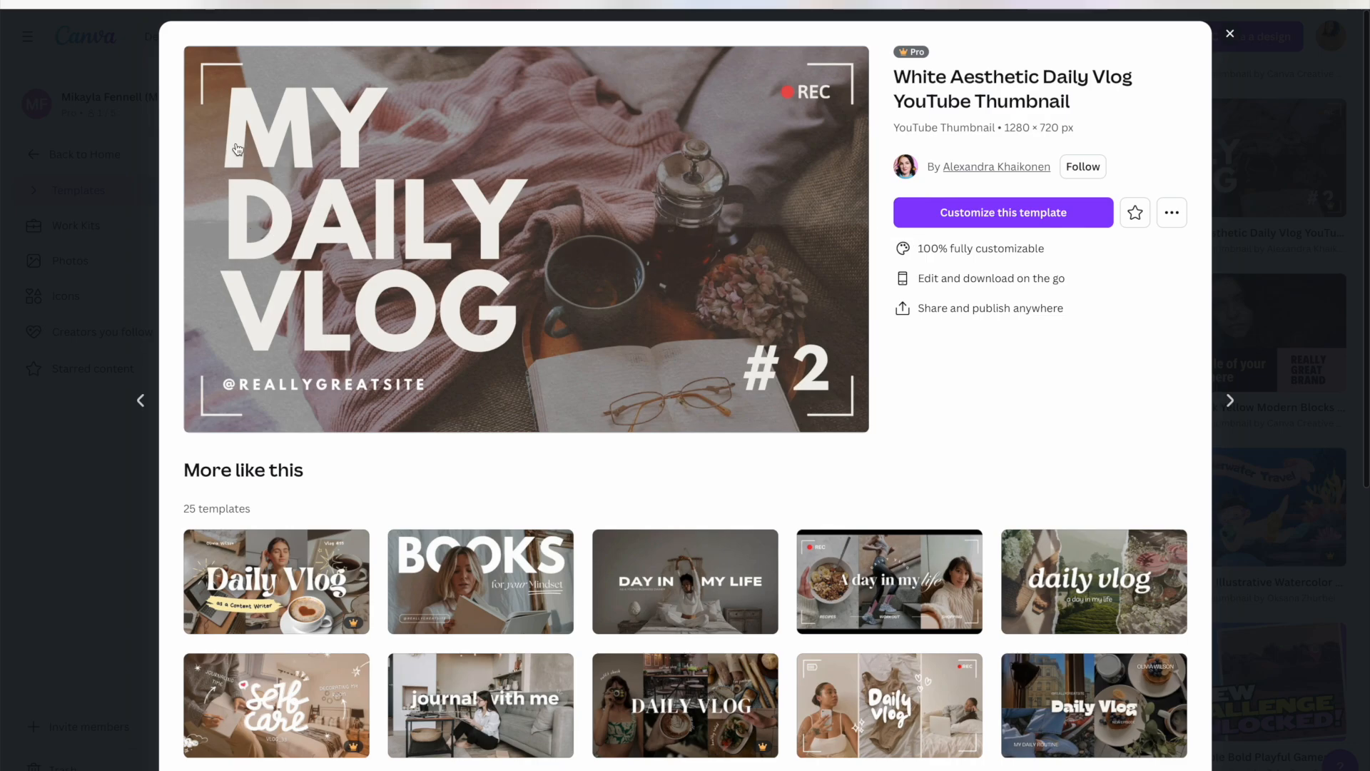
click(963, 214)
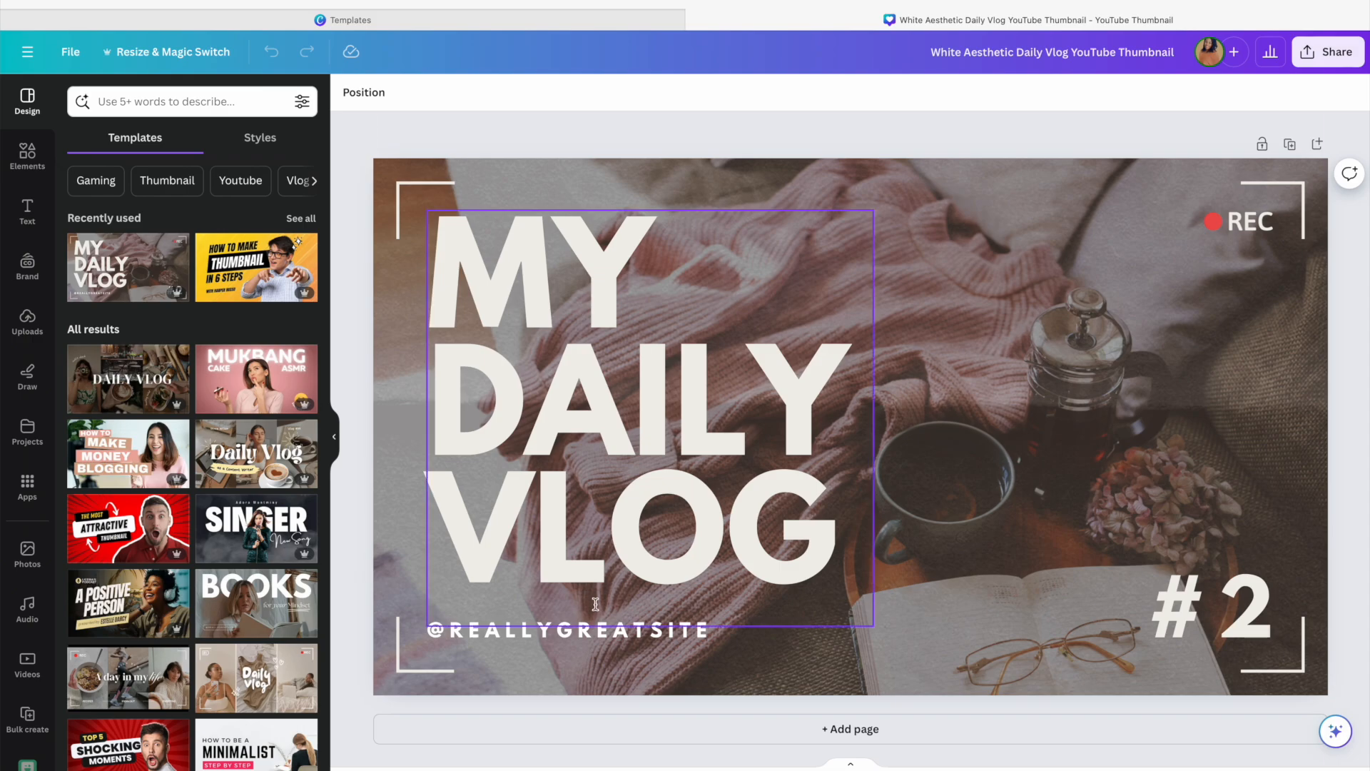
click(587, 637)
key(Delete)
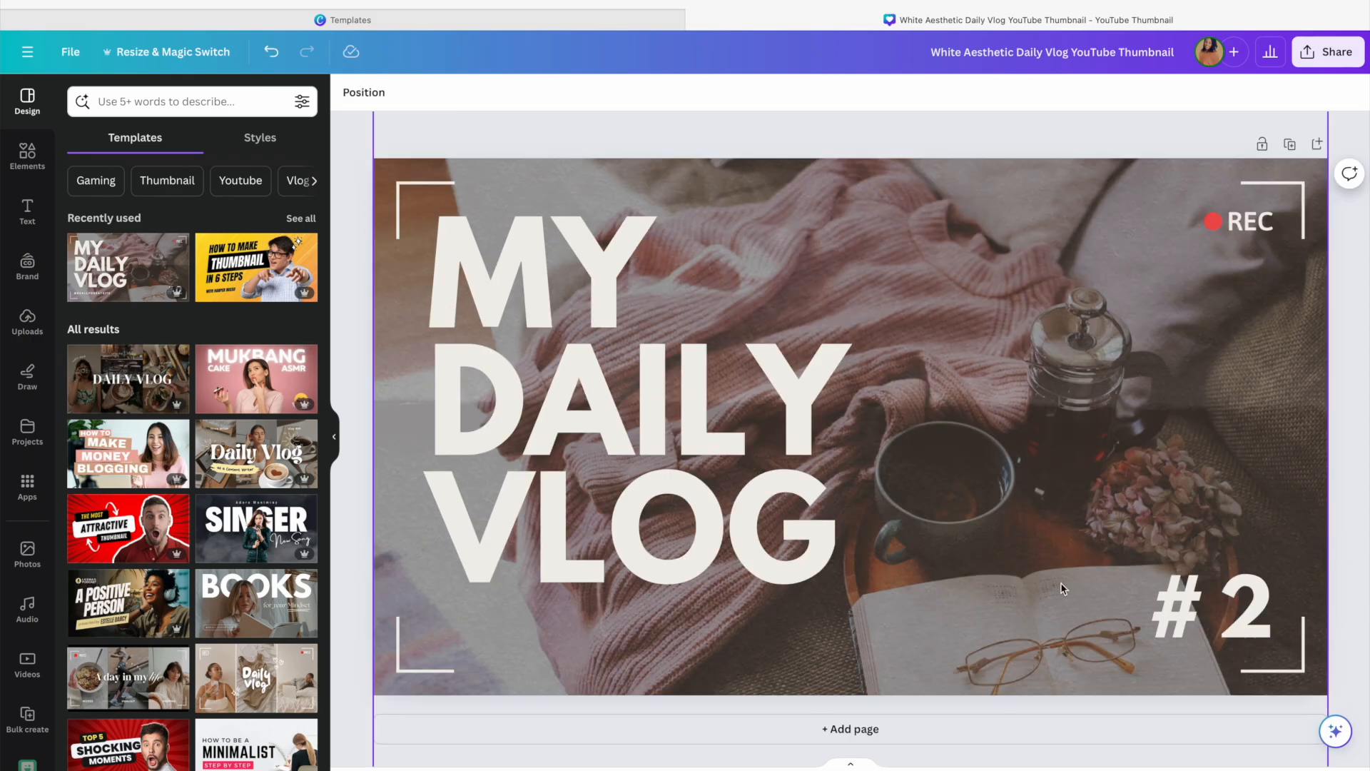
click(1103, 571)
key(Delete)
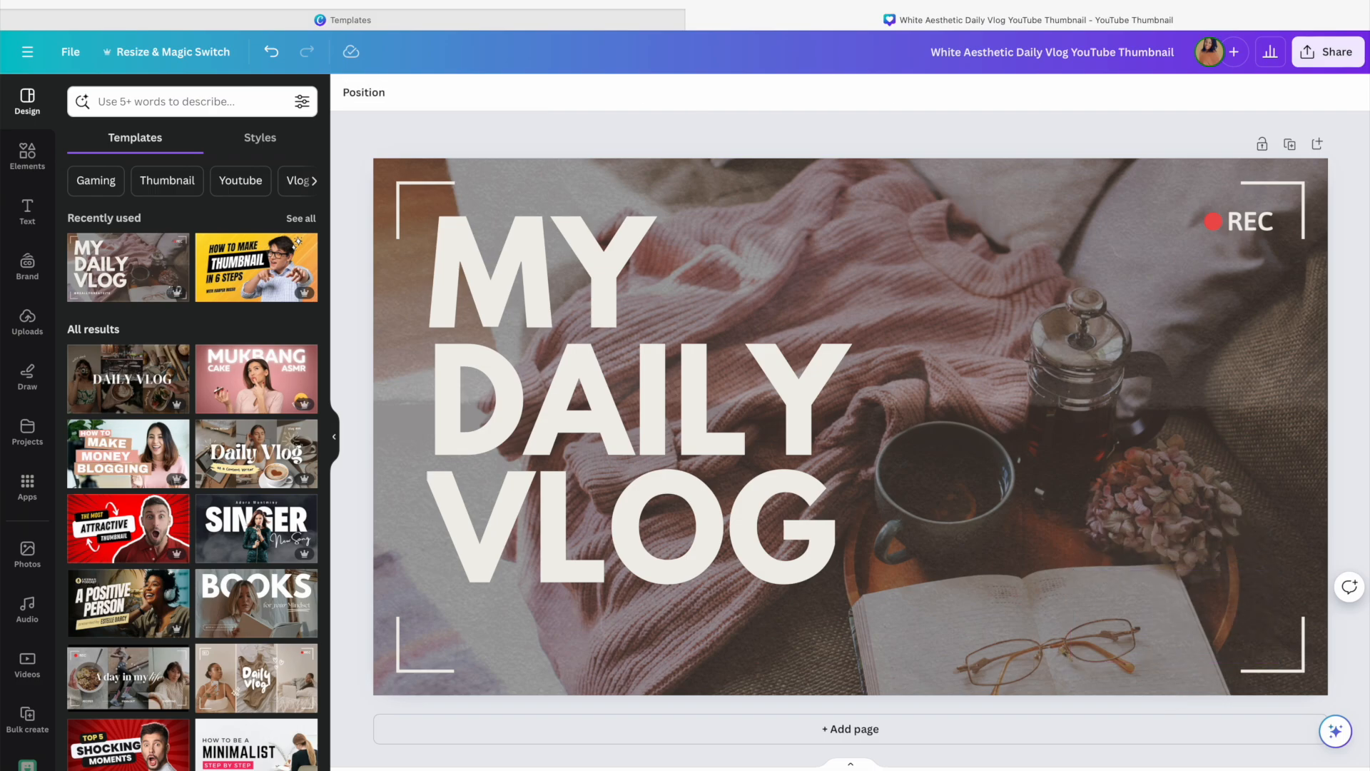
Search the photo library for "Study" images
click(1030, 202)
scroll(30, 443, down, 1)
scroll(31, 446, up, 1)
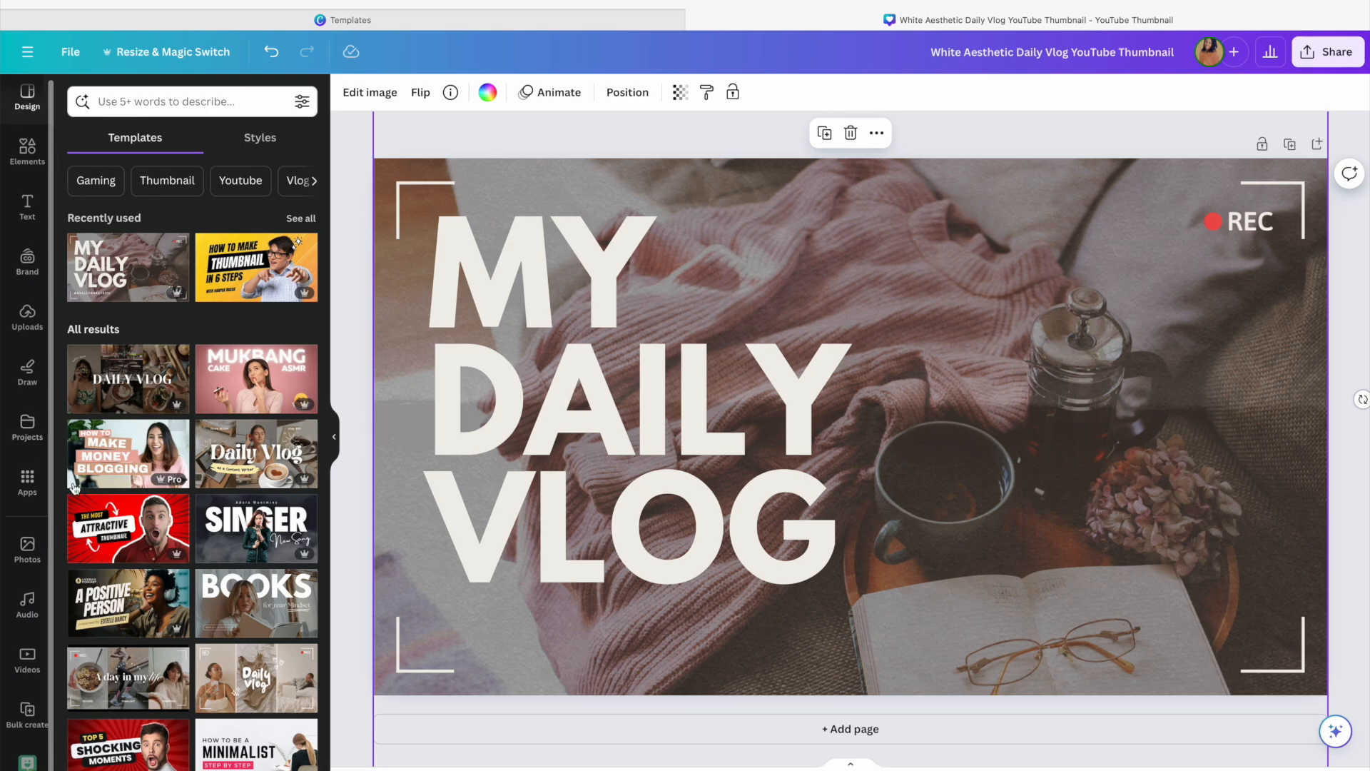
click(26, 550)
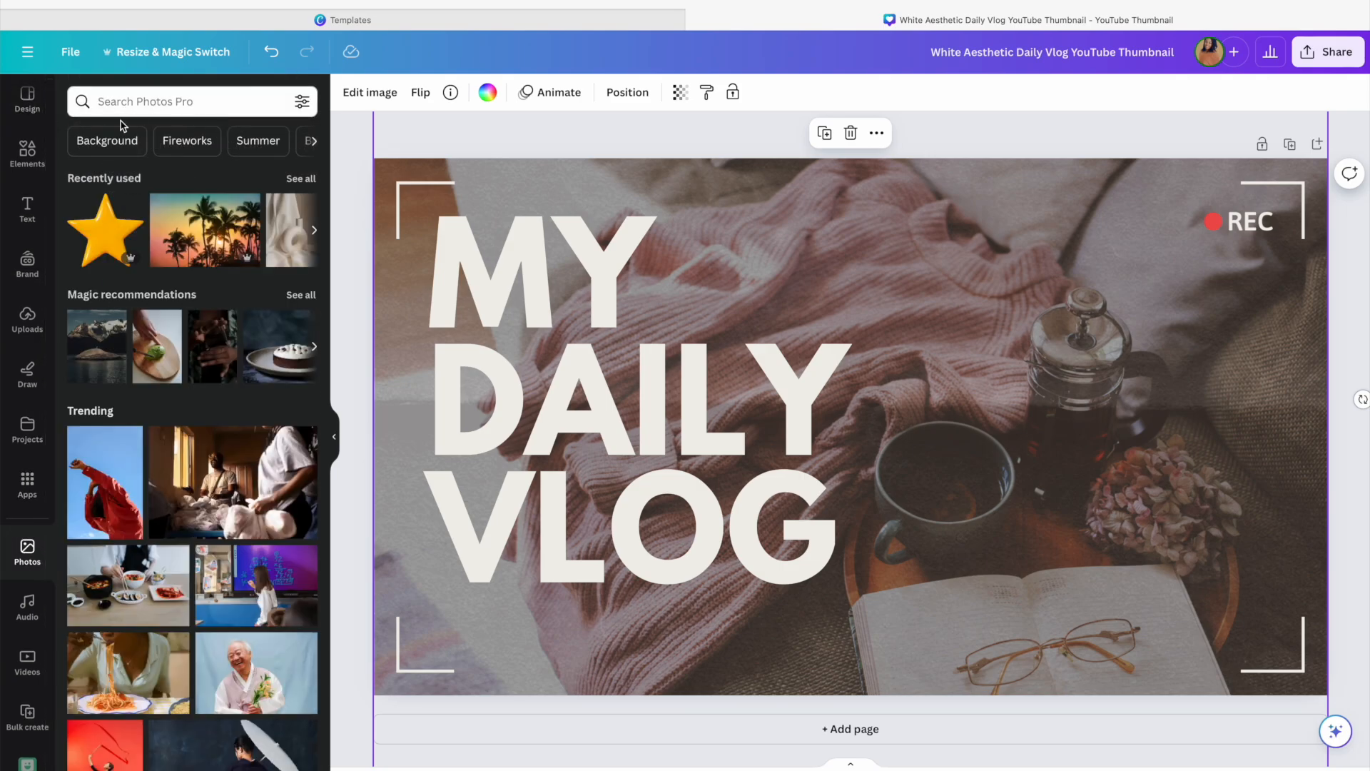
click(175, 103)
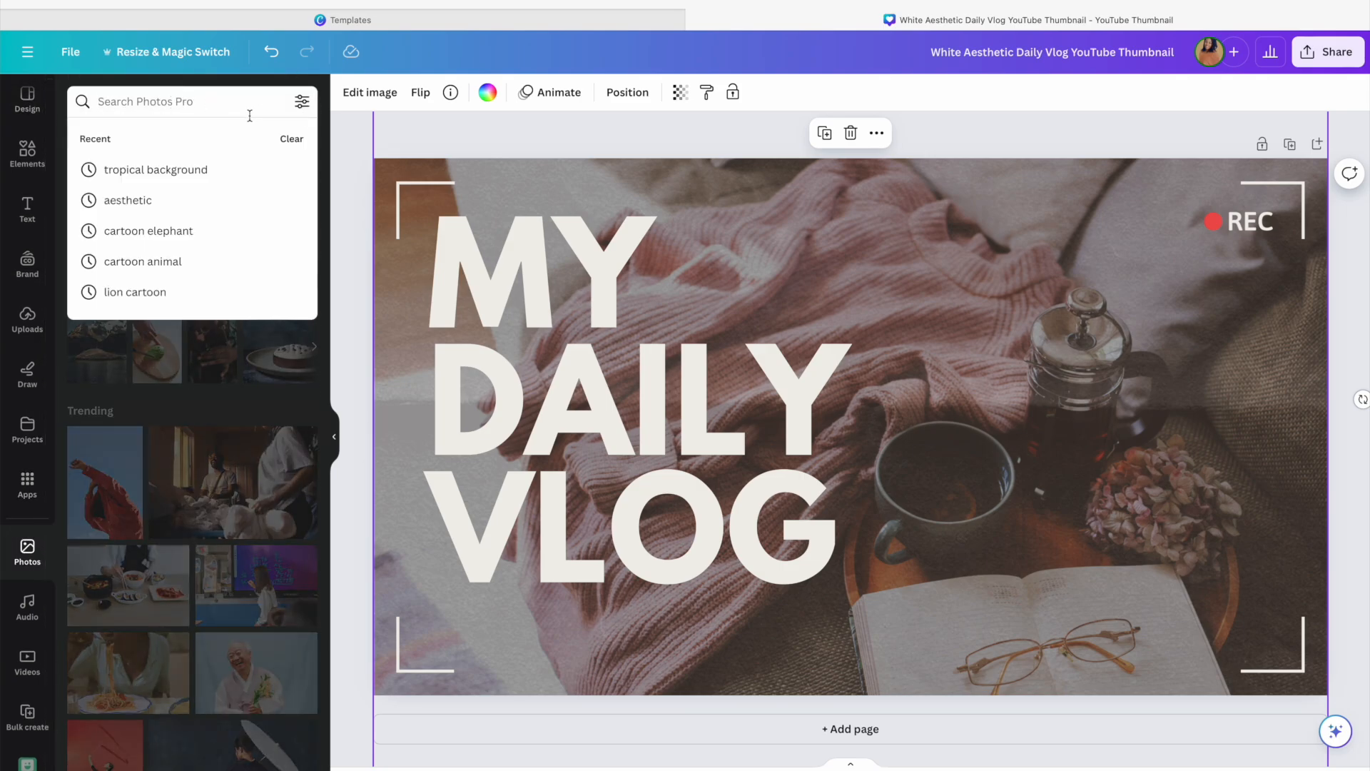
text(Study)
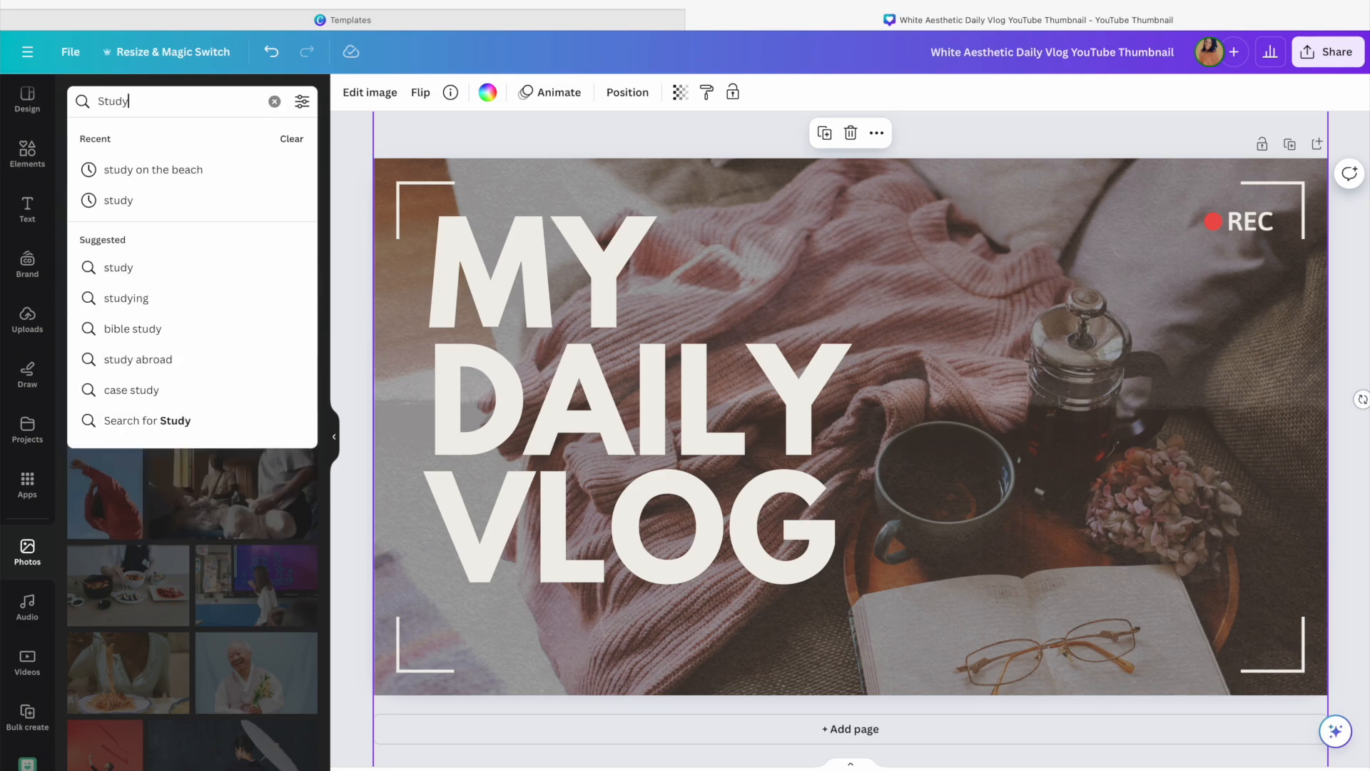
key(Return)
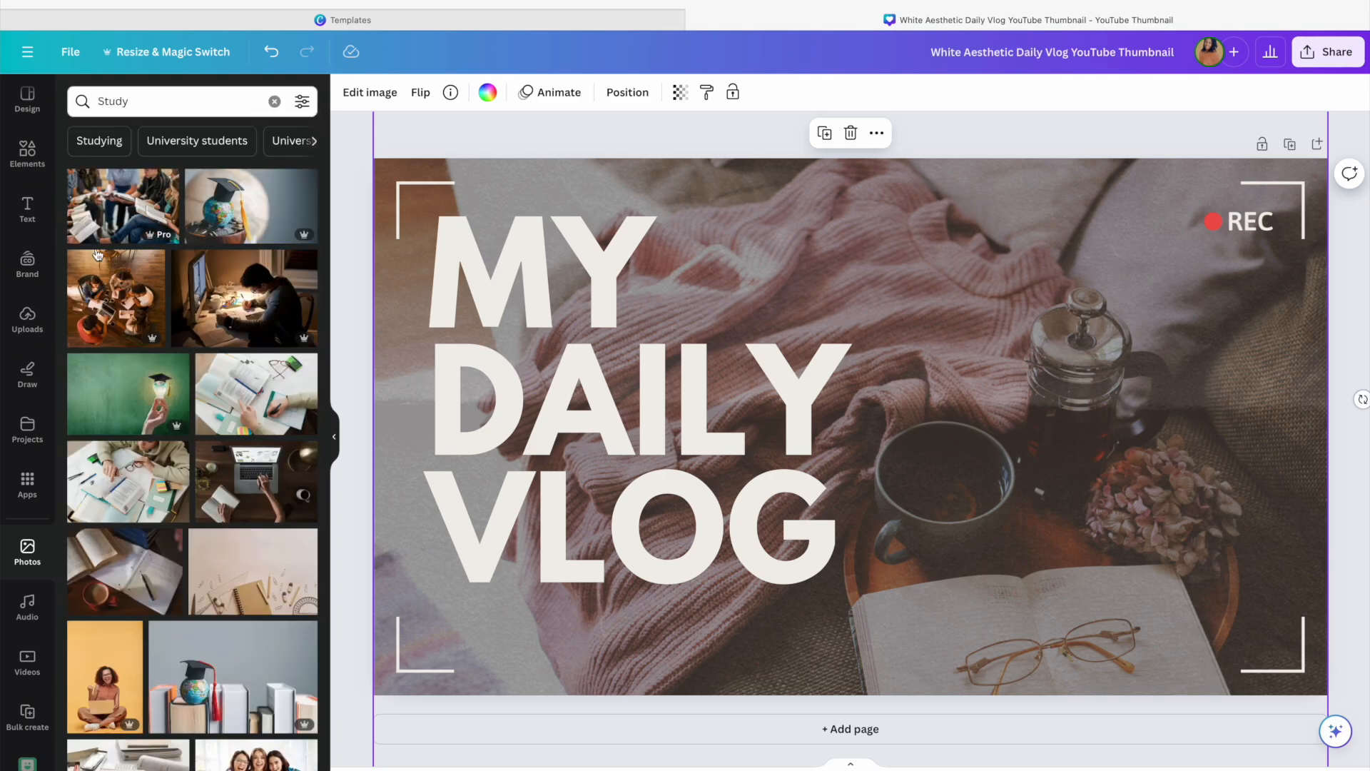
Open the details of the Coffee and Books on the Desk photo in the results
scroll(205, 298, down, 2)
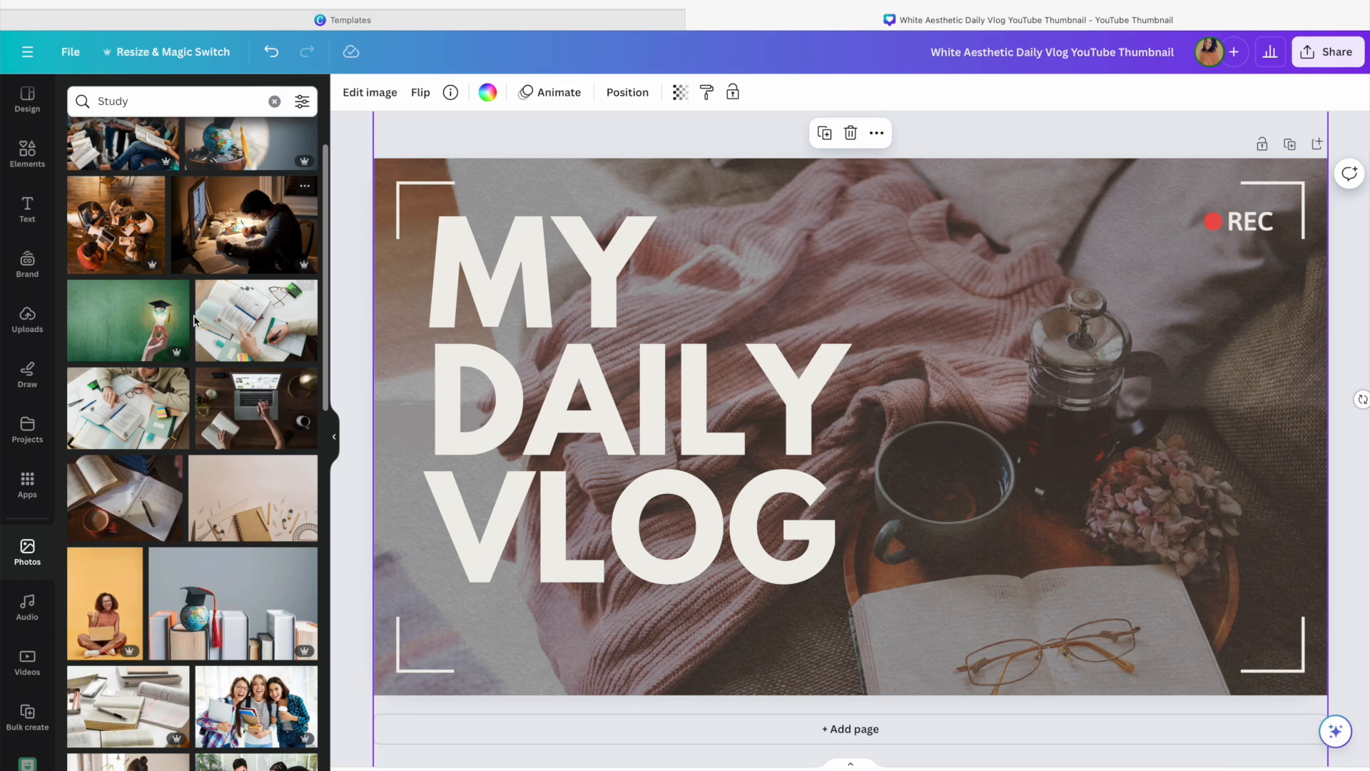
scroll(237, 334, down, 2)
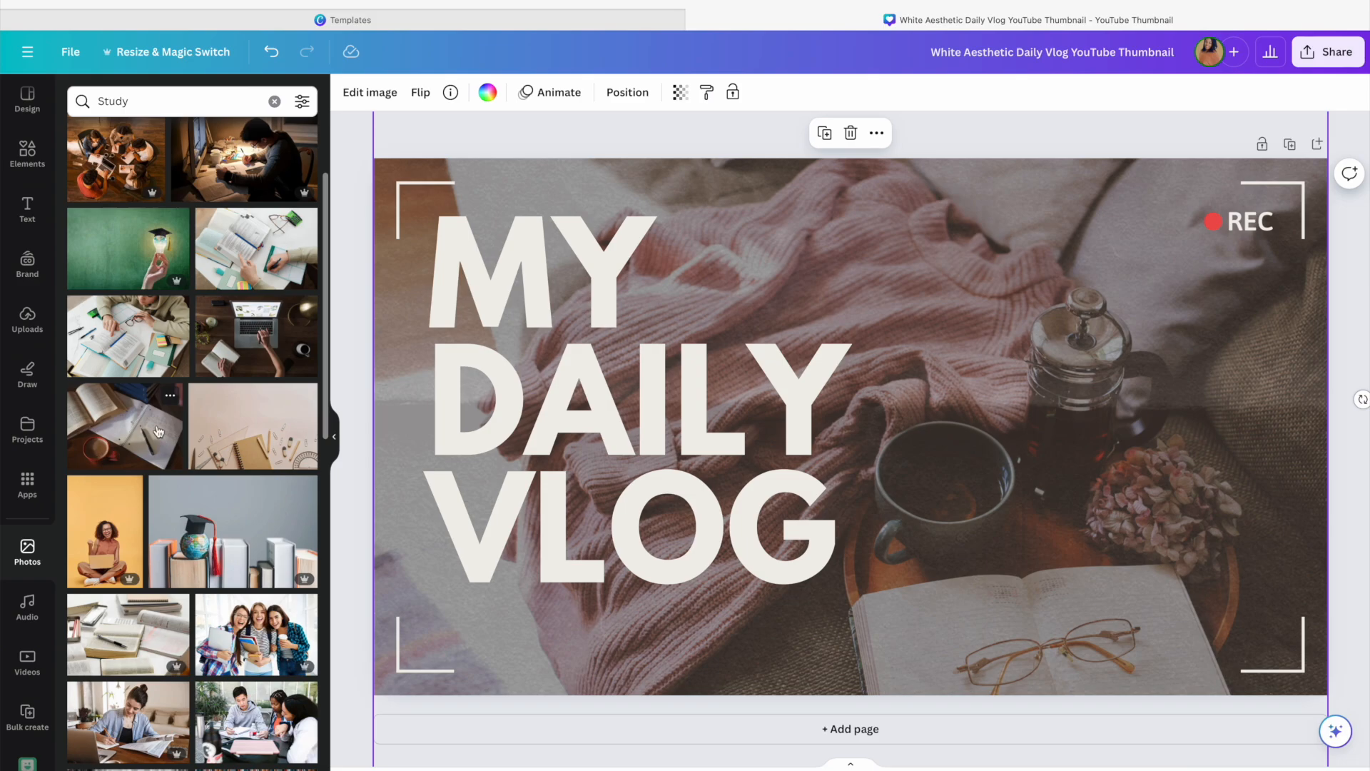
click(170, 396)
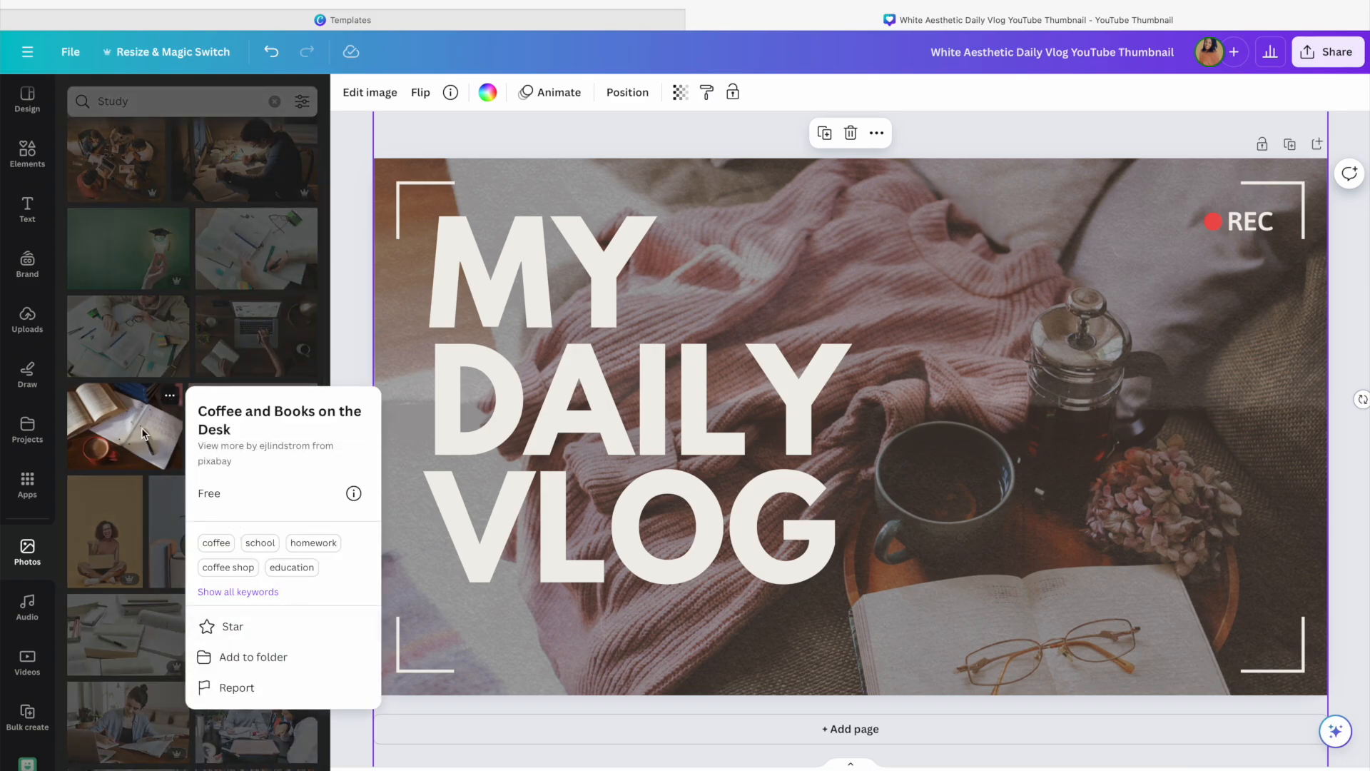
click(361, 361)
click(361, 361)
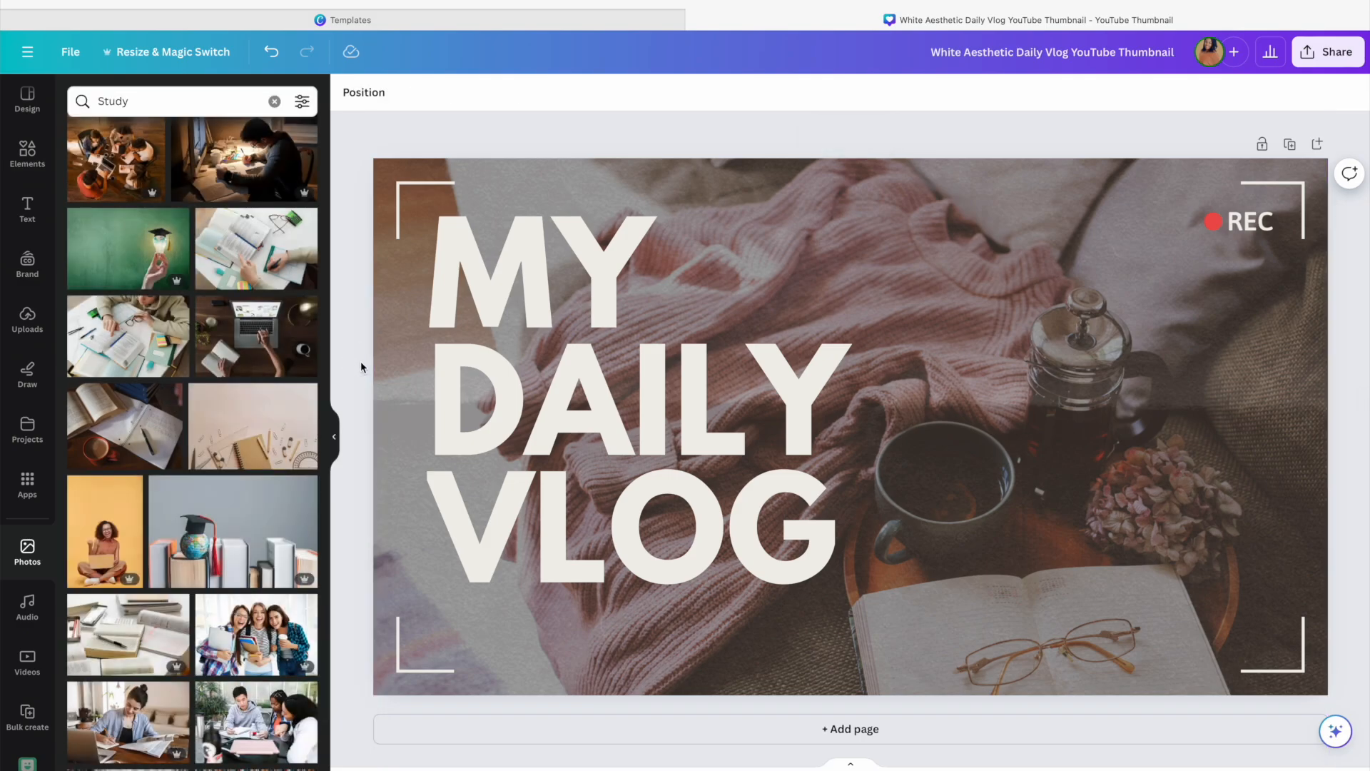
Scroll through the Study photo results to look for a suitable image
scroll(264, 413, down, 3)
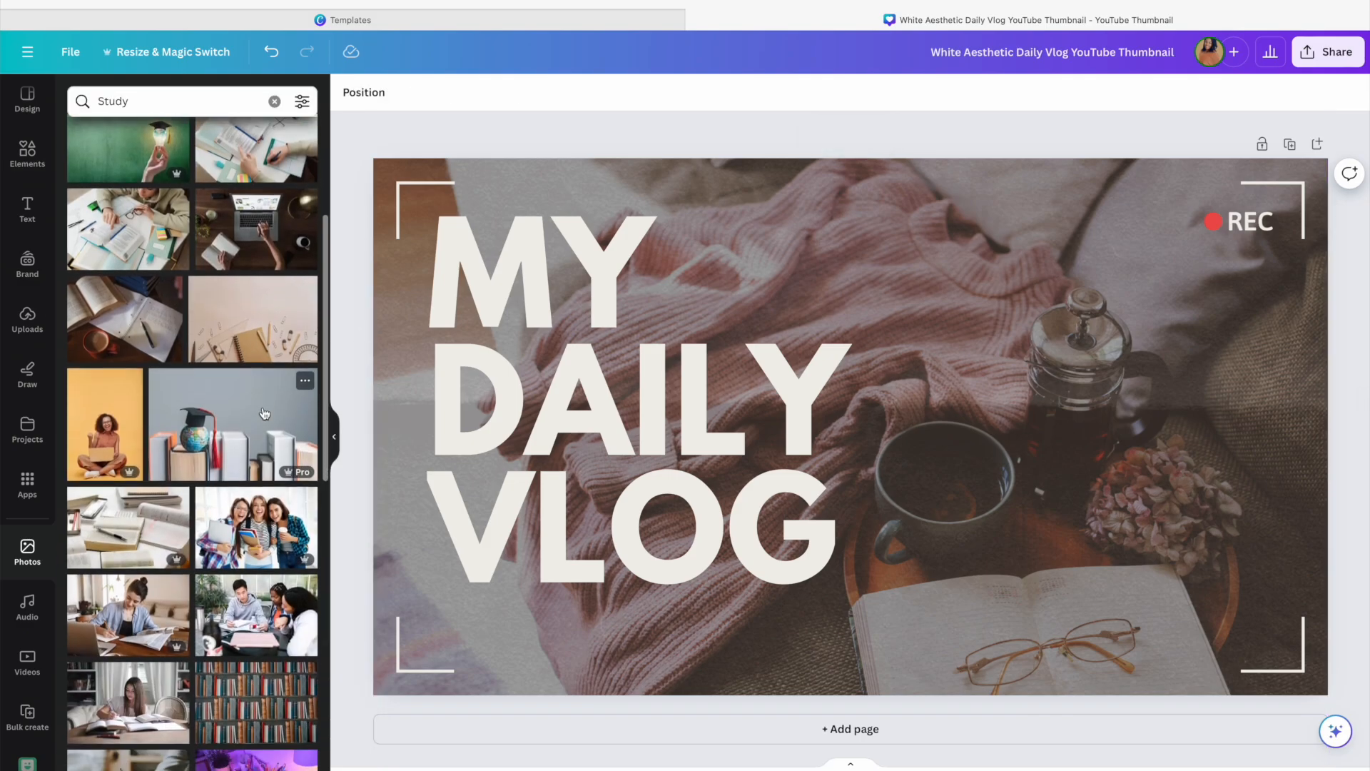
scroll(264, 413, down, 3)
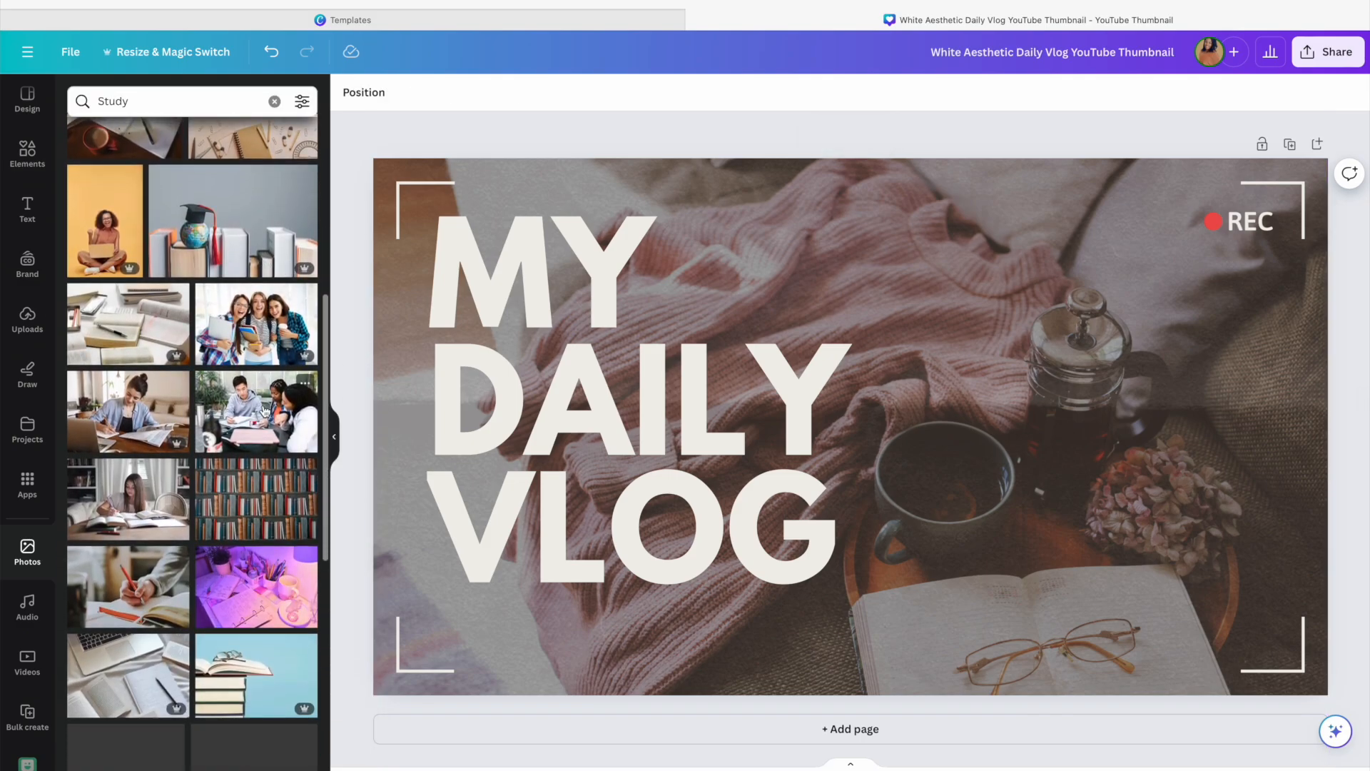
scroll(265, 411, down, 5)
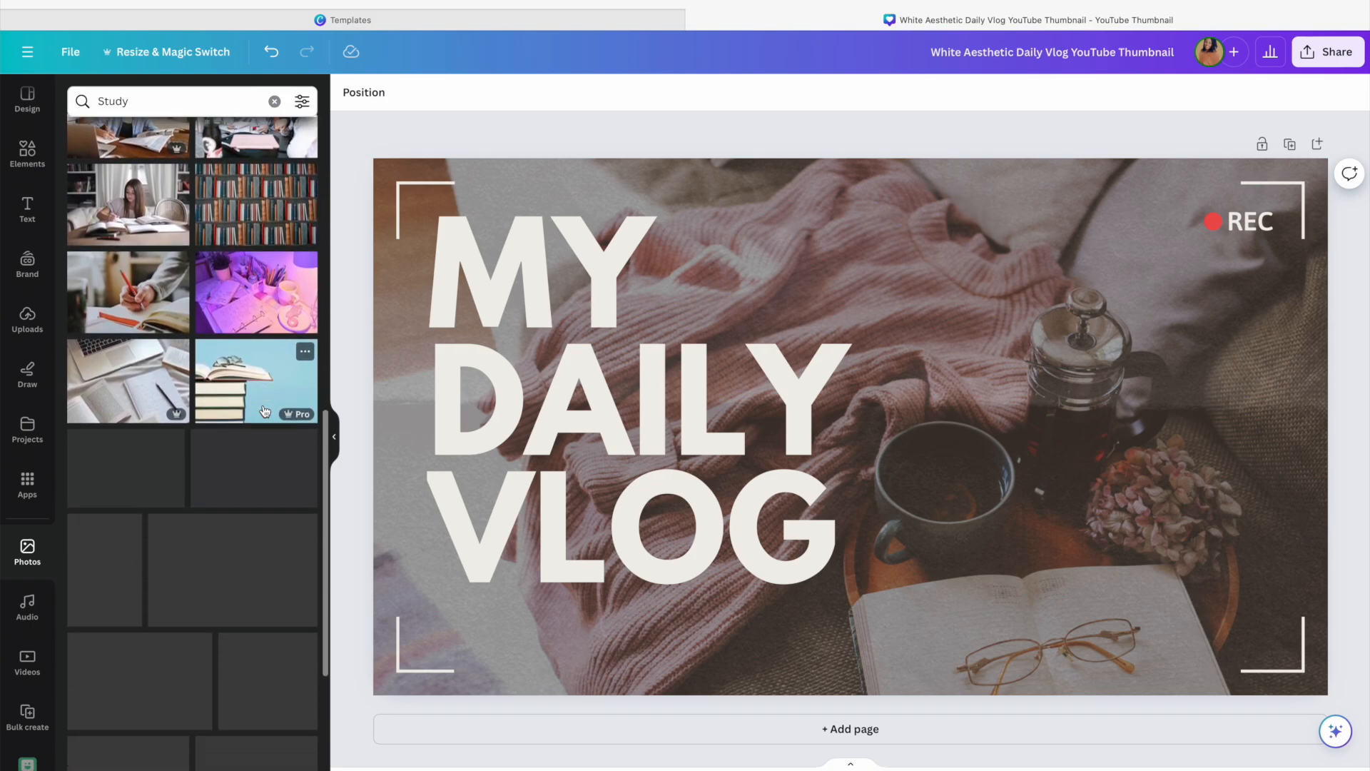
scroll(264, 411, down, 1)
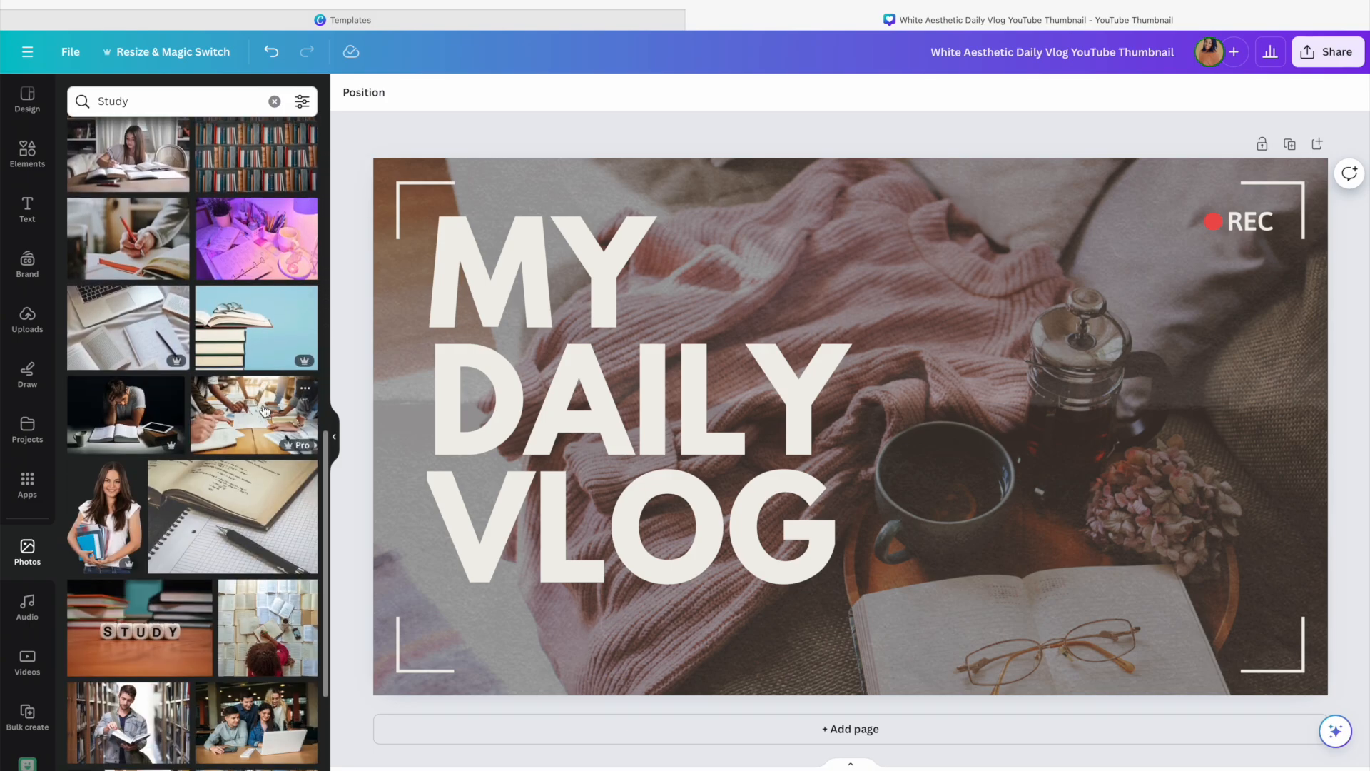
scroll(264, 411, down, 1)
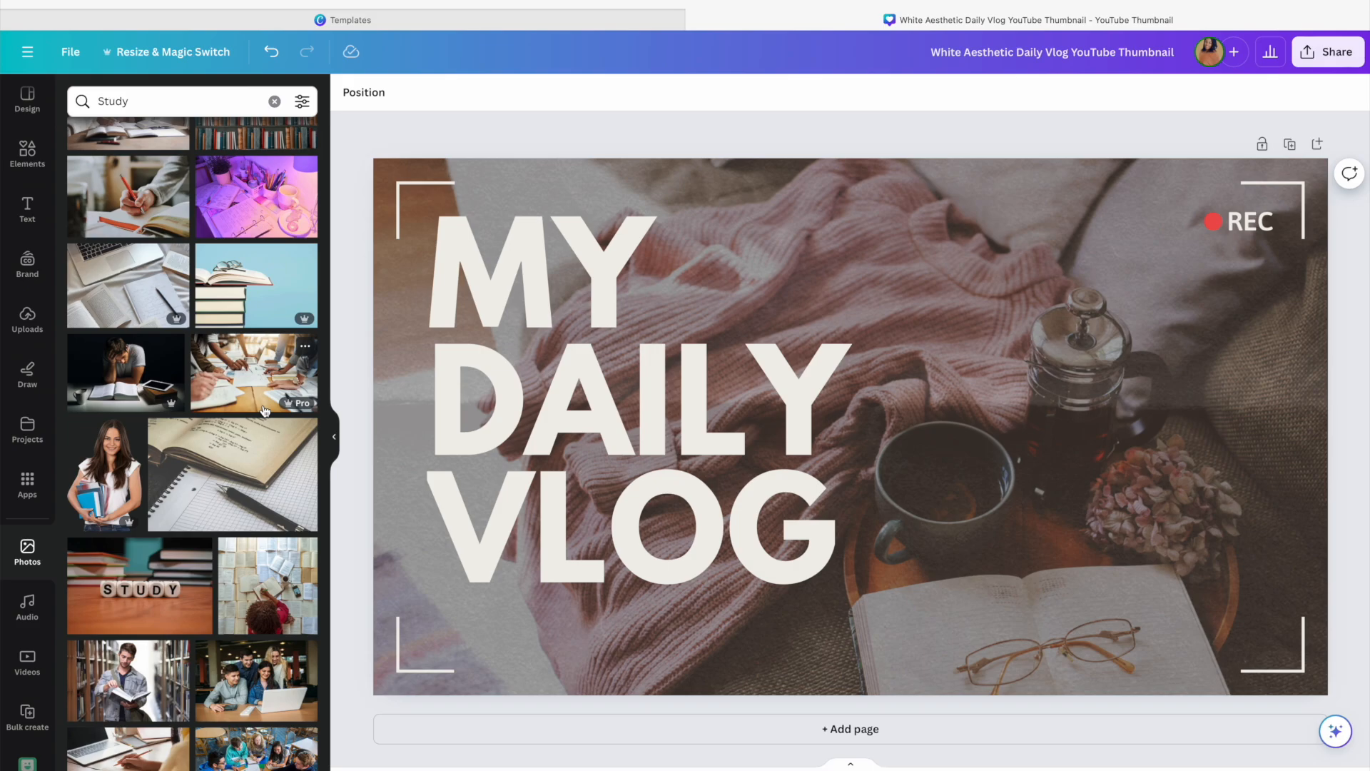
scroll(264, 411, up, 2)
scroll(263, 409, down, 4)
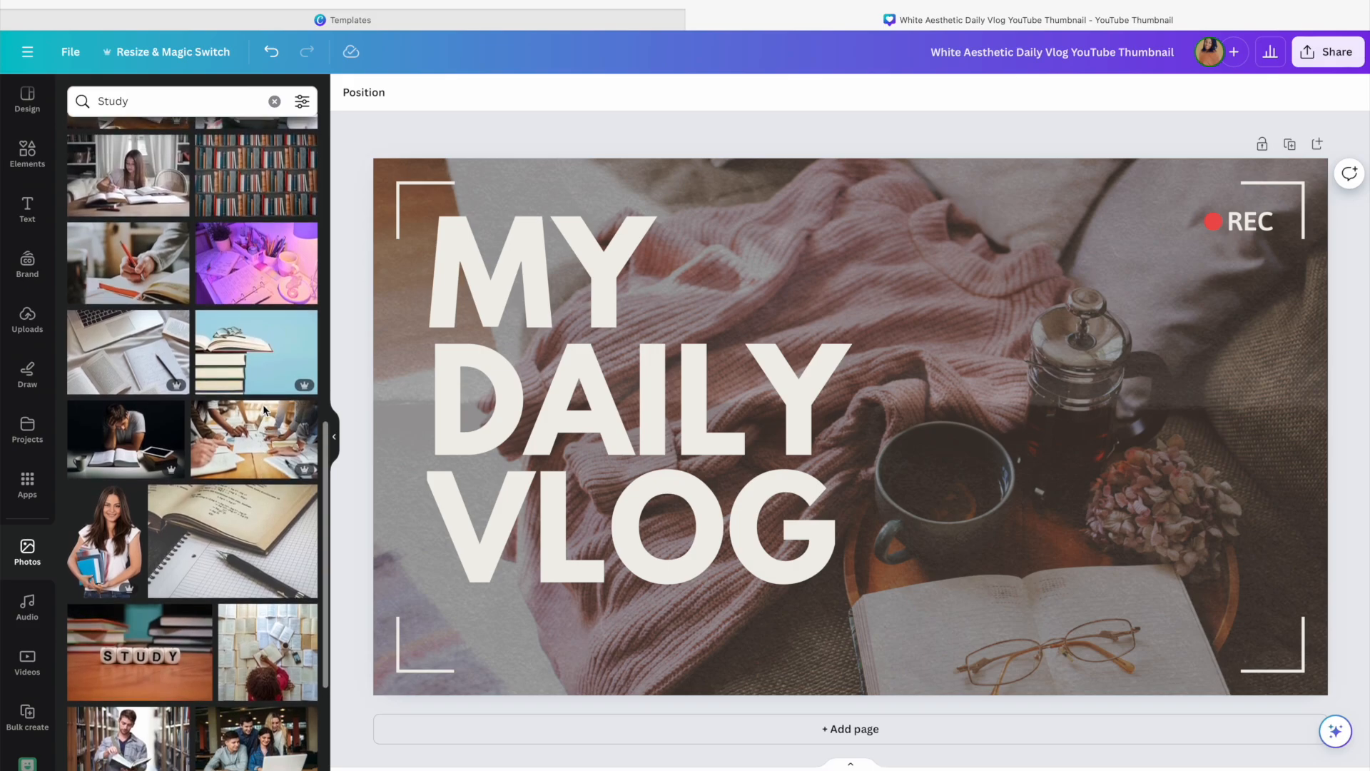
scroll(263, 404, down, 2)
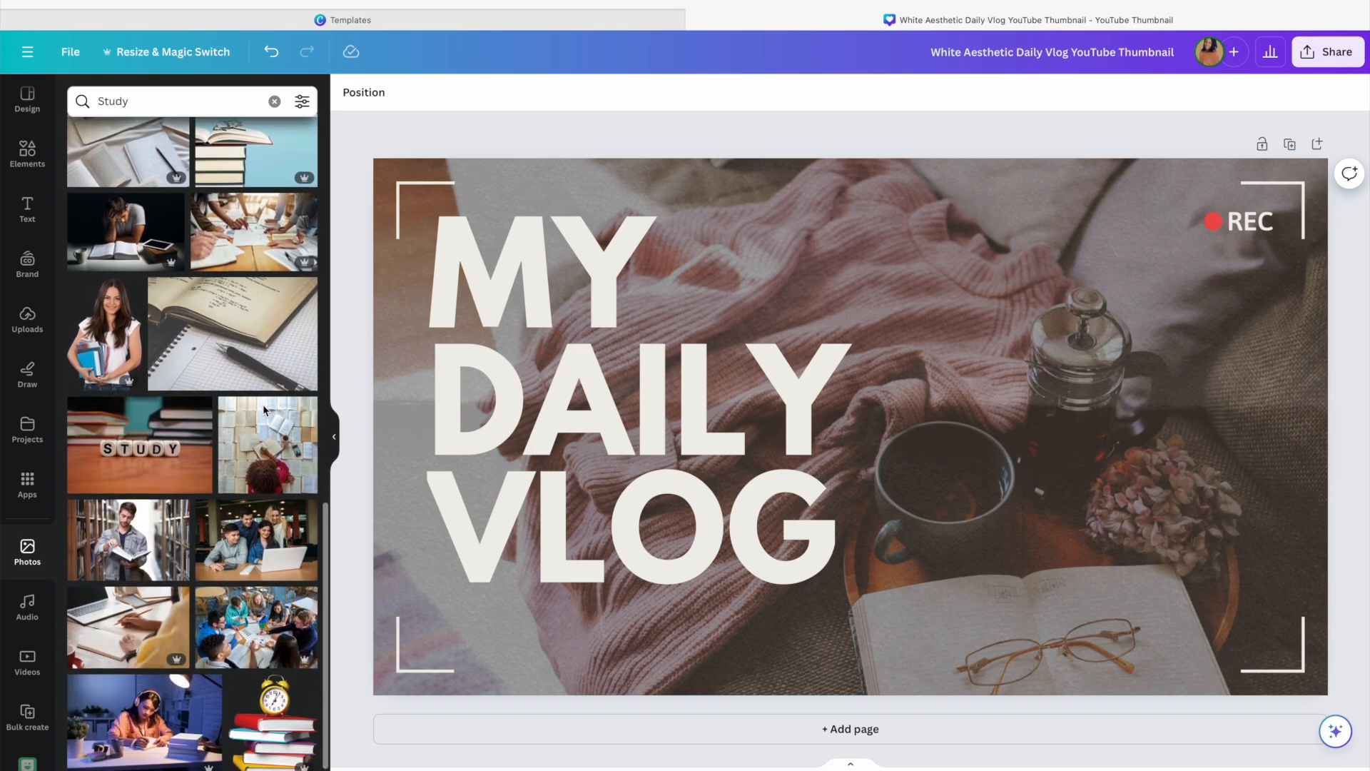
Nudge the MY DAILY VLOG title slightly to the right
click(505, 388)
drag(631, 399, 677, 400)
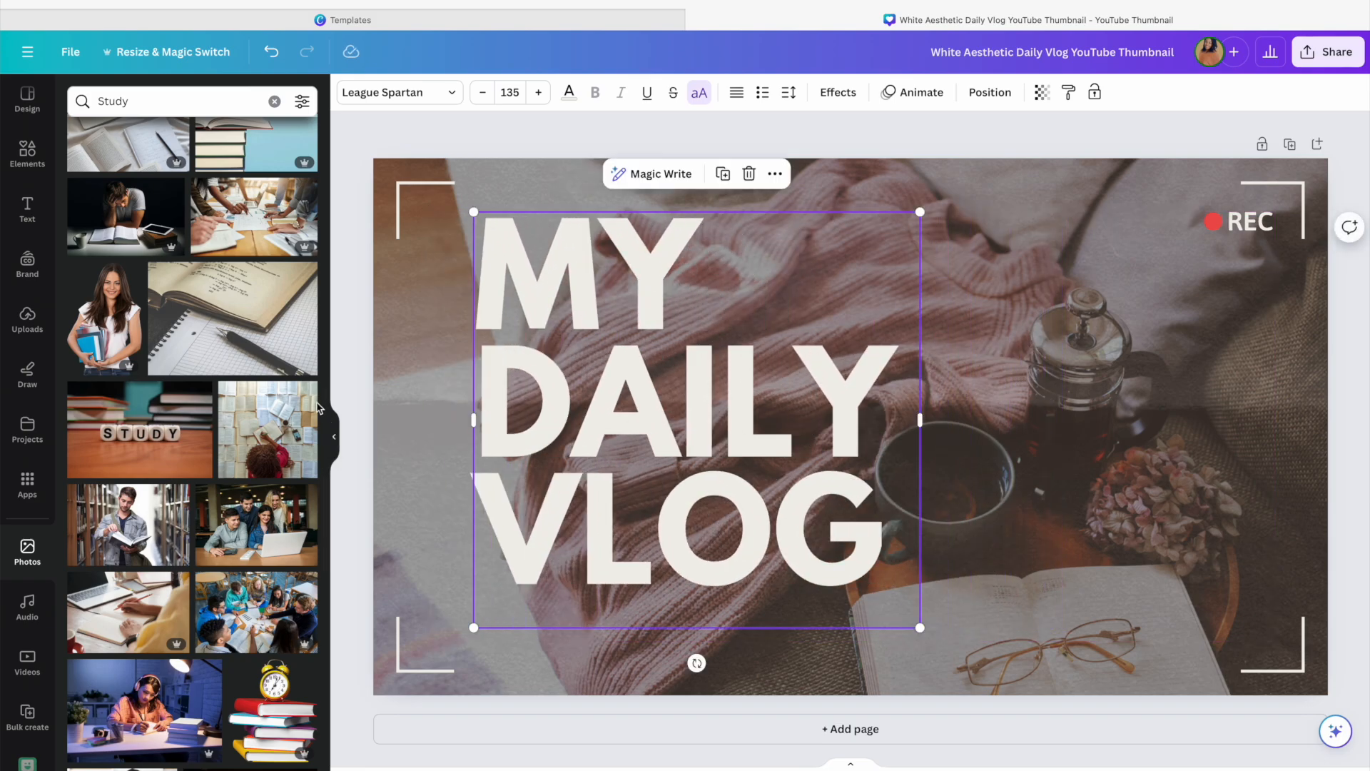
Browse further down the results and add the cork board and notebooks photo to the design
scroll(247, 402, up, 2)
scroll(248, 402, down, 6)
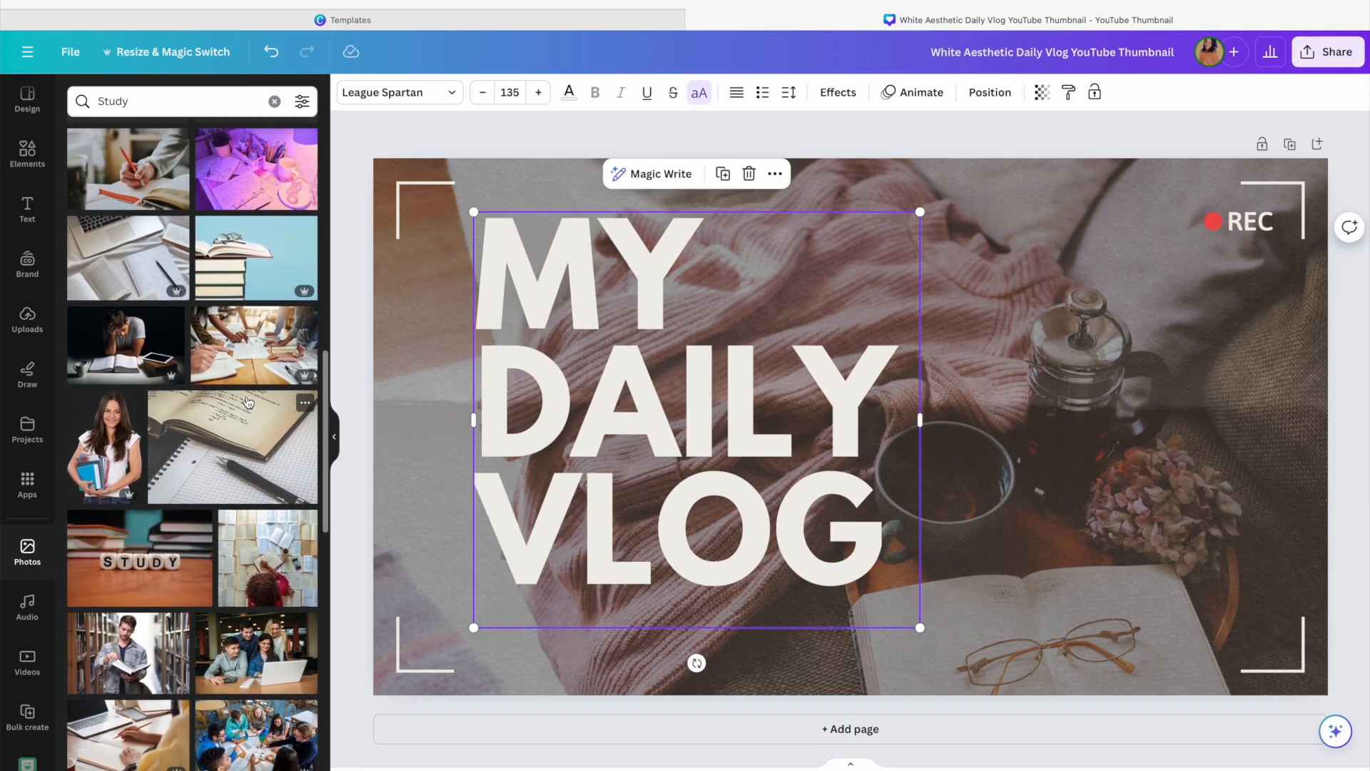
scroll(248, 402, down, 5)
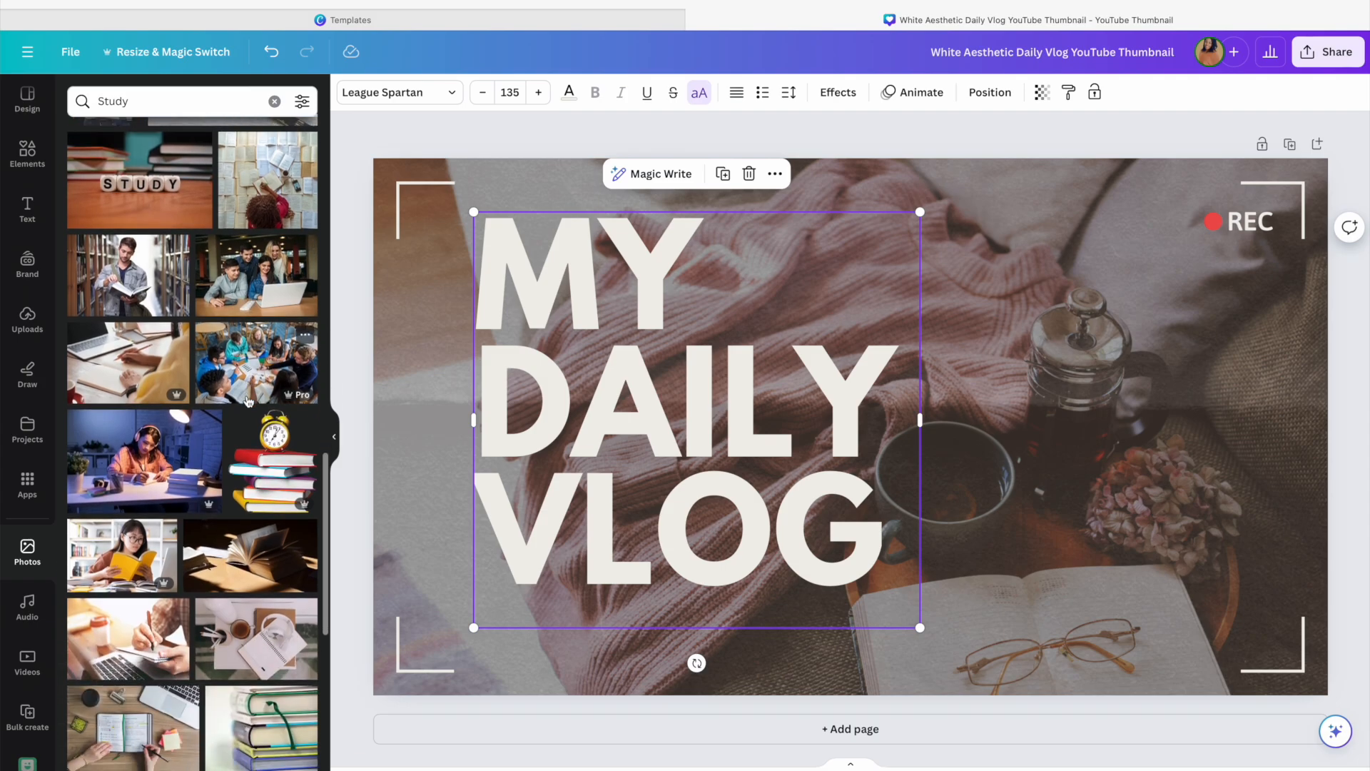
scroll(249, 401, down, 5)
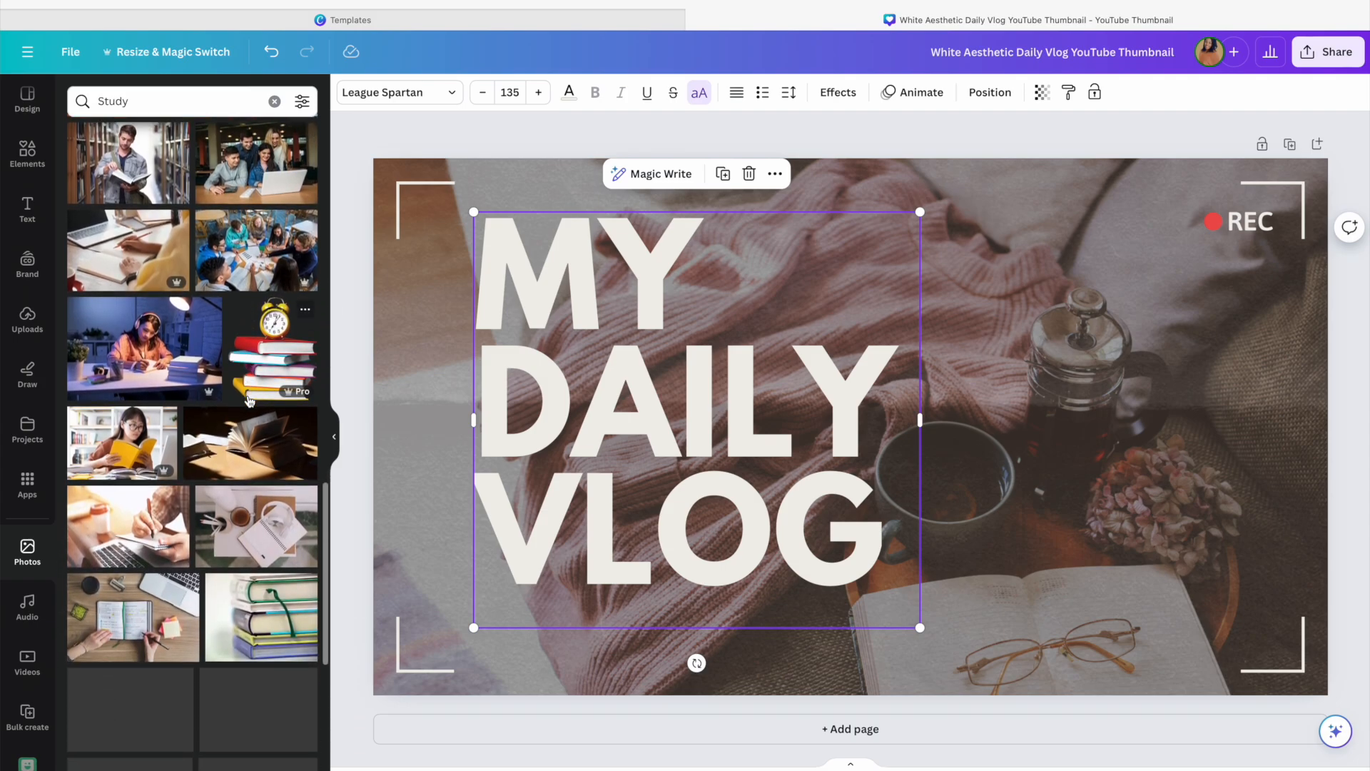
scroll(249, 402, down, 1)
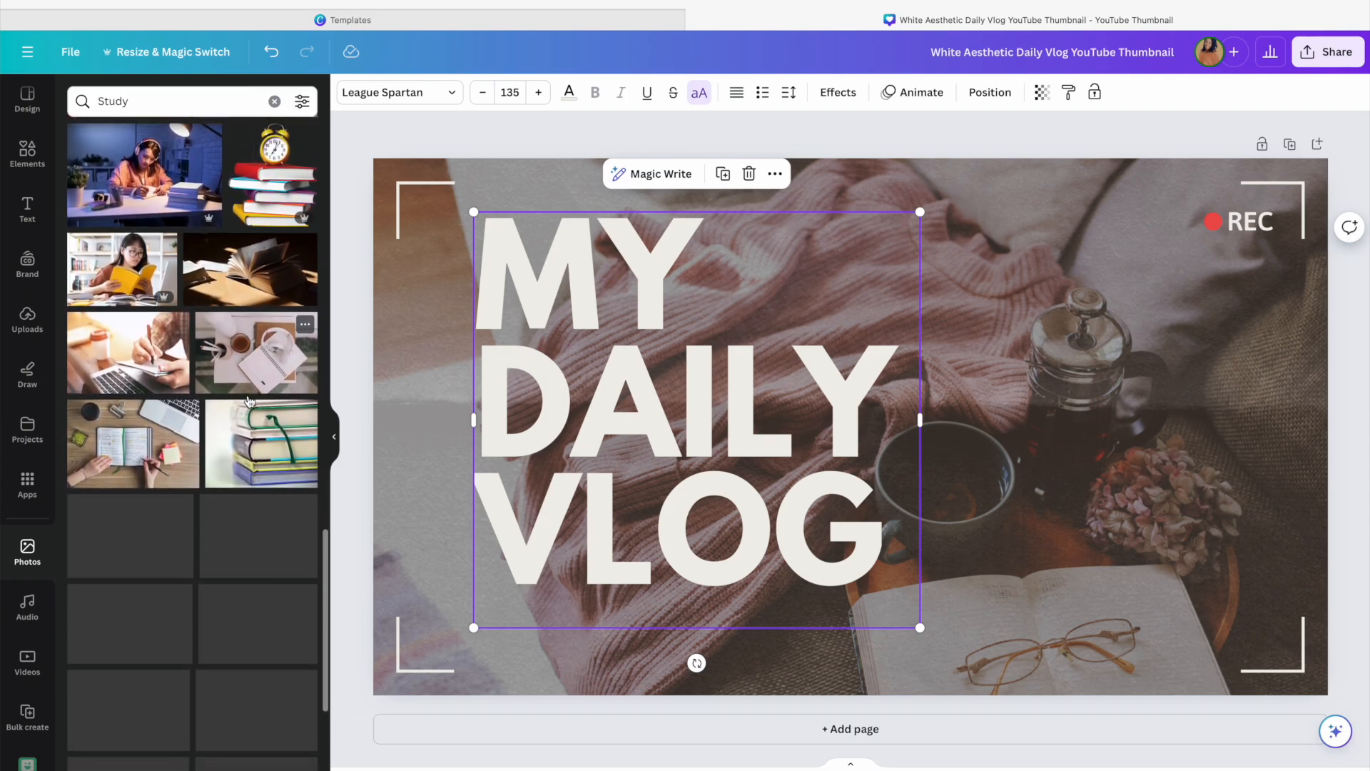
scroll(249, 402, down, 2)
scroll(249, 401, down, 3)
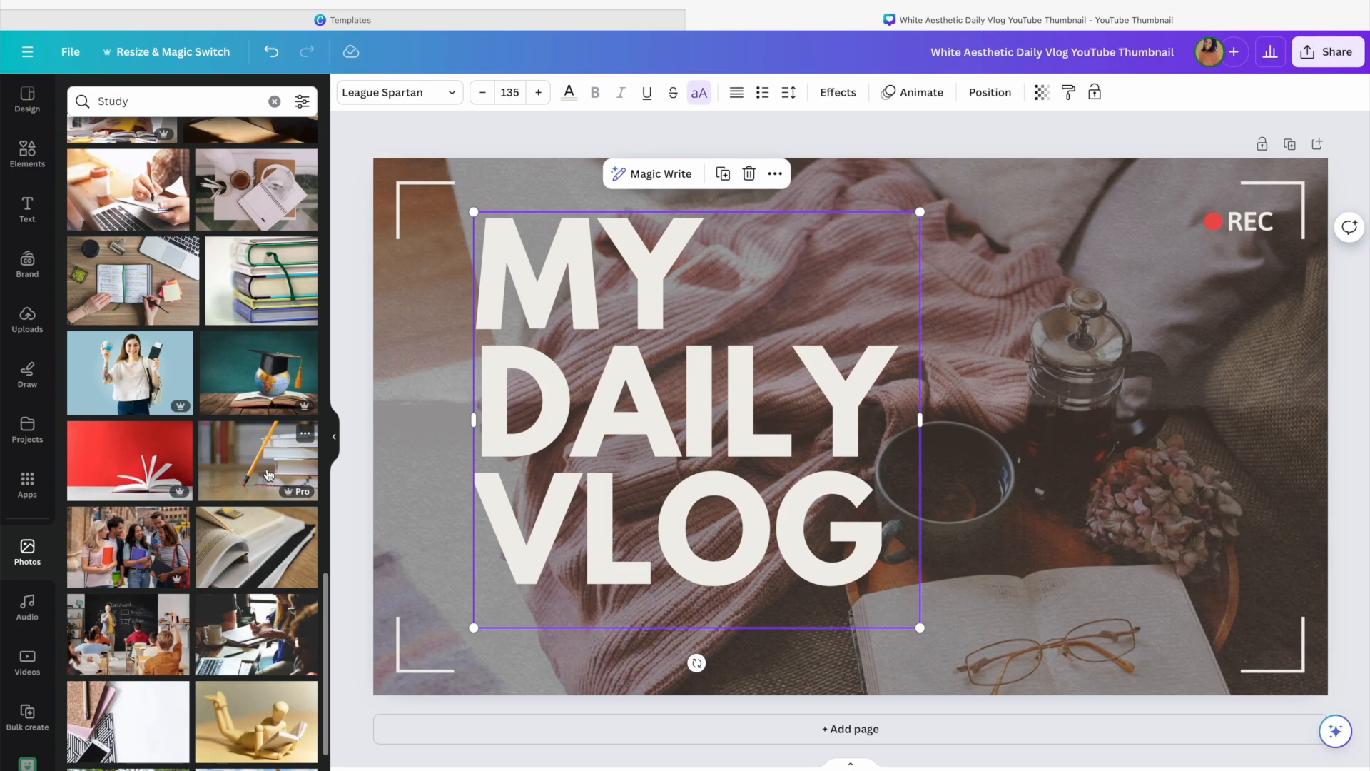
scroll(132, 484, down, 5)
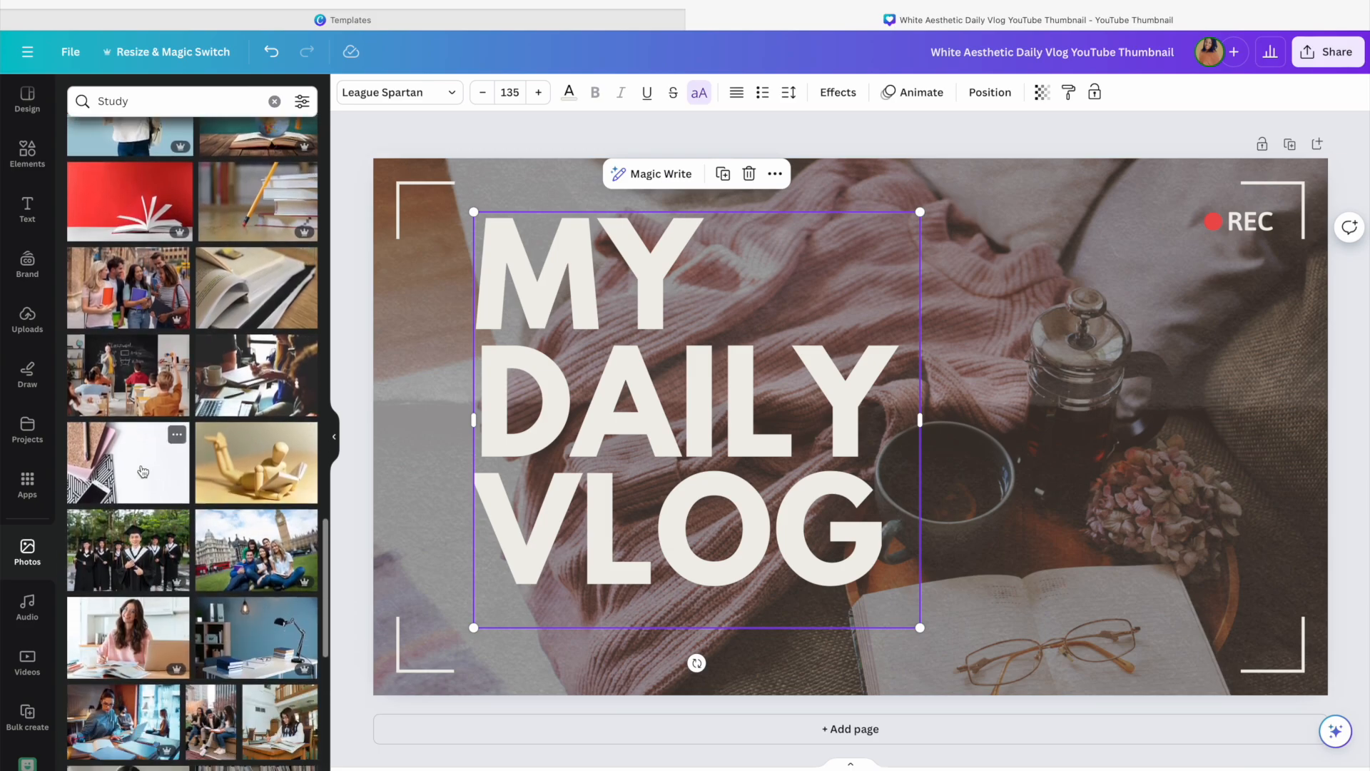
click(132, 483)
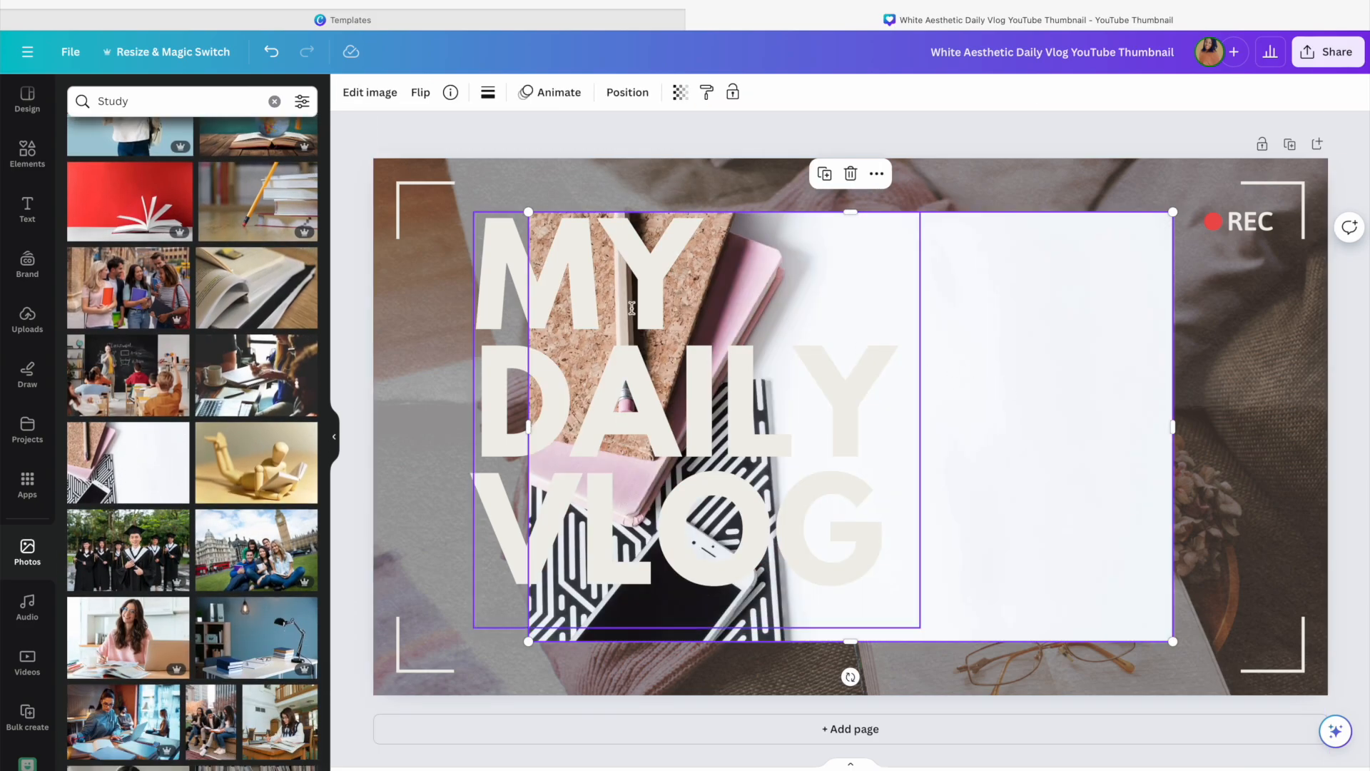
click(429, 260)
scroll(719, 264, right, 1)
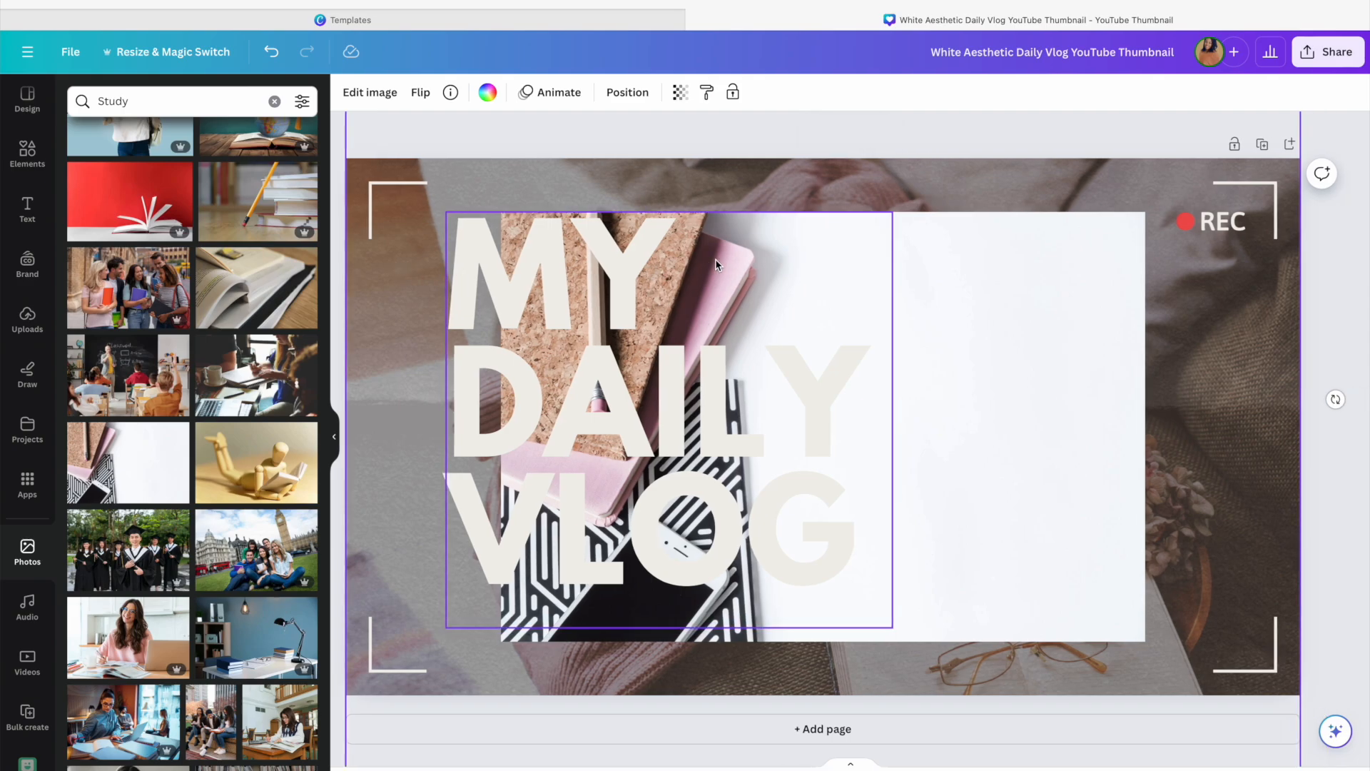
key(Delete)
drag(1090, 377, 1088, 374)
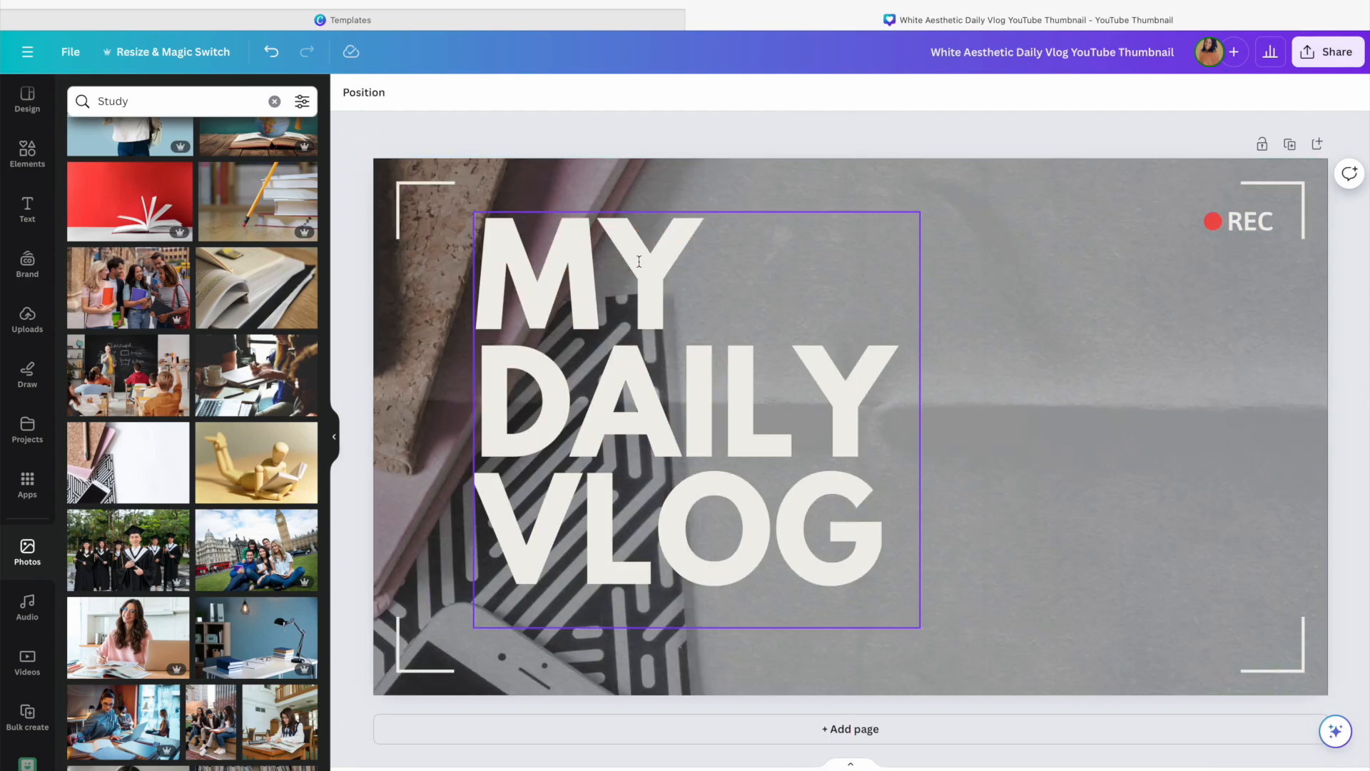
click(272, 53)
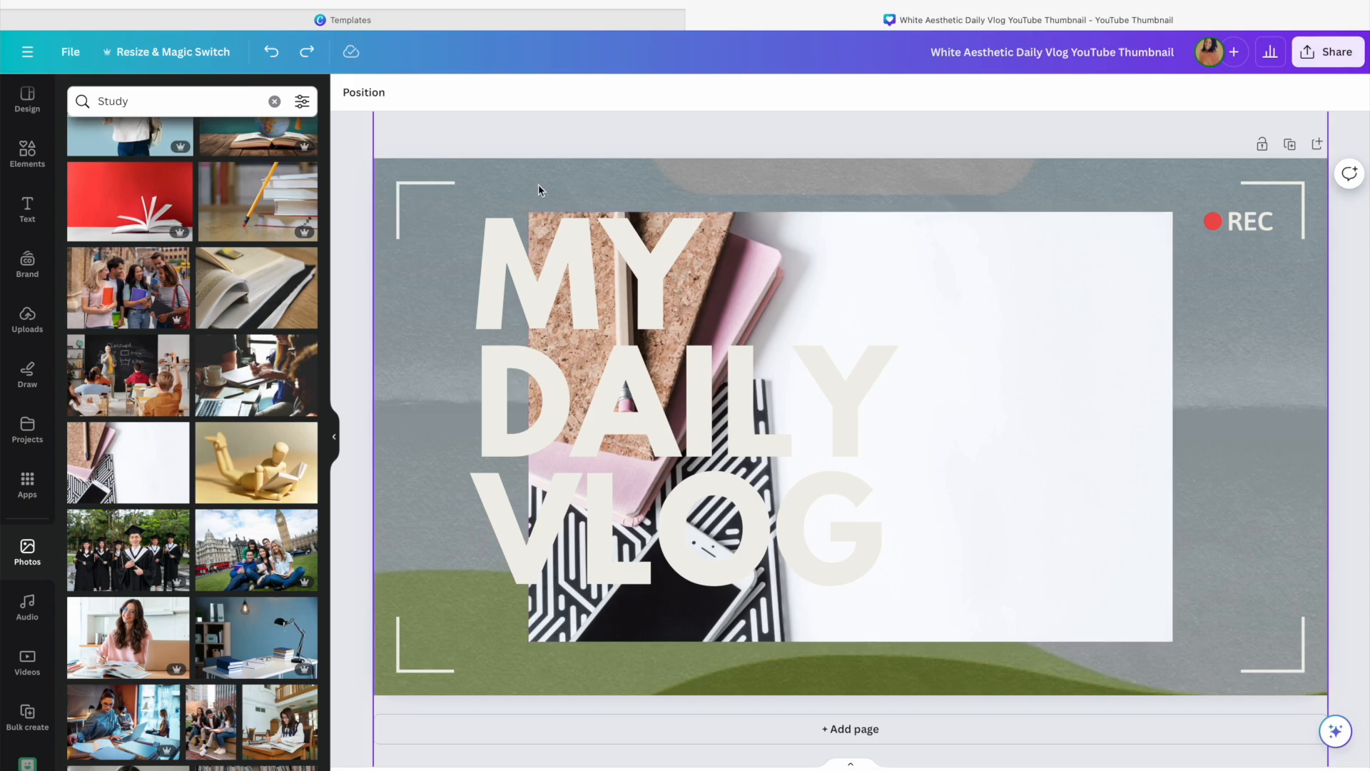
click(272, 52)
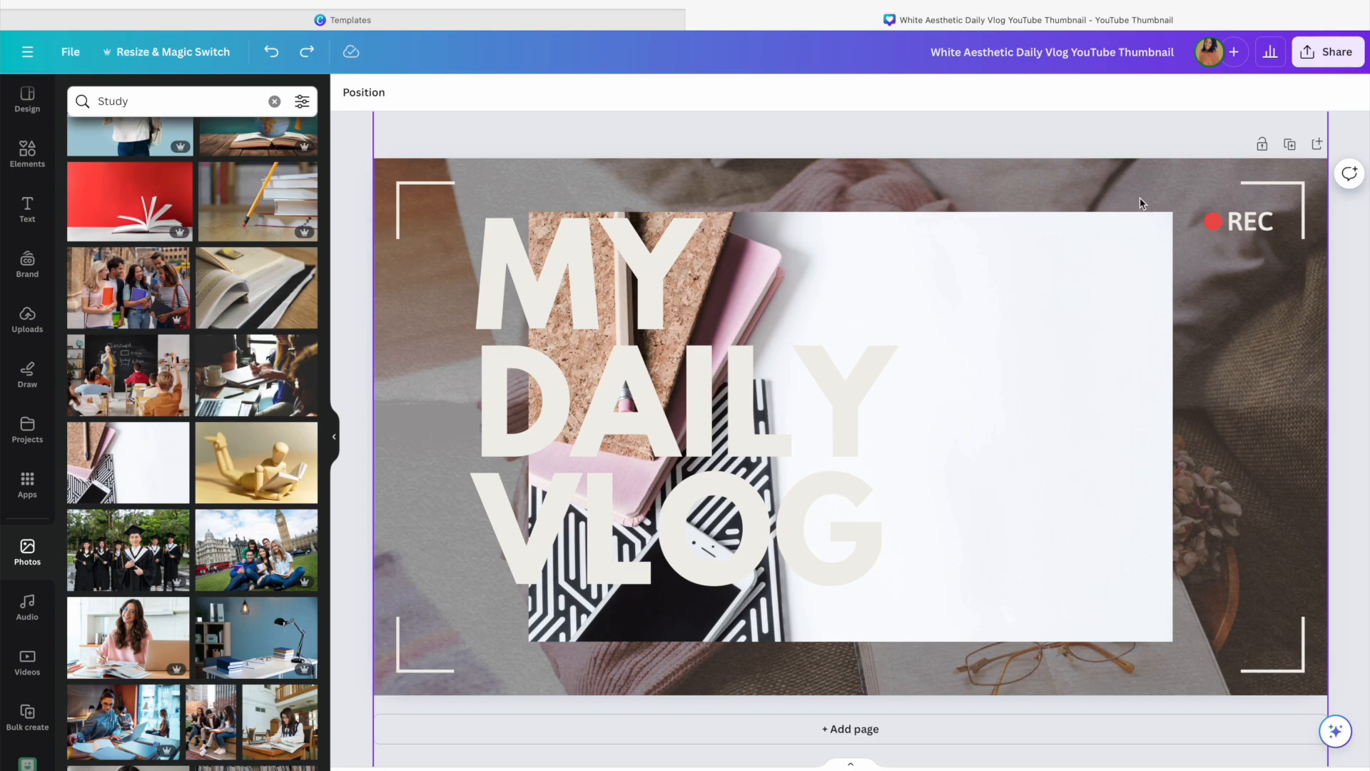
Delete the original background photo frame from the thumbnail
click(532, 188)
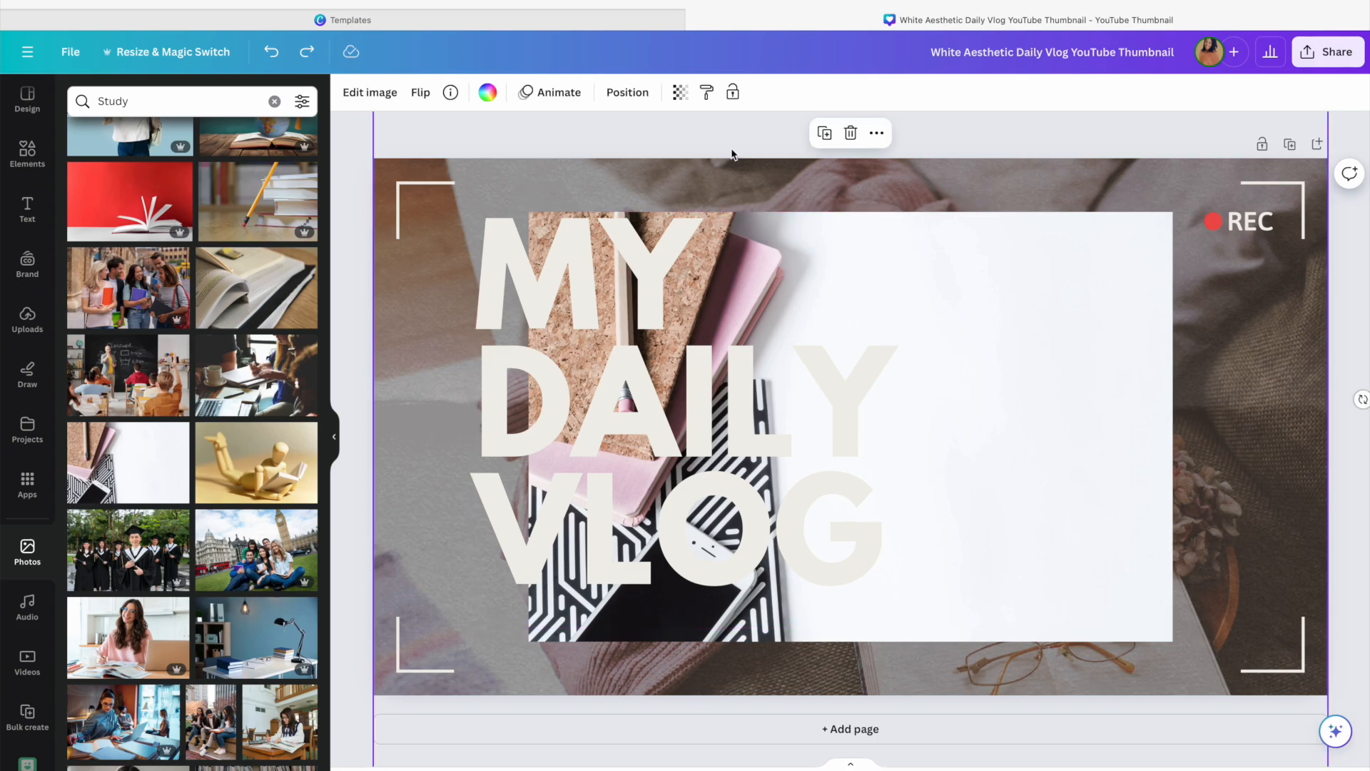
click(851, 133)
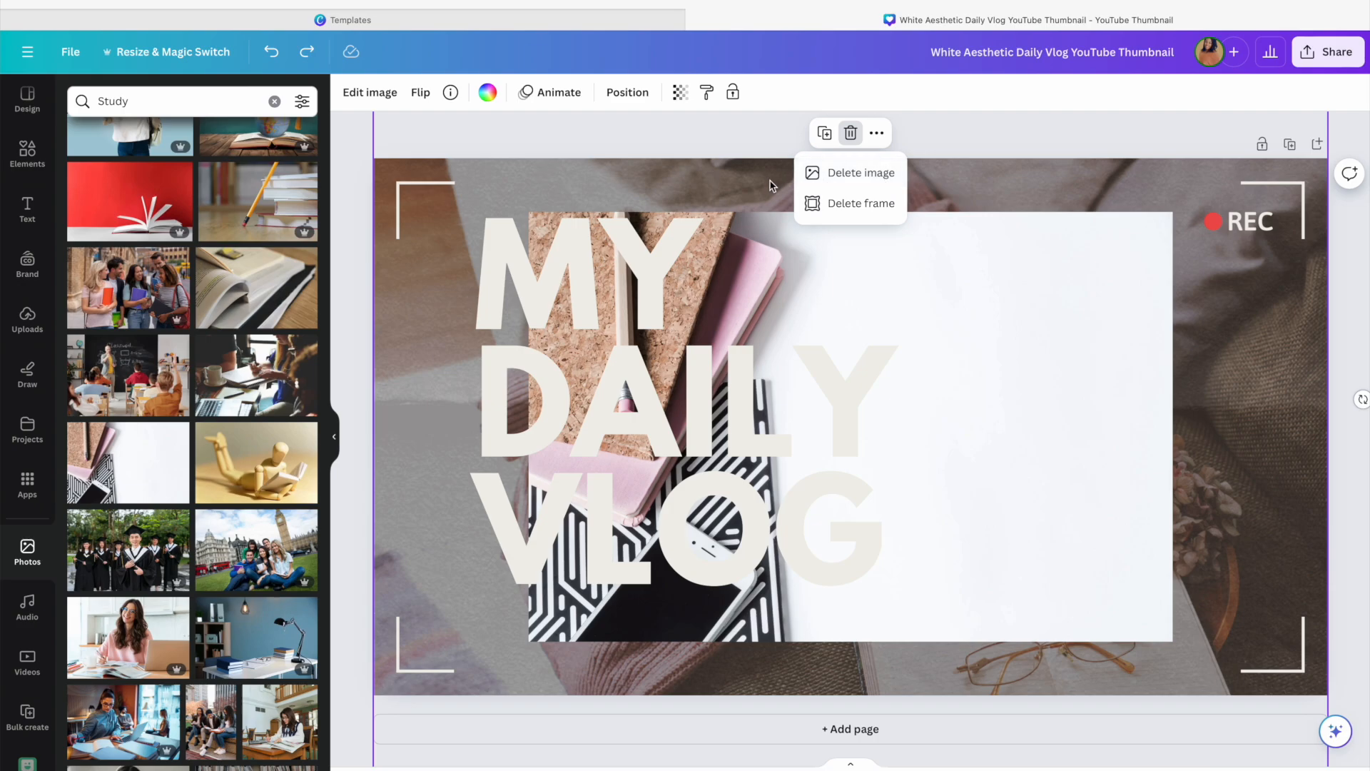
click(851, 204)
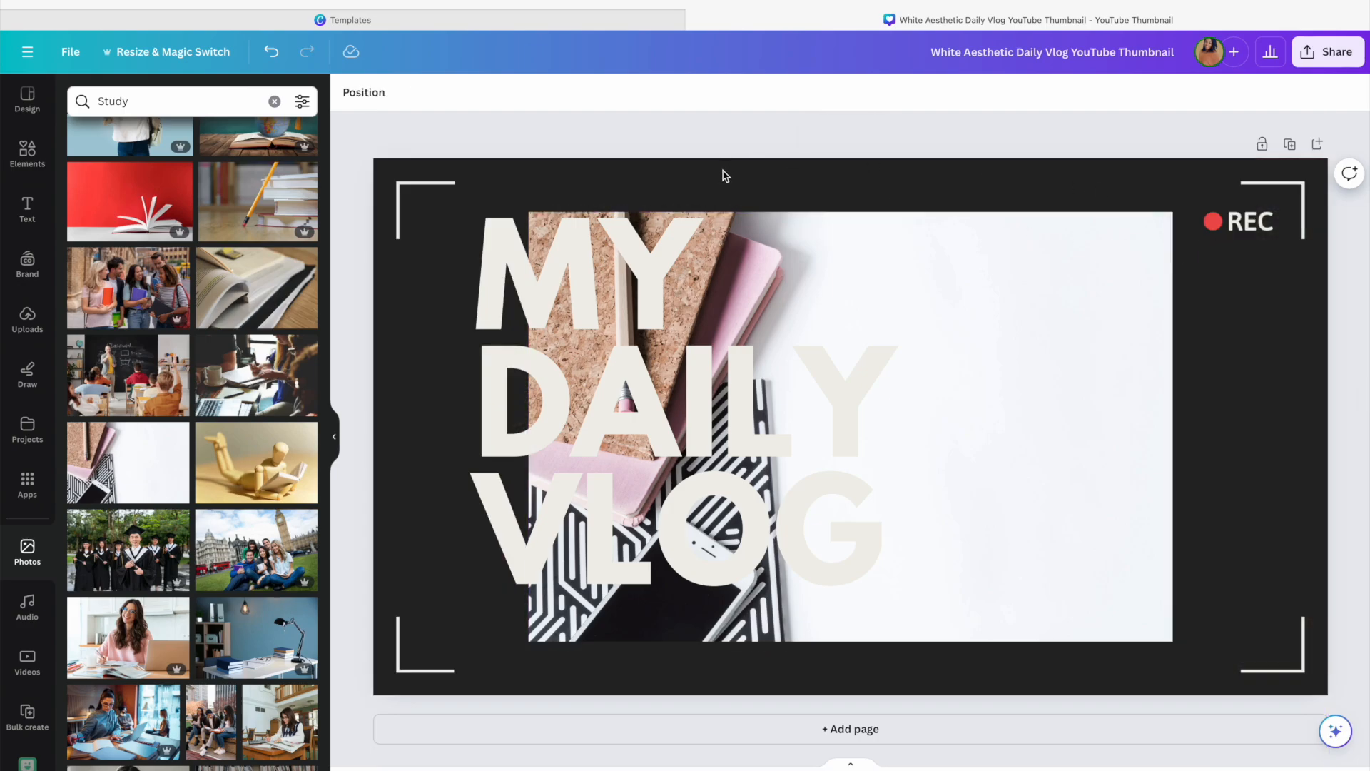
Shift the added notebooks photo slightly right and set it as the page background
click(957, 282)
drag(1040, 297, 1091, 298)
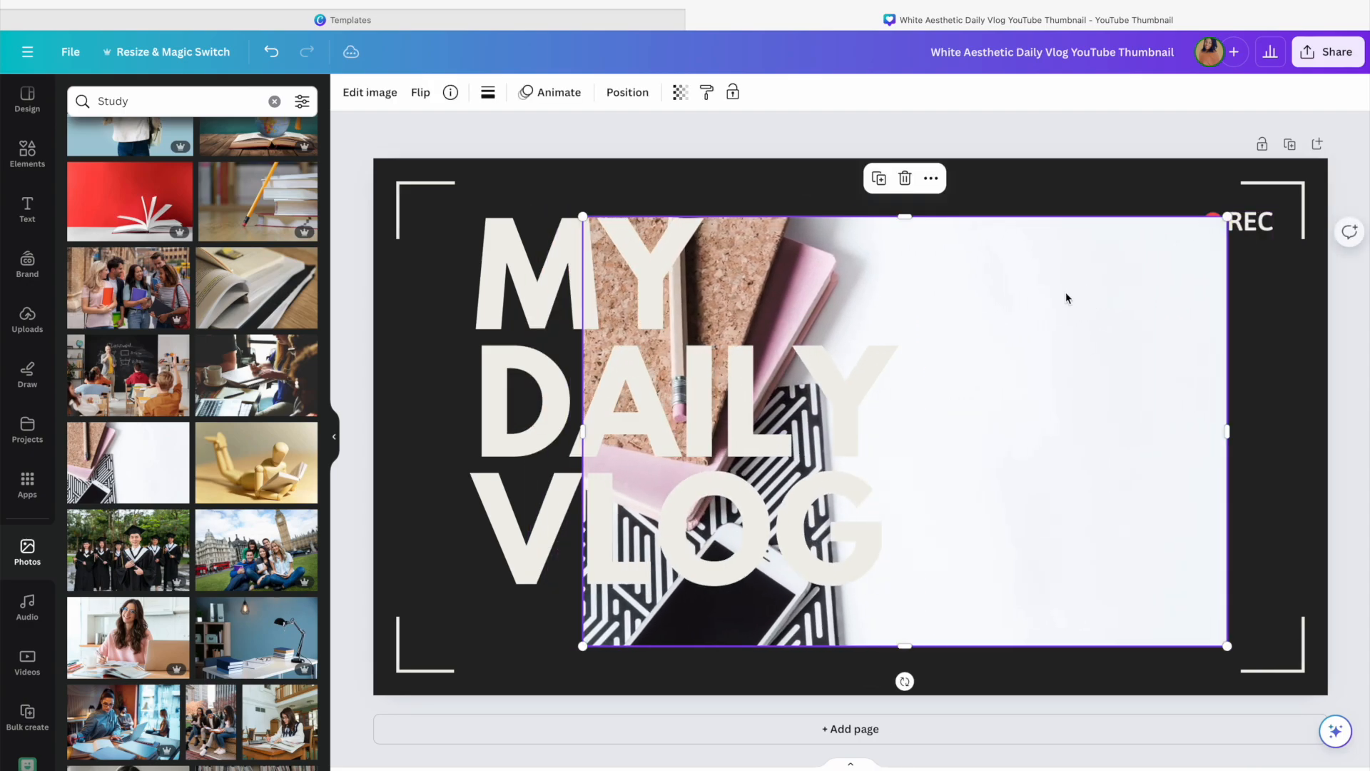
click(931, 180)
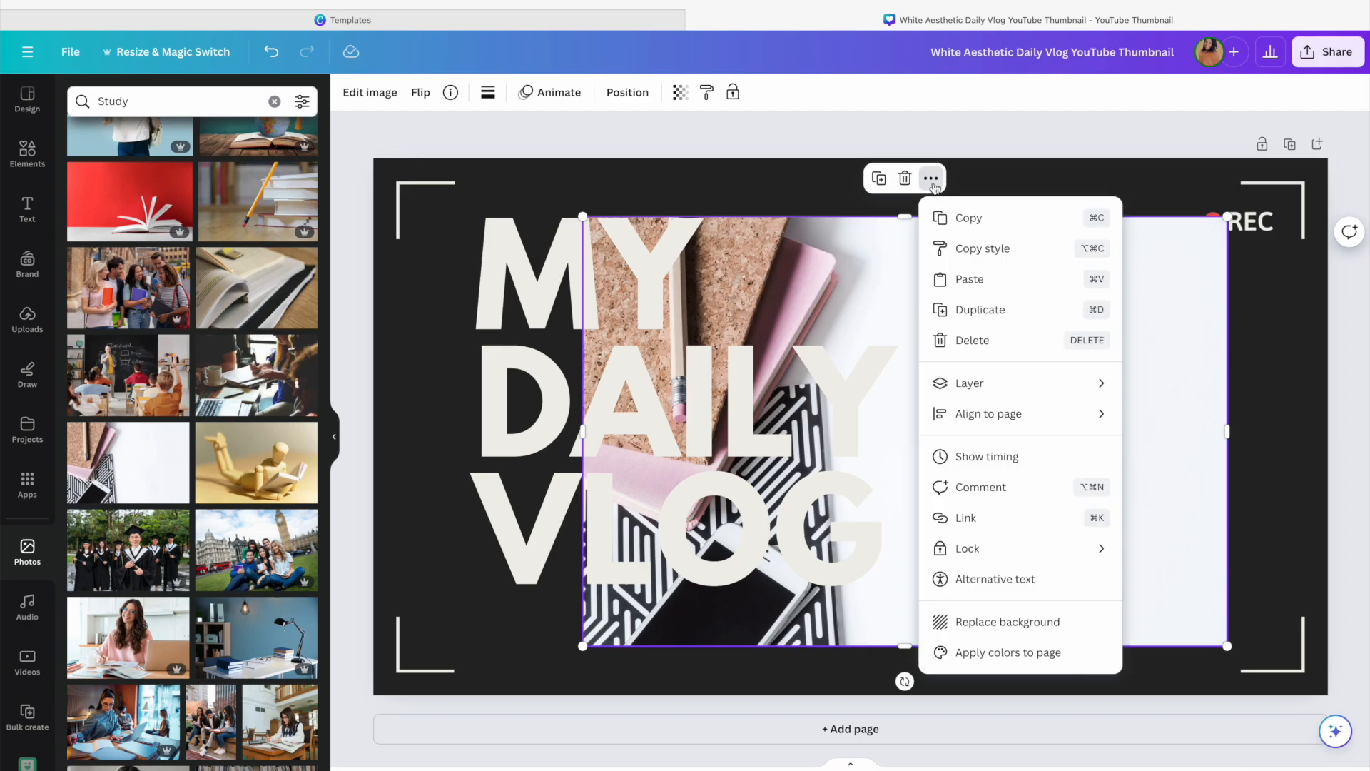
click(1013, 623)
Move the MY DAILY VLOG title onto the right side of the thumbnail, then select the REC badge
click(657, 429)
drag(657, 428, 1021, 428)
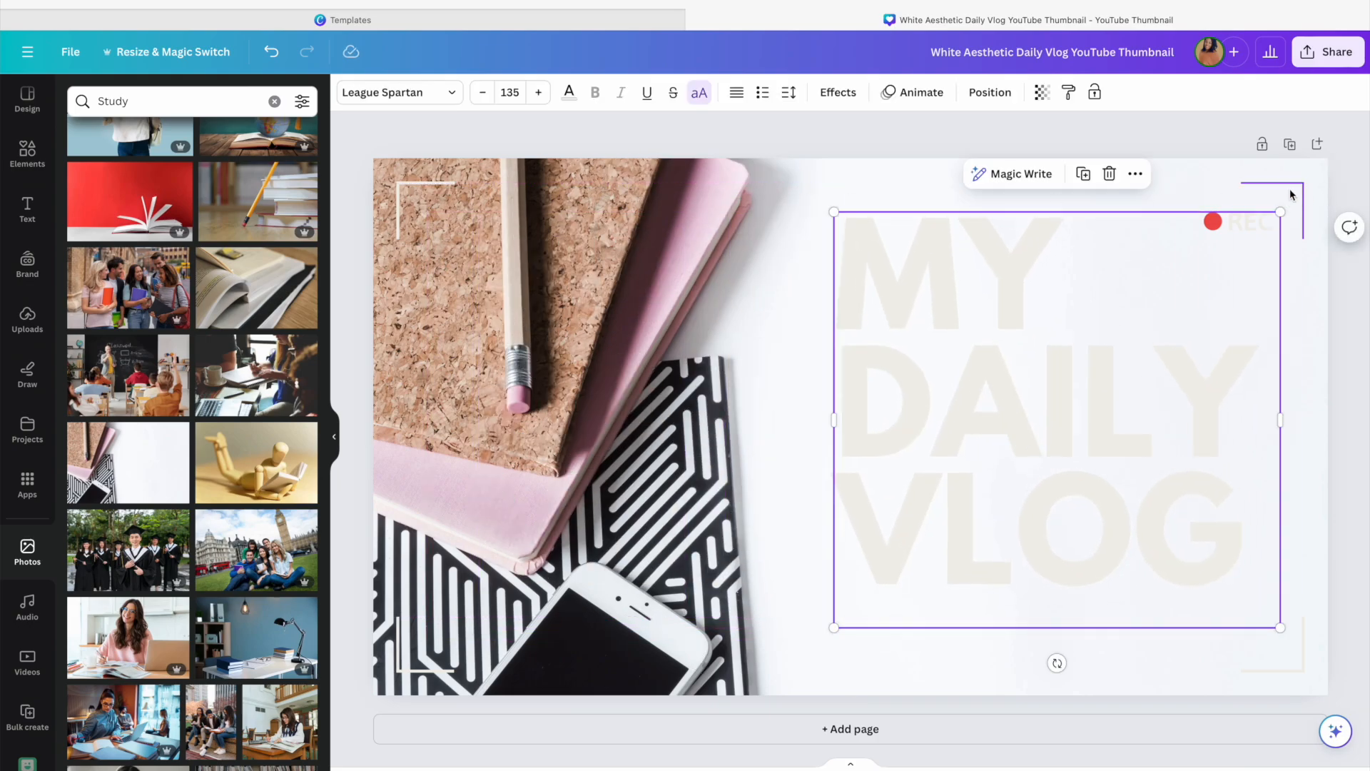
click(1249, 225)
drag(1249, 225, 1110, 229)
click(1266, 220)
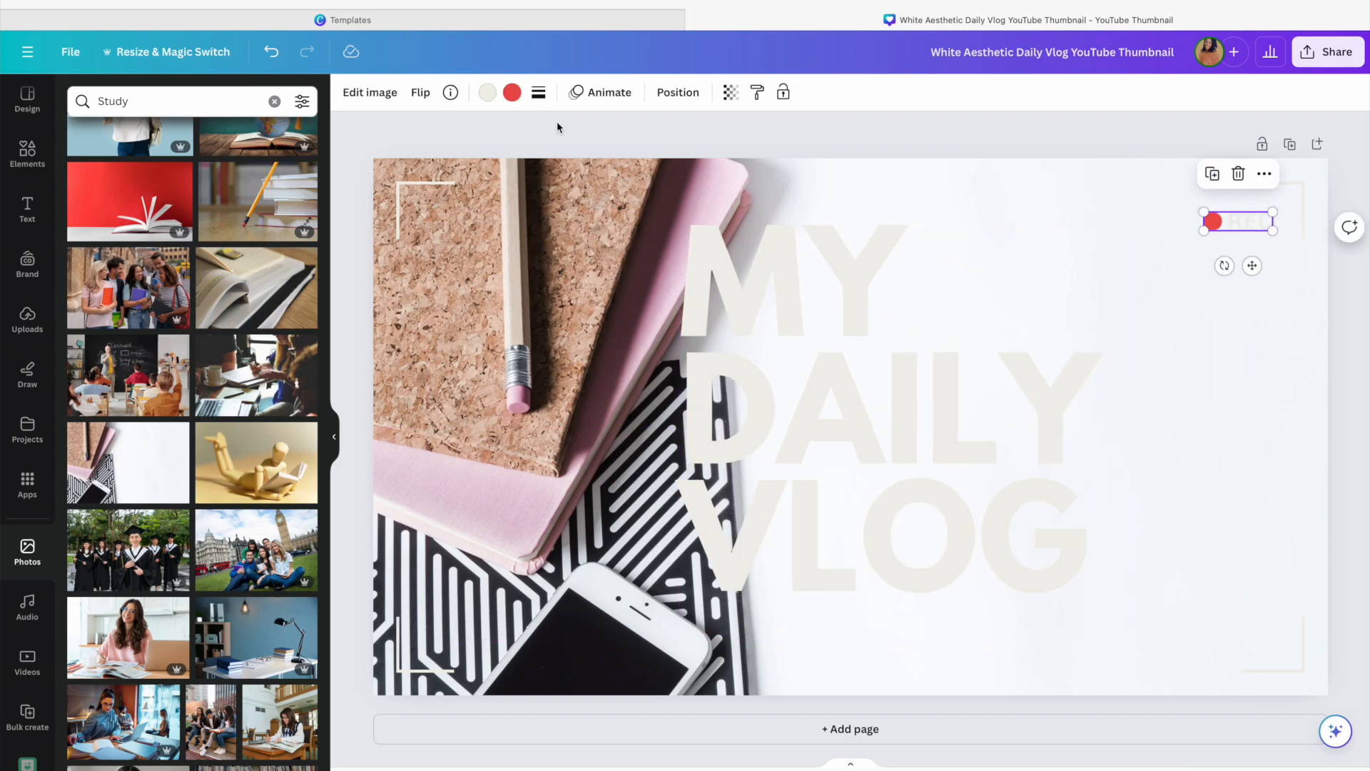
Recolor the REC text light mauve from the photo colours and move the REC badge to the bottom-right corner
click(487, 94)
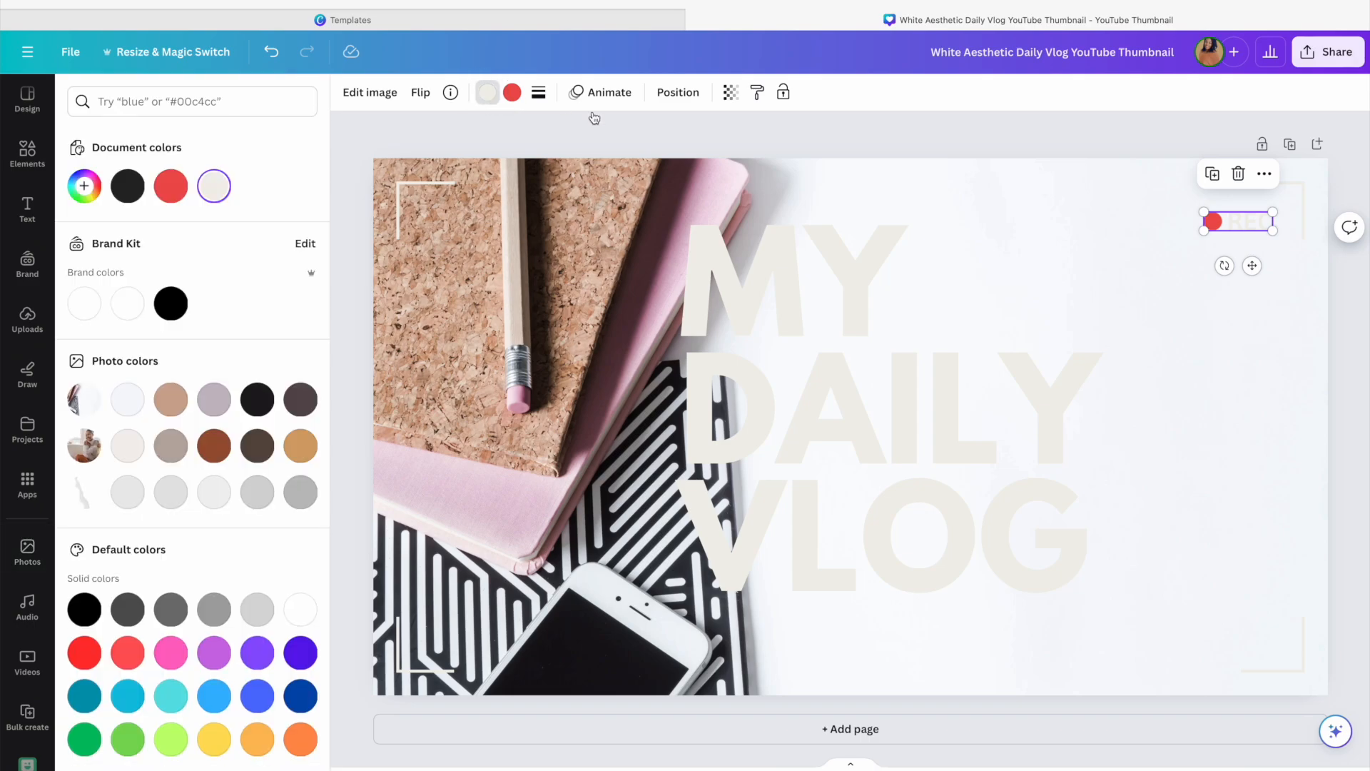
click(215, 405)
click(1228, 319)
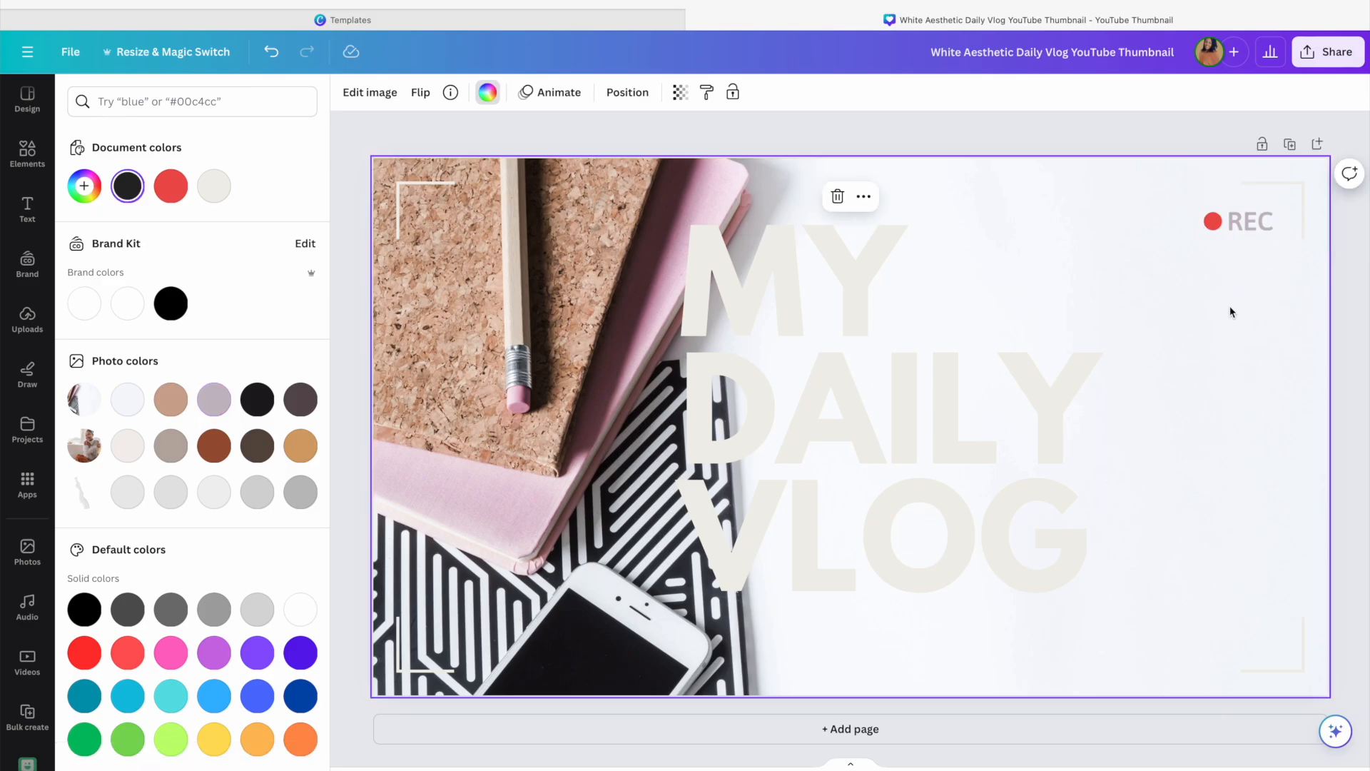
drag(1250, 222, 1268, 661)
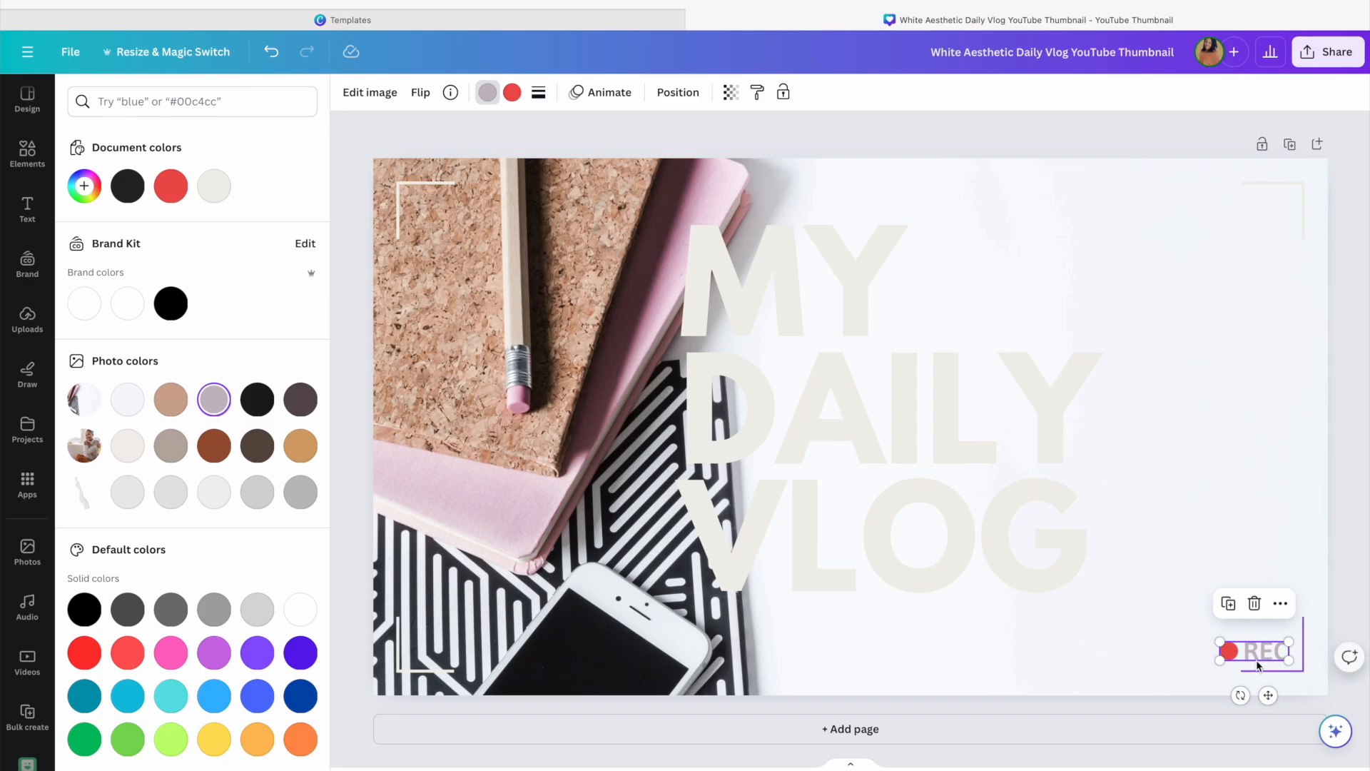
Lower the transparency of the background photo slightly
click(426, 404)
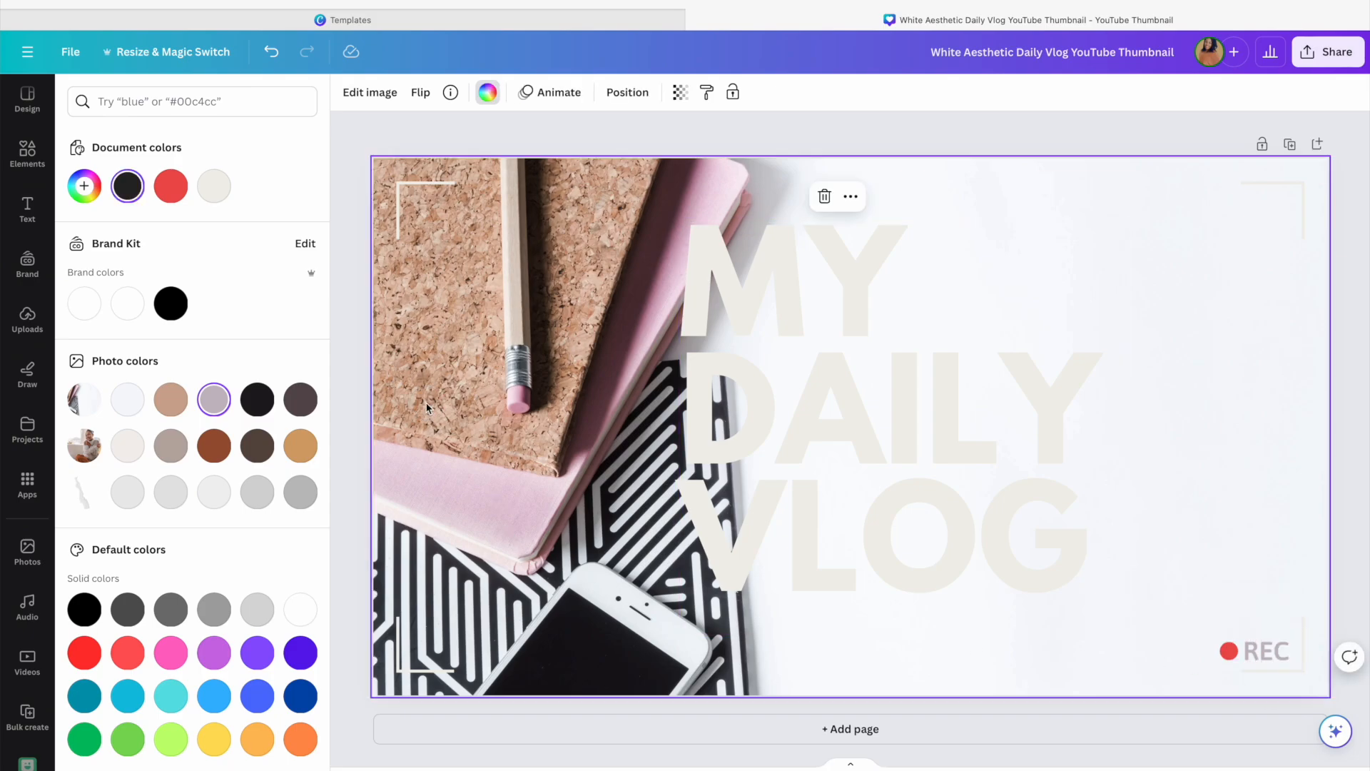
click(680, 92)
mouse_move(621, 161)
mouse_down()
mouse_move(585, 160)
mouse_move(604, 161)
mouse_up()
click(1277, 259)
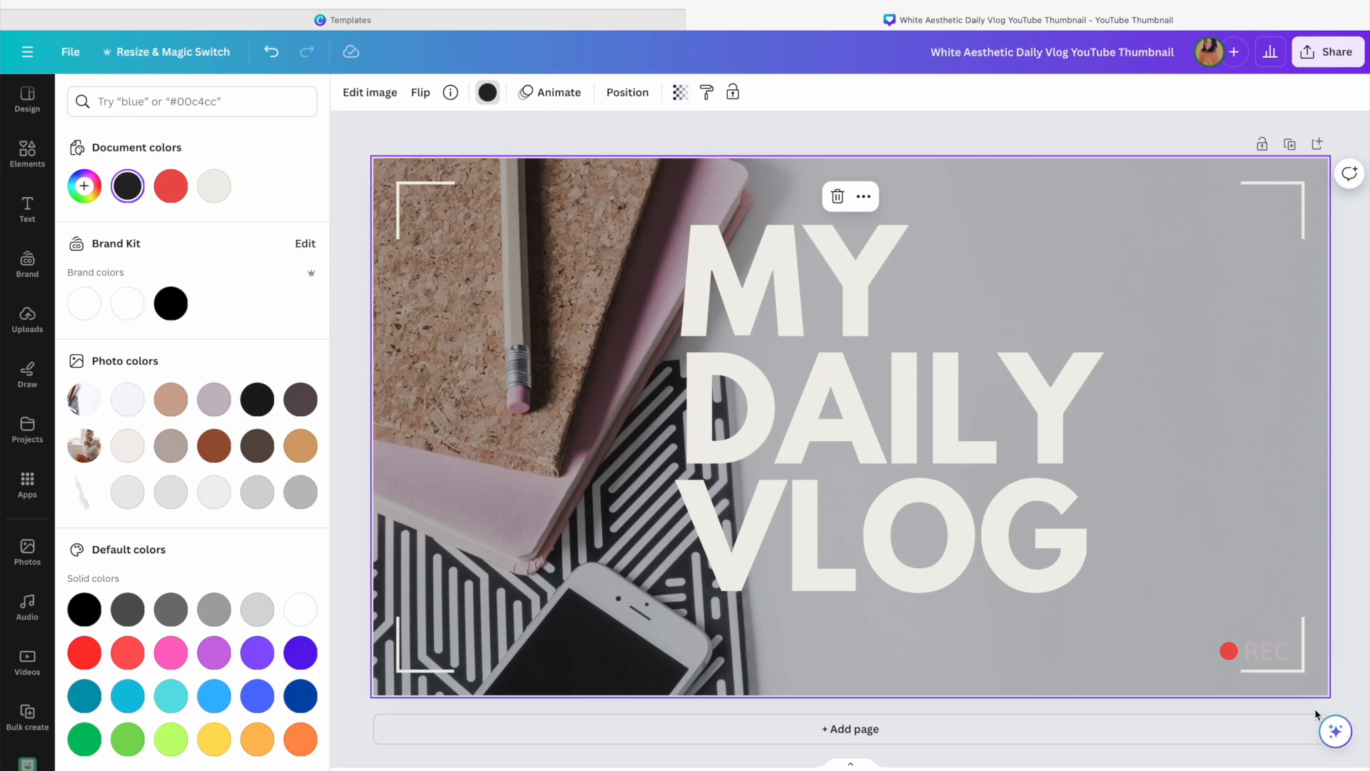
Recolor the REC text dark grey from the photo colours
click(1264, 660)
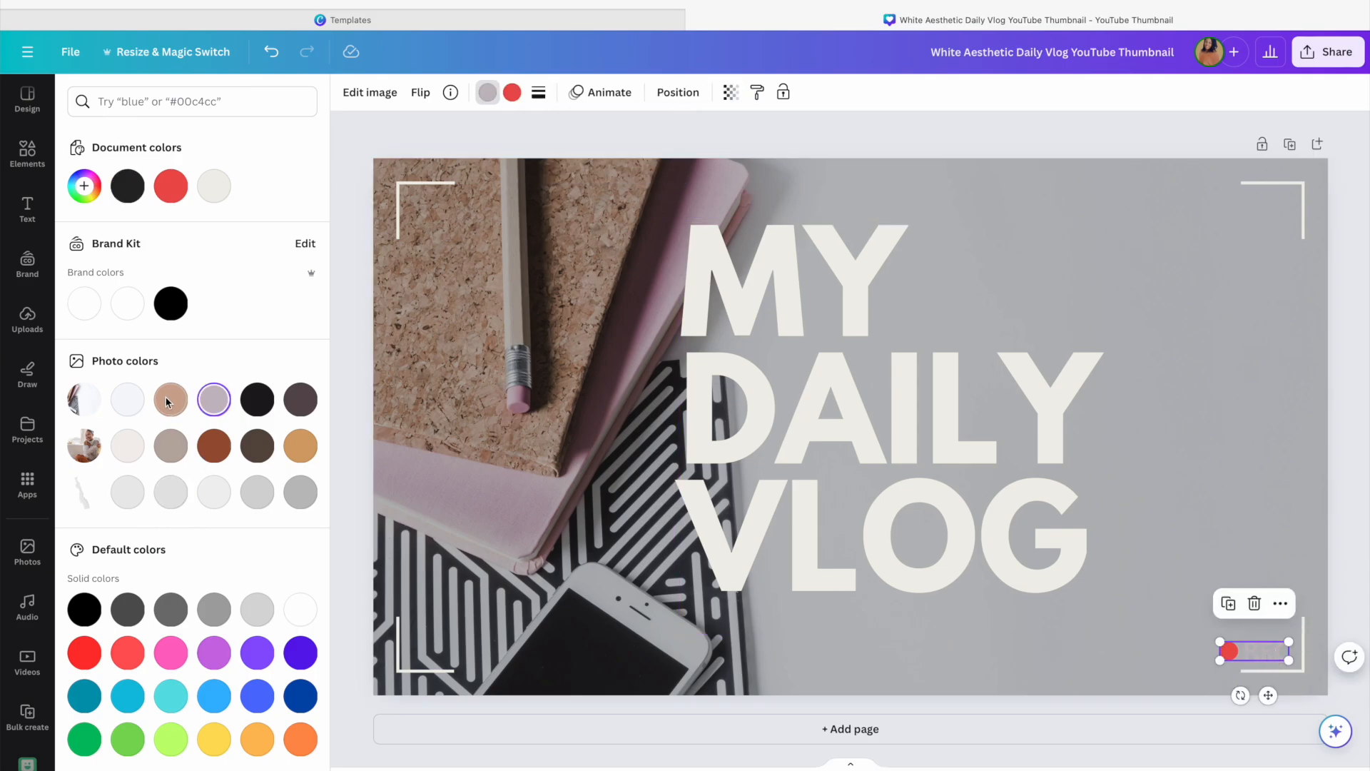
click(297, 399)
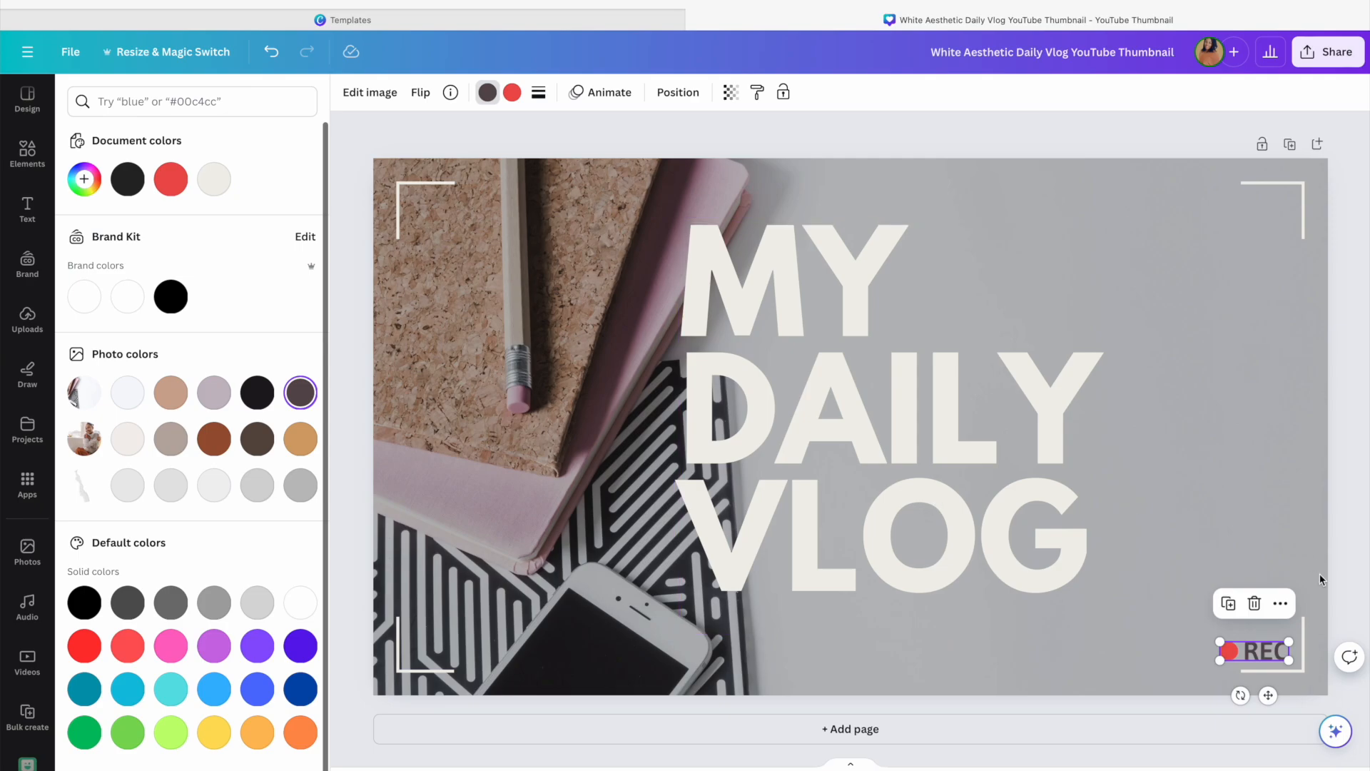
Recolor the corner bracket lines black, applying the change to all matching elements
click(1304, 192)
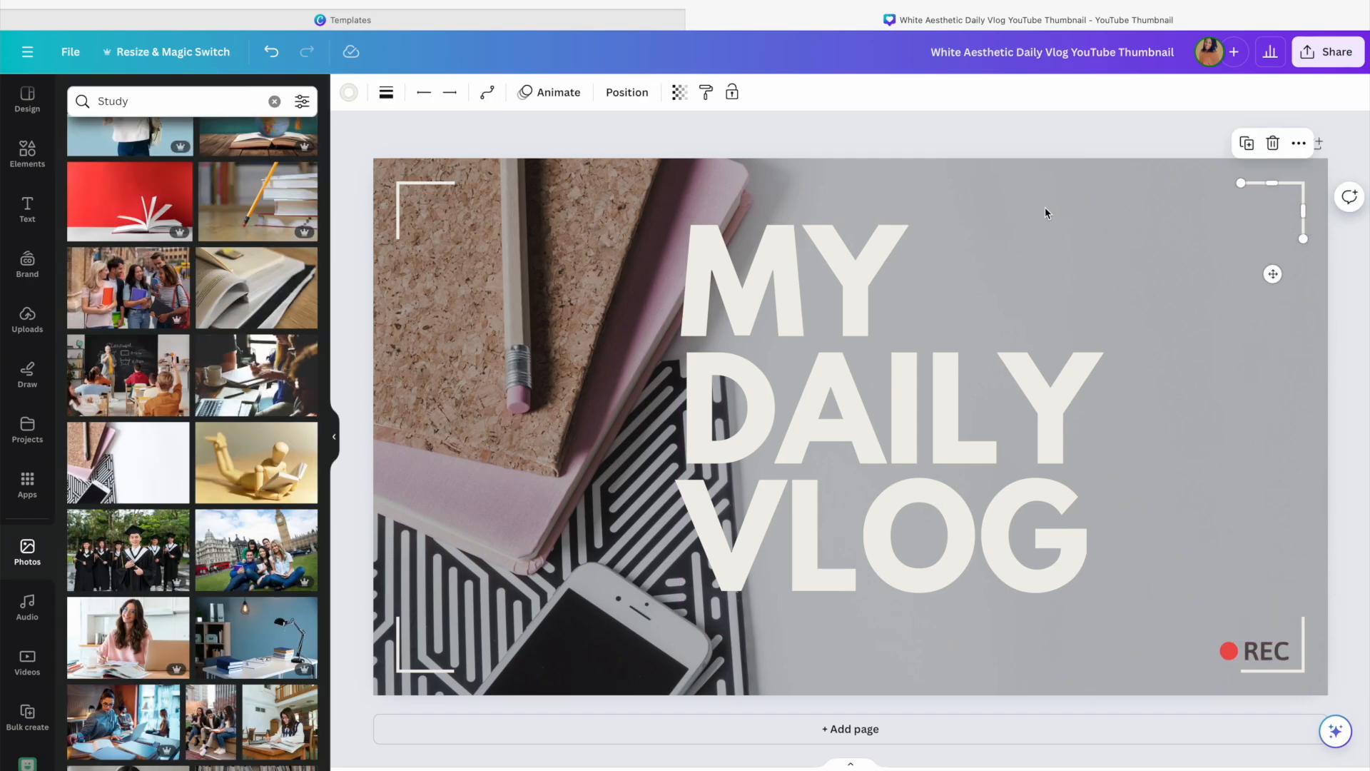
click(348, 94)
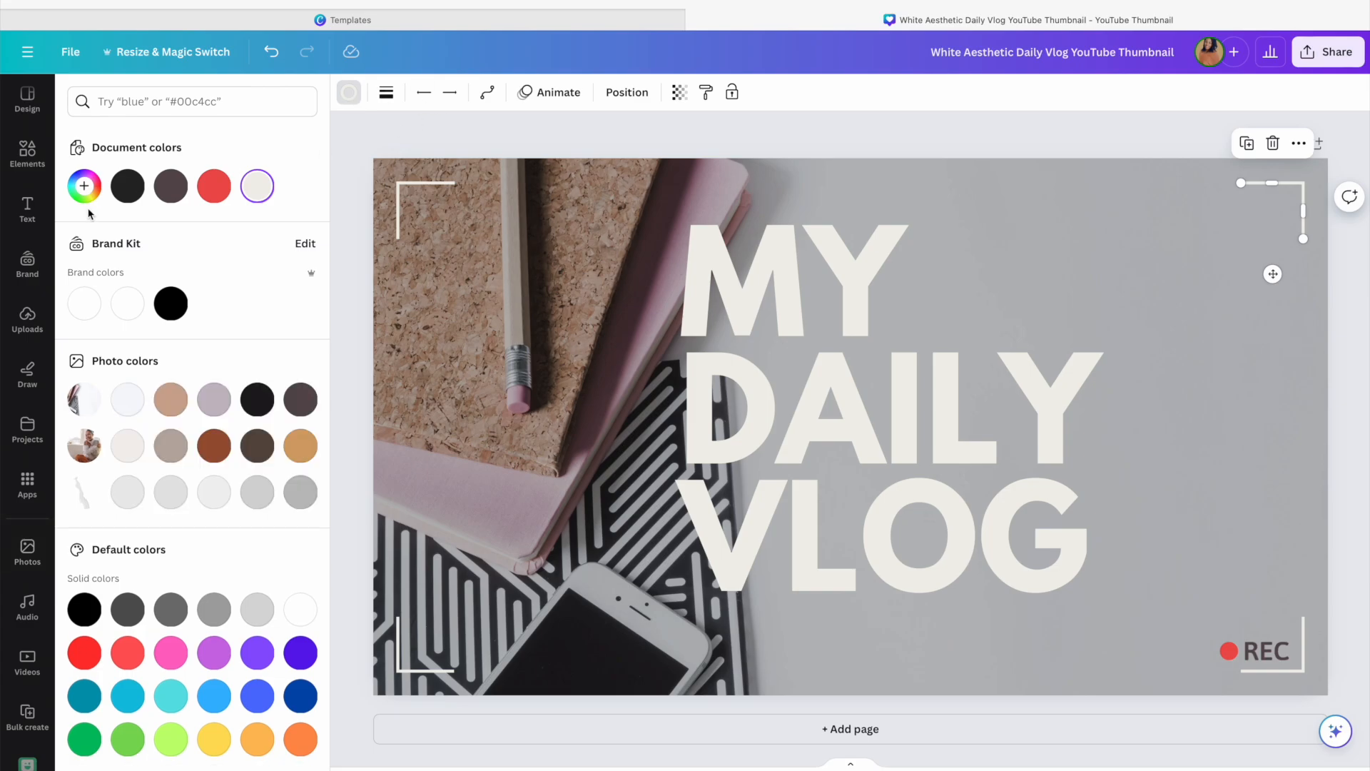
click(127, 185)
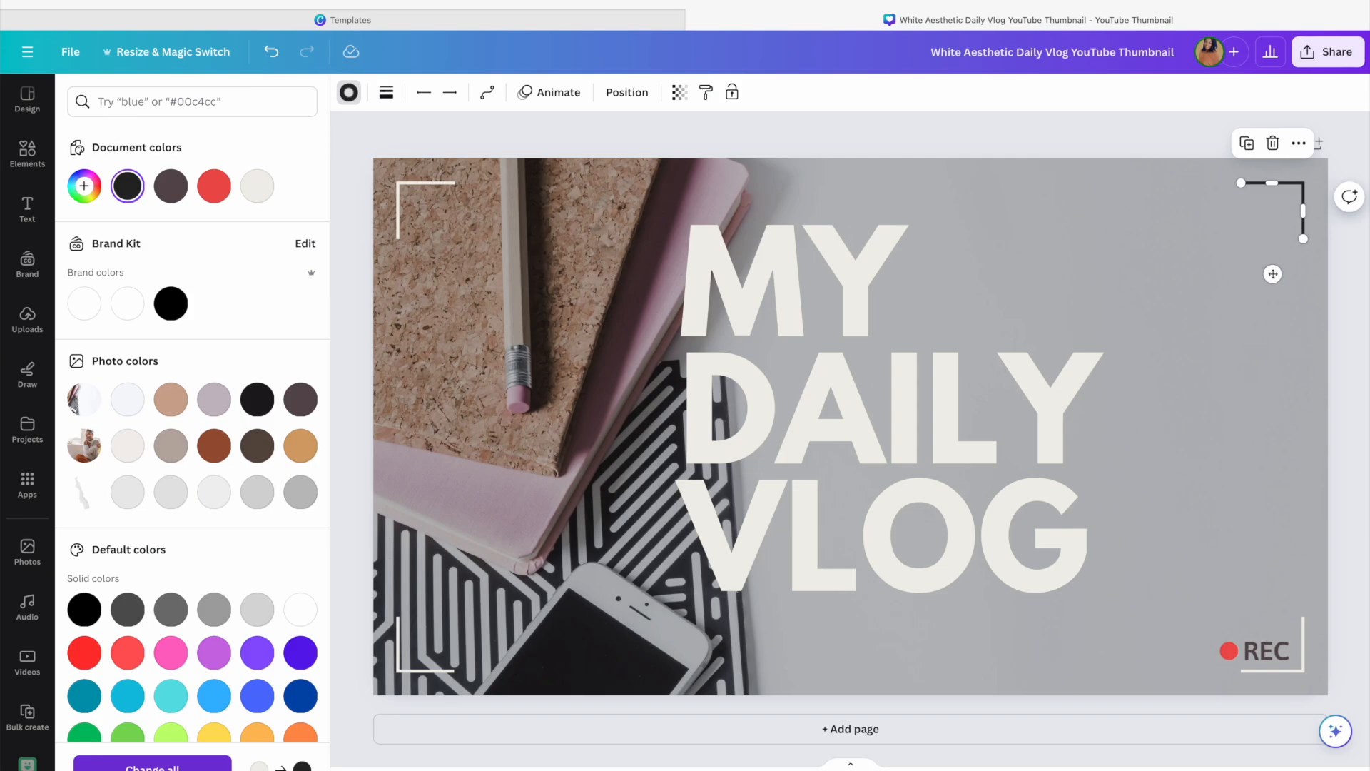
click(152, 767)
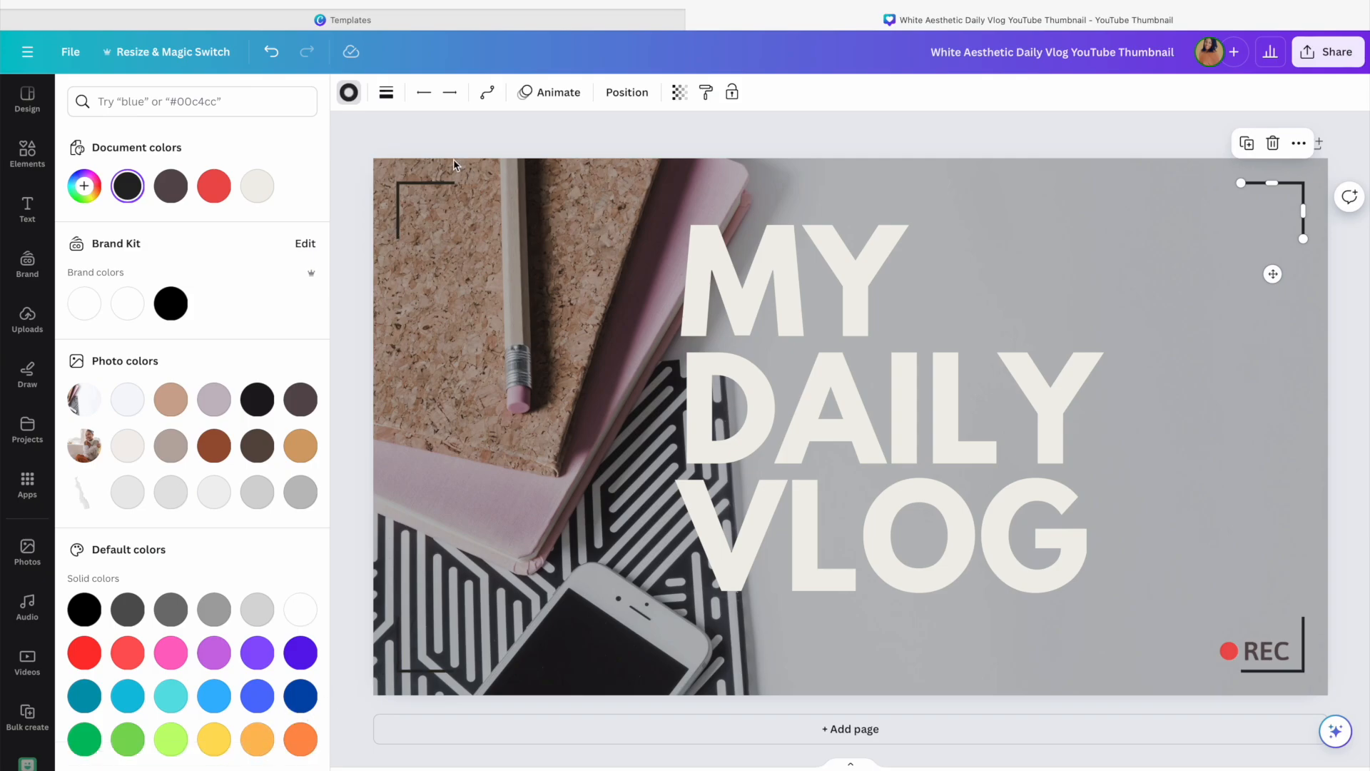
click(271, 53)
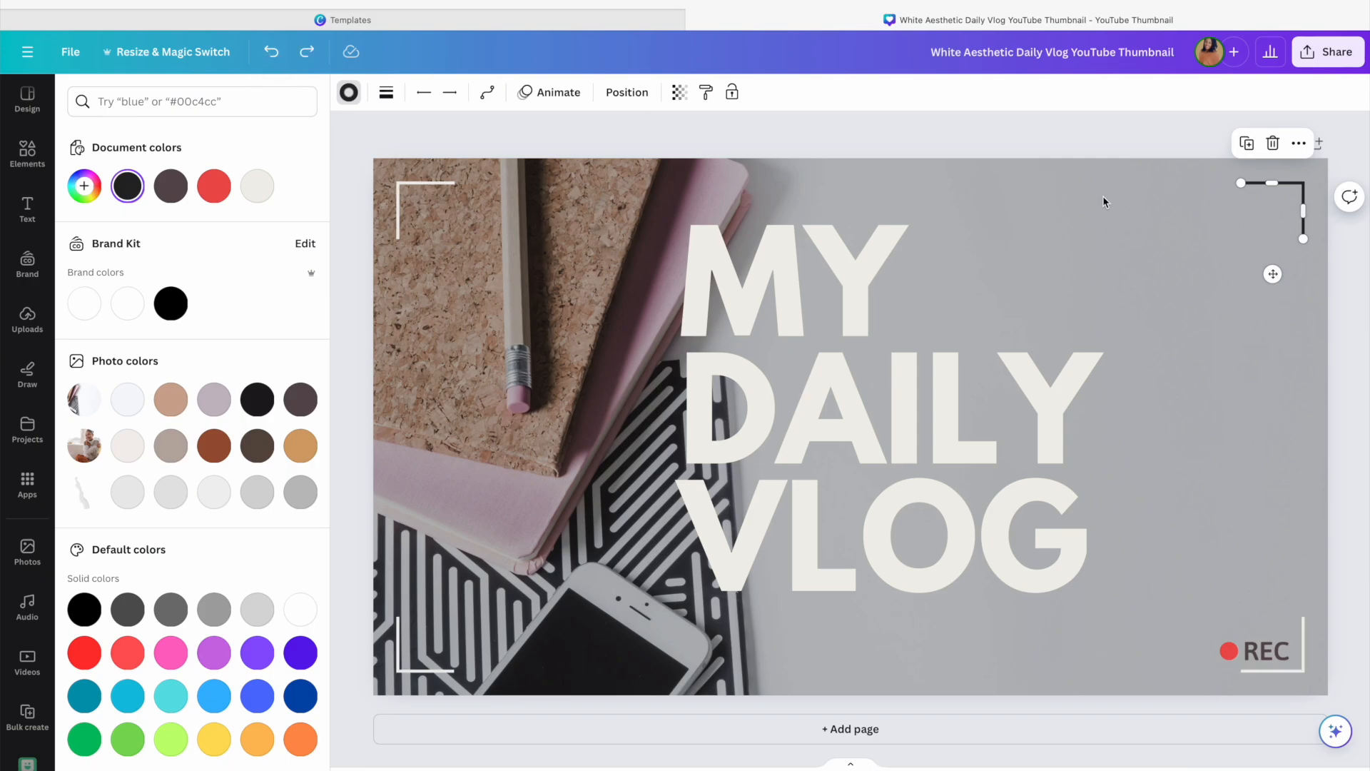
click(310, 59)
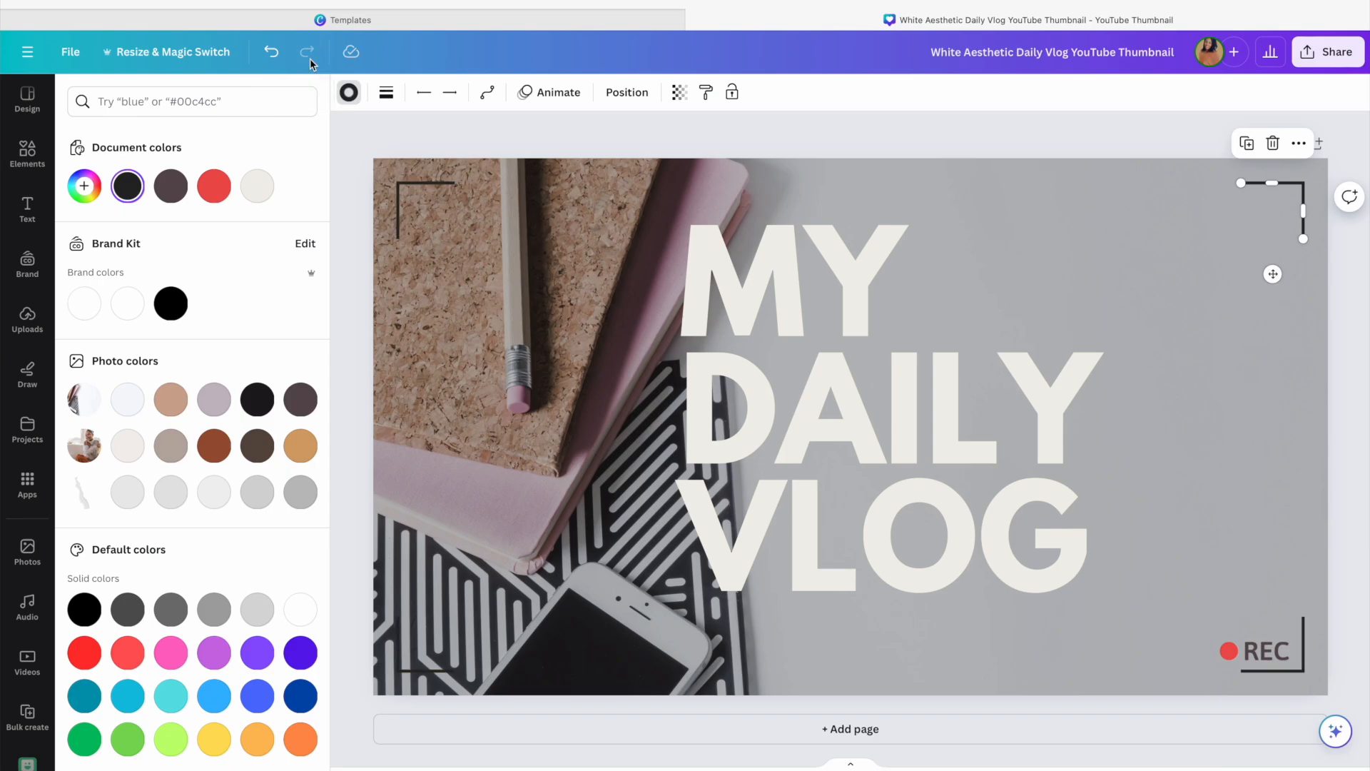
Move the MY DAILY VLOG title further right on the thumbnail
drag(900, 467, 1005, 464)
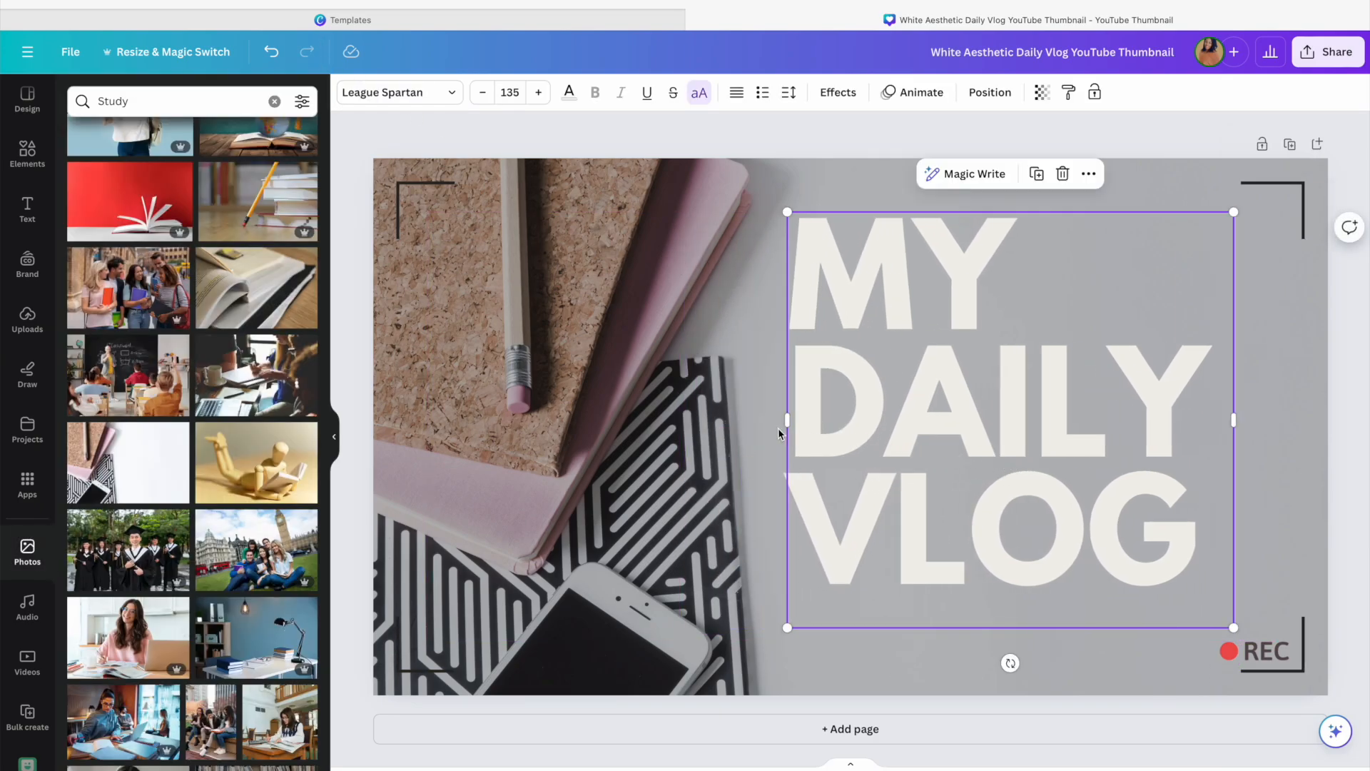
drag(1016, 414, 1030, 408)
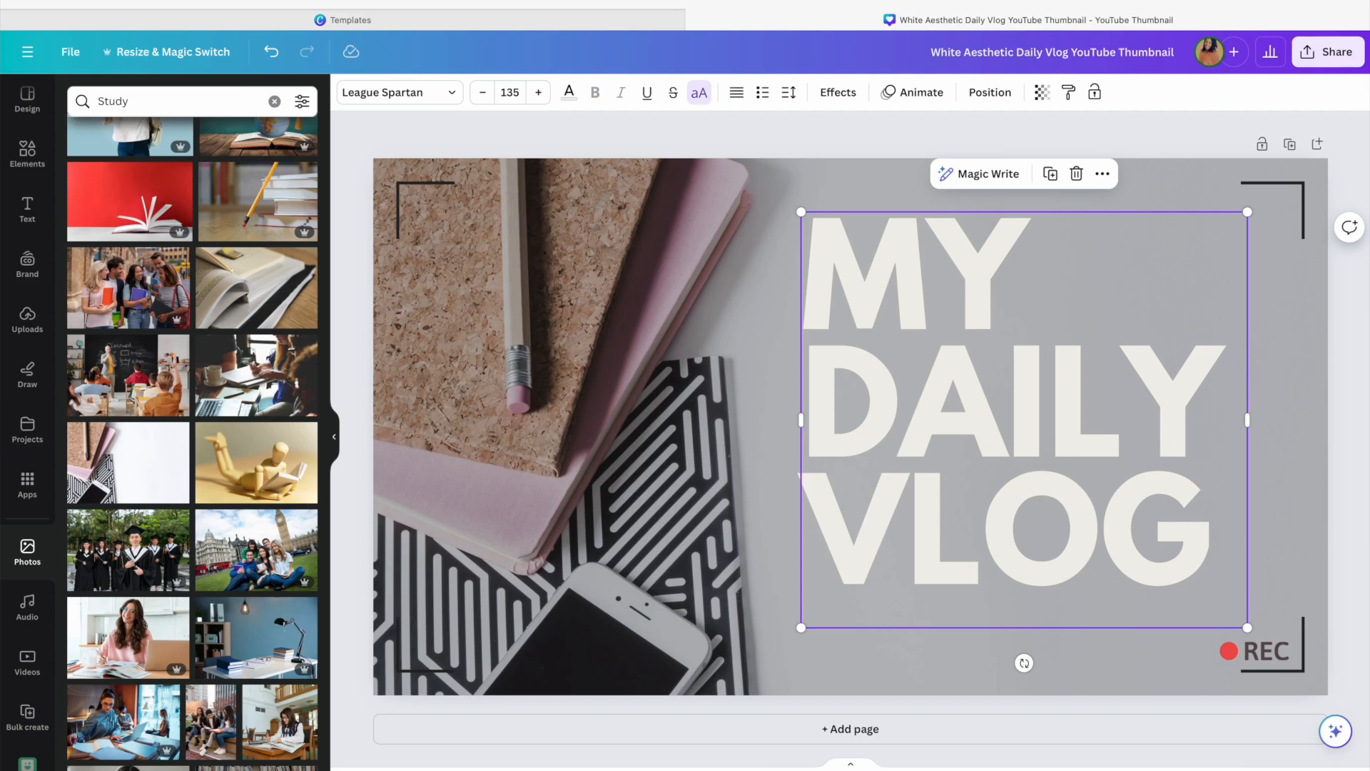
Add the brand kit character logo, shrink it and place it just above the REC badge
click(29, 268)
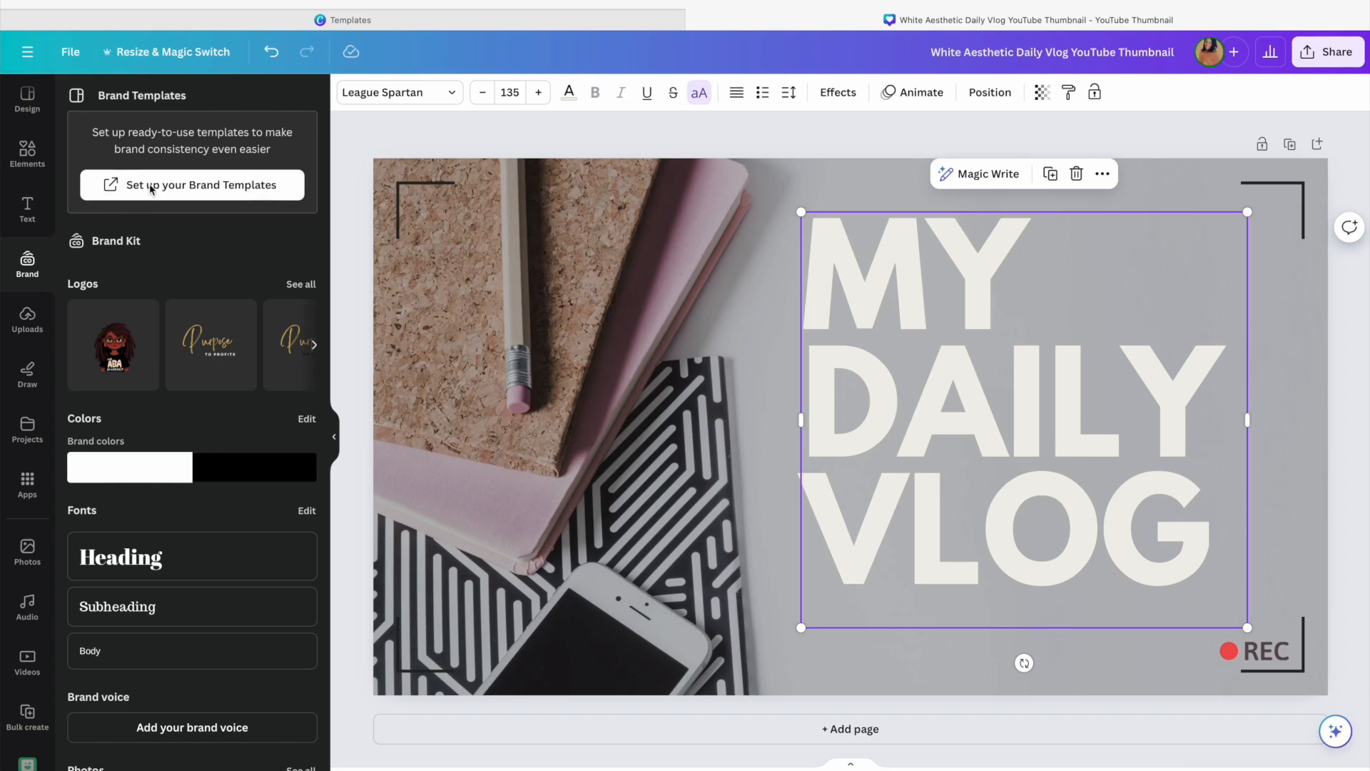
click(118, 350)
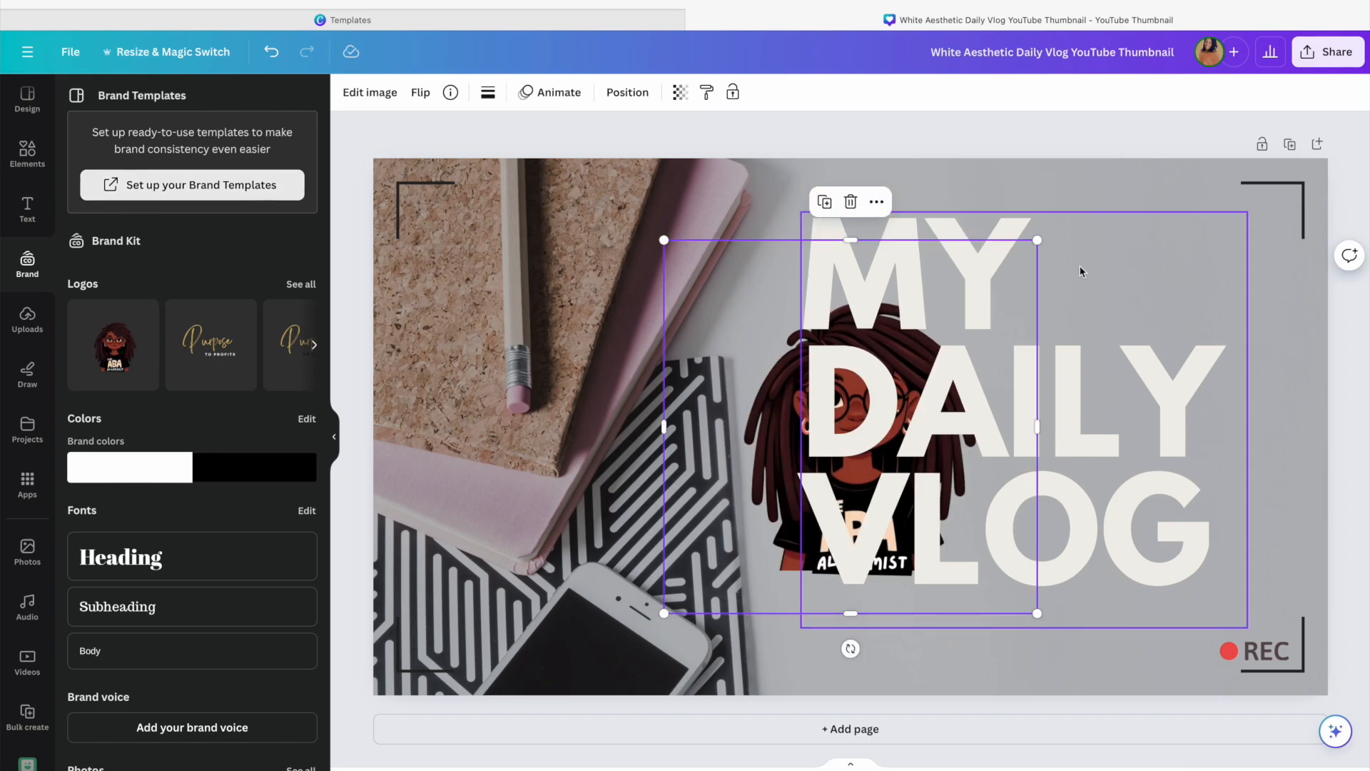
drag(1037, 240, 714, 408)
drag(743, 570, 1269, 607)
click(1357, 651)
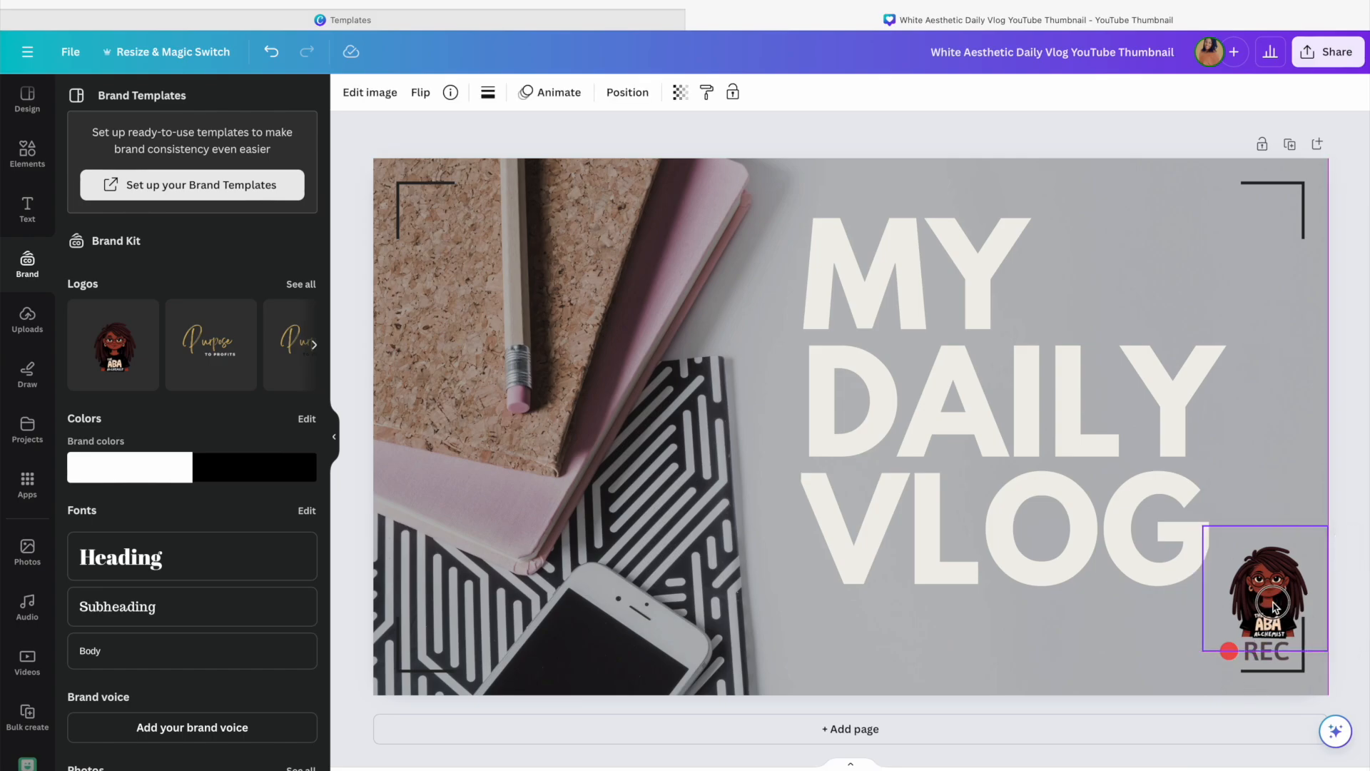
click(1357, 606)
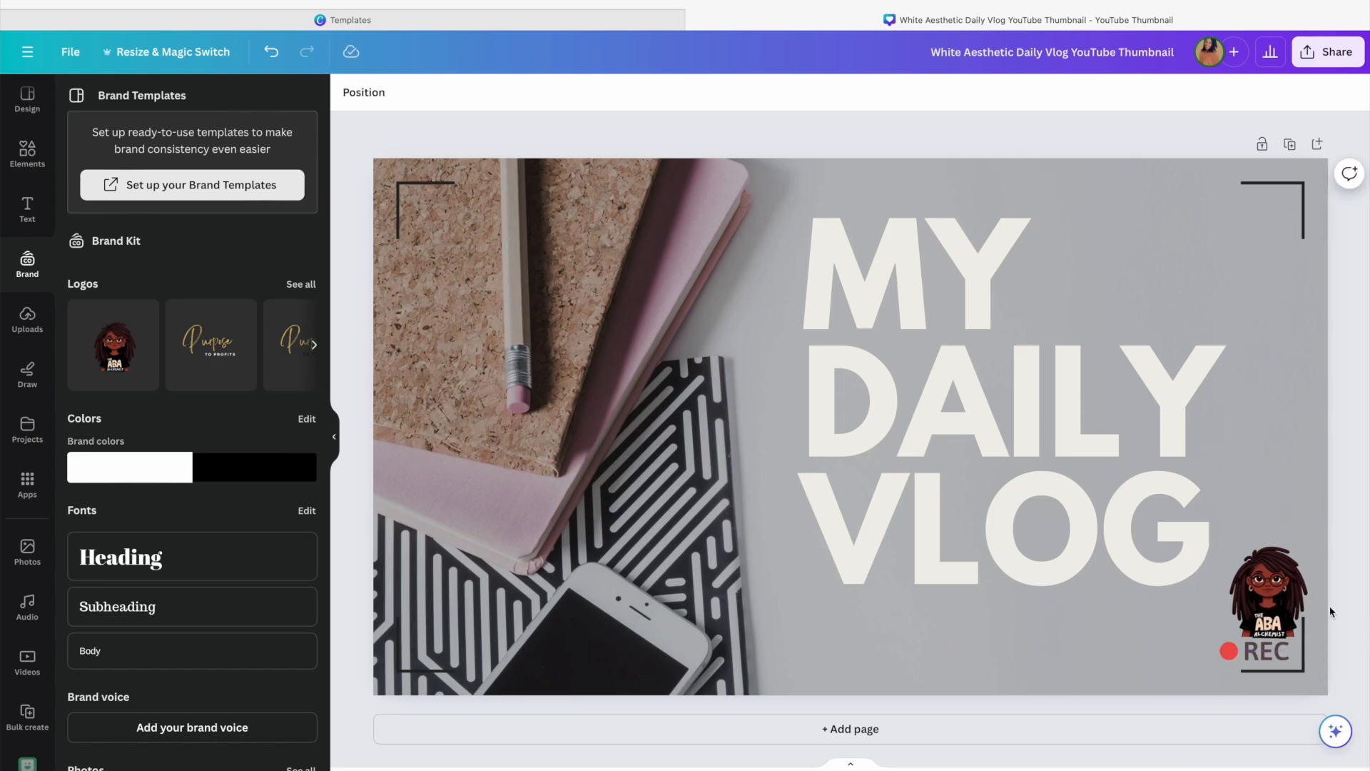
Nudge the title text box slightly left
click(1037, 470)
drag(1057, 509, 1015, 476)
double_click(943, 428)
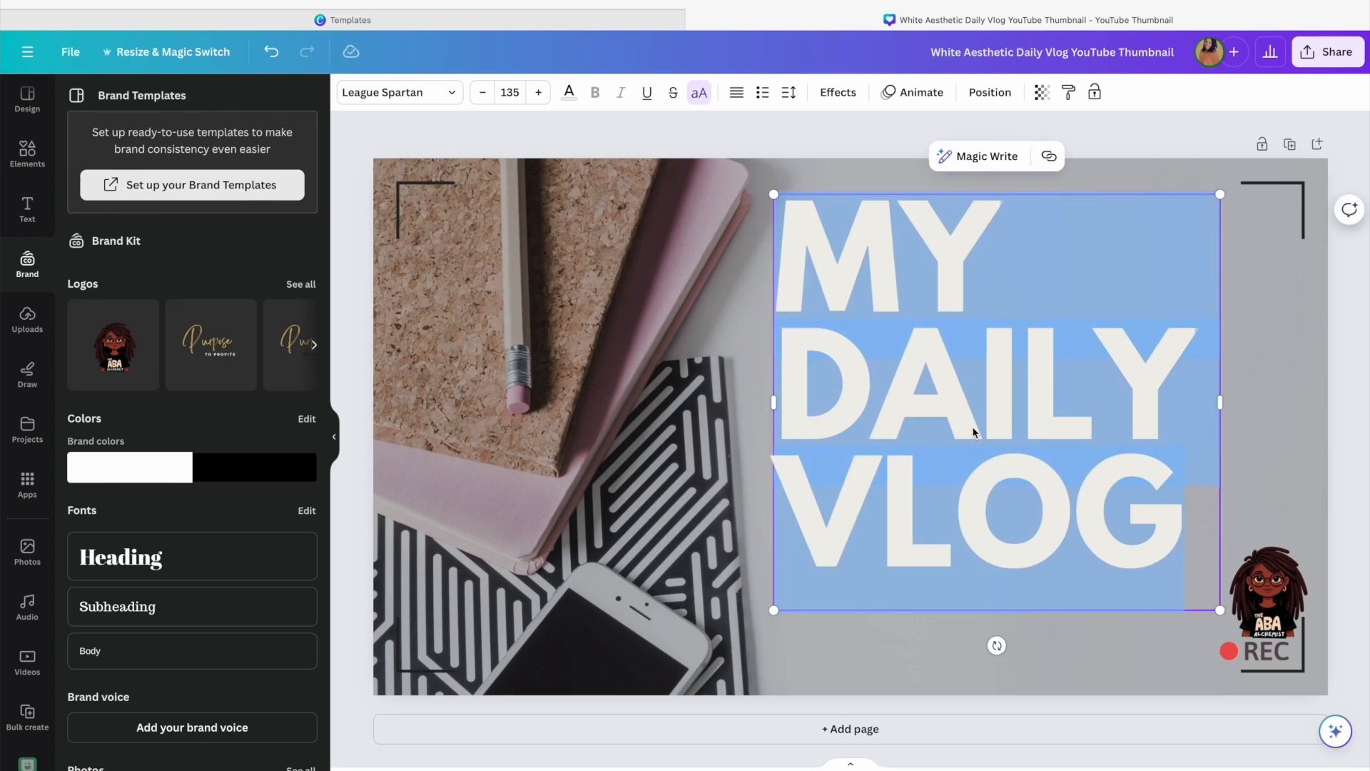
text(RBT)
text( G)
key(BackSpace)
key(BackSpace)
text(STUDI)
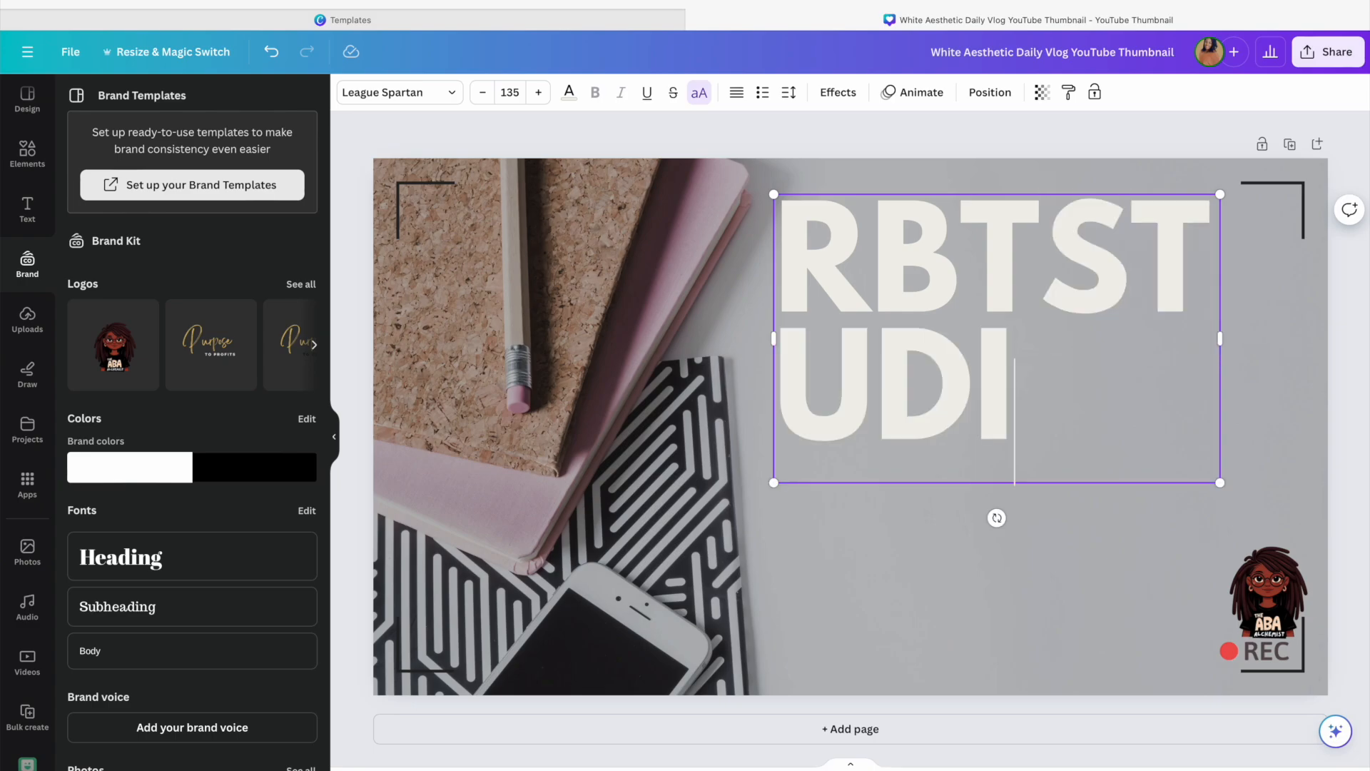
text(E)
key(BackSpace)
key(BackSpace)
key(BackSpace)
key(BackSpace)
key(BackSpace)
key(BackSpace)
key(BackSpace)
key(BackSpace)
key(BackSpace)
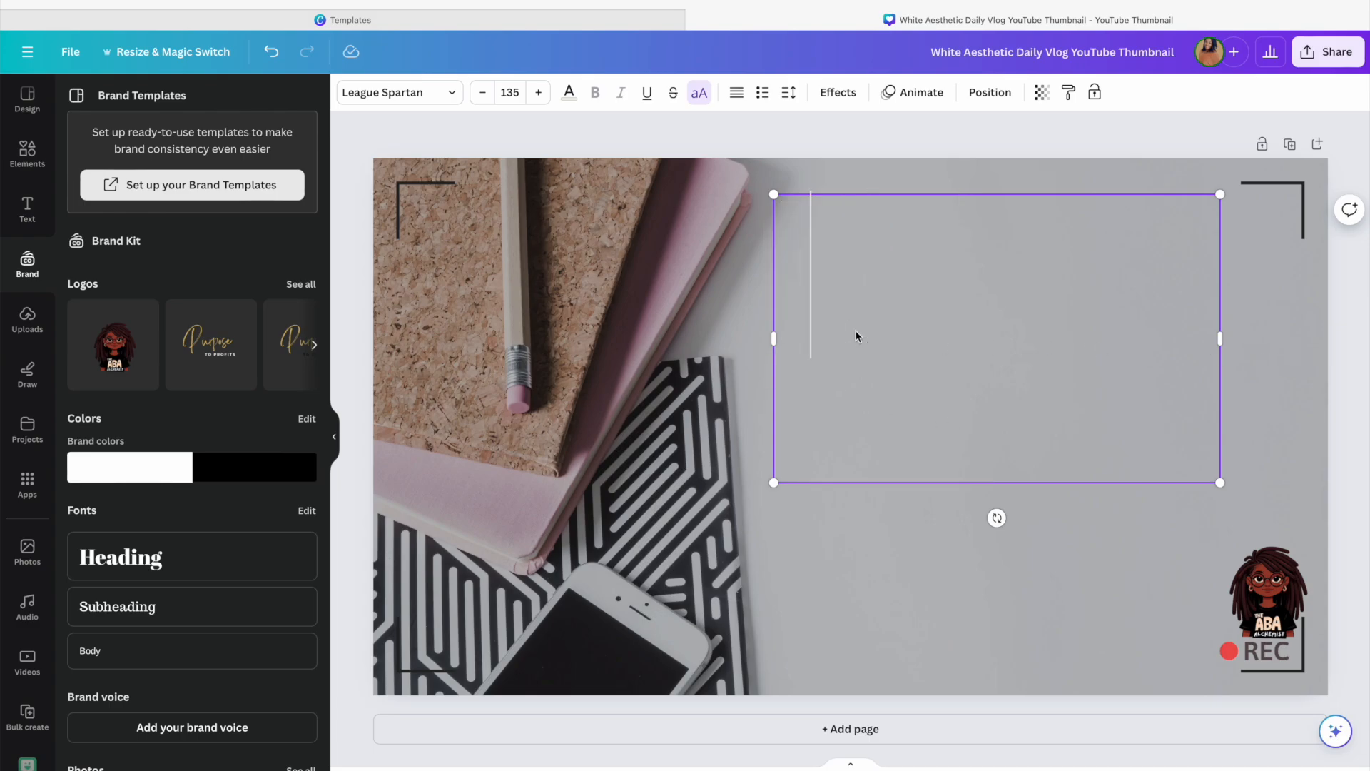
key(BackSpace)
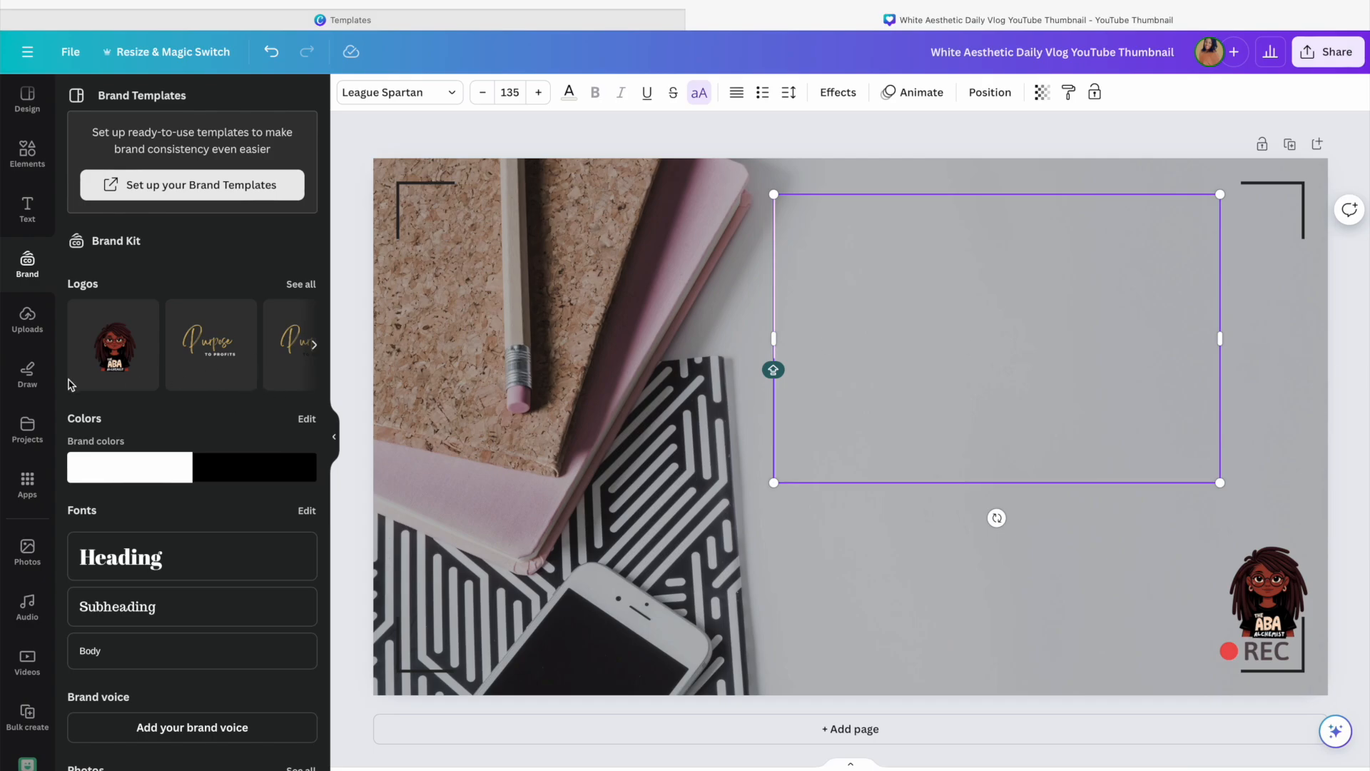
click(20, 109)
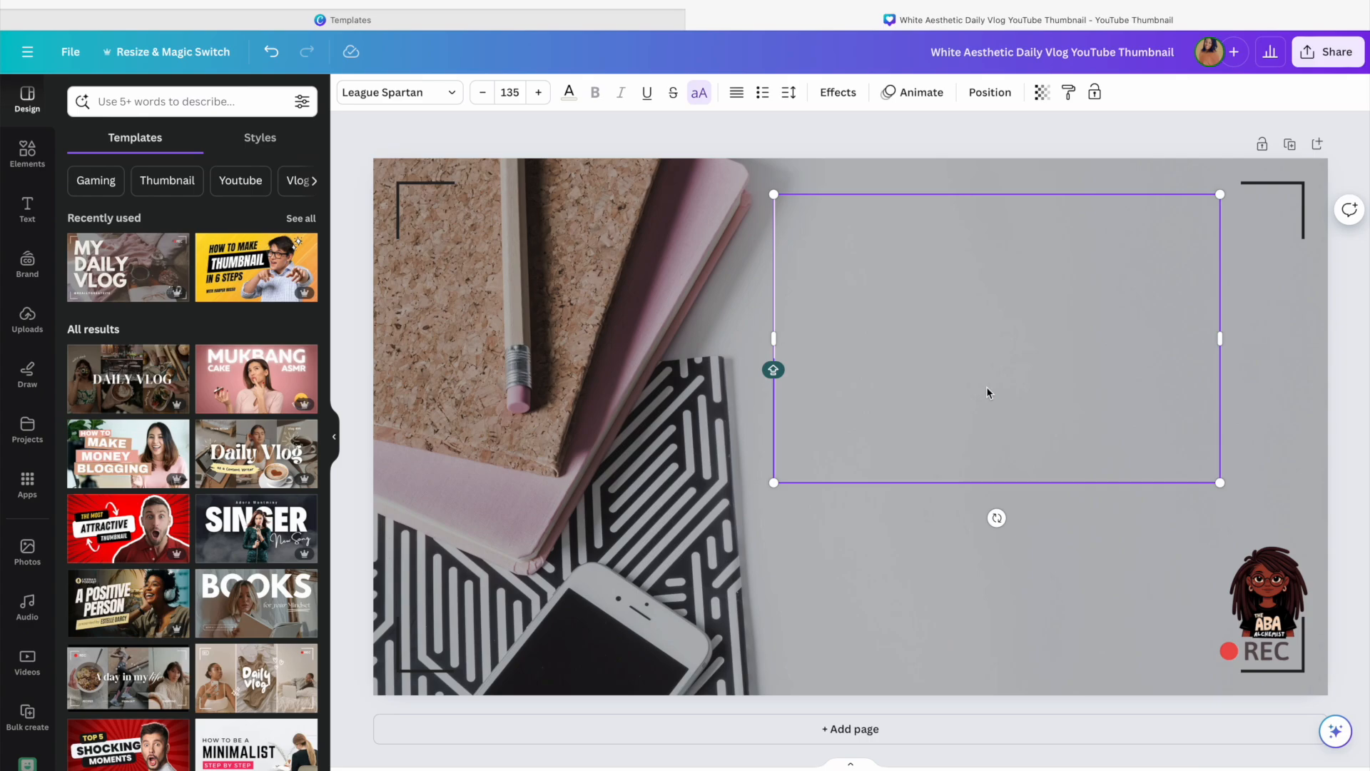
Replace the title text with RBT TASK LIST REVIEW
text(B)
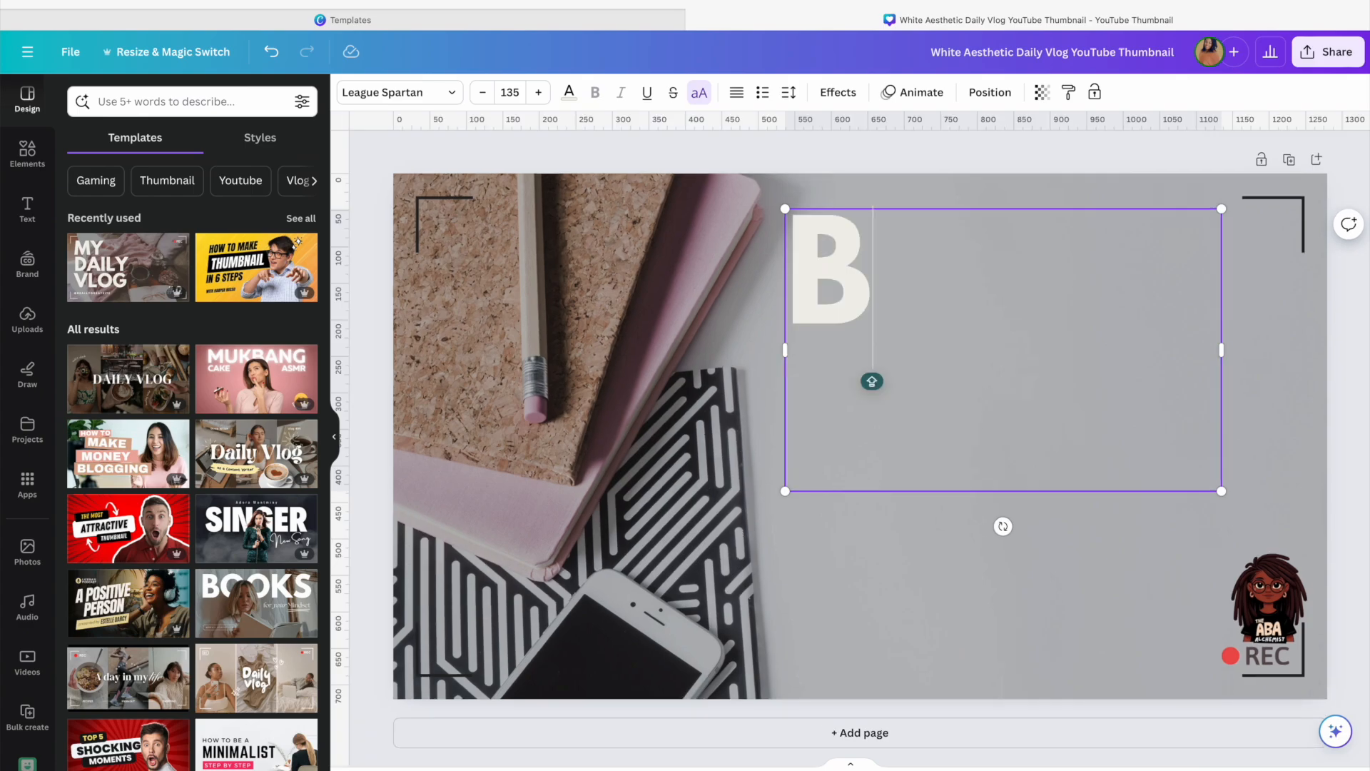
key(BackSpace)
text(RBT )
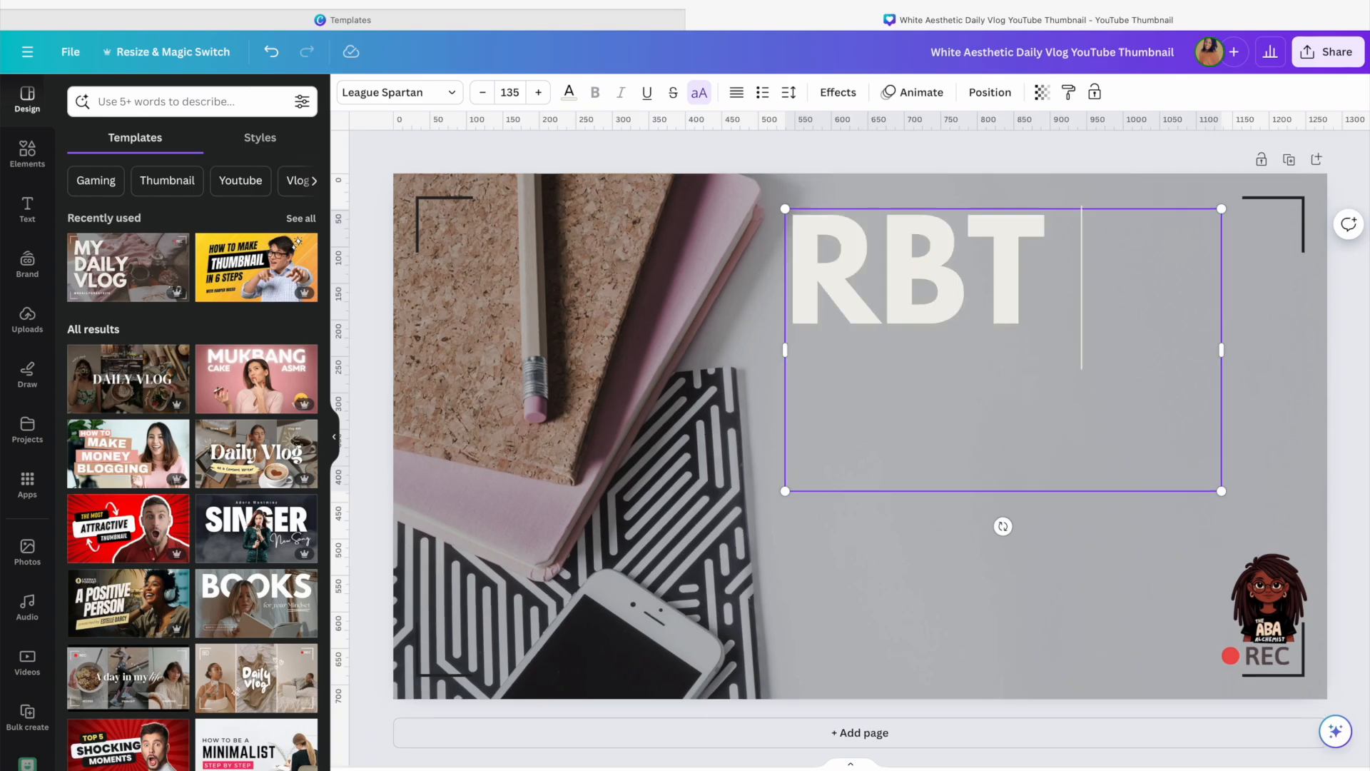
text(STUDY)
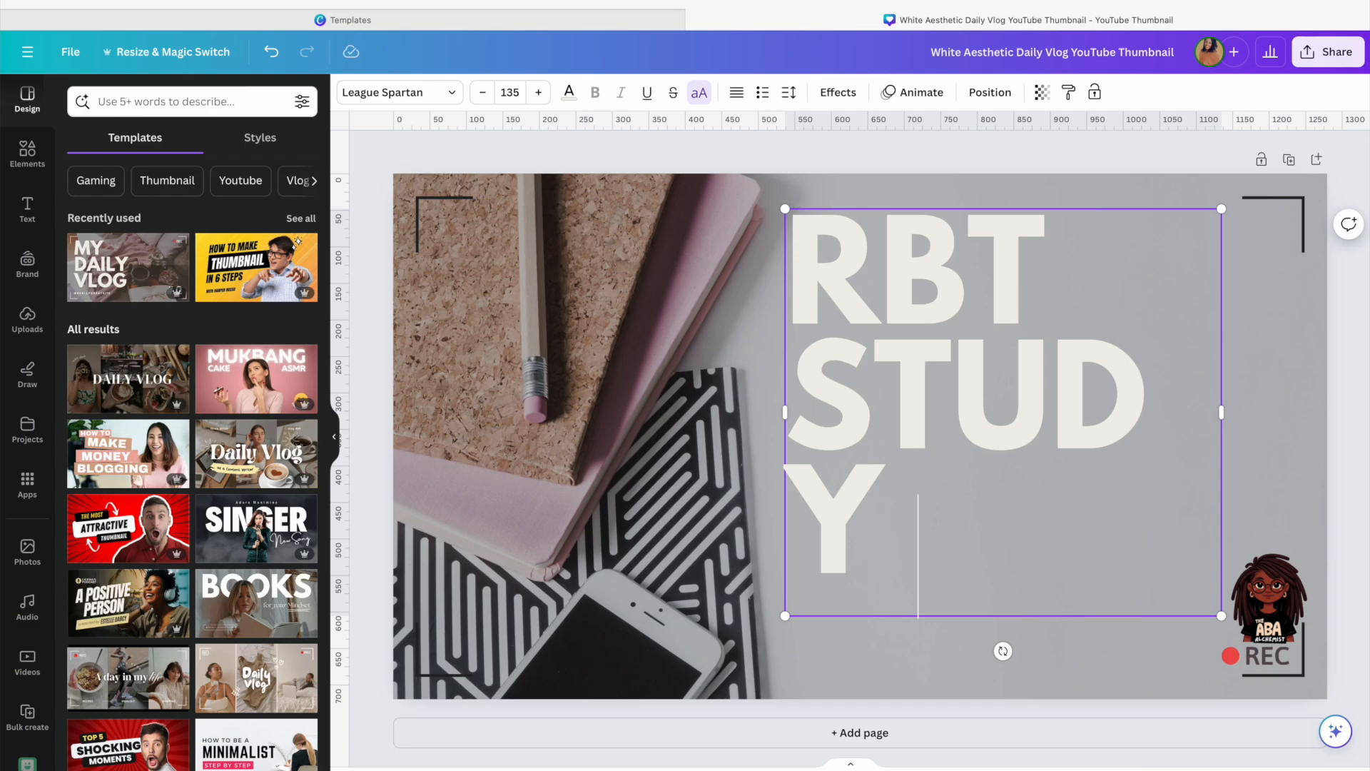
text( RE)
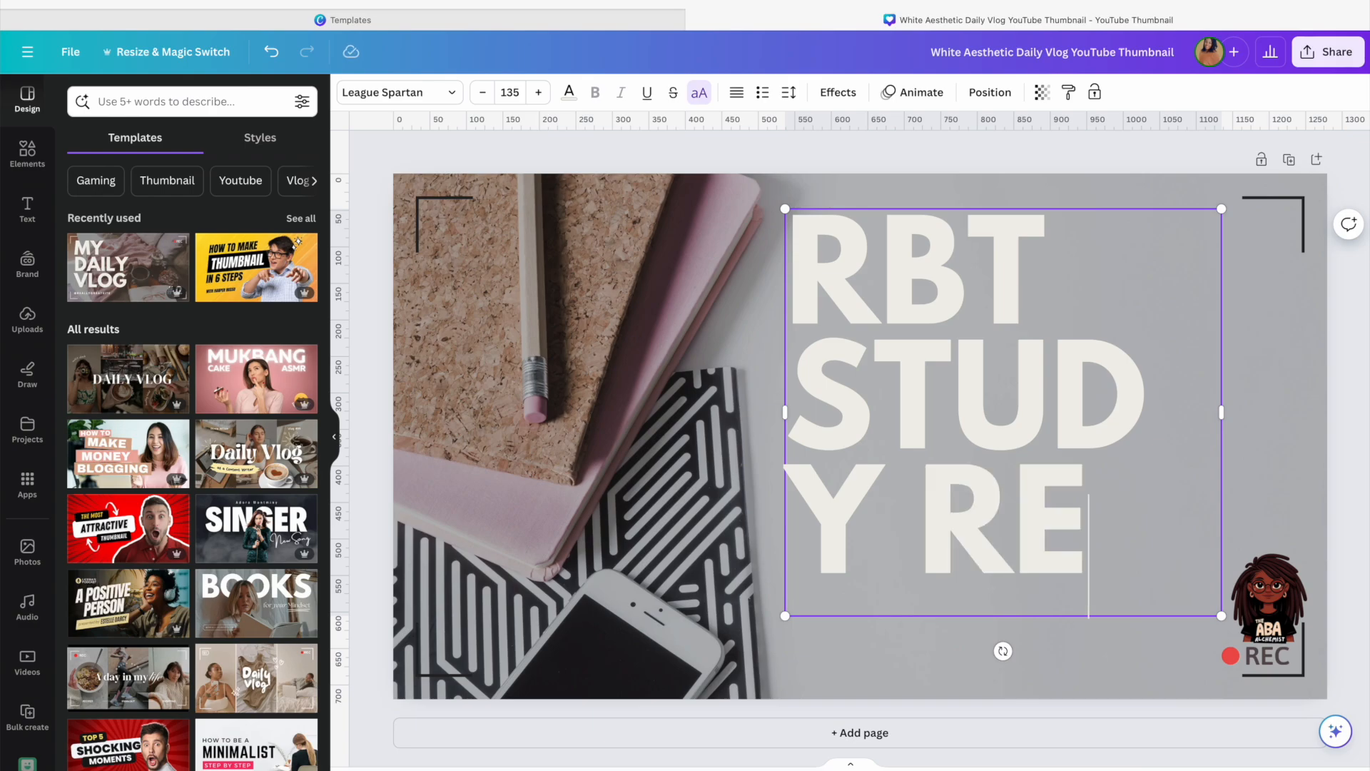
key(BackSpace)
key(BackSpace)
key(BackSpace)
key(BackSpace)
key(BackSpace)
key(BackSpace)
key(BackSpace)
key(BackSpace)
key(BackSpace)
text(TASK LIA)
key(BackSpace)
text(S)
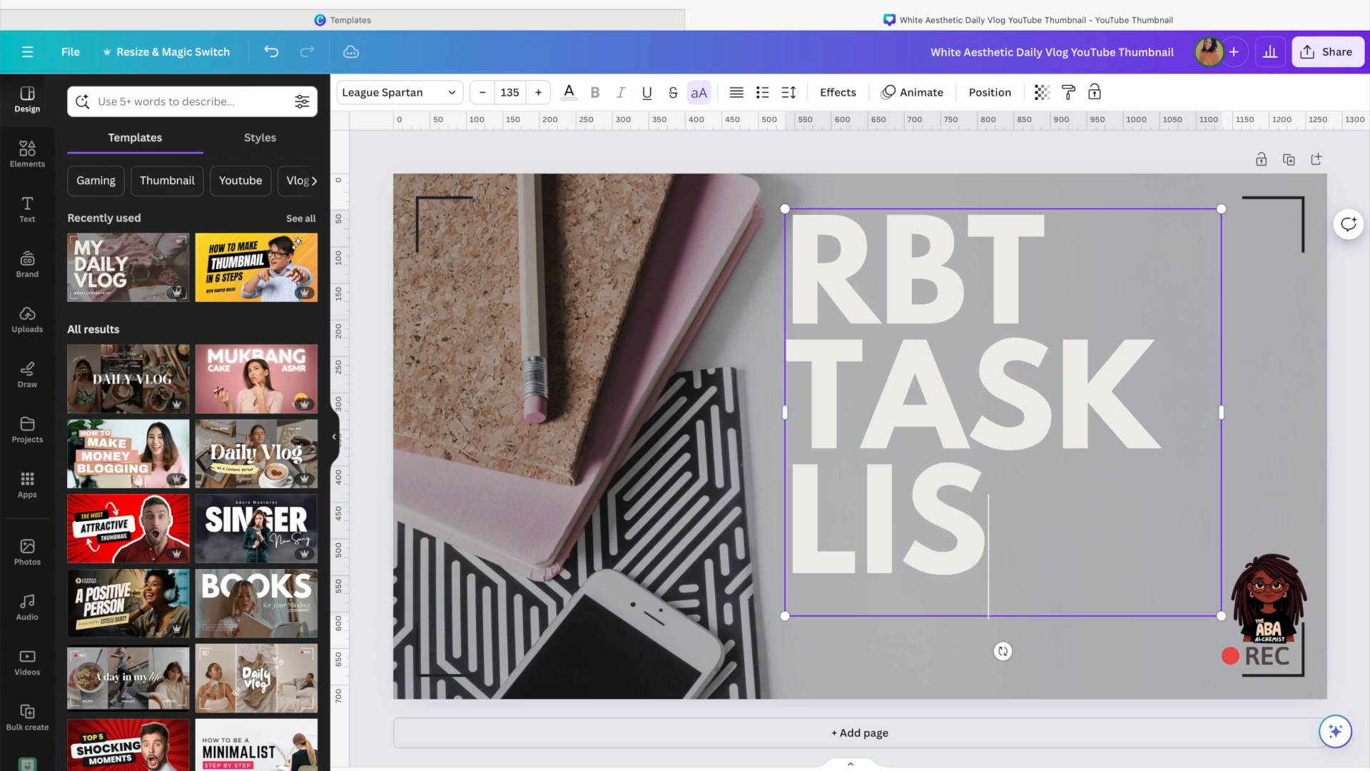
text(T REVIEW)
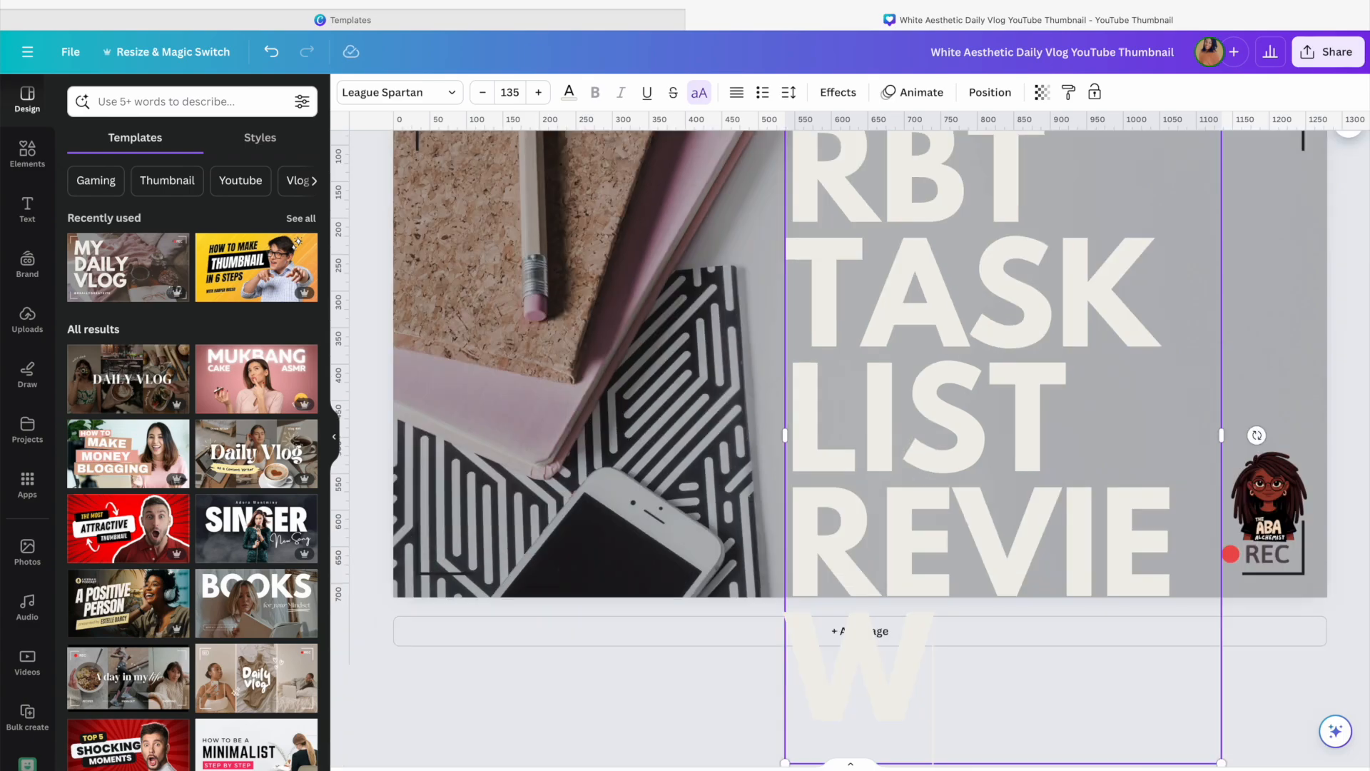
Set the title's font size to 100
scroll(1031, 320, up, 2)
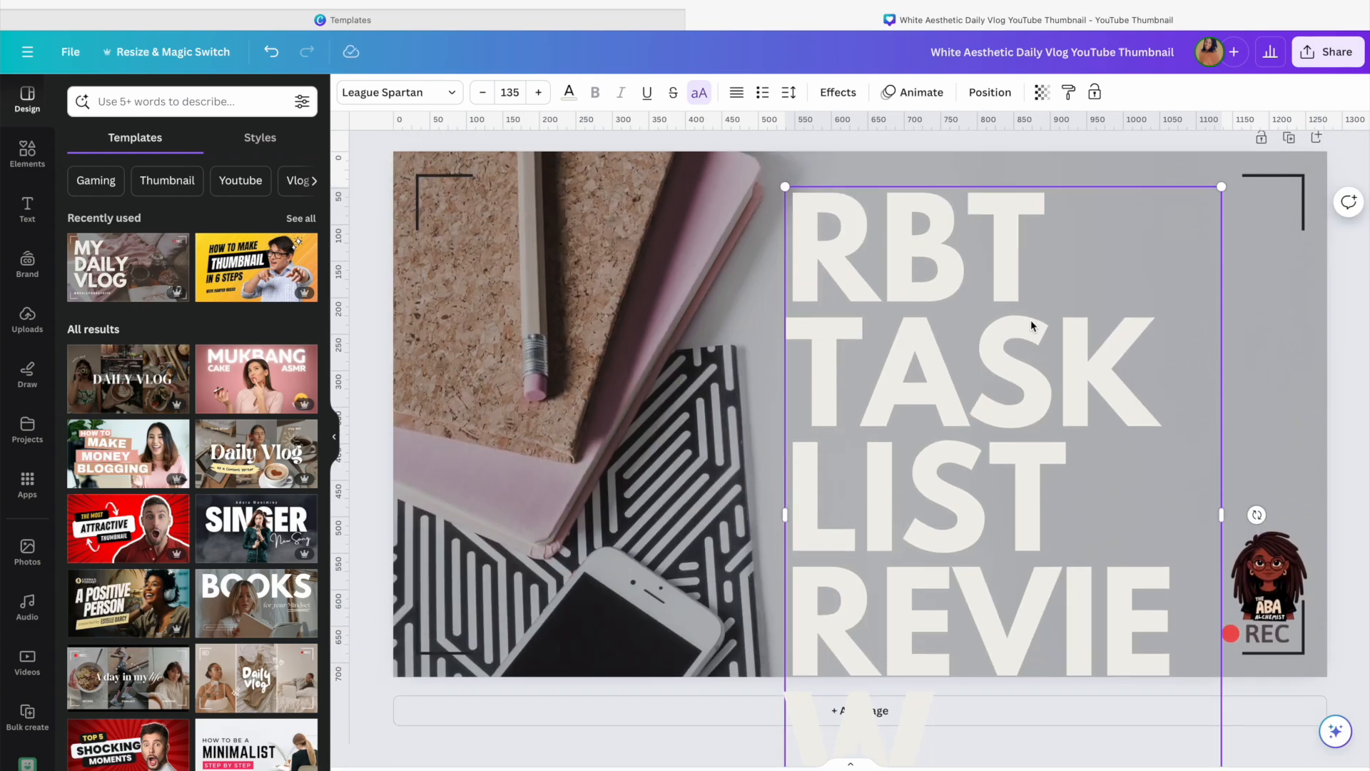
click(482, 92)
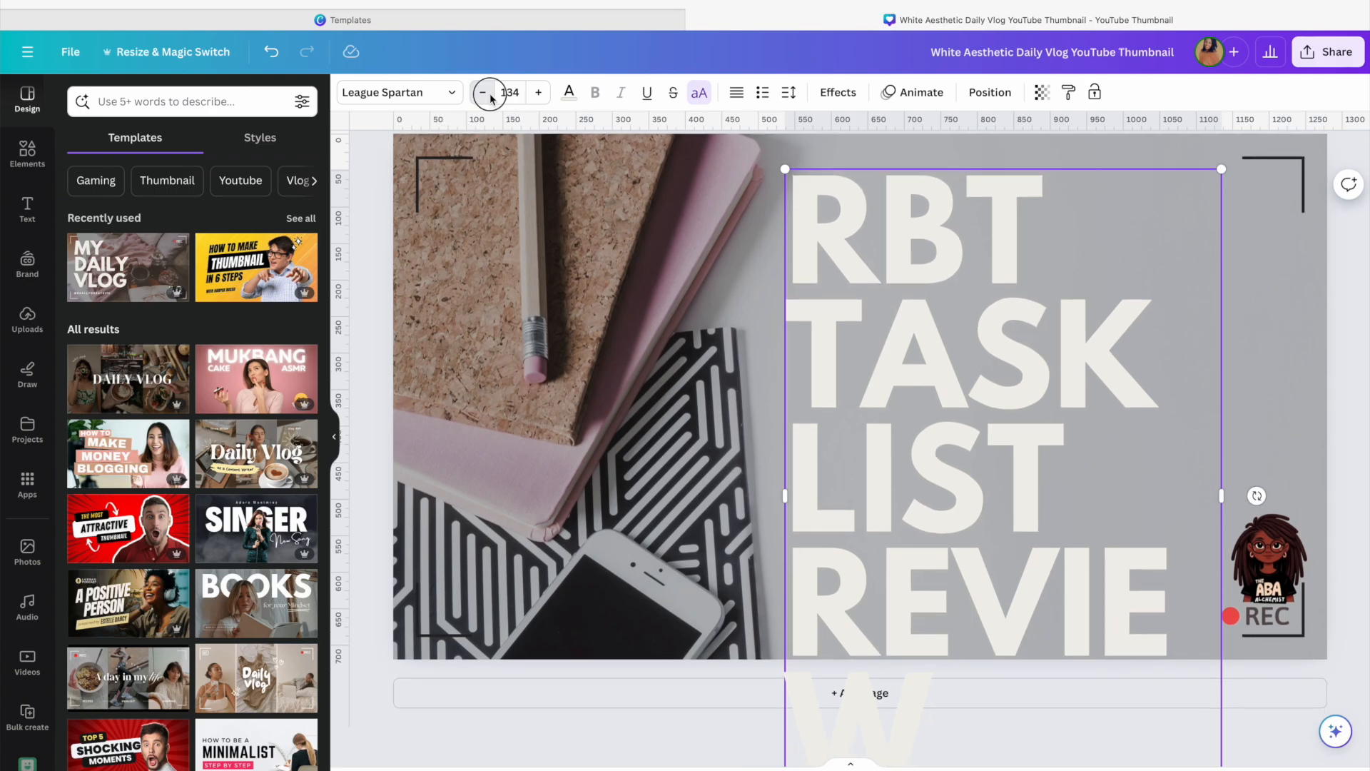
click(483, 92)
click(509, 92)
text(100)
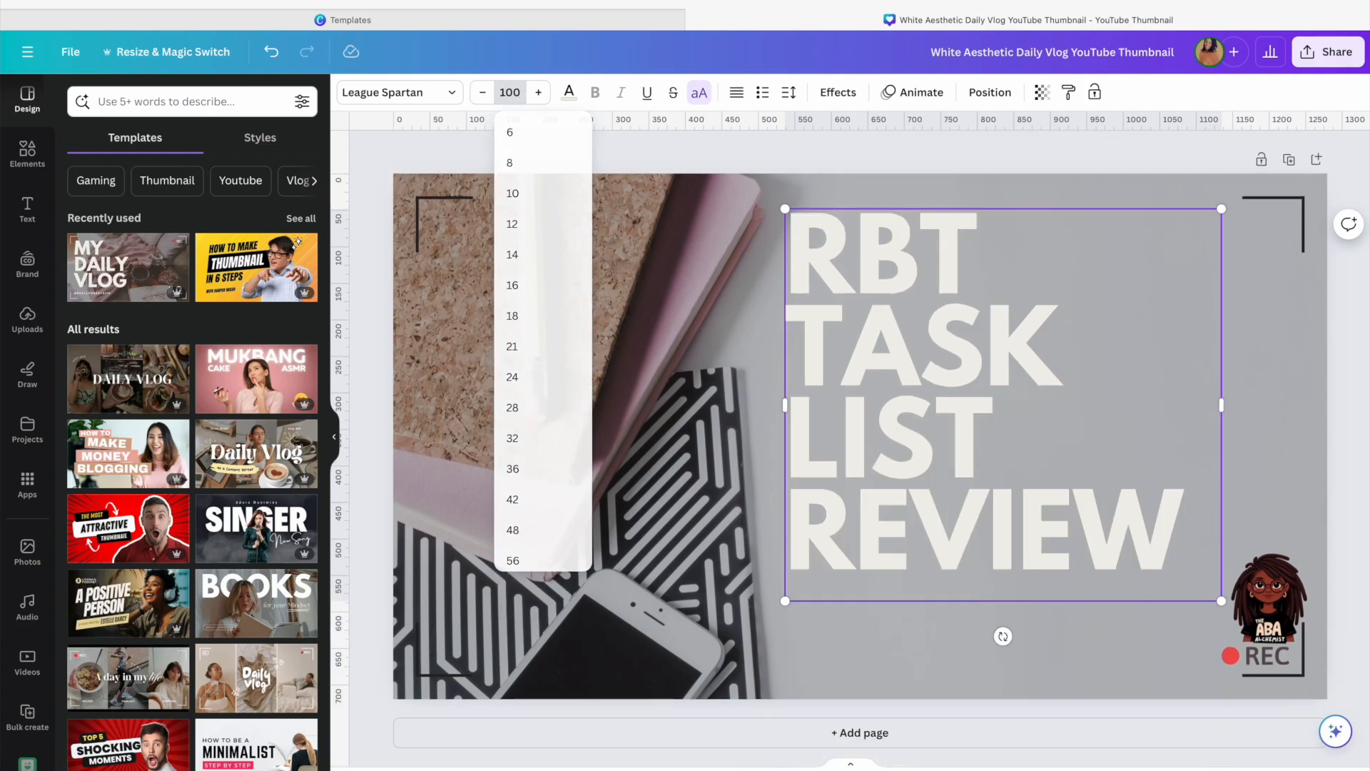
key(Return)
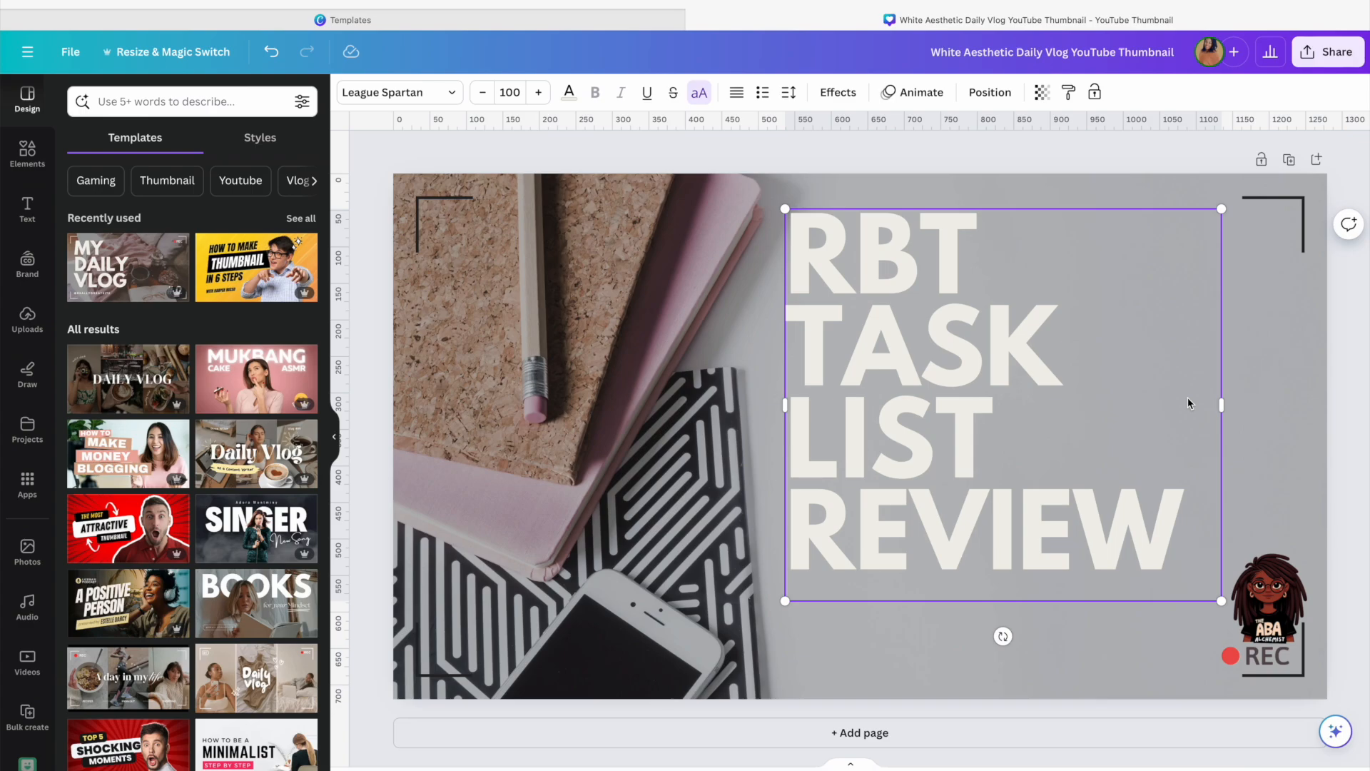
Widen the title text box on both its right and left sides
drag(1221, 405, 1299, 404)
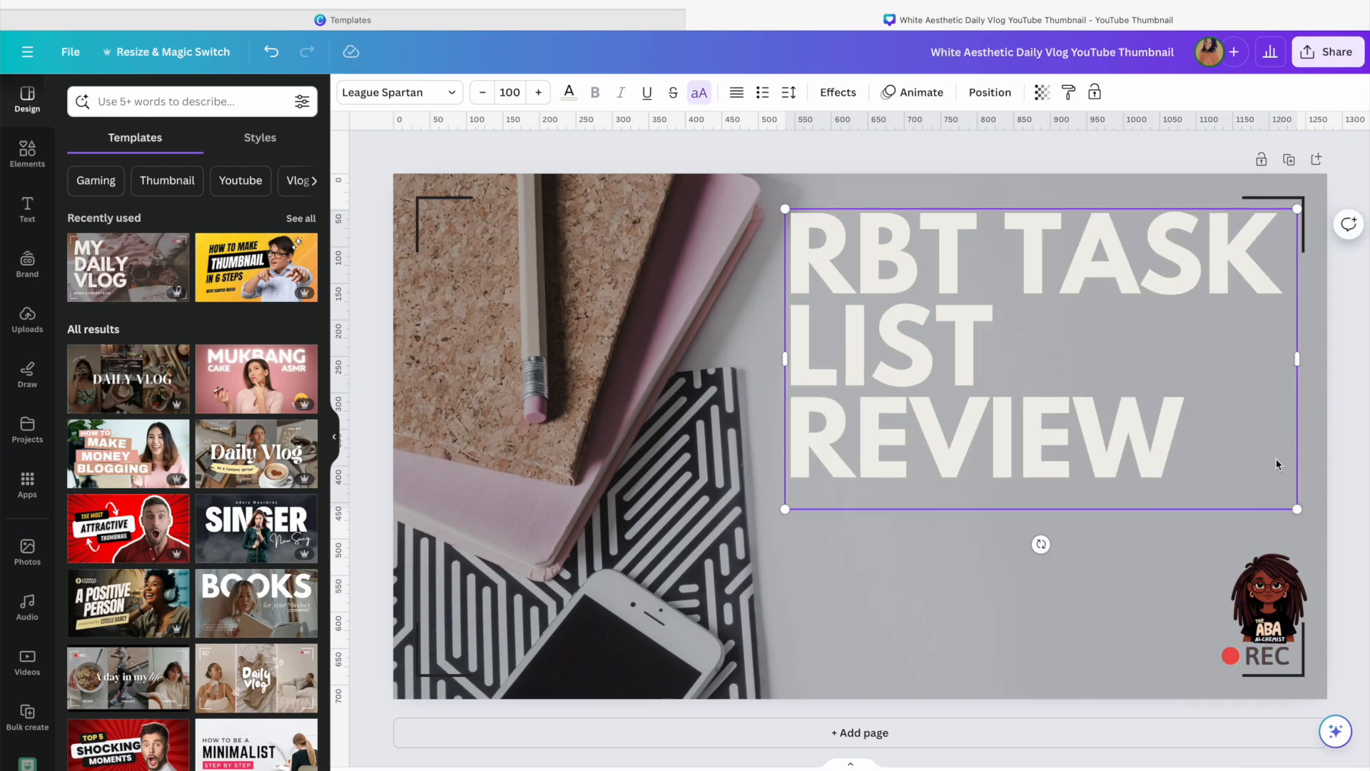
drag(785, 359, 743, 357)
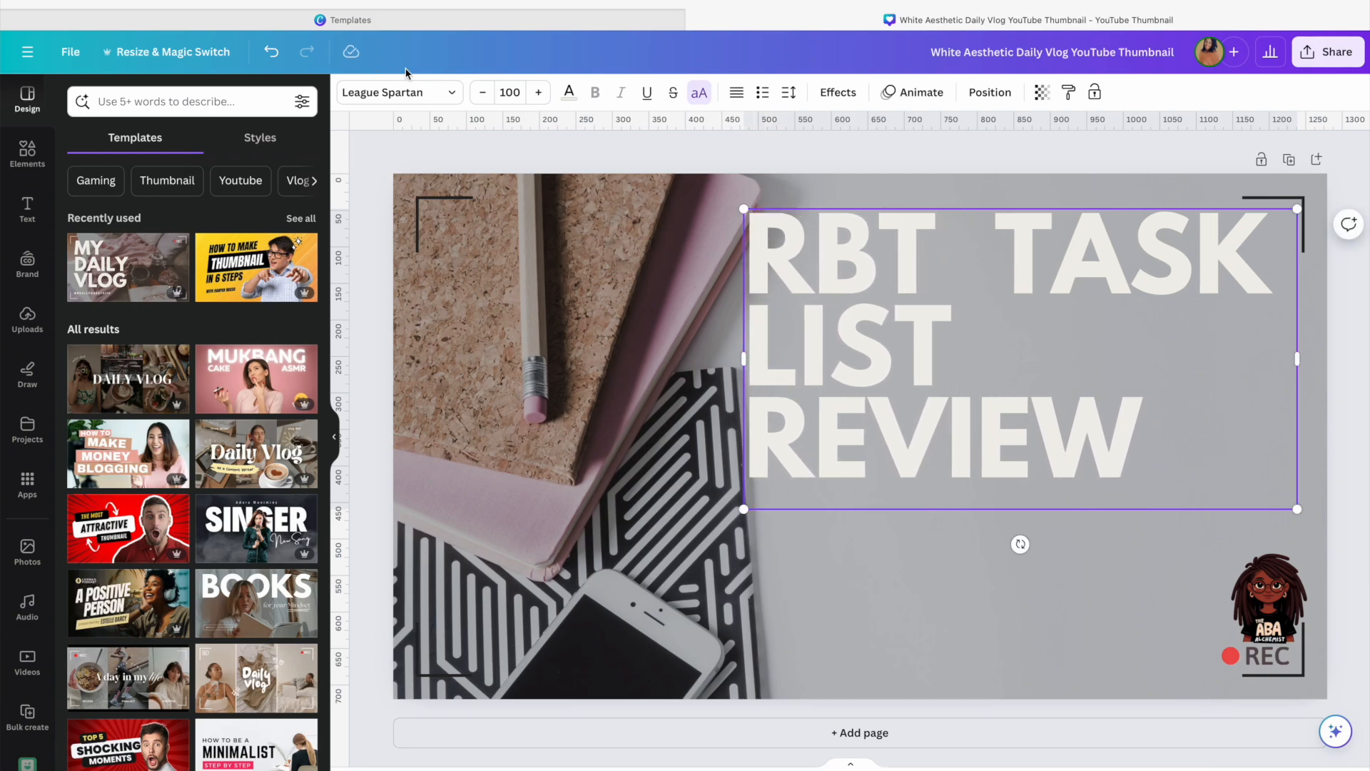
click(482, 92)
click(482, 92)
click(483, 93)
click(483, 93)
click(482, 93)
click(483, 93)
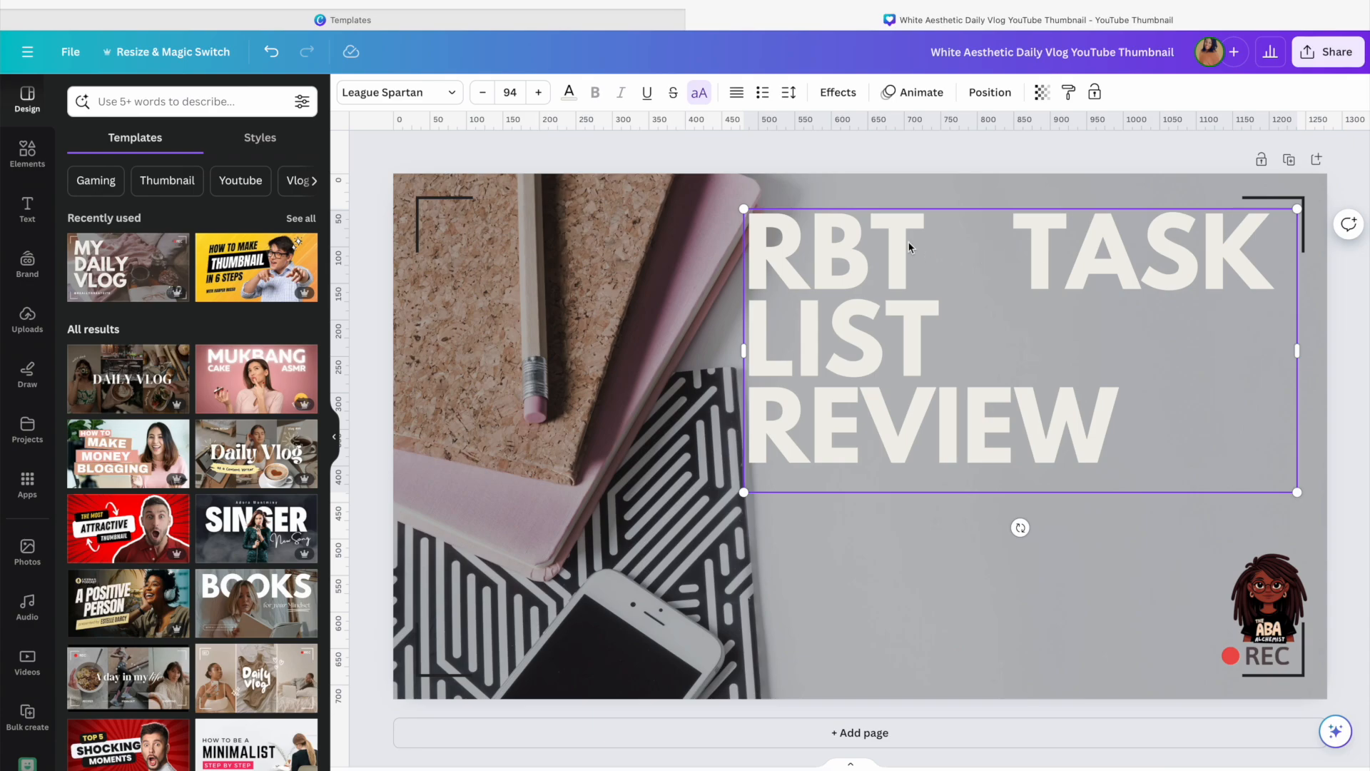
click(271, 54)
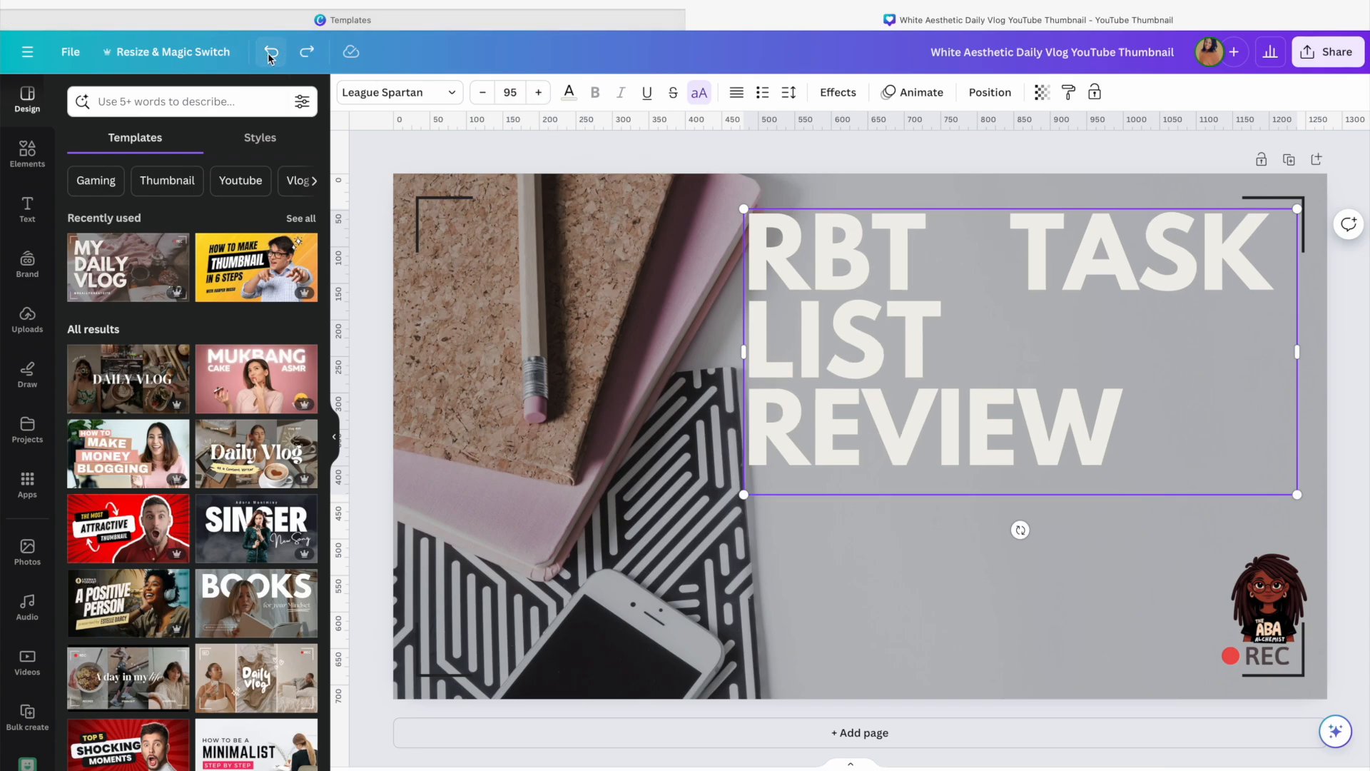
click(271, 54)
click(270, 54)
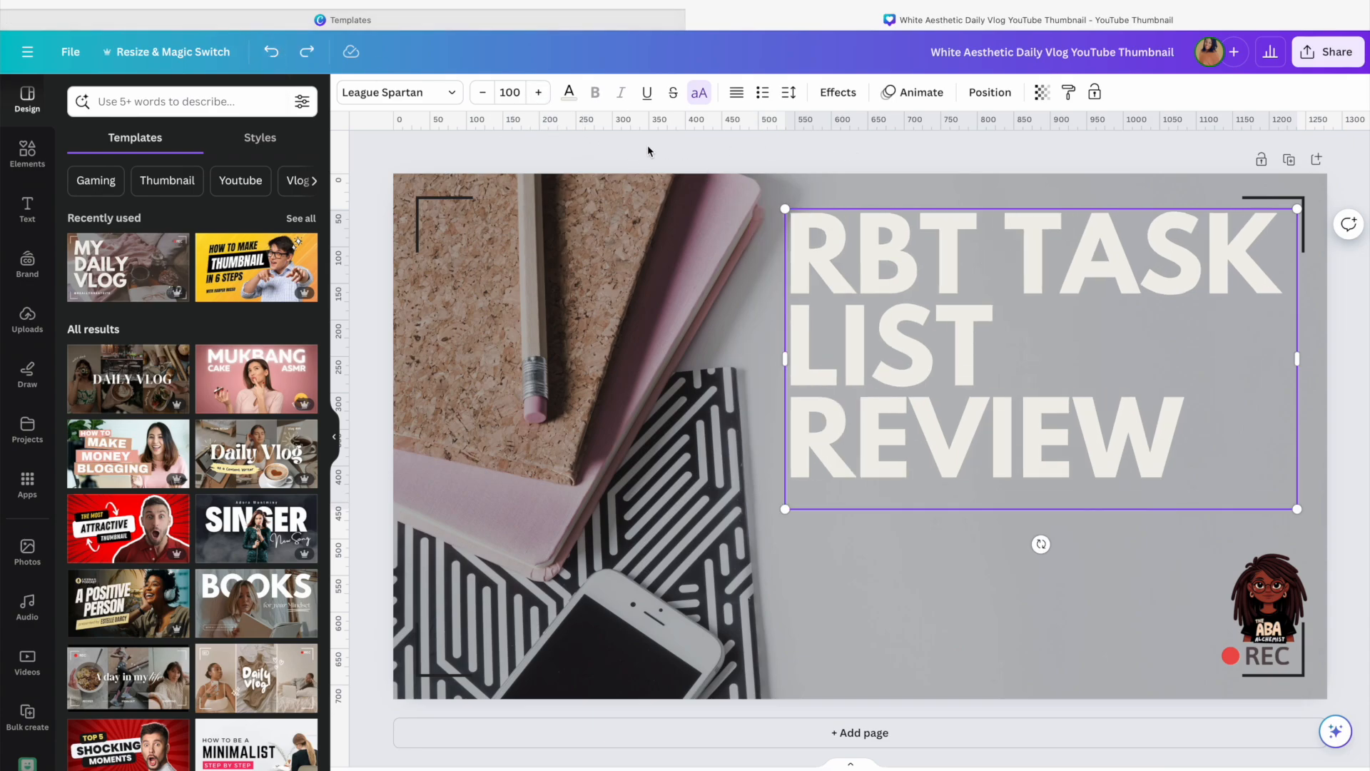
Try slightly smaller and larger title font sizes, ending back at 100
click(483, 95)
click(482, 95)
click(482, 95)
click(483, 96)
click(483, 96)
click(482, 95)
click(482, 95)
click(482, 96)
click(538, 92)
click(538, 92)
click(538, 92)
click(538, 92)
click(538, 92)
click(538, 92)
click(538, 92)
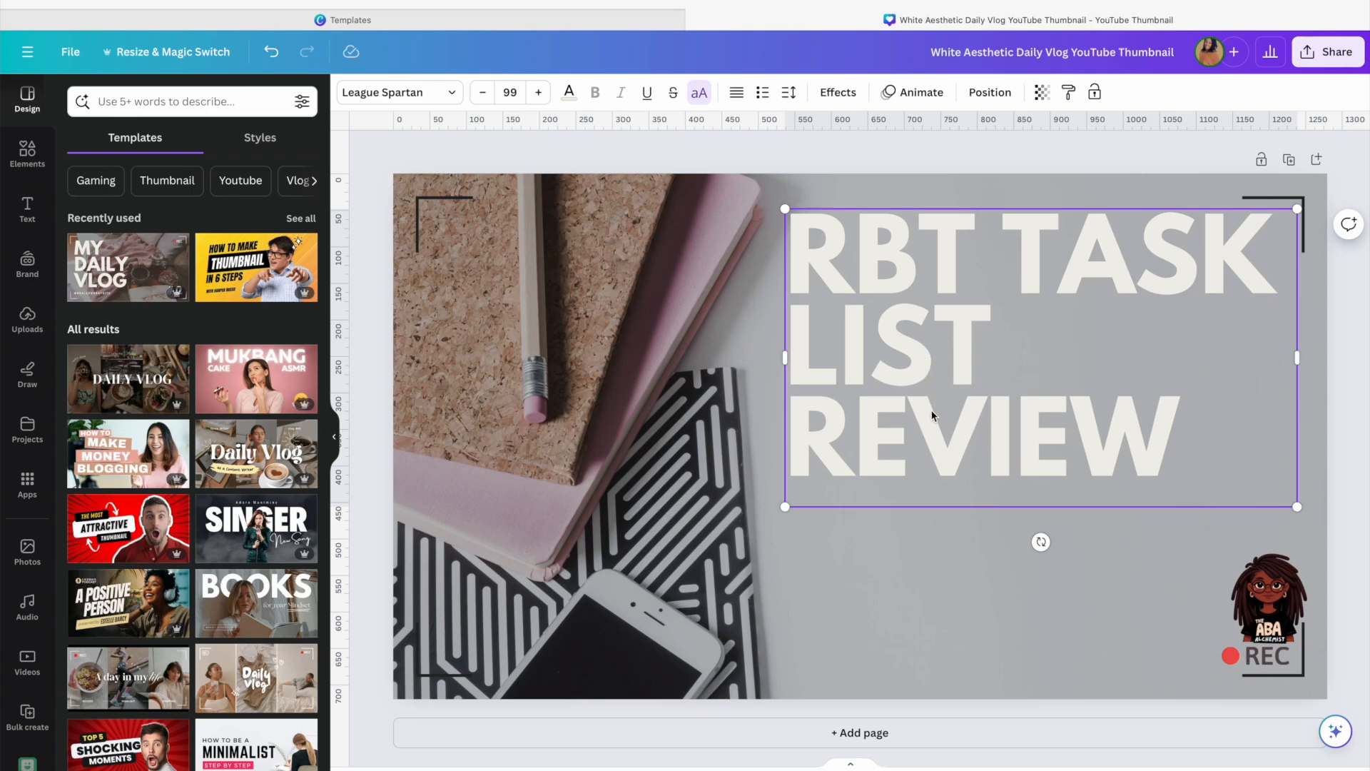
click(489, 94)
click(490, 94)
click(490, 95)
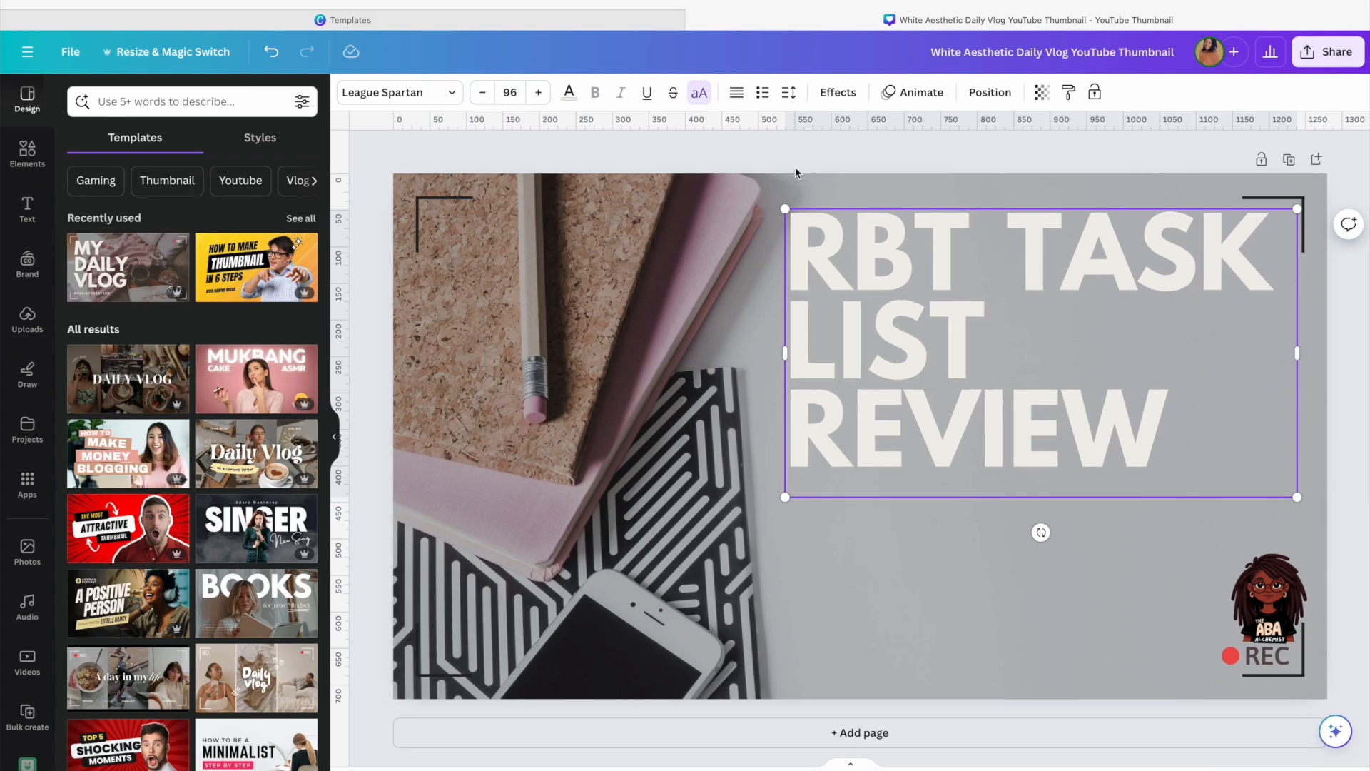
click(489, 94)
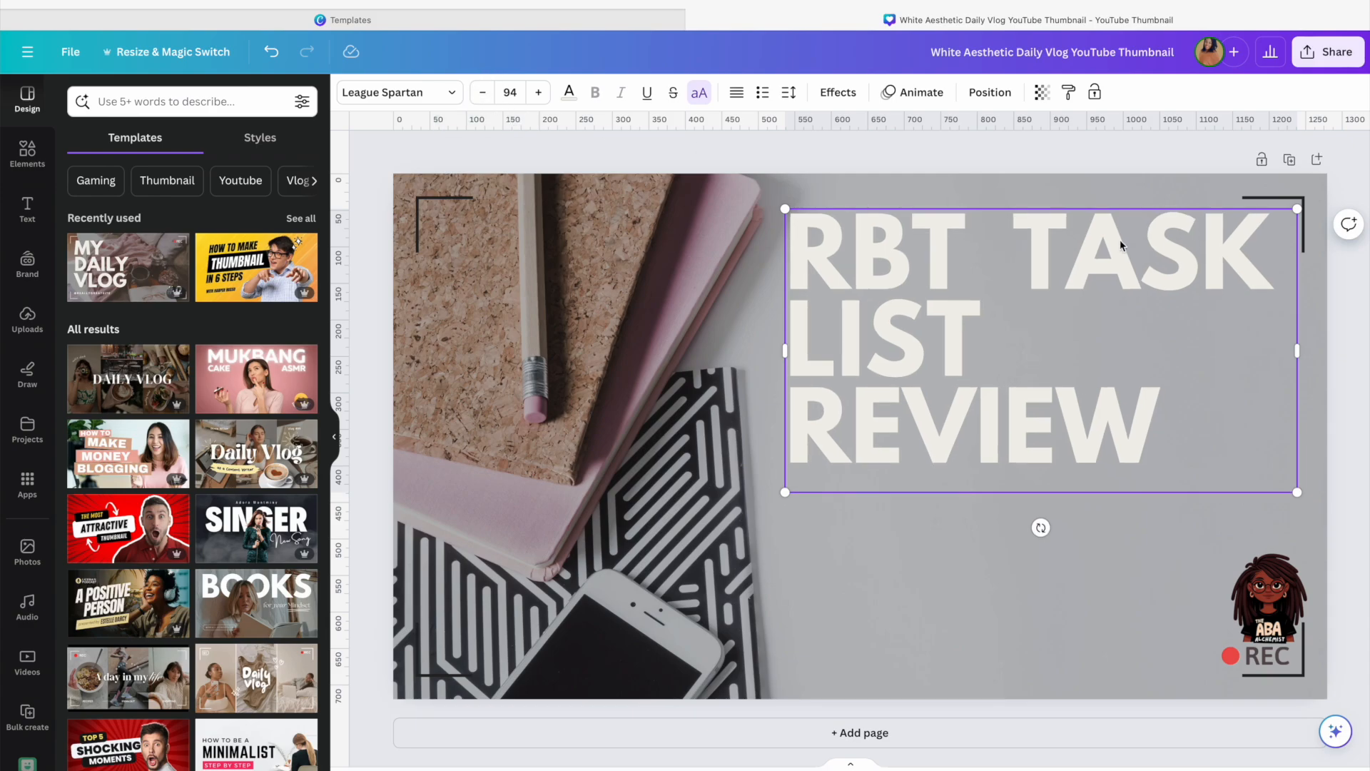
click(540, 93)
click(540, 94)
click(540, 94)
click(539, 93)
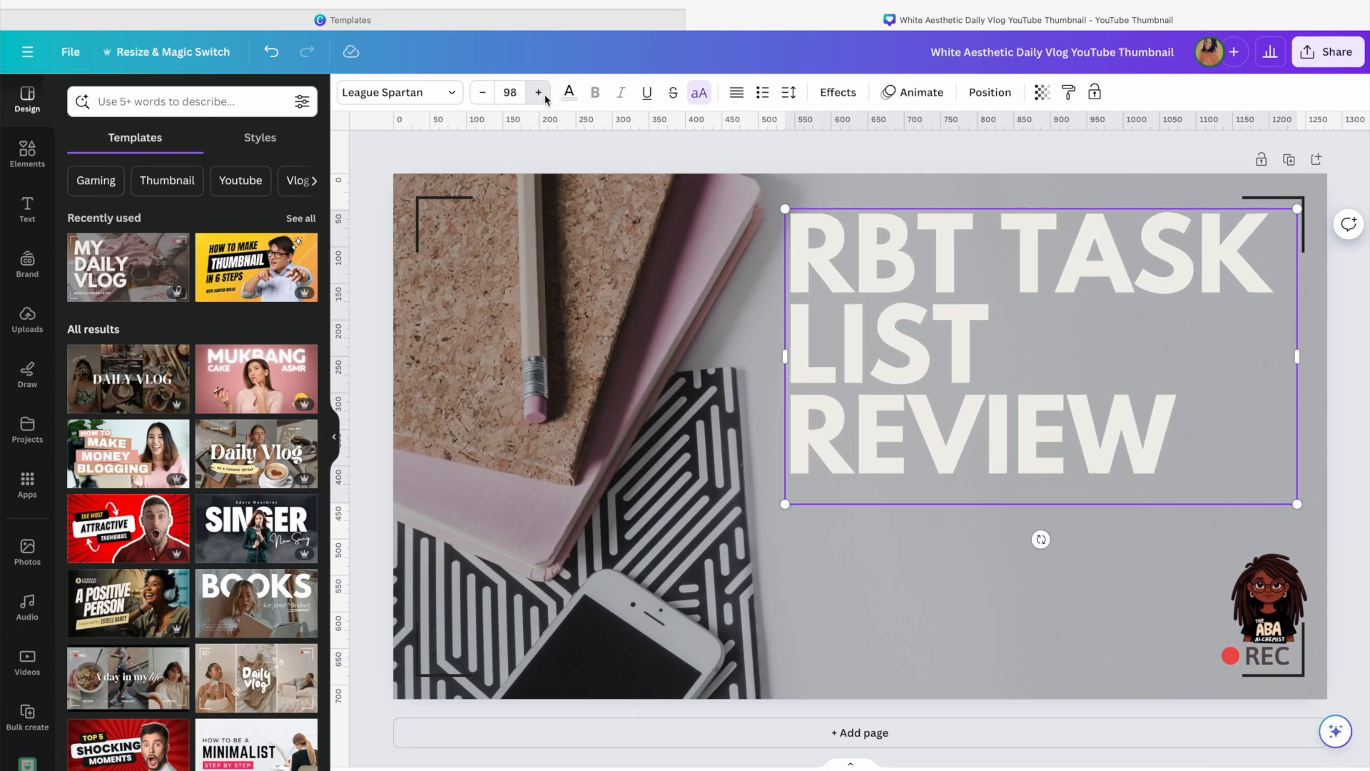
click(539, 94)
Break the title onto a new line after RBT
click(1004, 252)
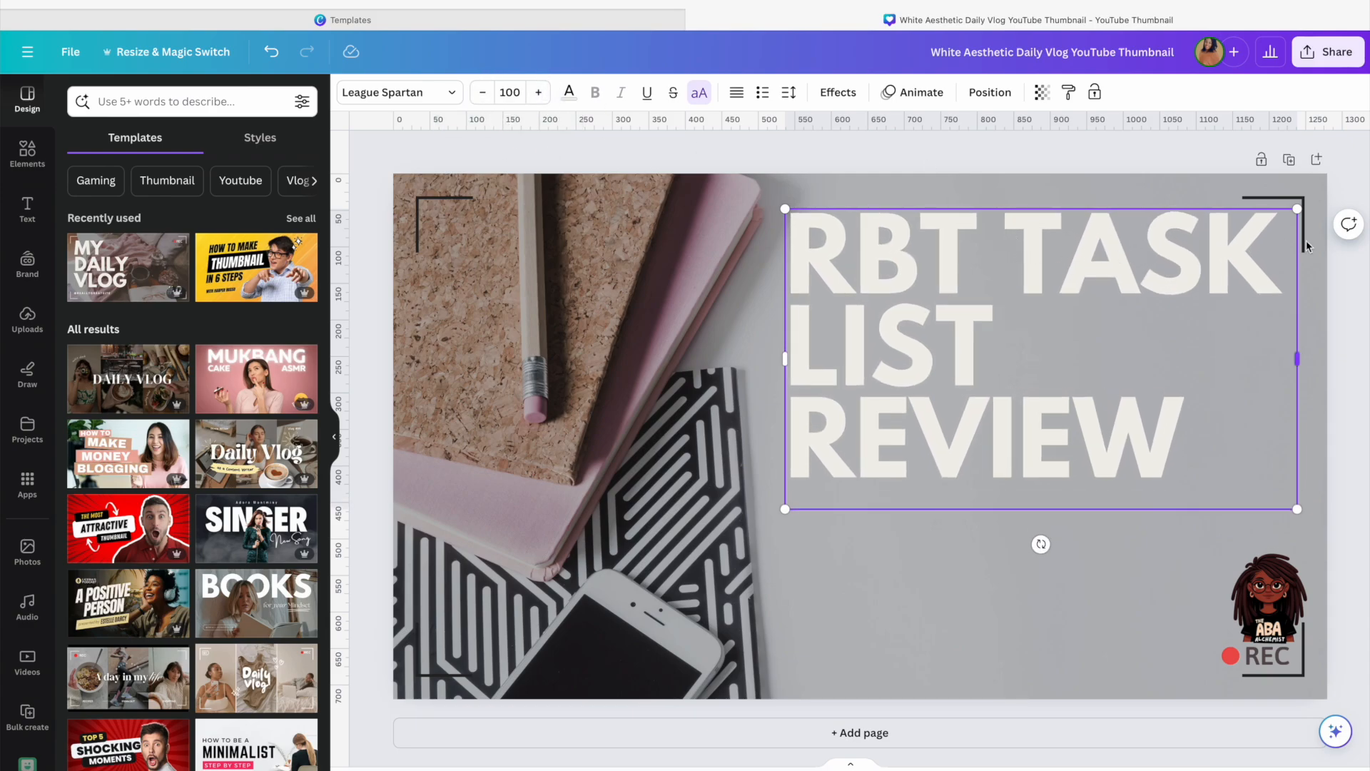
key(Return)
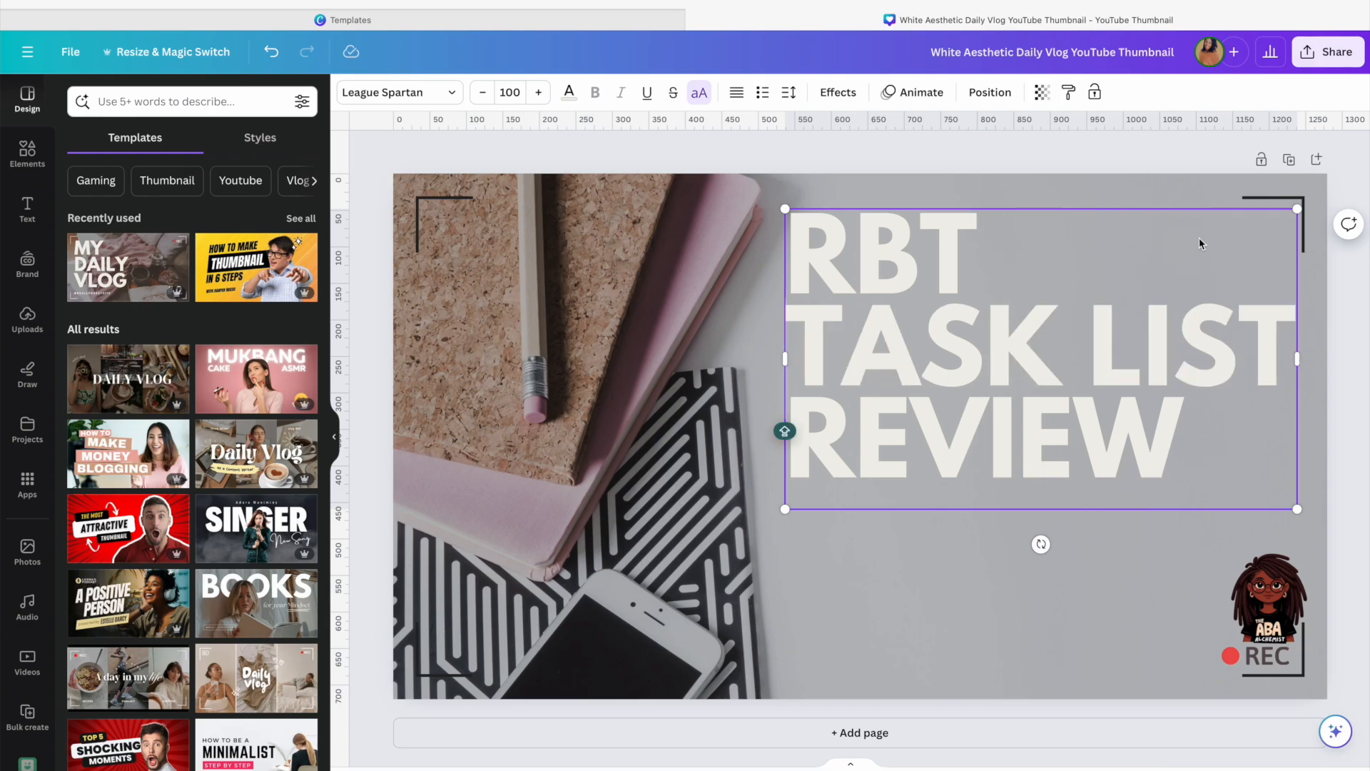
Scale the title text box down from its corner so the text shrinks to about 69
click(1177, 235)
drag(1298, 508, 1165, 389)
mouse_move(1142, 317)
mouse_down()
mouse_move(1272, 324)
mouse_move(1139, 325)
mouse_move(1189, 324)
mouse_move(1154, 325)
mouse_up()
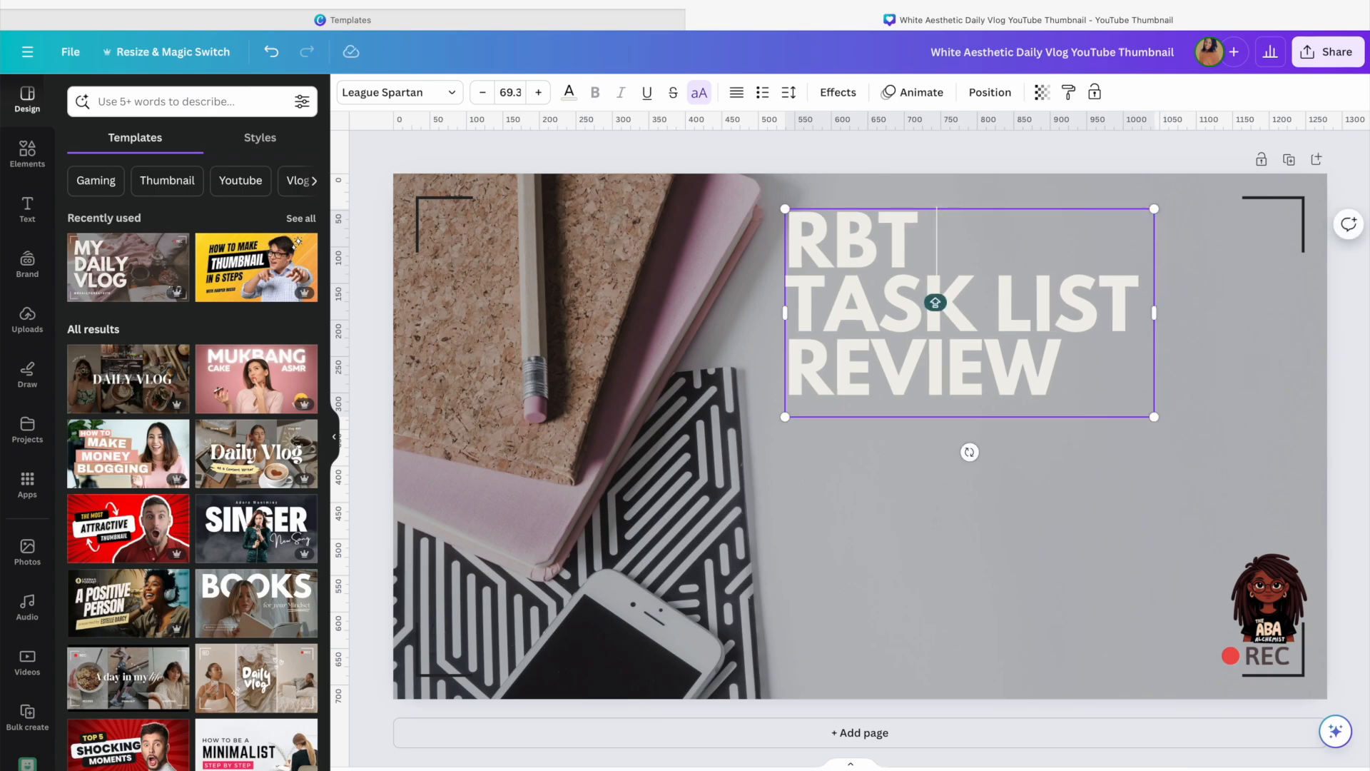
Move the title block slightly right and down on the canvas
click(789, 93)
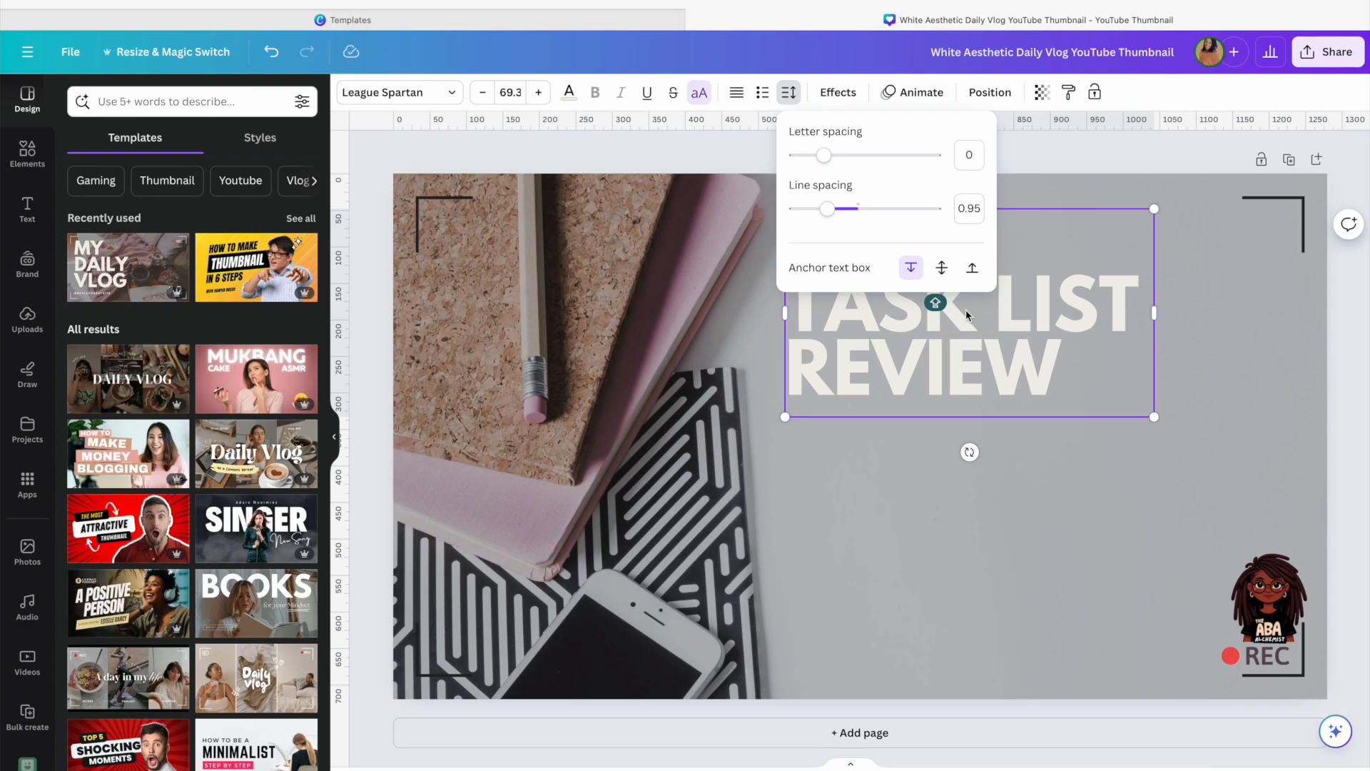
click(1197, 336)
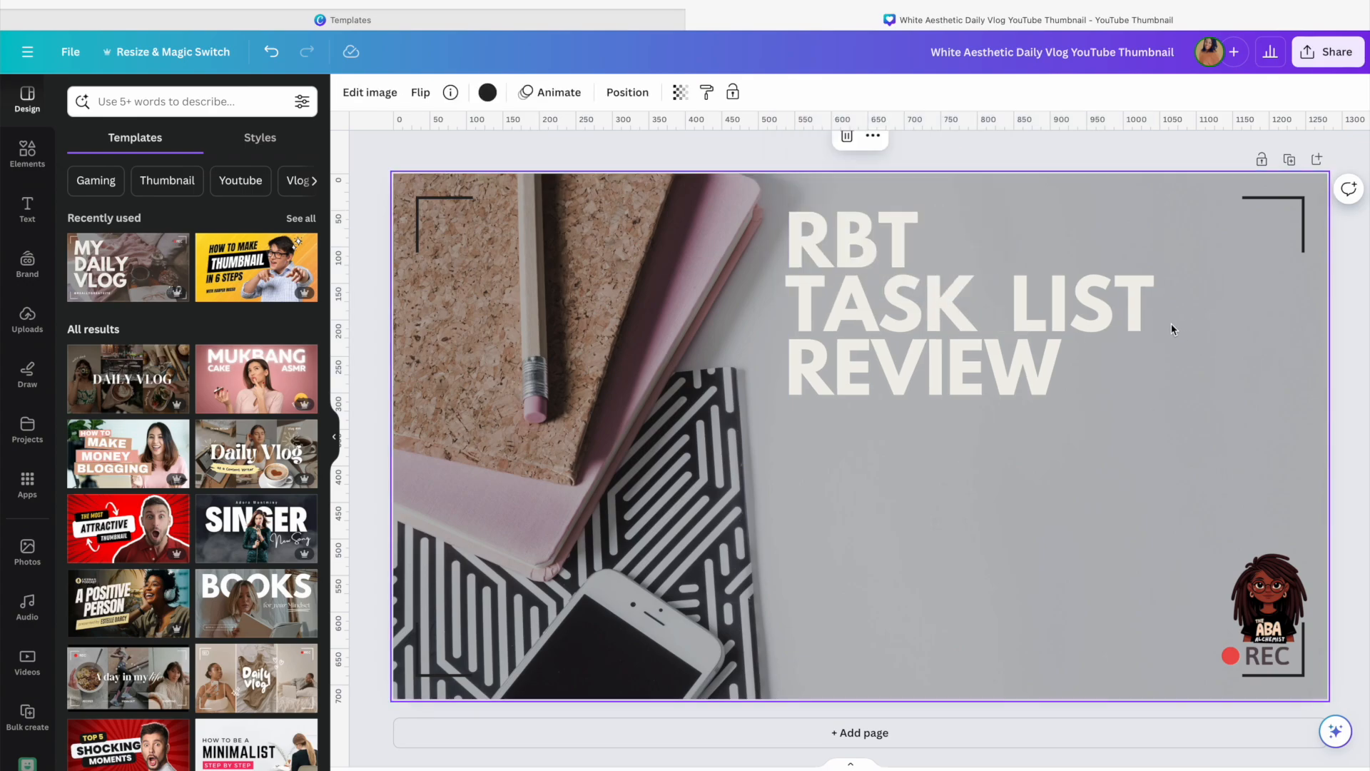
click(1088, 314)
drag(1156, 318, 1169, 323)
click(1246, 342)
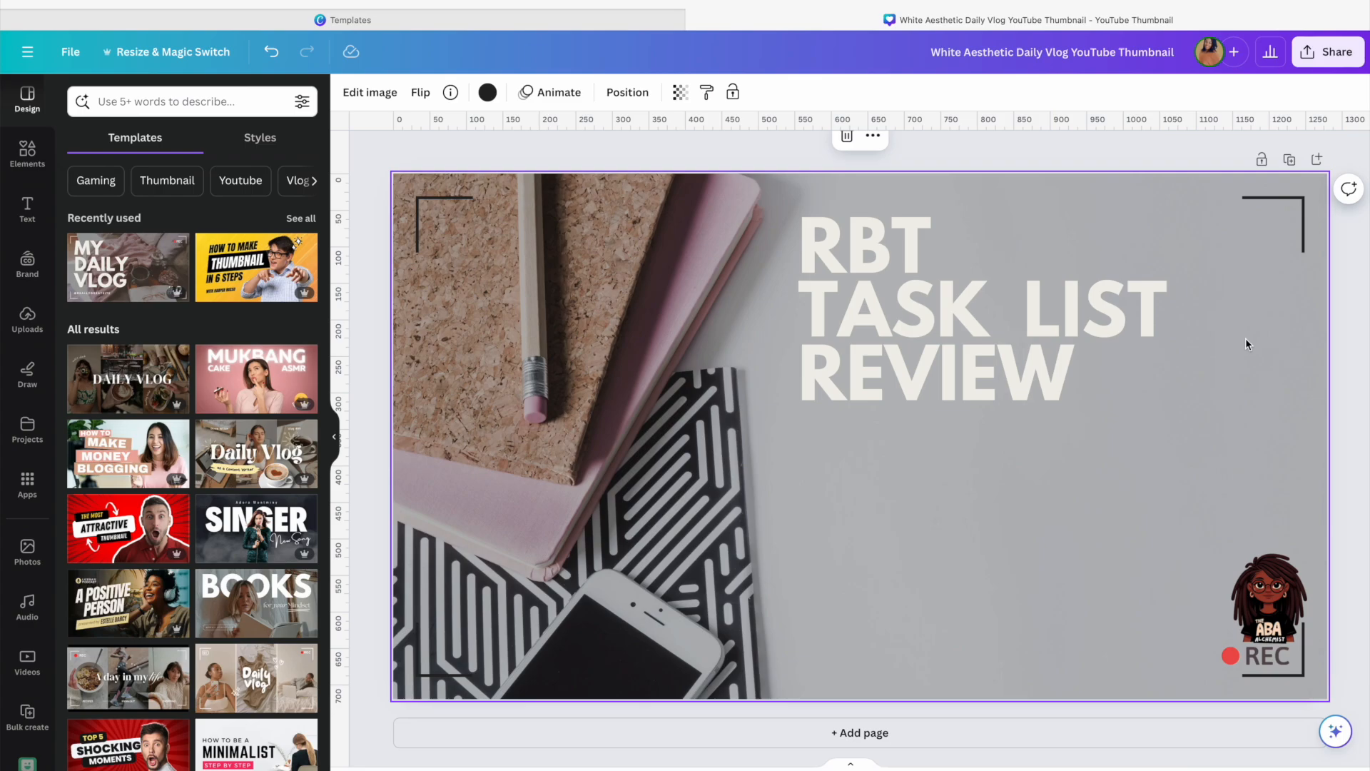
Add a new text box and set its font size to 40
click(27, 208)
click(157, 149)
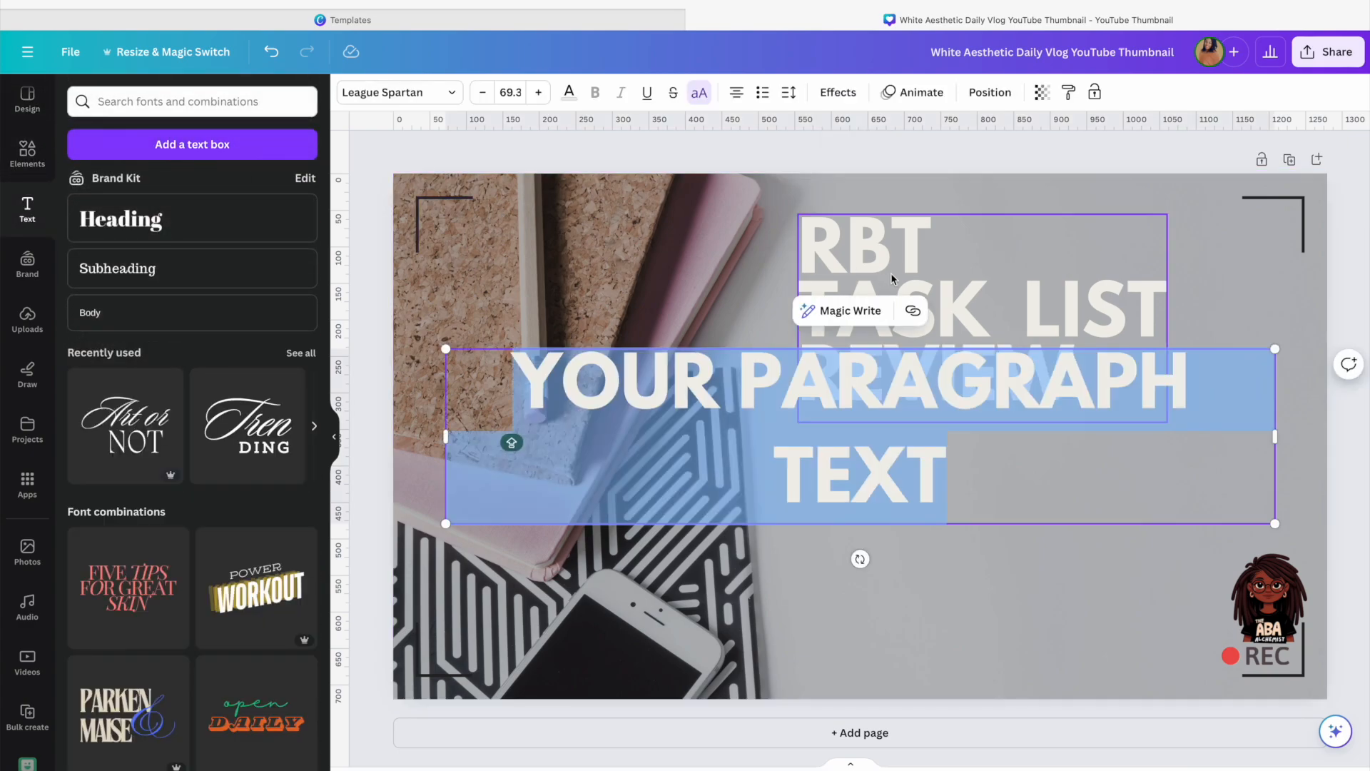
click(508, 95)
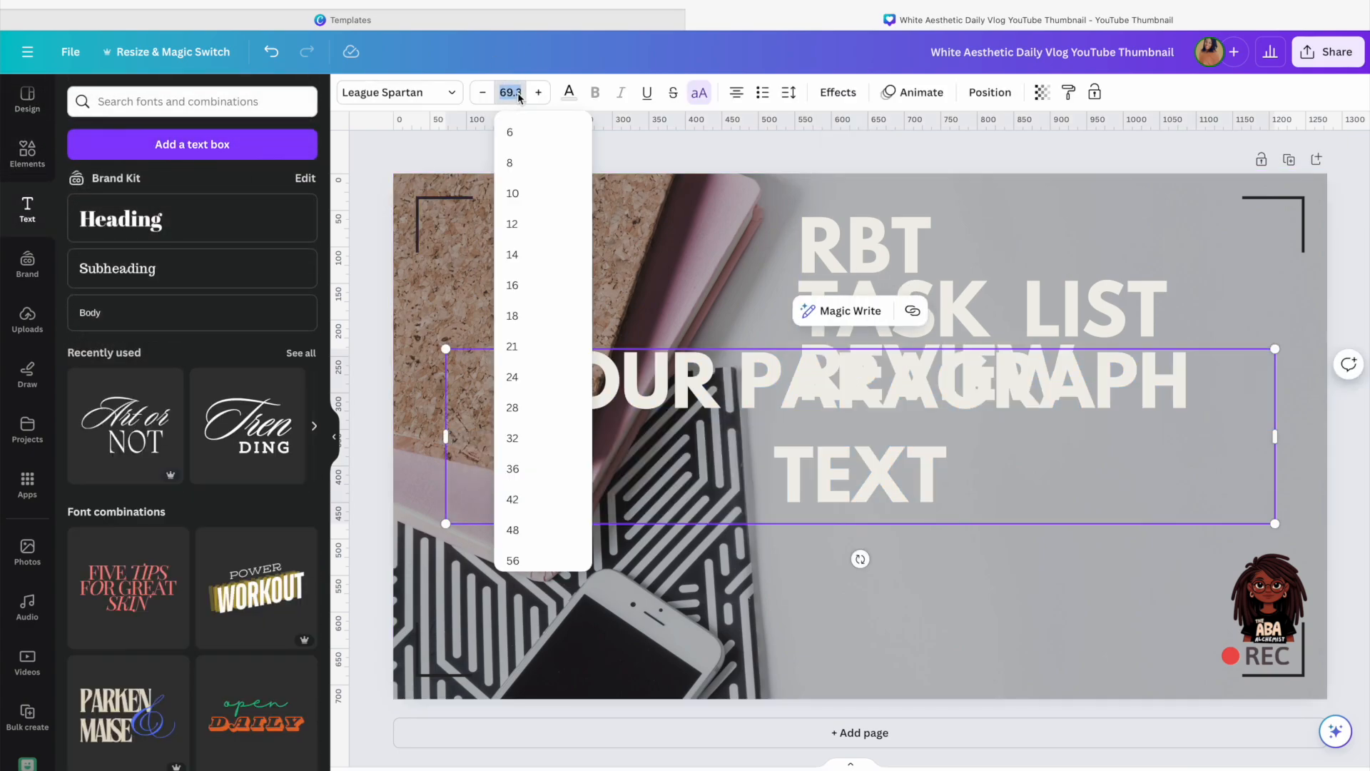
text(40)
key(Return)
Place the new text below the title and replace its text with SECTION A
drag(873, 429, 1062, 495)
double_click(1047, 446)
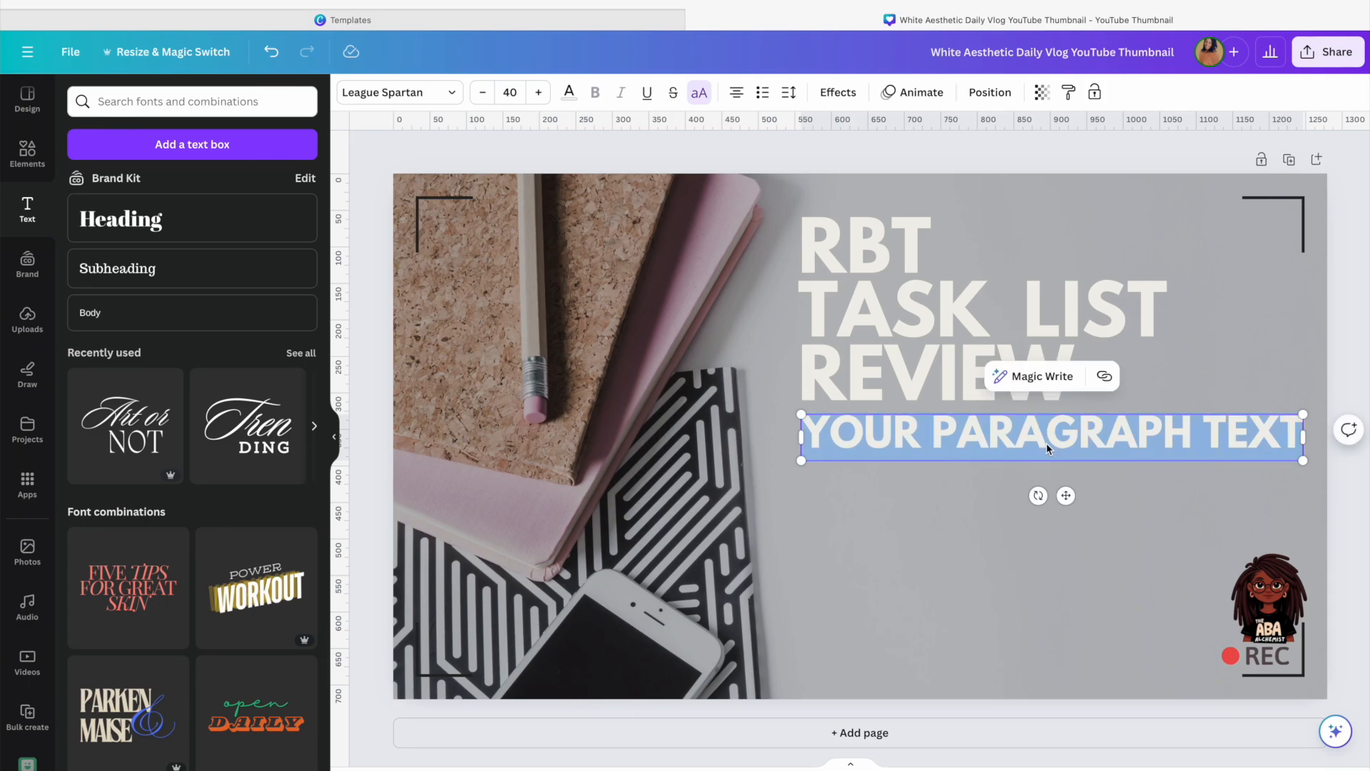
key(BackSpace)
text(TAKE)
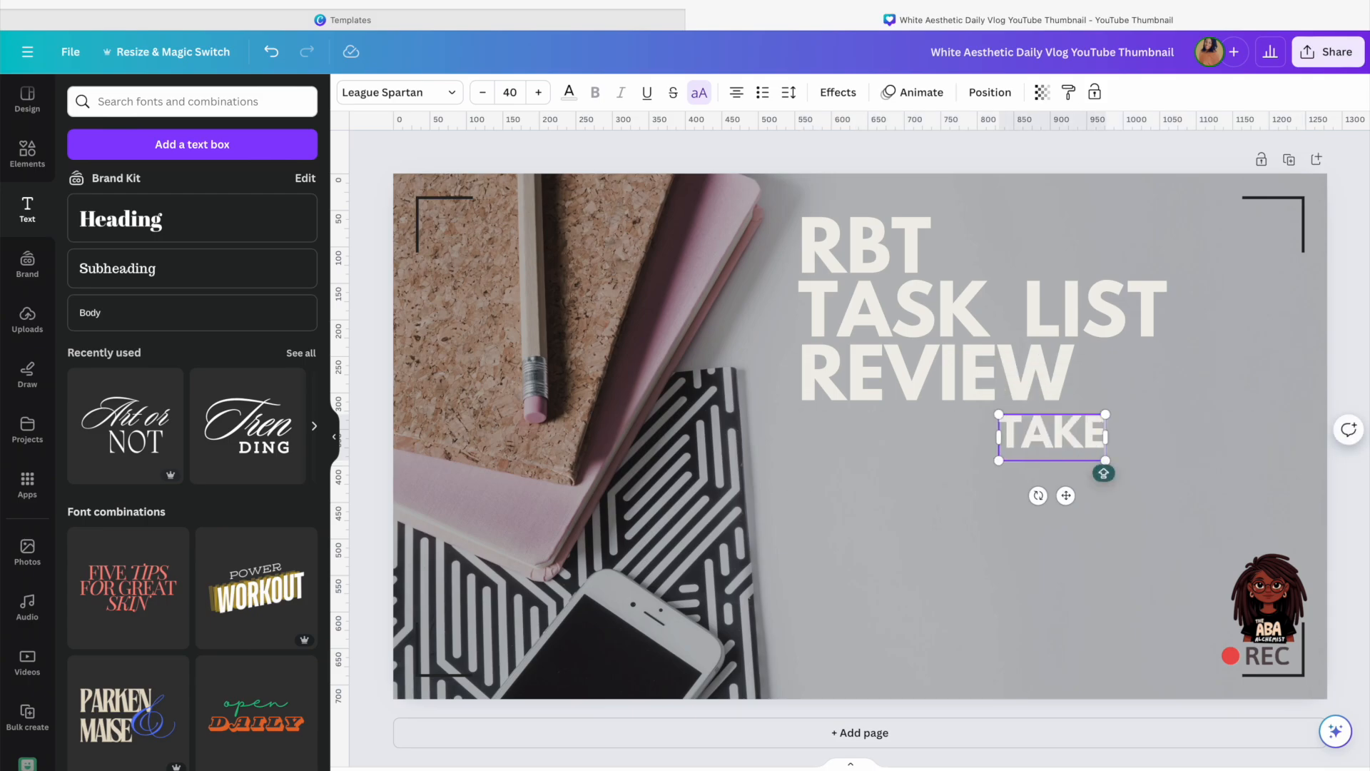
key(BackSpace)
key(BackSpace)
key(BackSpace)
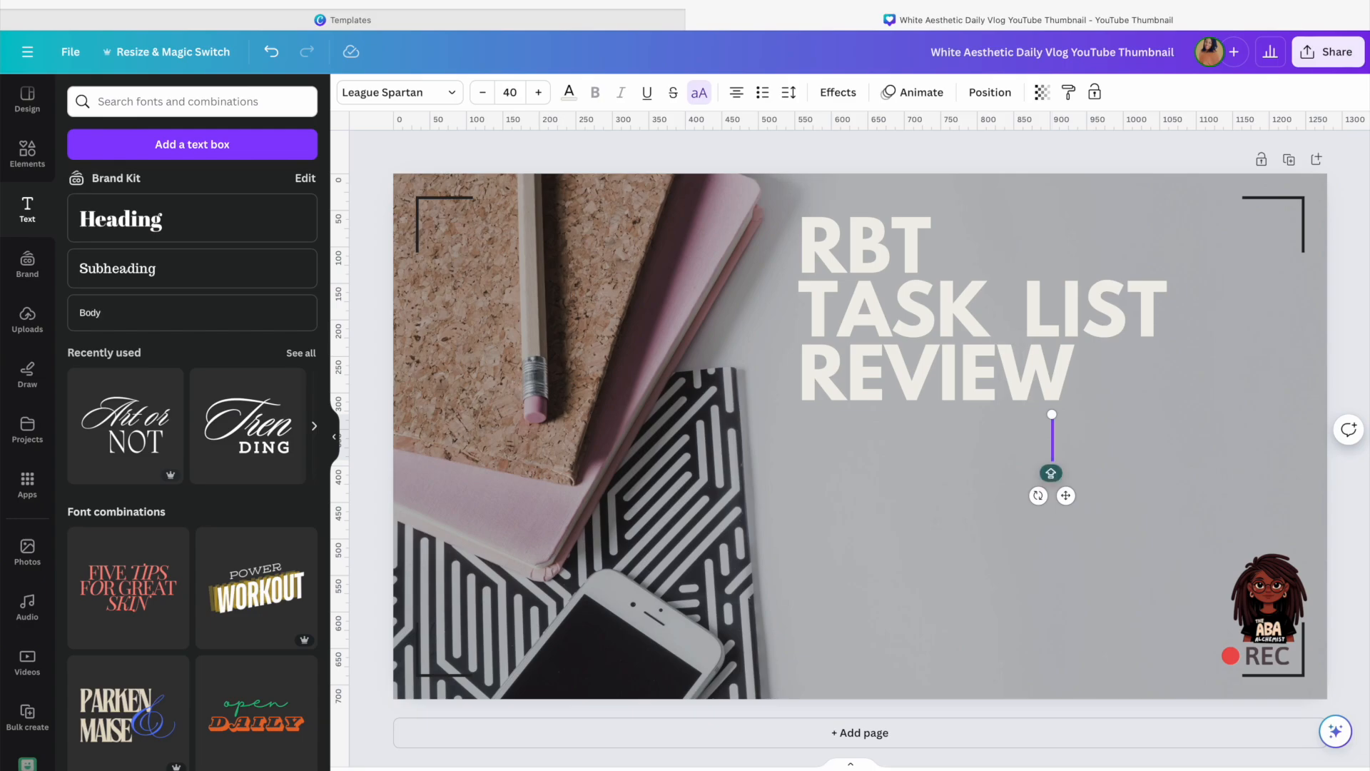
text(SECTION)
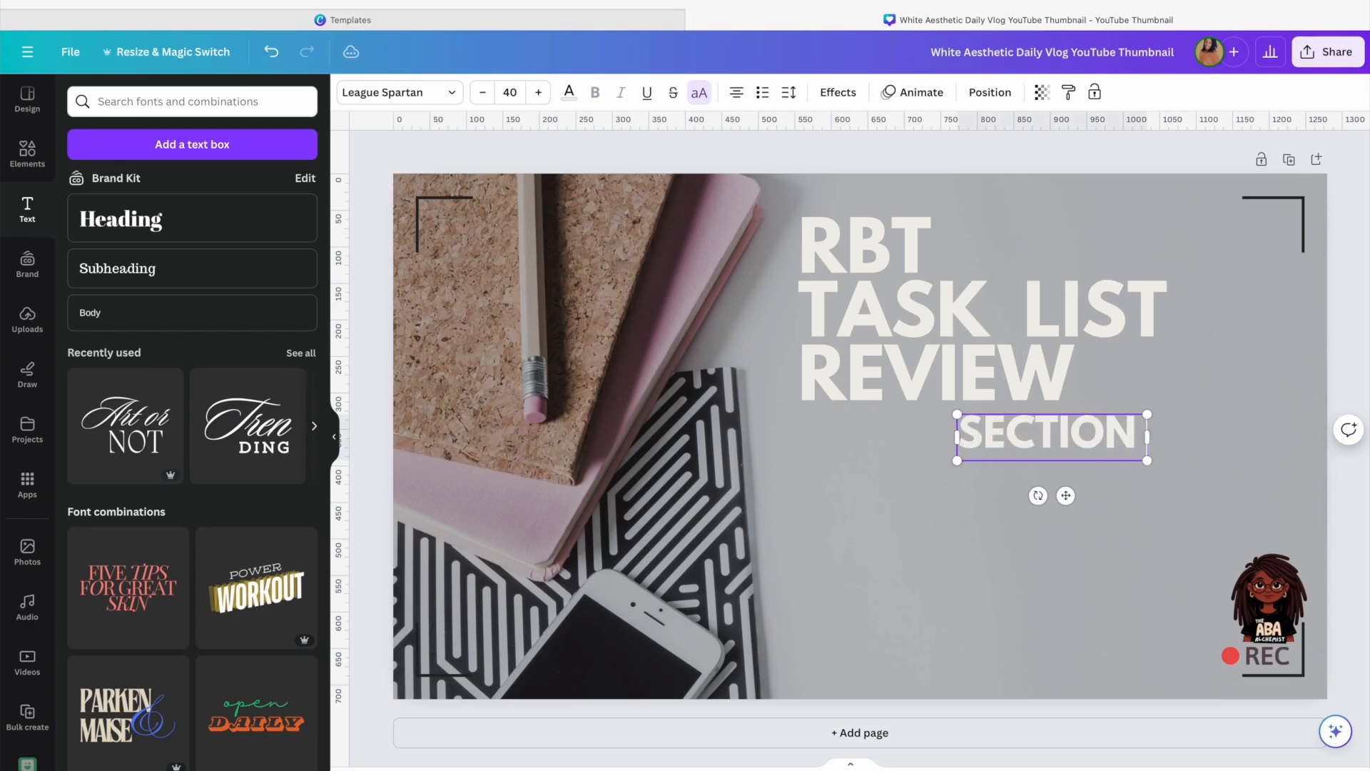
text( A.)
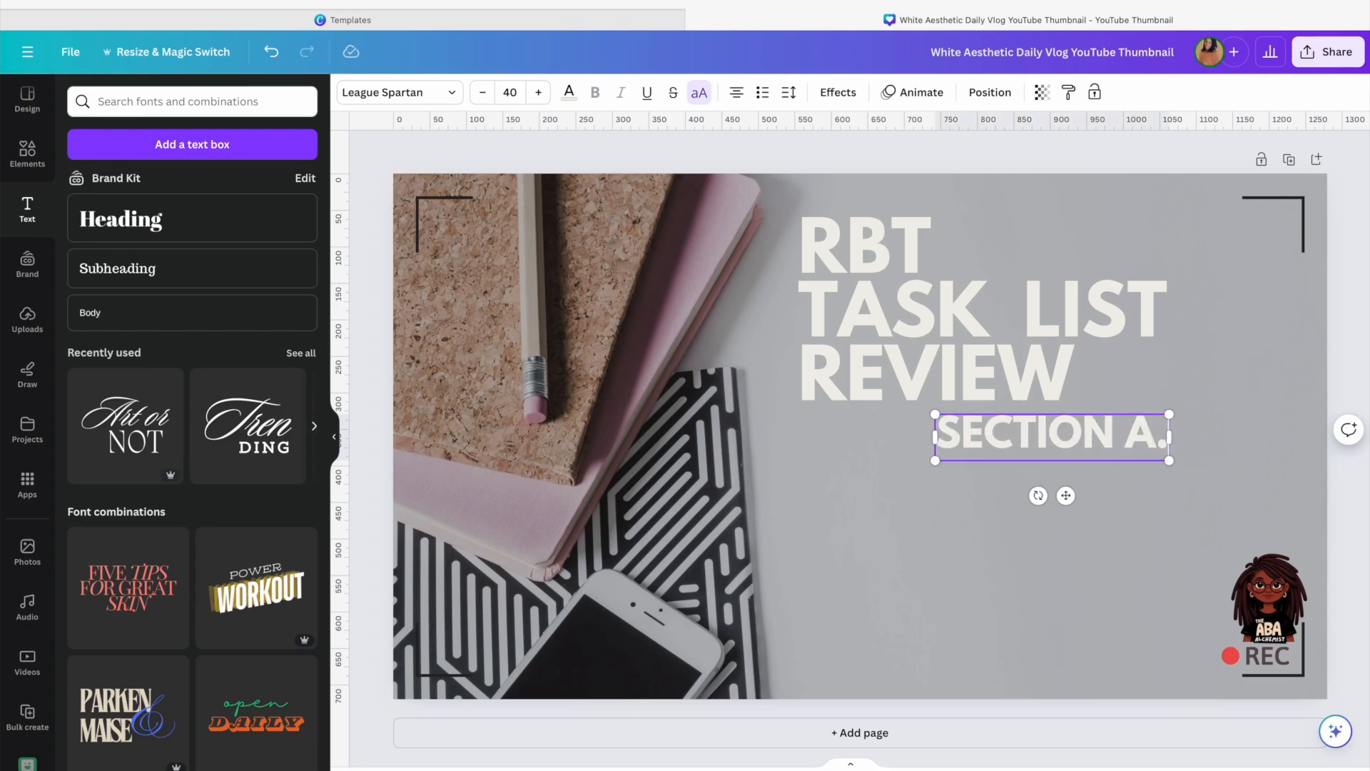
Align SECTION A. with the title's left edge and color its text black
drag(1066, 495, 938, 497)
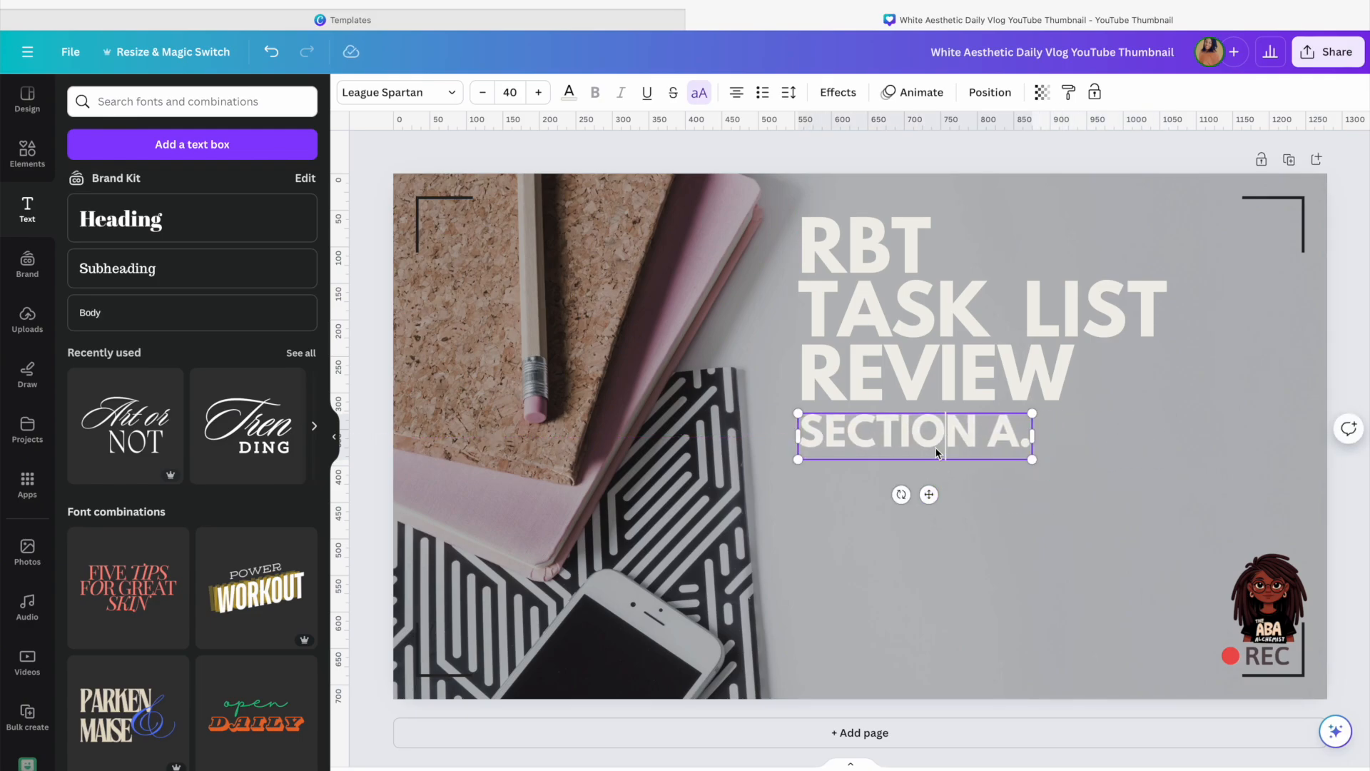
triple_click(919, 454)
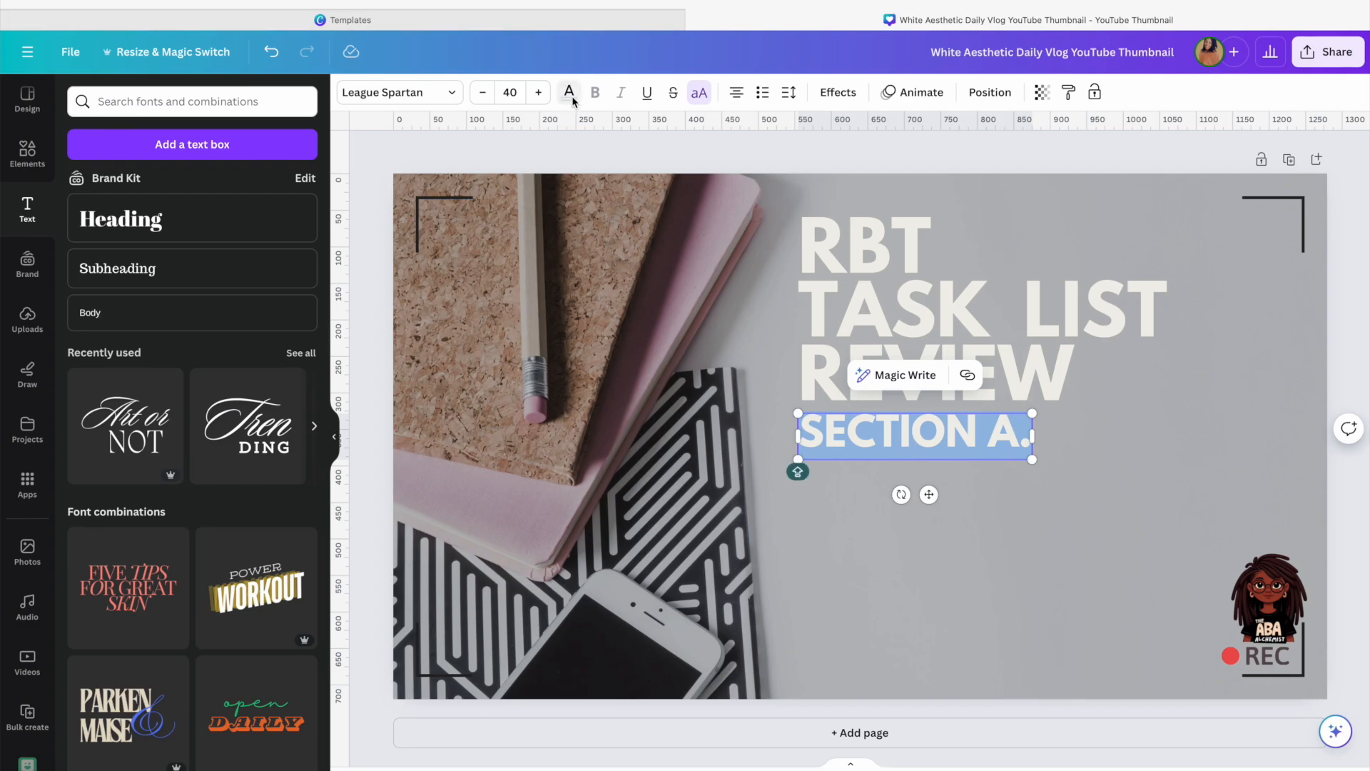
click(571, 96)
click(171, 303)
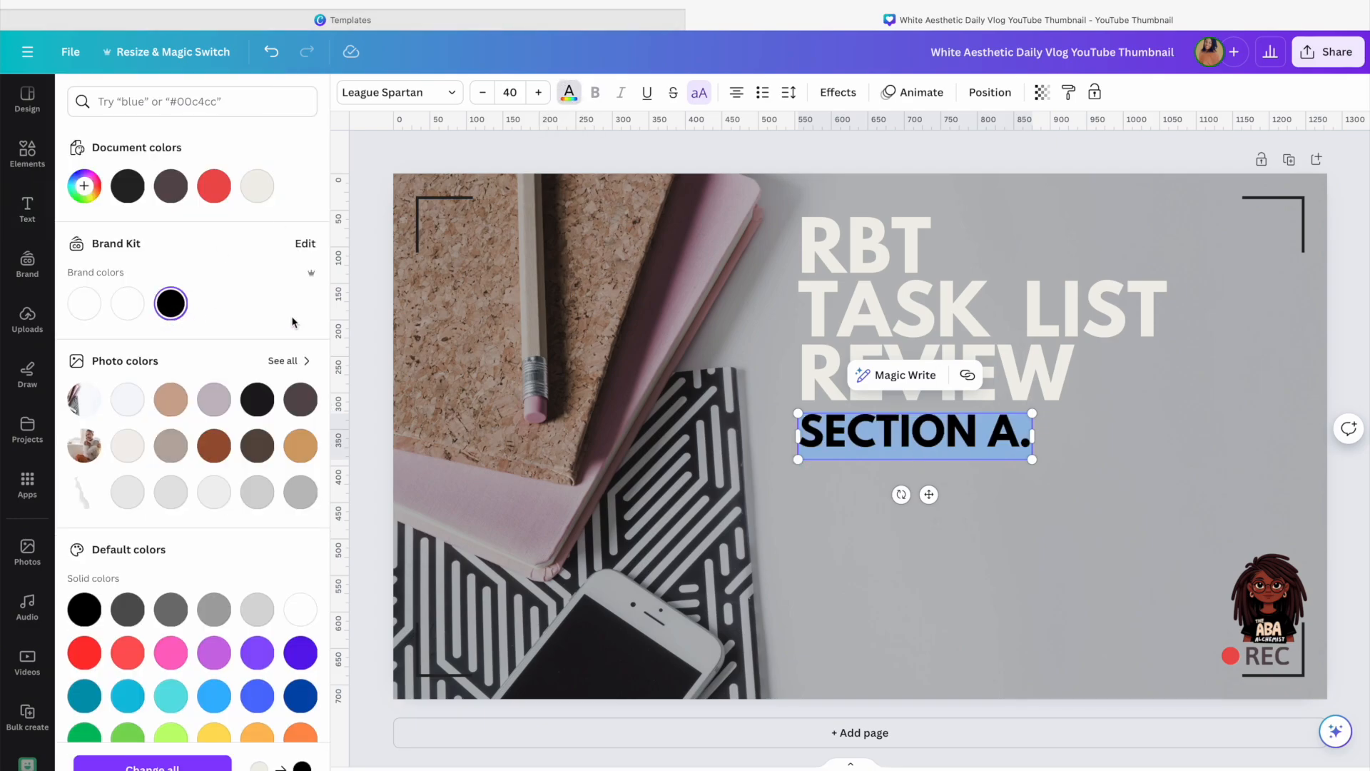
click(1090, 443)
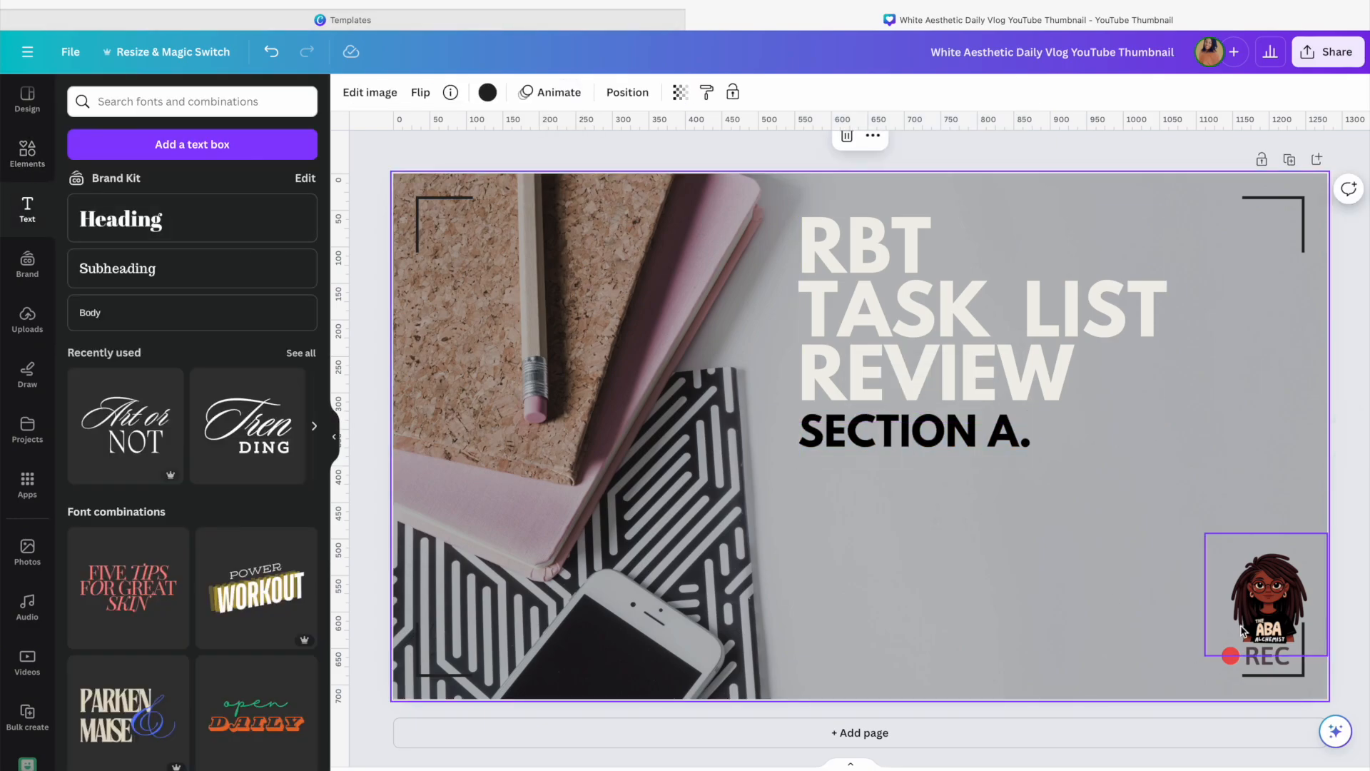
Nudge the brand logo slightly left
drag(1242, 631, 1232, 631)
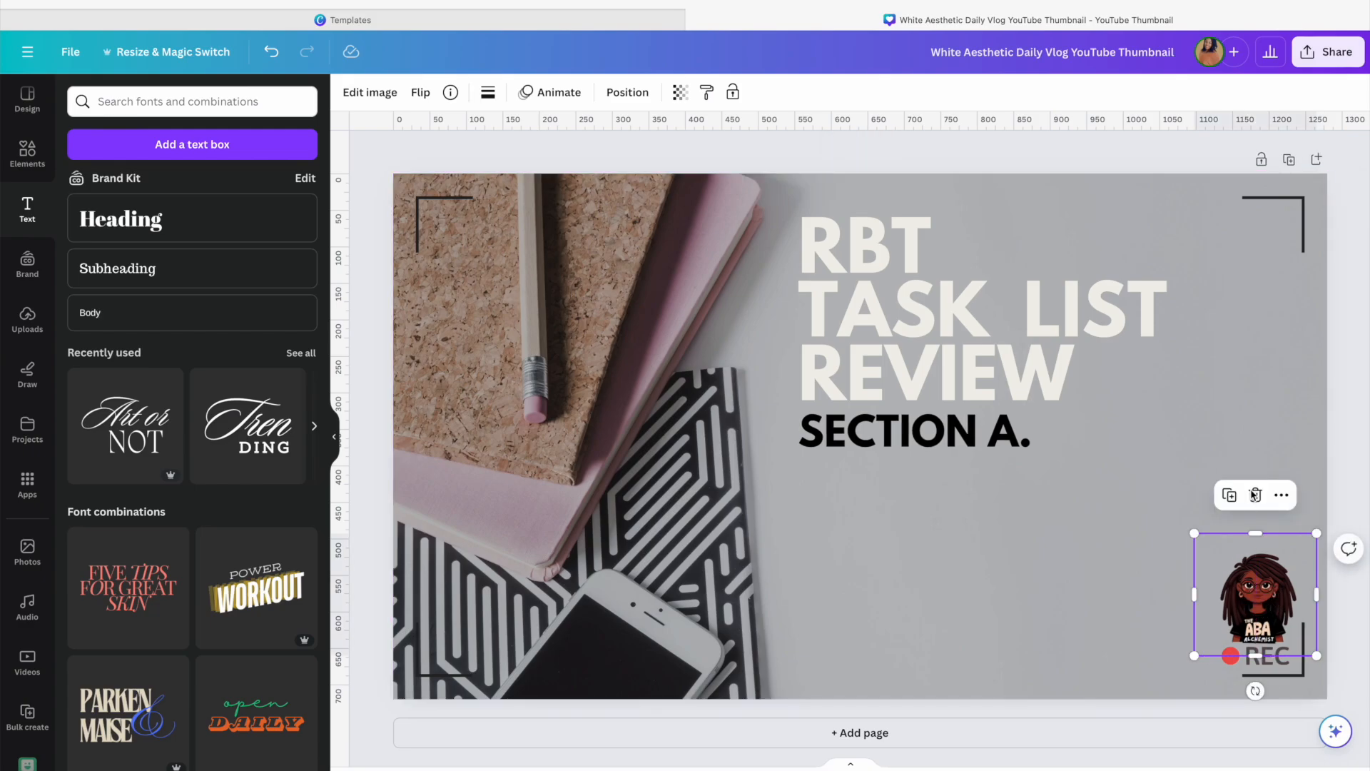
click(1277, 446)
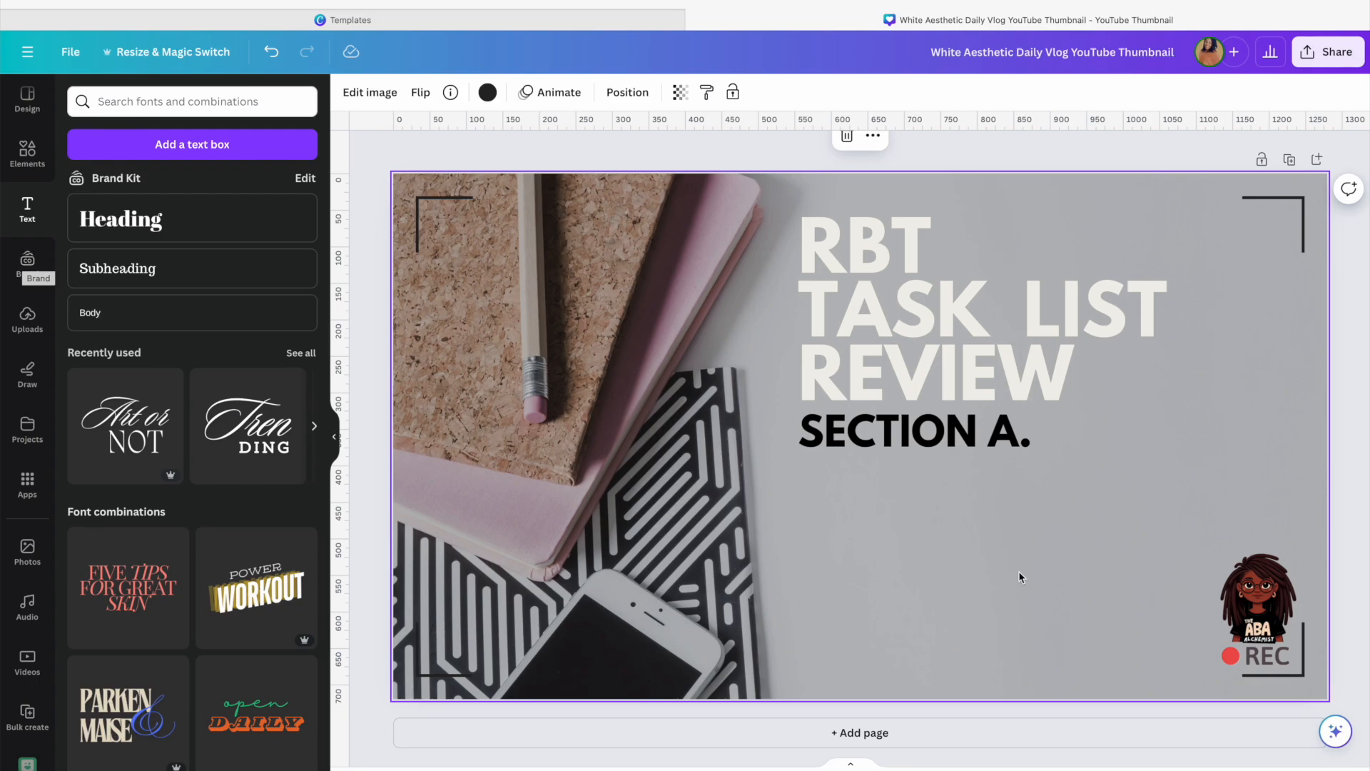
Browse the uploaded images for a suitable graphic, then hide the side panel
click(26, 322)
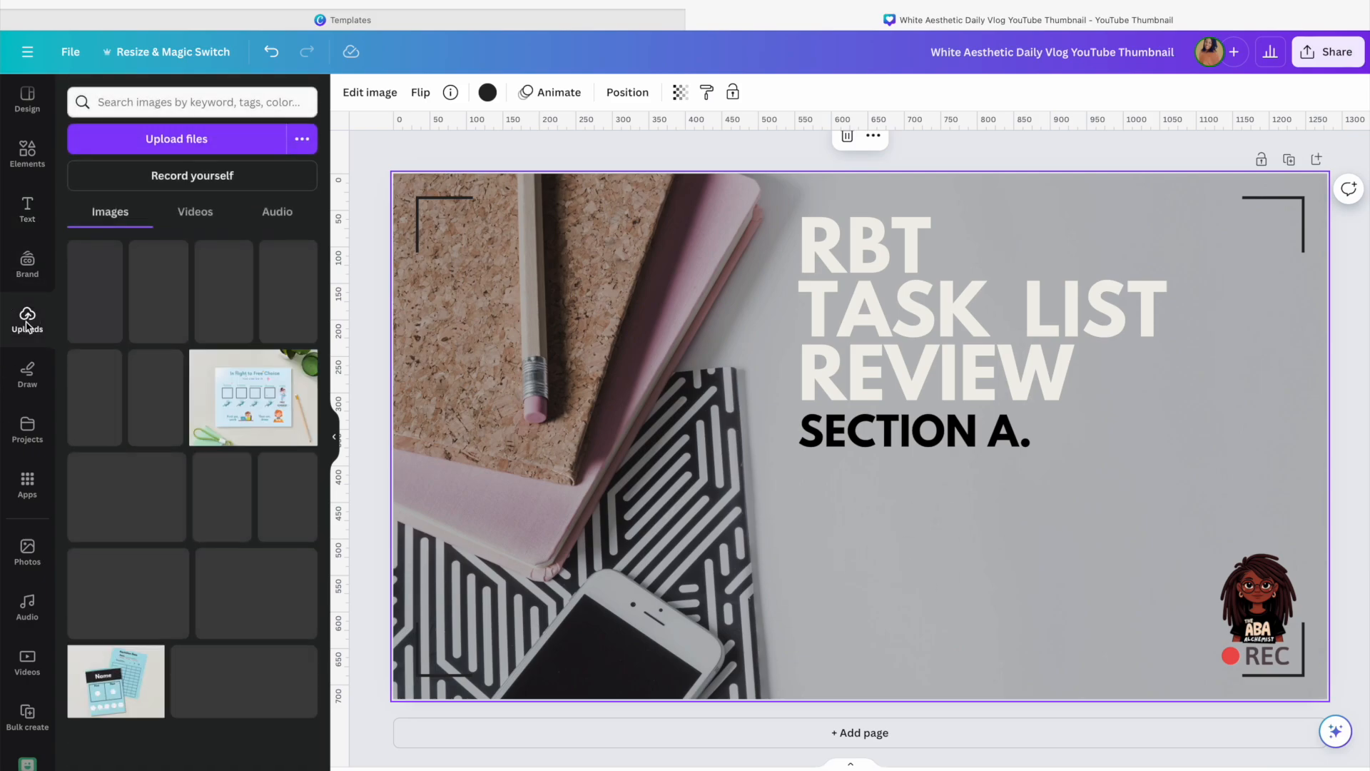
scroll(185, 449, down, 3)
scroll(185, 450, down, 1)
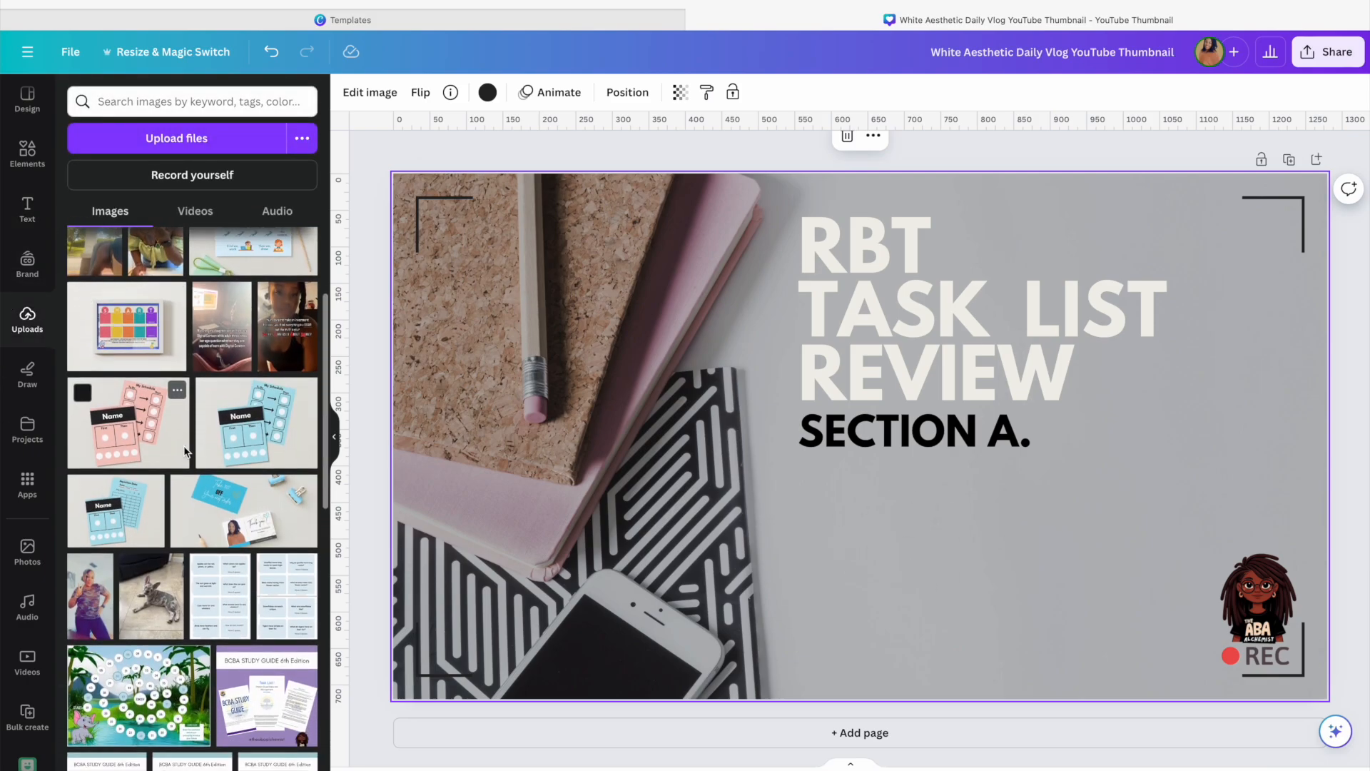
scroll(184, 450, down, 5)
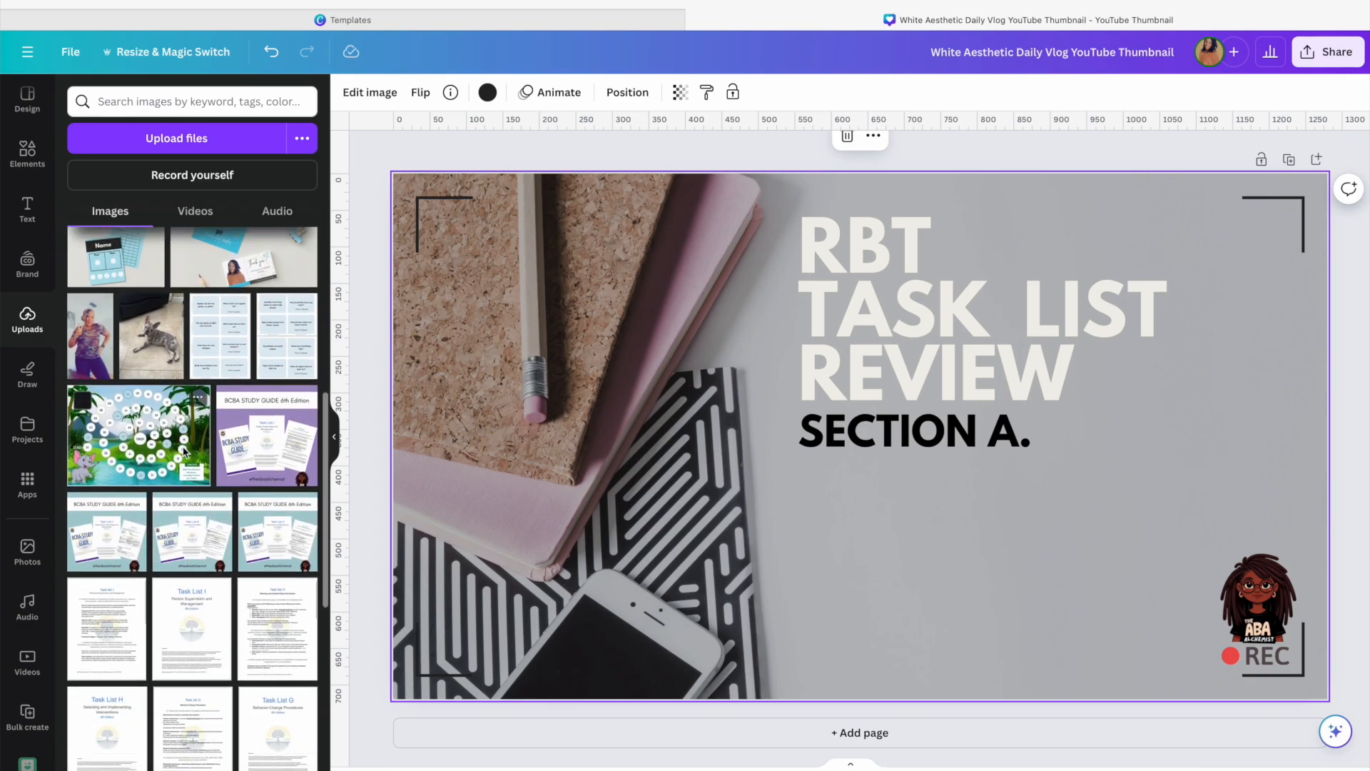
scroll(183, 447, up, 1)
scroll(183, 452, down, 8)
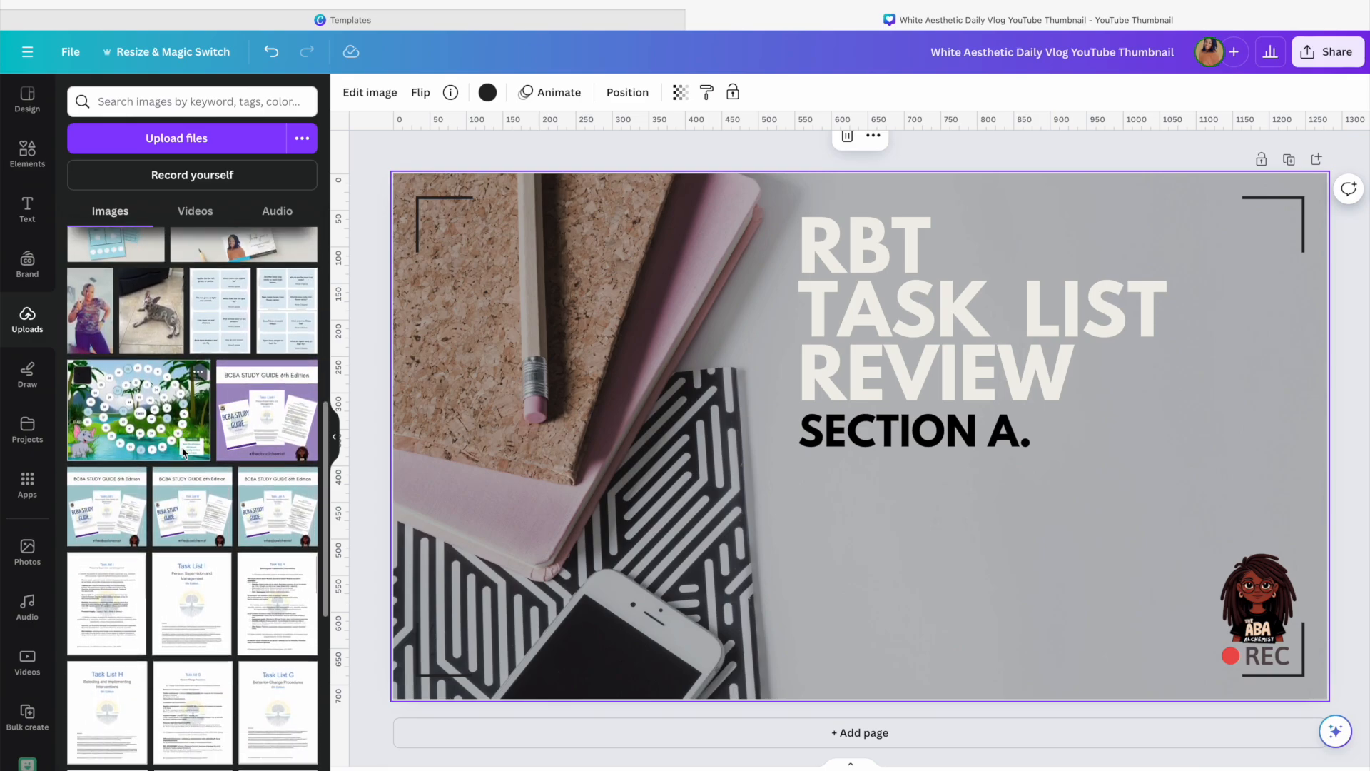
scroll(182, 447, down, 5)
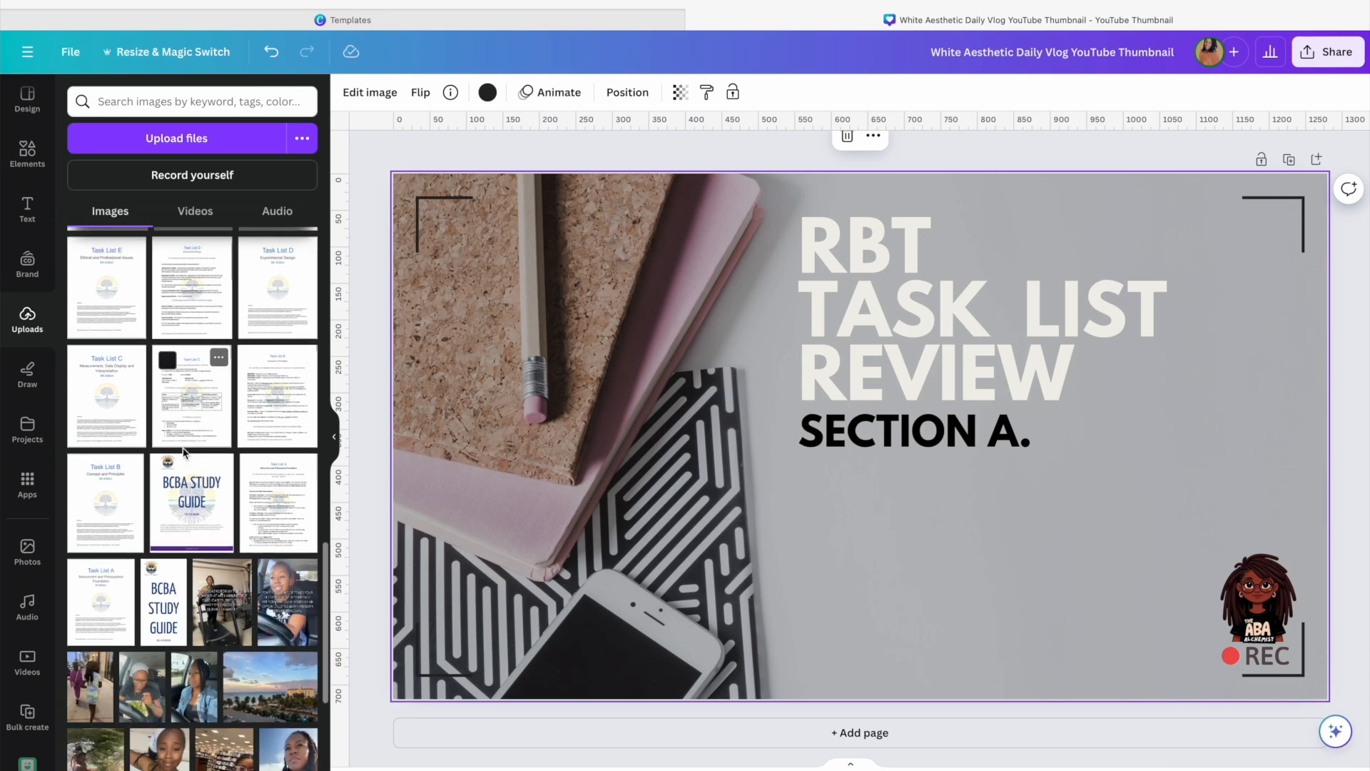
scroll(184, 451, up, 5)
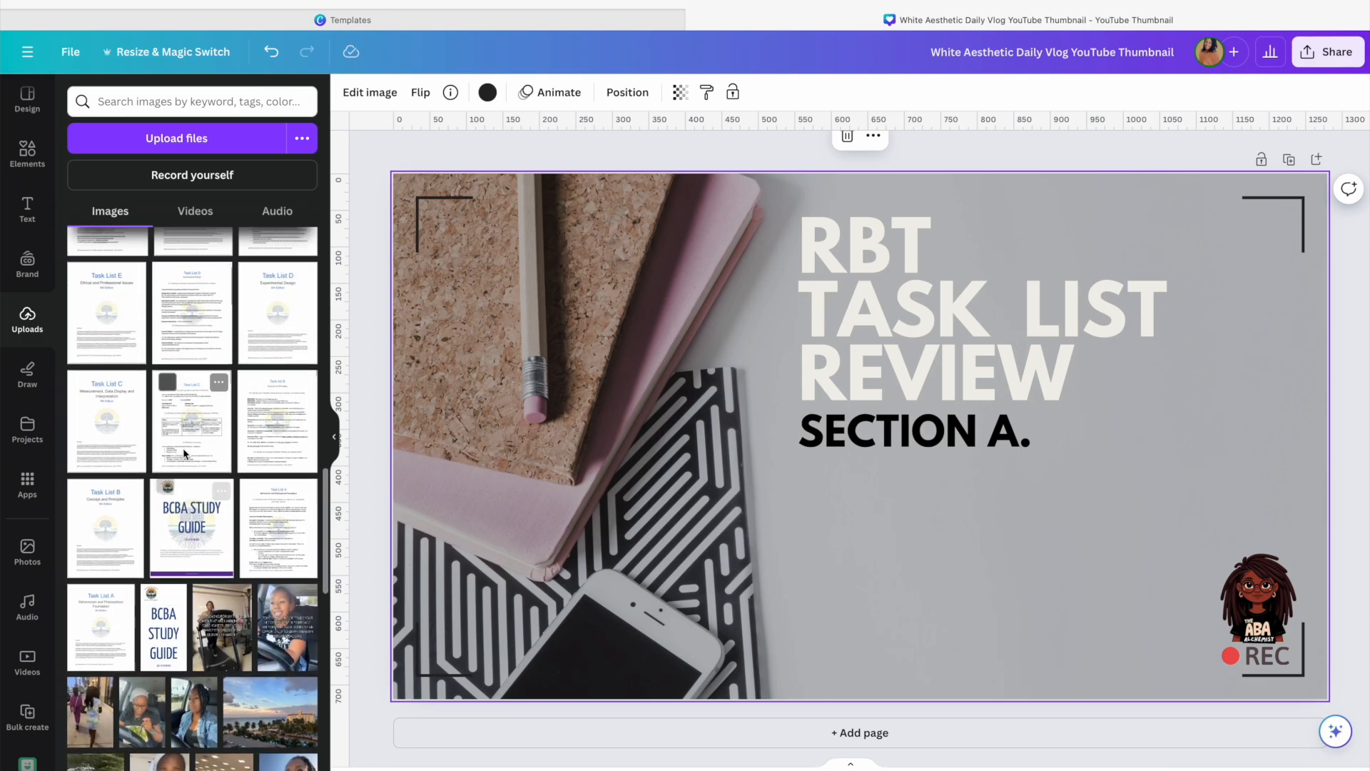
scroll(183, 454, up, 2)
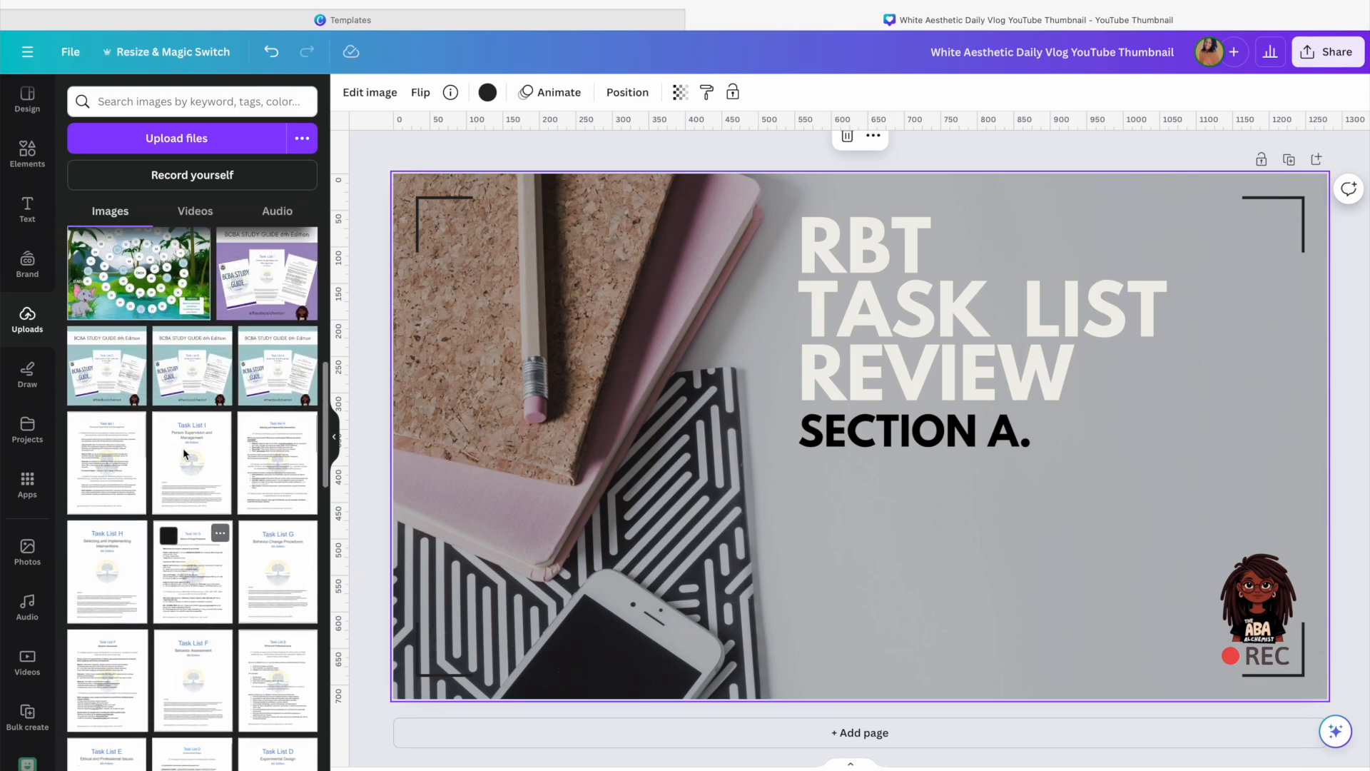
scroll(183, 447, down, 1)
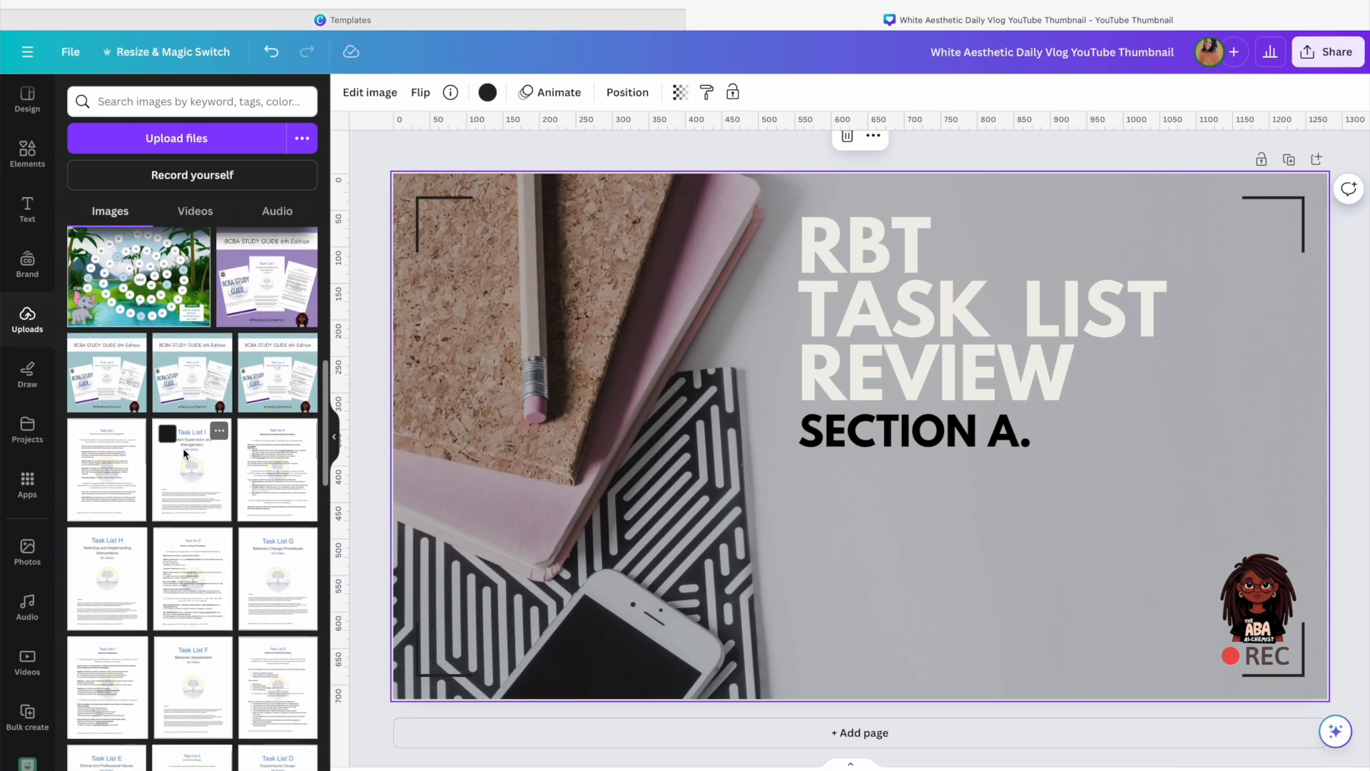
scroll(183, 447, up, 2)
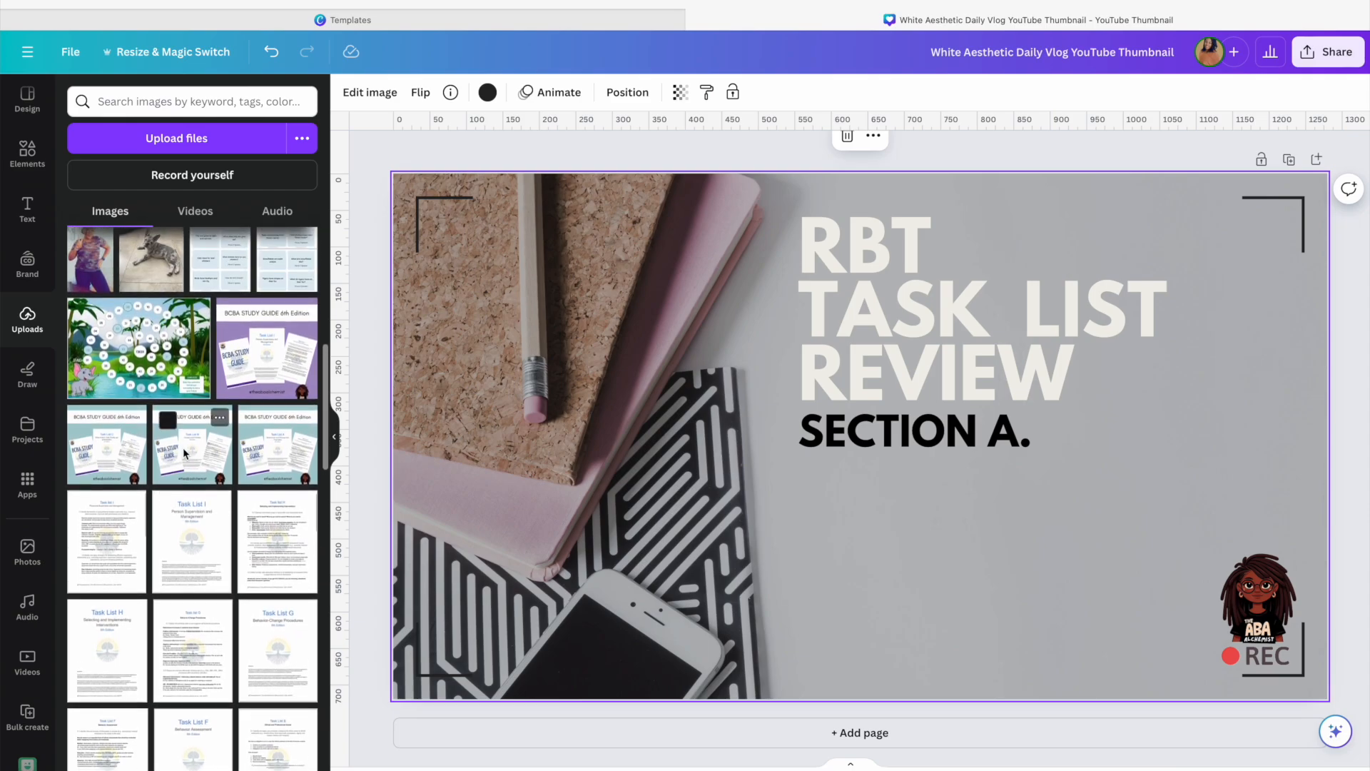
scroll(183, 448, down, 1)
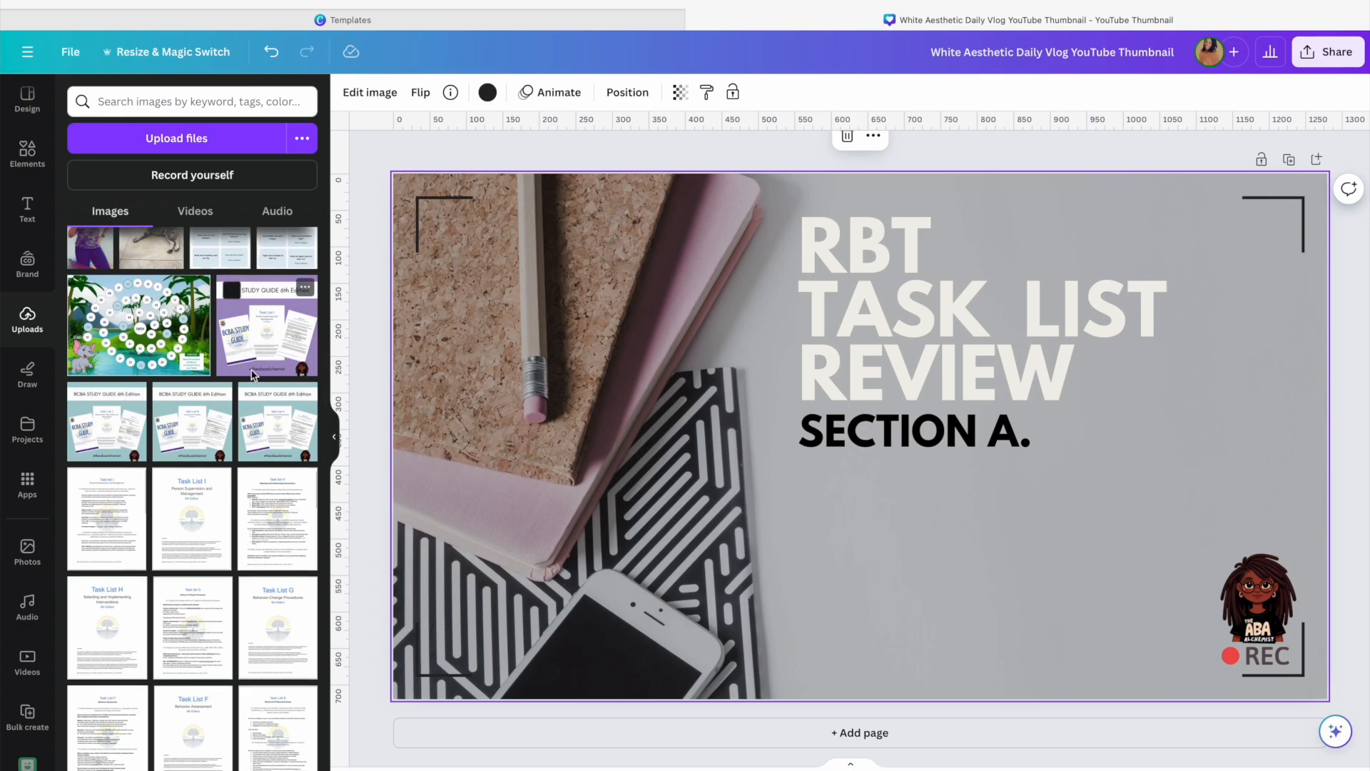
scroll(255, 391, down, 1)
scroll(255, 391, up, 1)
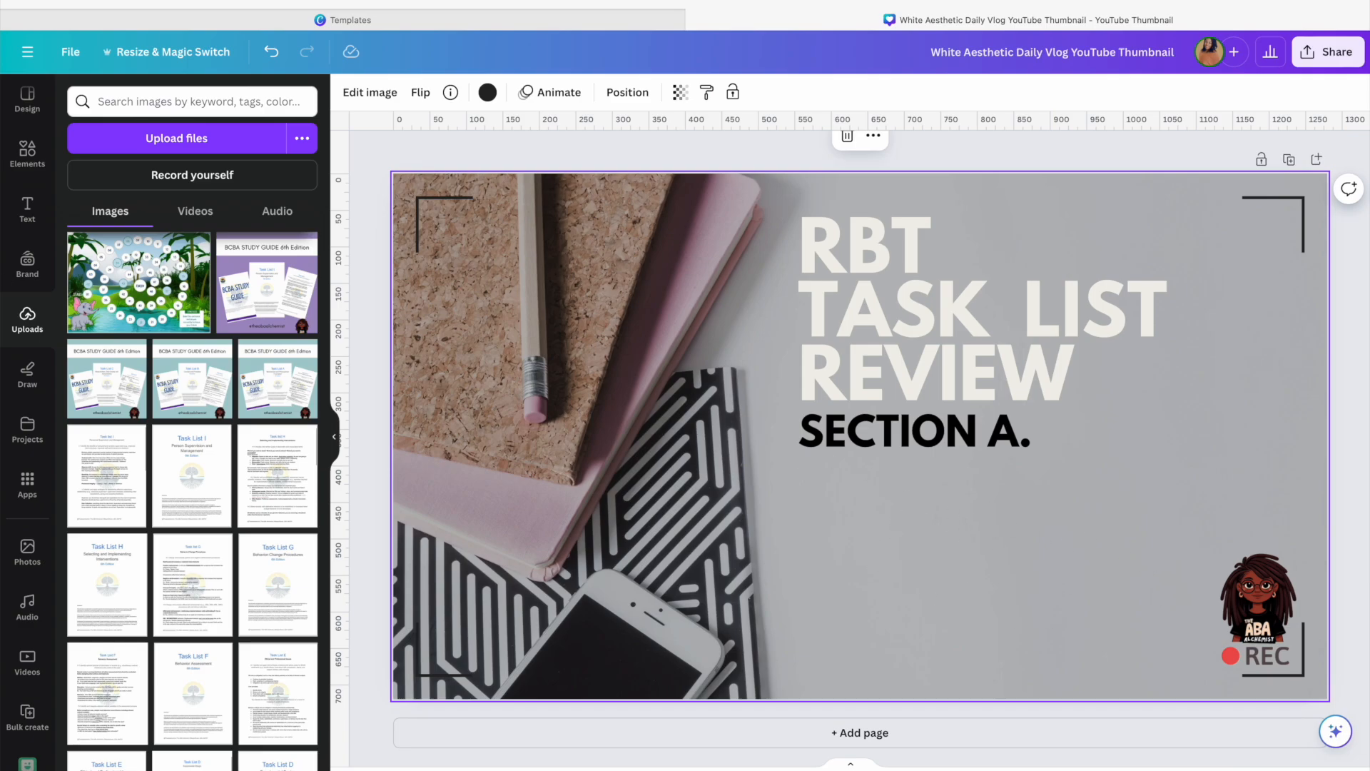
click(336, 440)
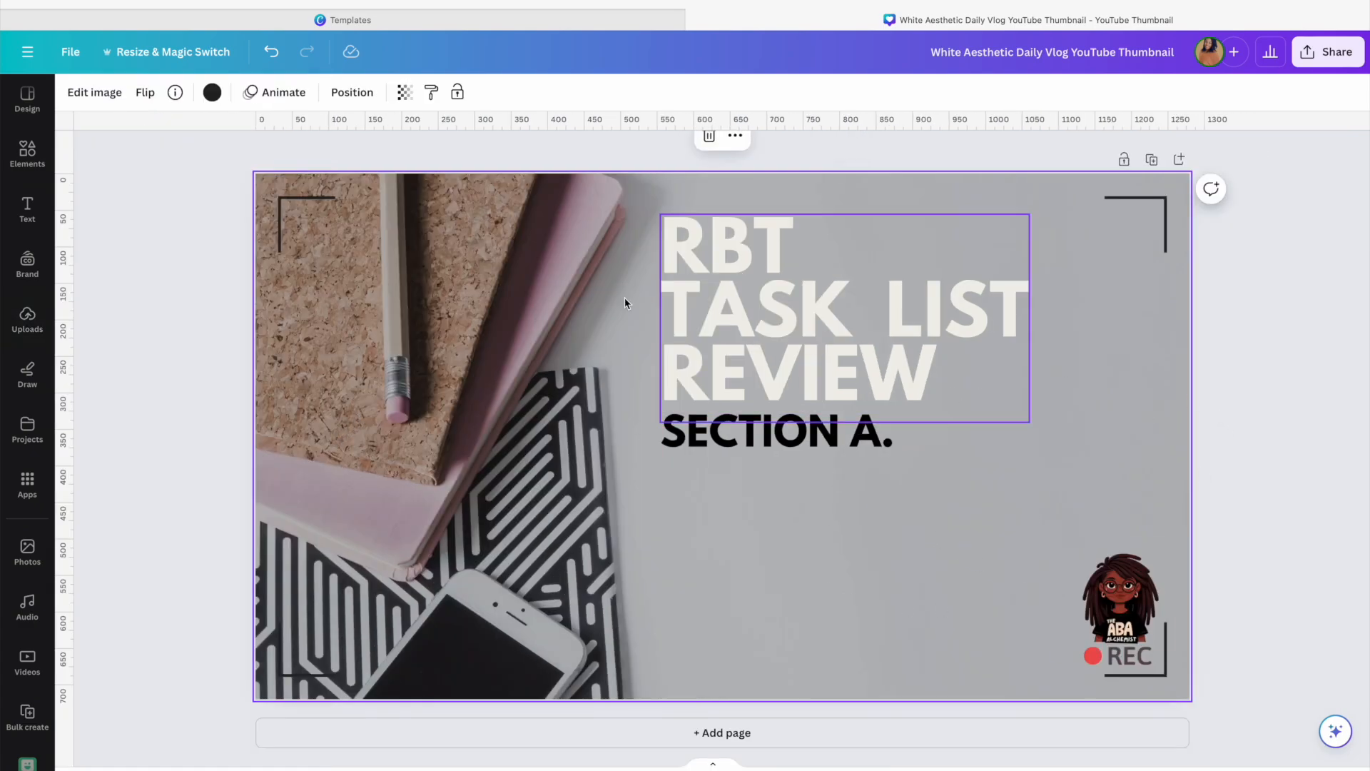
Search the elements library for STUDY graphics and view all graphic results
click(27, 153)
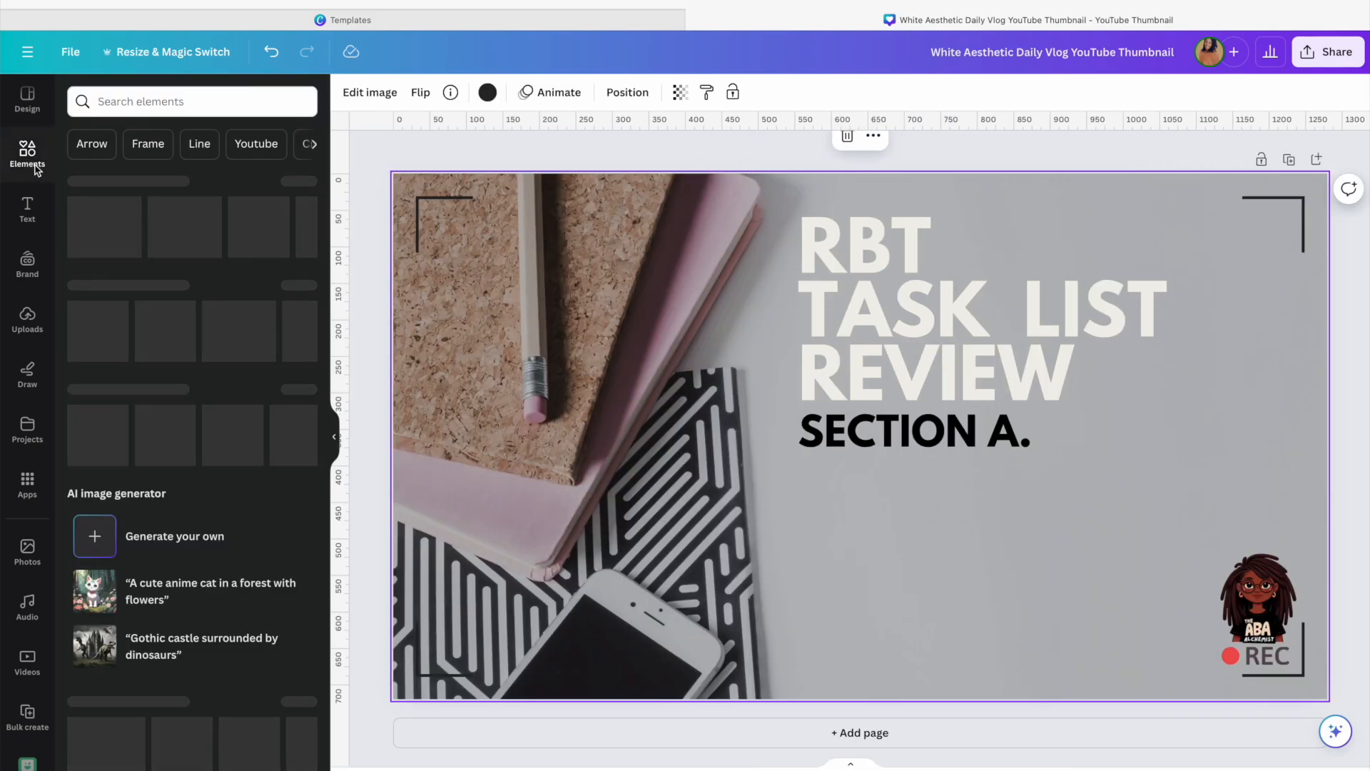
click(172, 104)
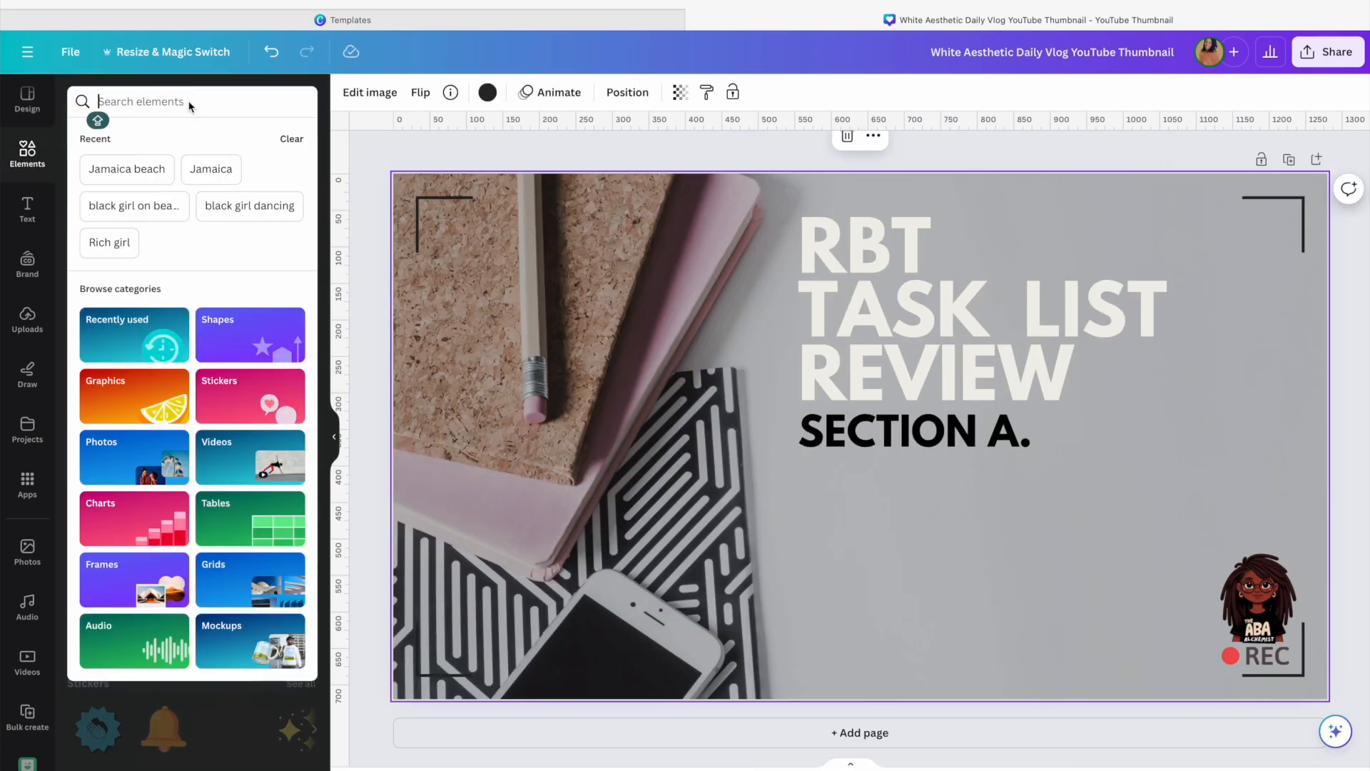
text(STUDY)
key(Return)
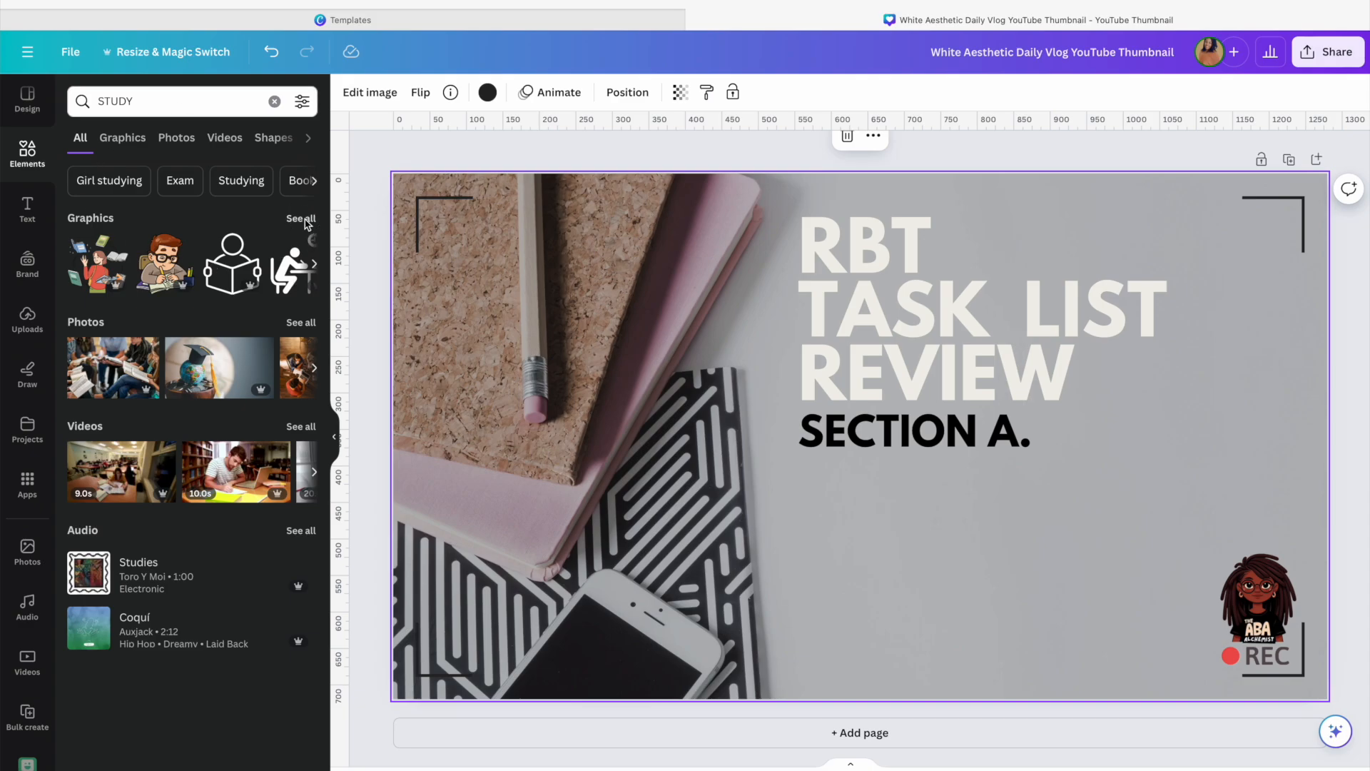
click(300, 219)
scroll(249, 360, down, 2)
scroll(250, 361, down, 1)
Search the elements library for PSYCHOLOGY and scroll through the graphic results
click(175, 107)
text(COOPER)
key(BackSpace)
key(BackSpace)
key(BackSpace)
key(BackSpace)
key(BackSpace)
key(BackSpace)
text(PSYCHOLOGY)
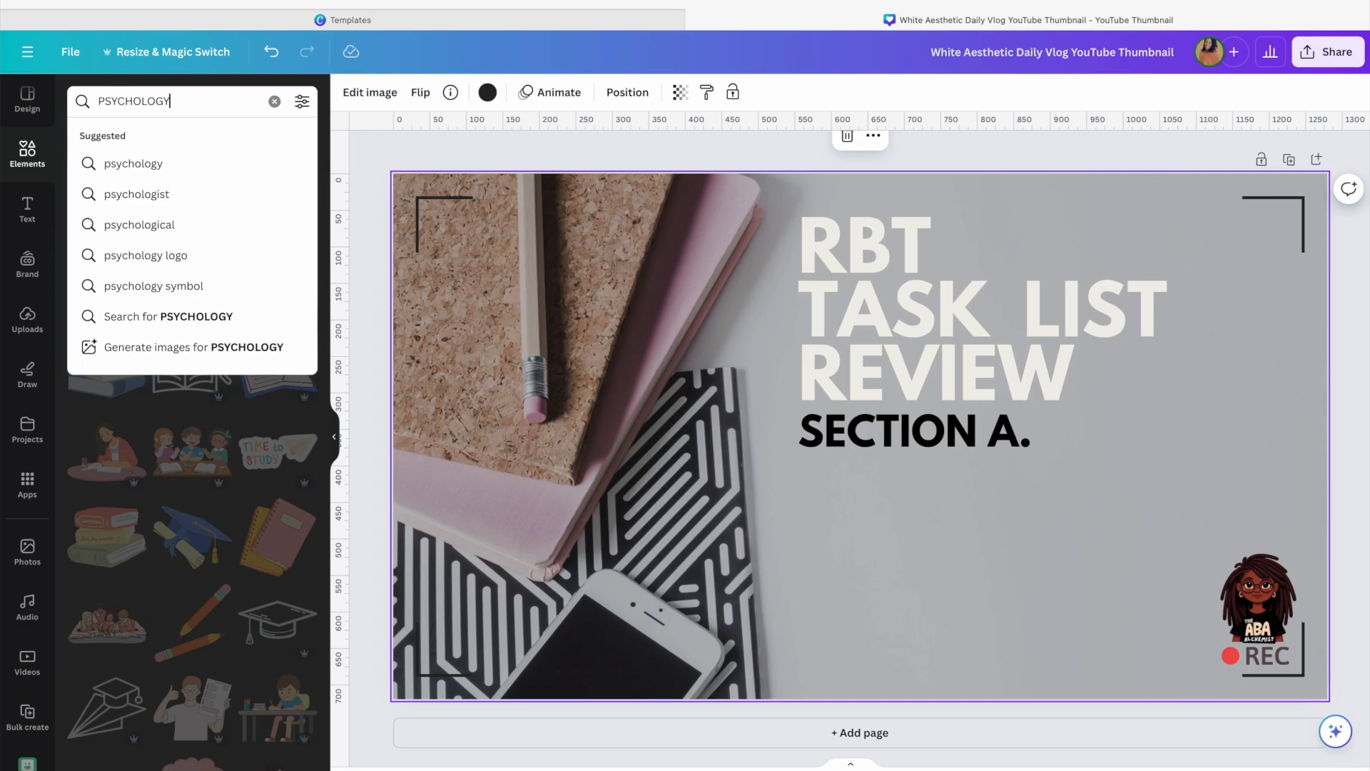
key(Return)
scroll(149, 329, down, 1)
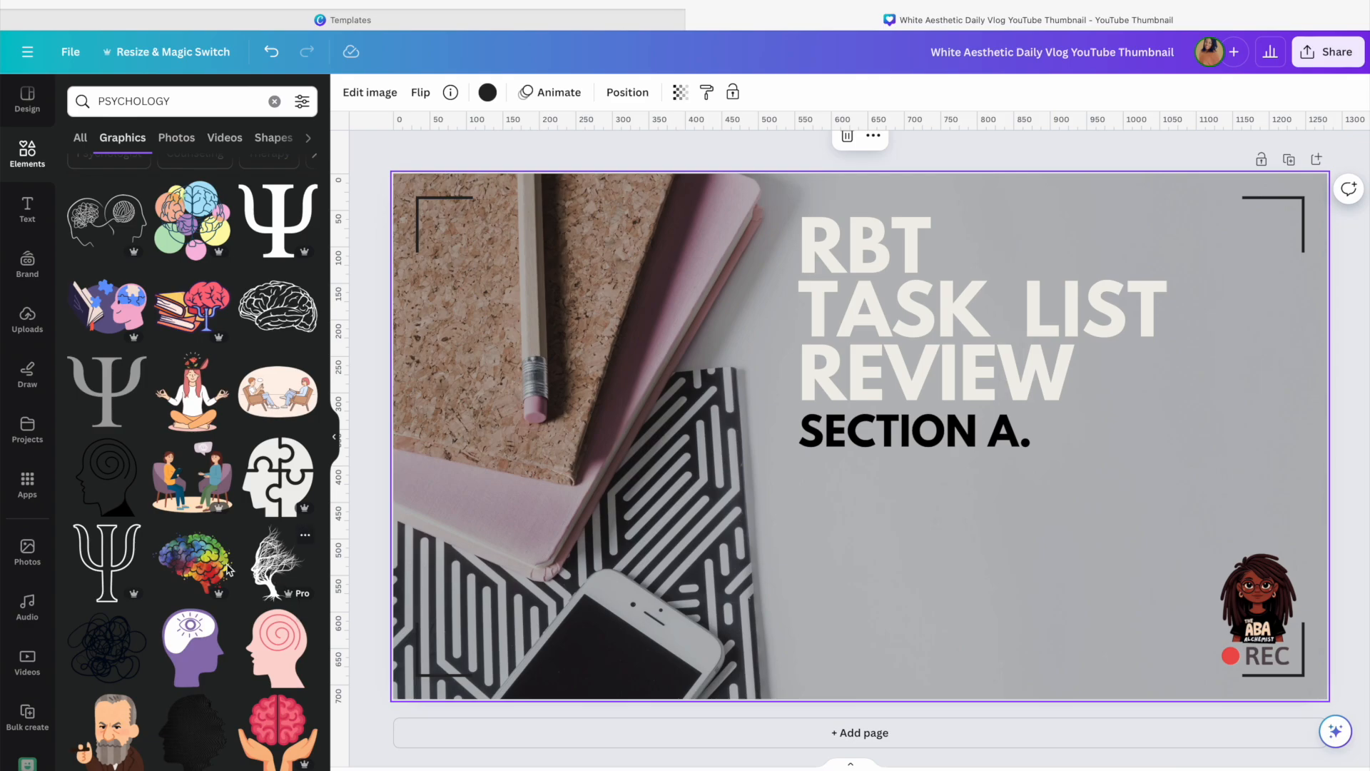
scroll(227, 568, down, 3)
scroll(217, 567, down, 3)
scroll(217, 568, up, 2)
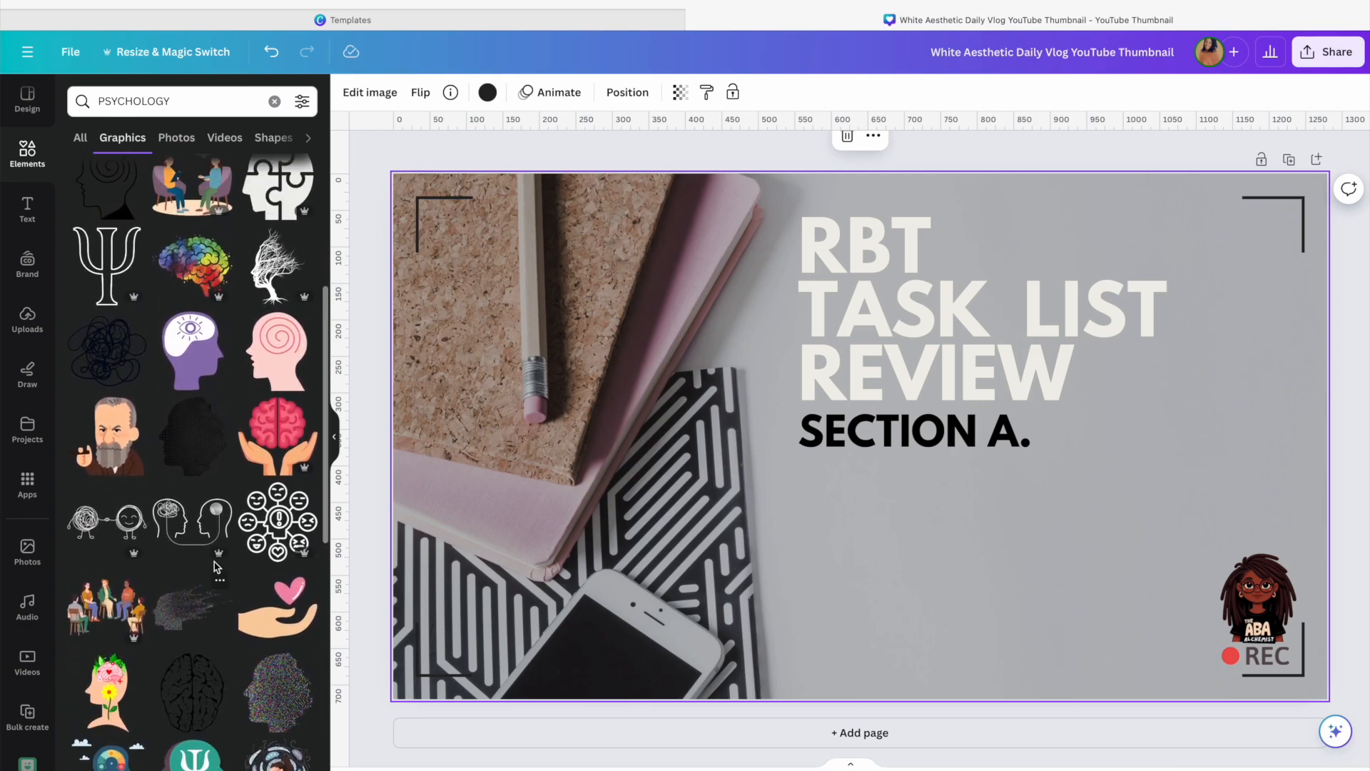
scroll(216, 567, up, 1)
Browse all logos in the brand kit
click(27, 266)
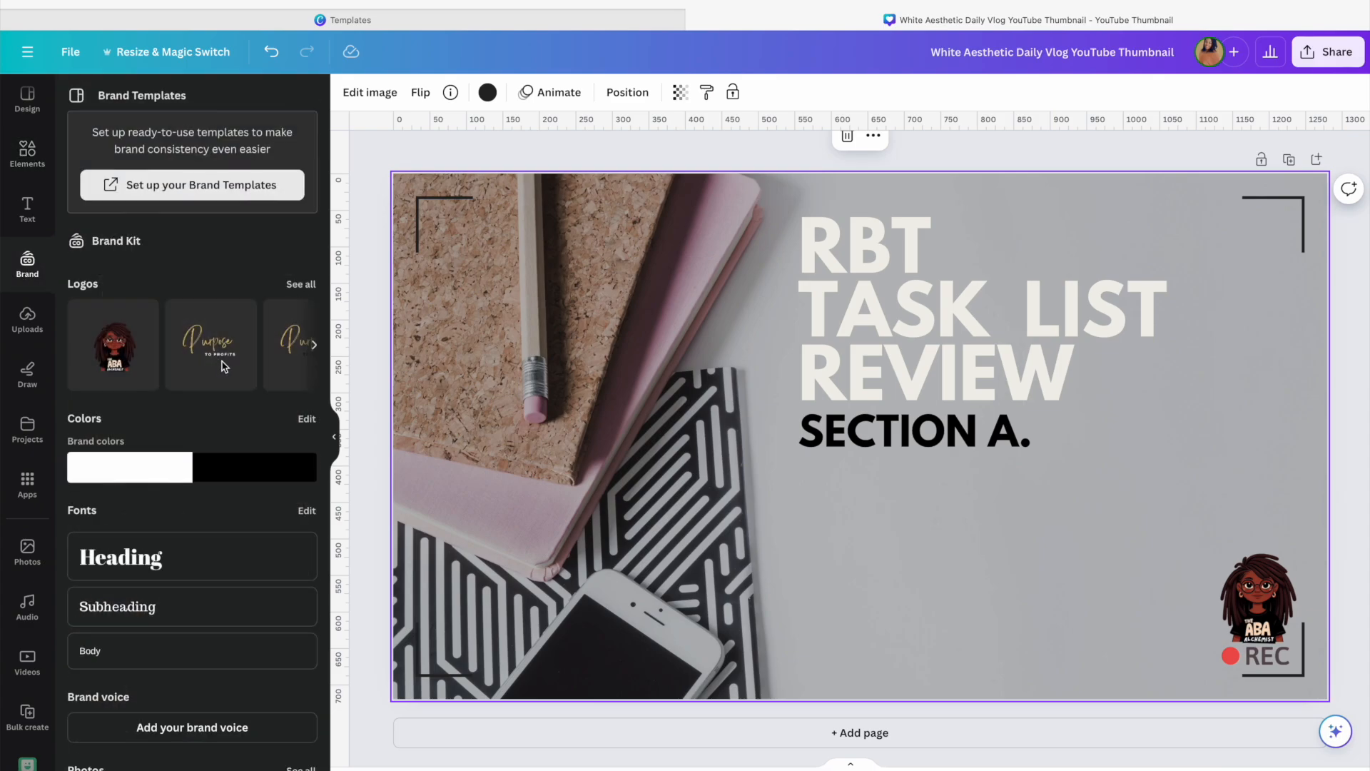
scroll(214, 350, right, 3)
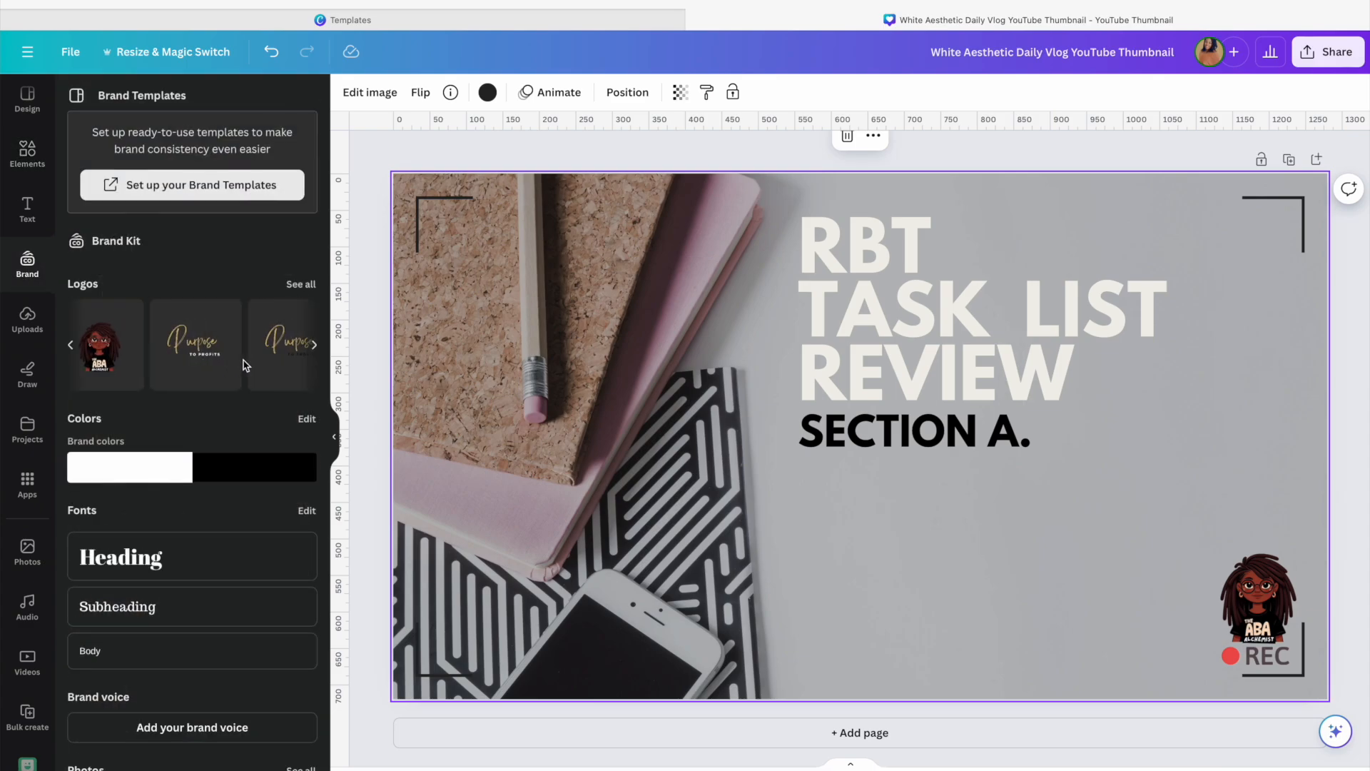
click(300, 285)
scroll(235, 410, down, 5)
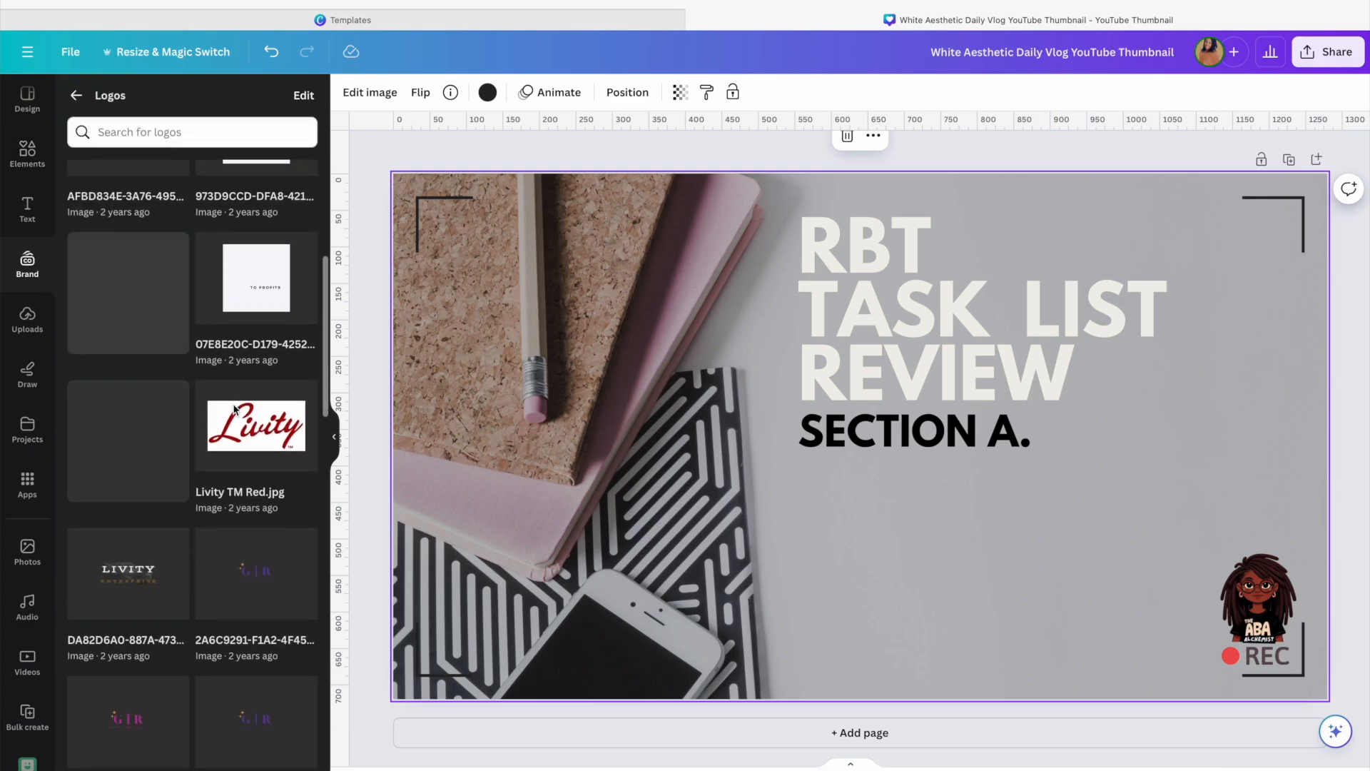
scroll(235, 410, down, 10)
scroll(235, 410, up, 8)
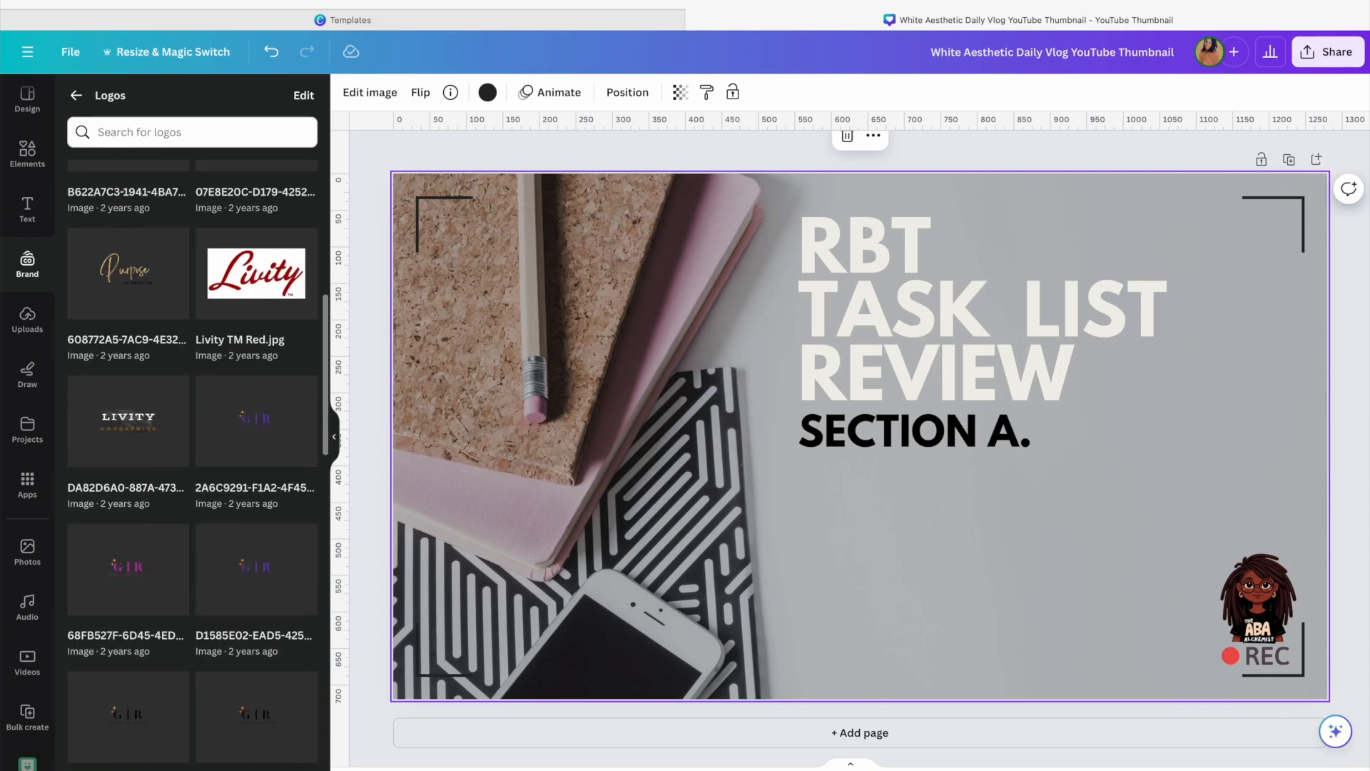
click(74, 95)
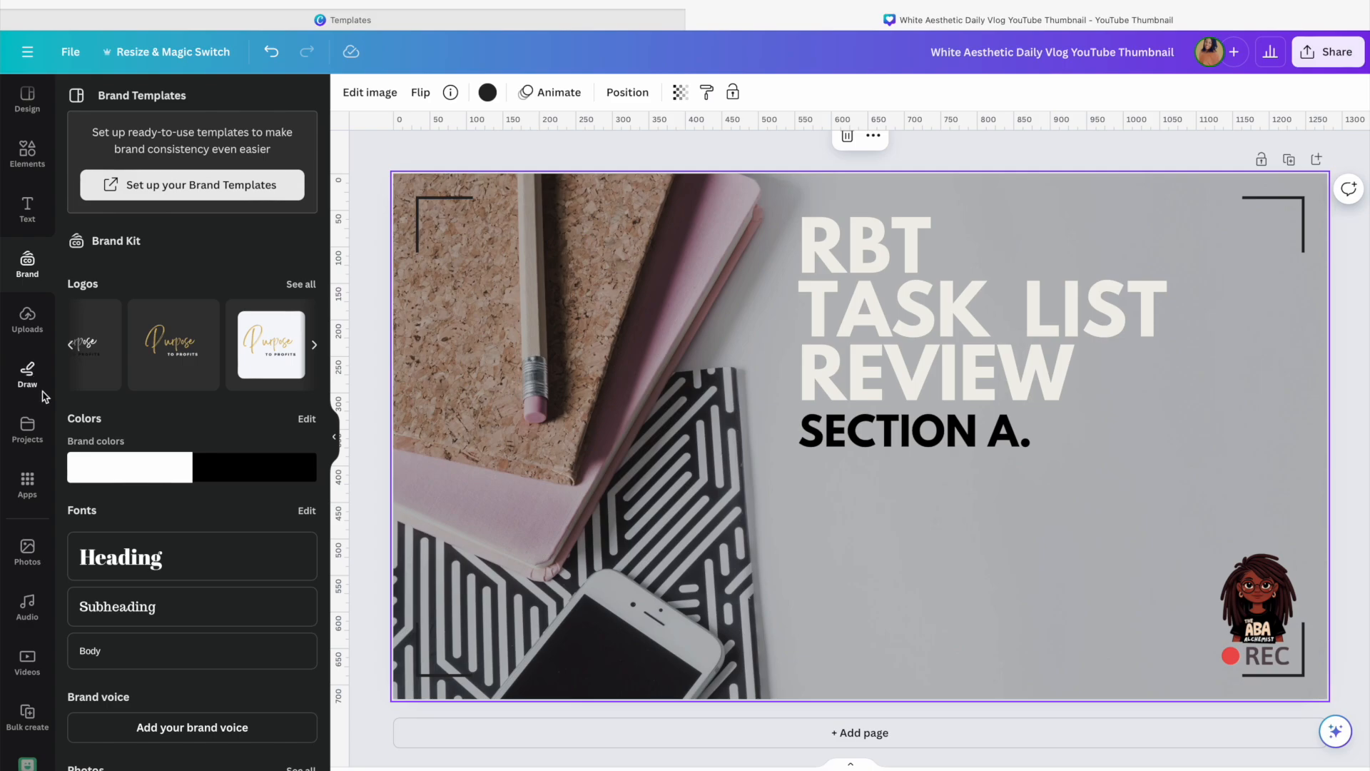
Add the tree-and-brain image from uploads to the design and move it toward the left
click(28, 321)
scroll(147, 332, down, 3)
scroll(145, 332, down, 10)
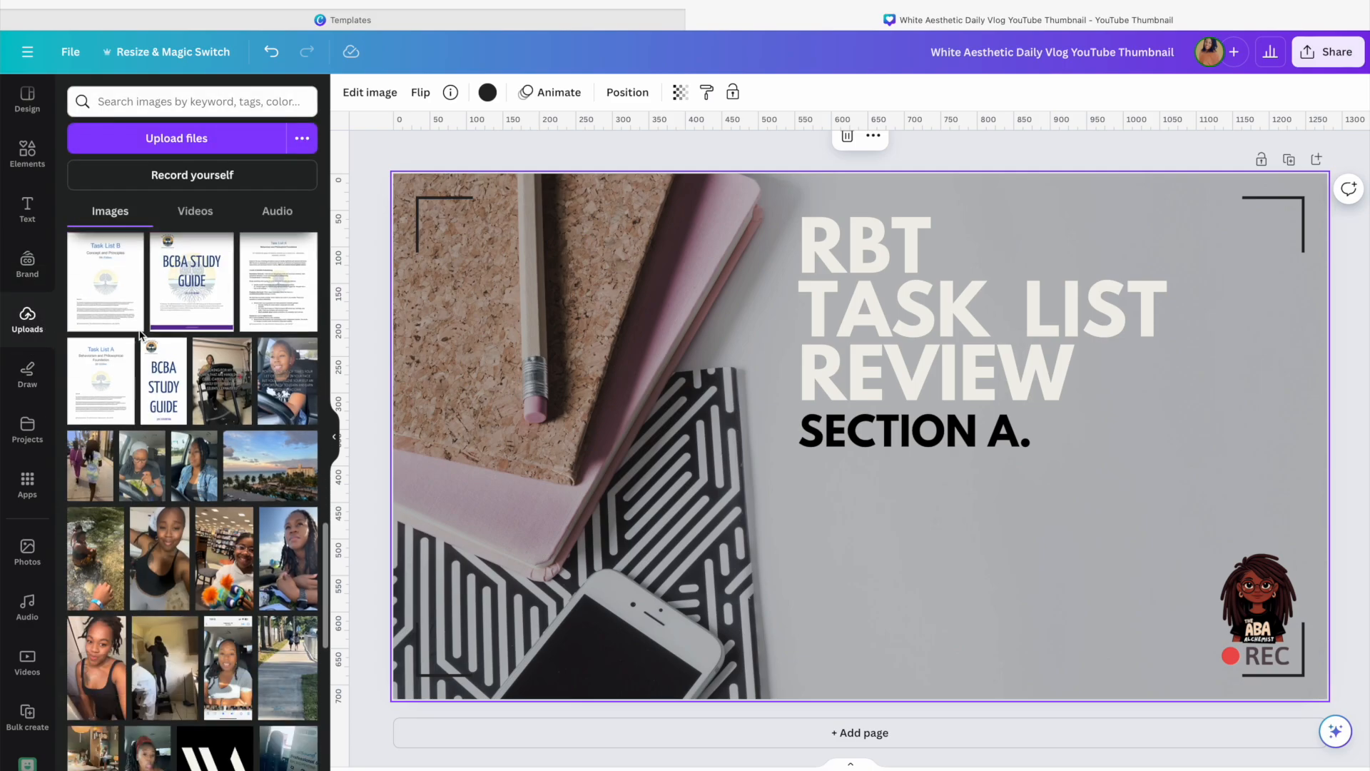
scroll(140, 334, down, 10)
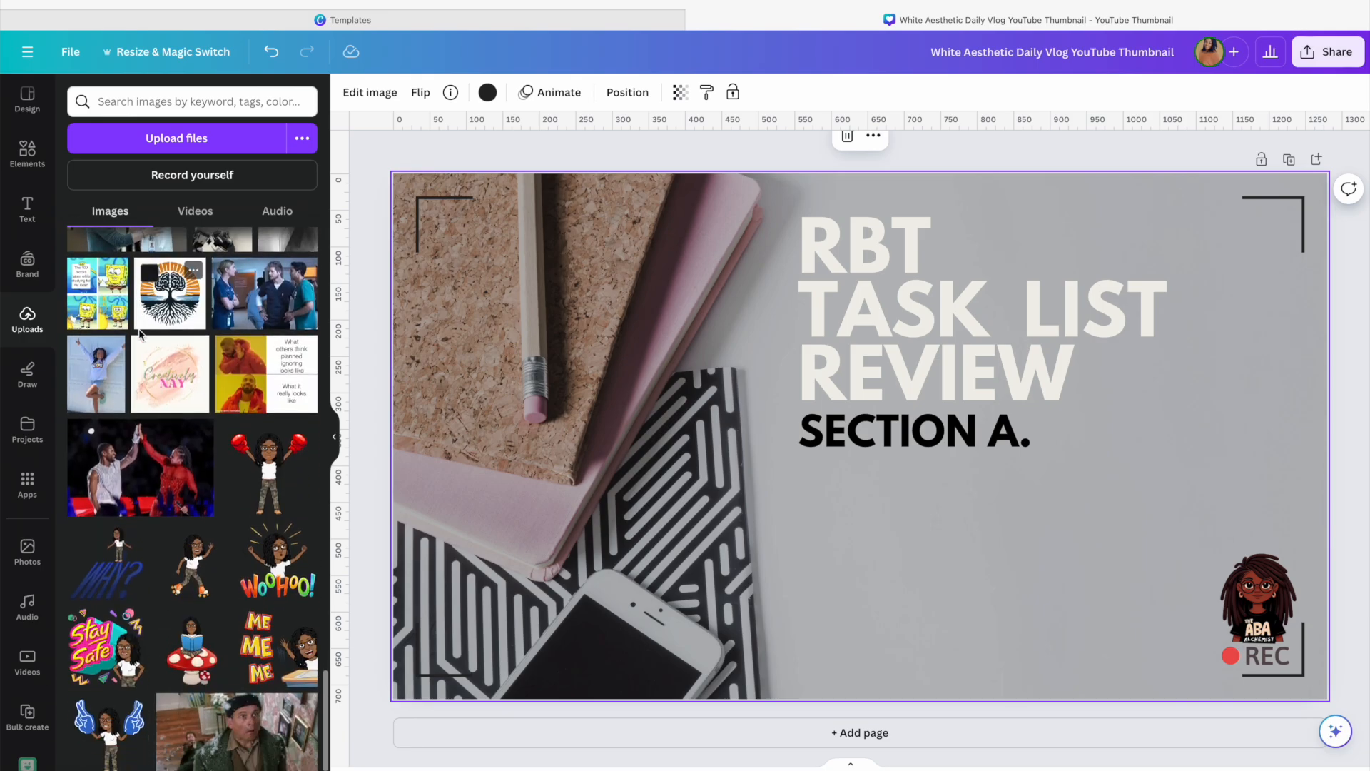
click(166, 291)
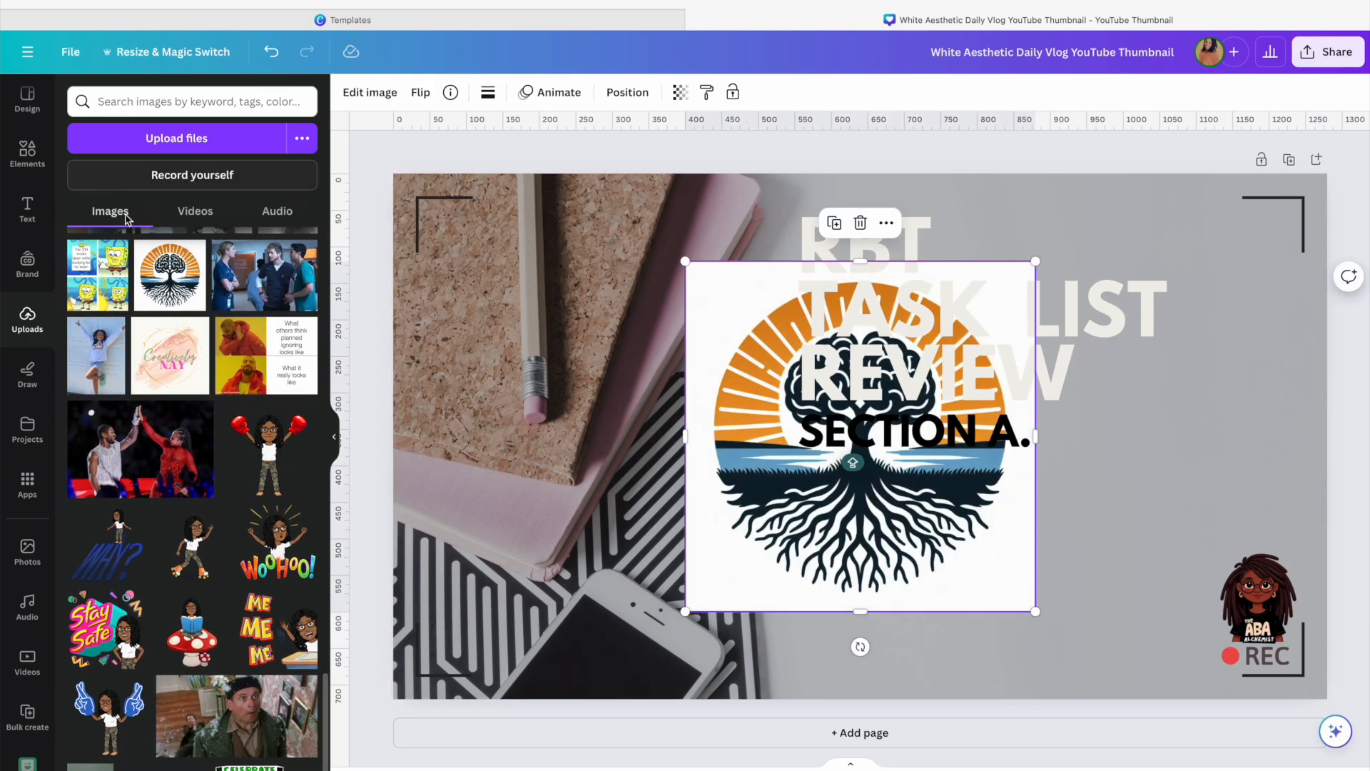
click(28, 151)
drag(936, 546, 722, 587)
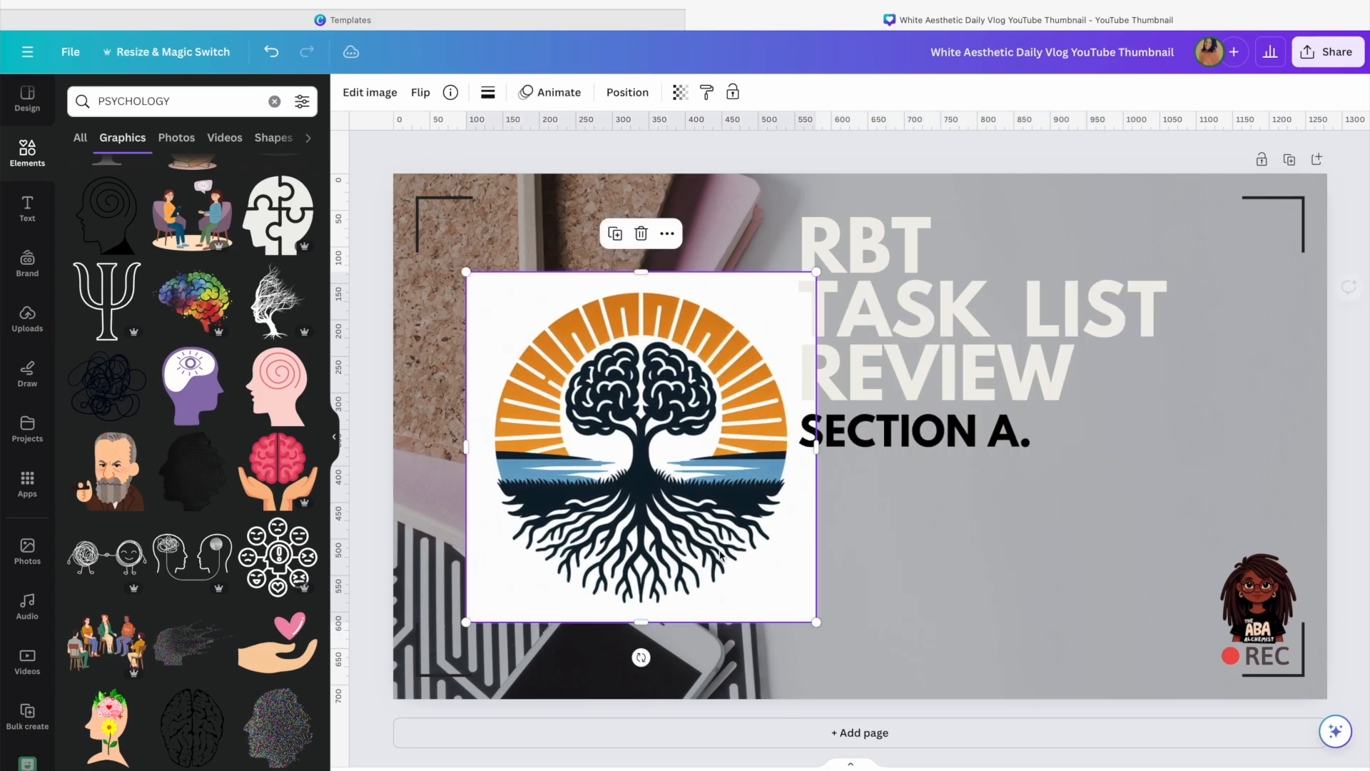
Remove the tree image's background with BG Remover and open the full list of filters
click(368, 93)
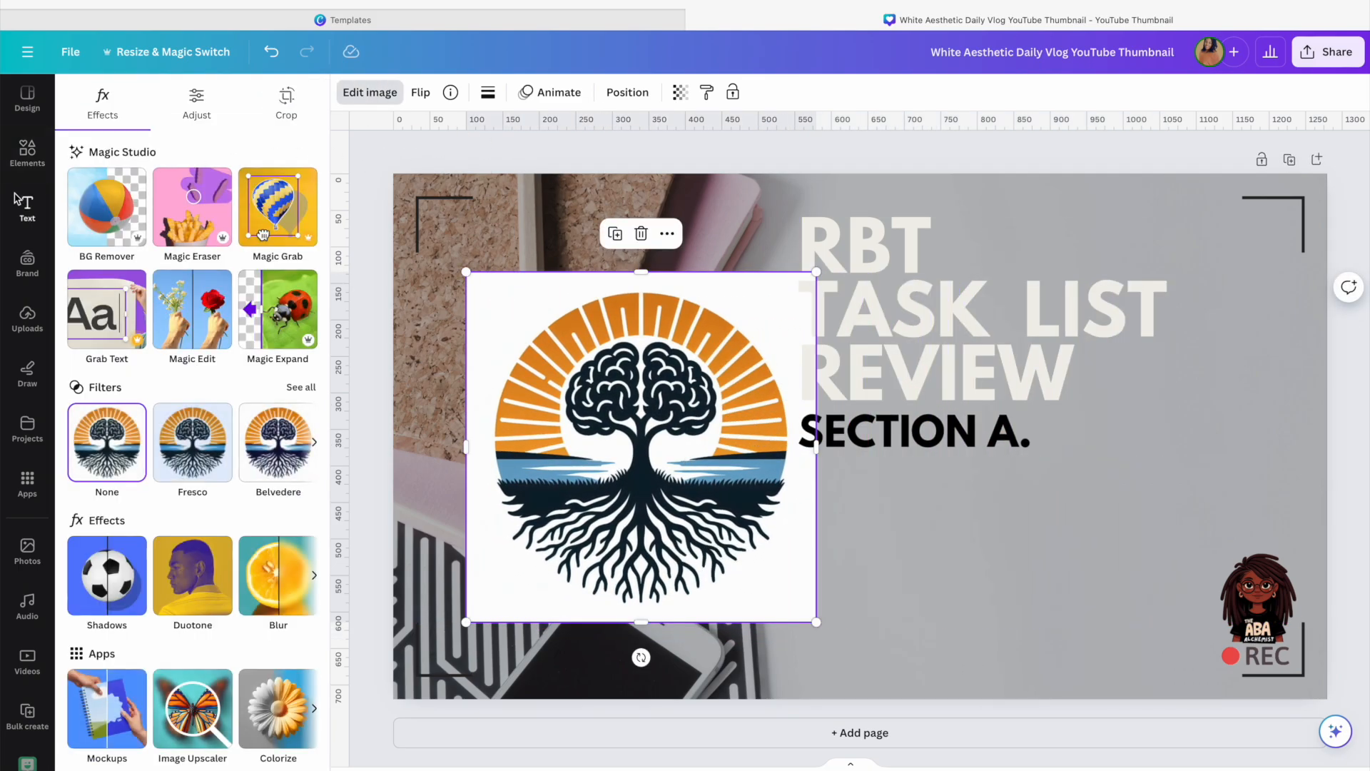
click(92, 207)
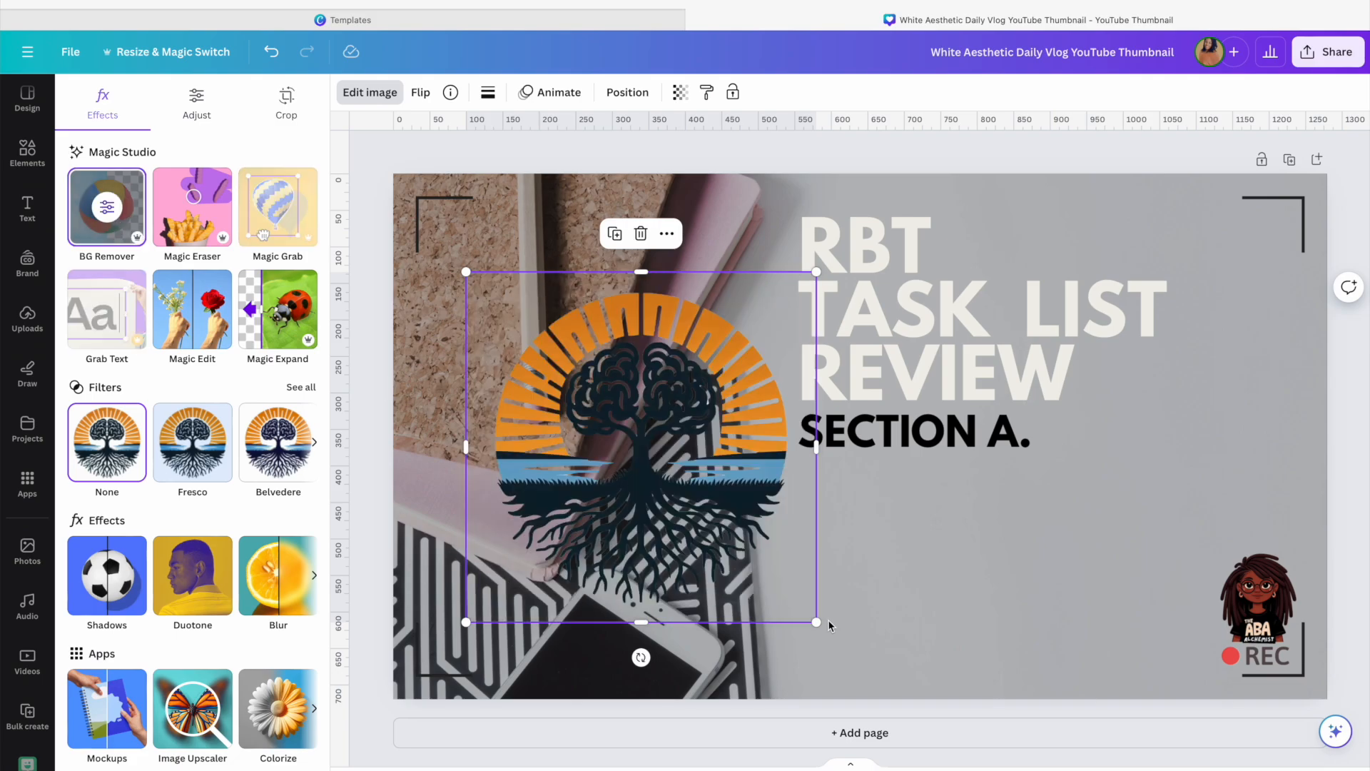
drag(778, 603, 801, 583)
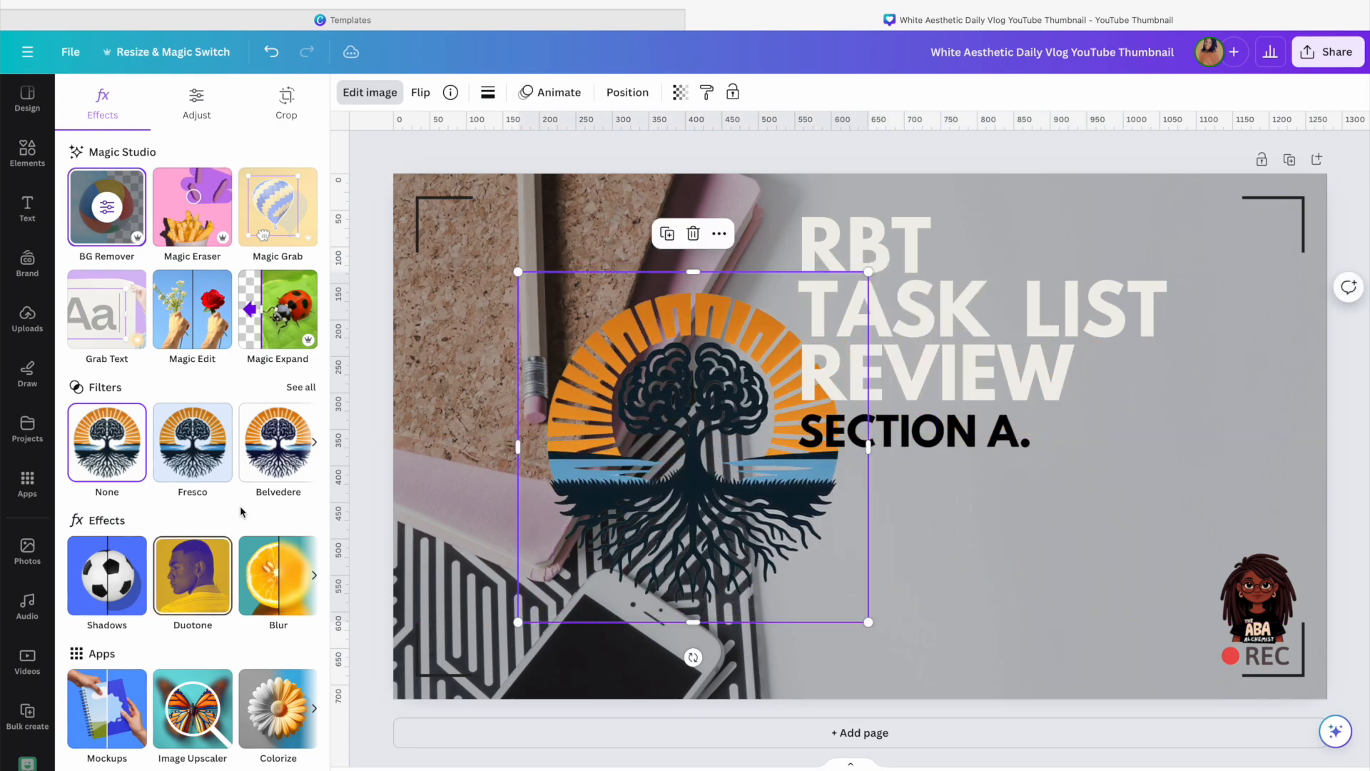
click(299, 386)
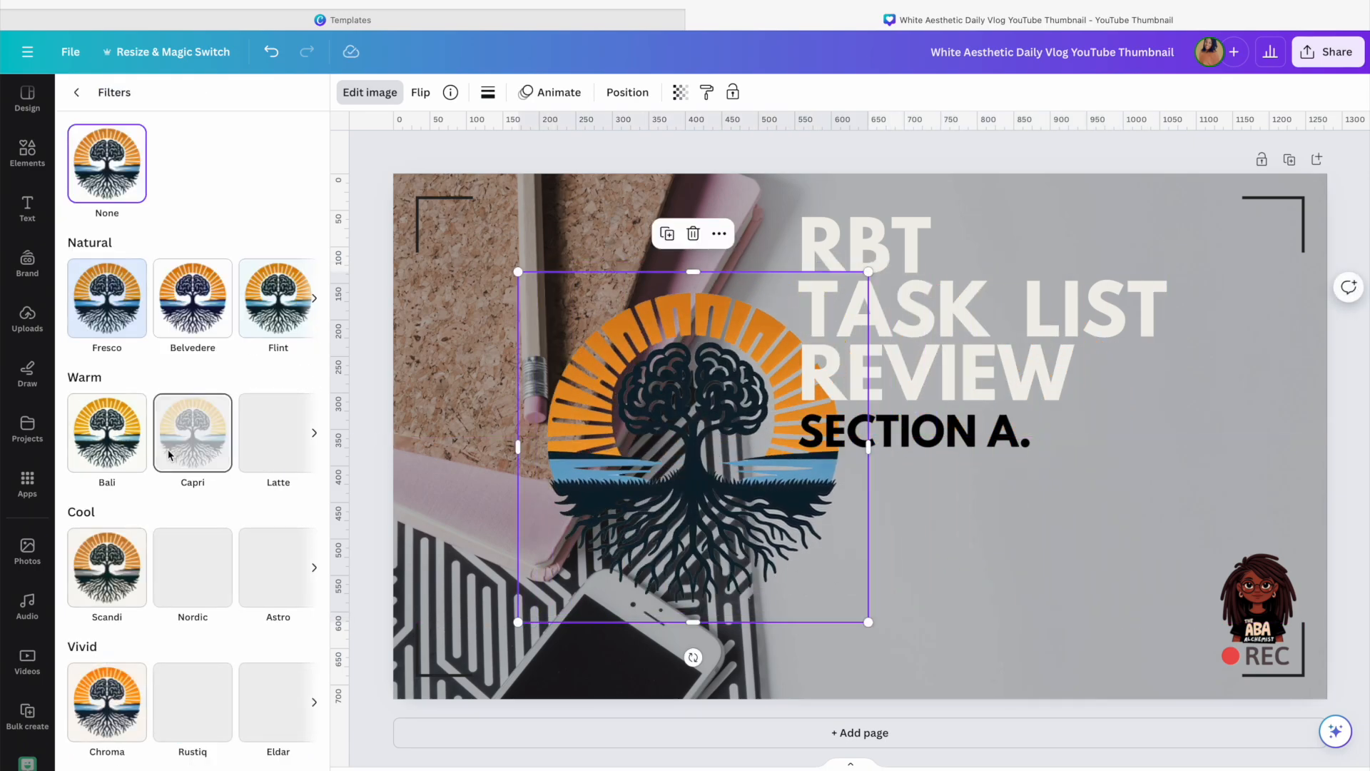
scroll(173, 471, down, 5)
scroll(174, 490, down, 2)
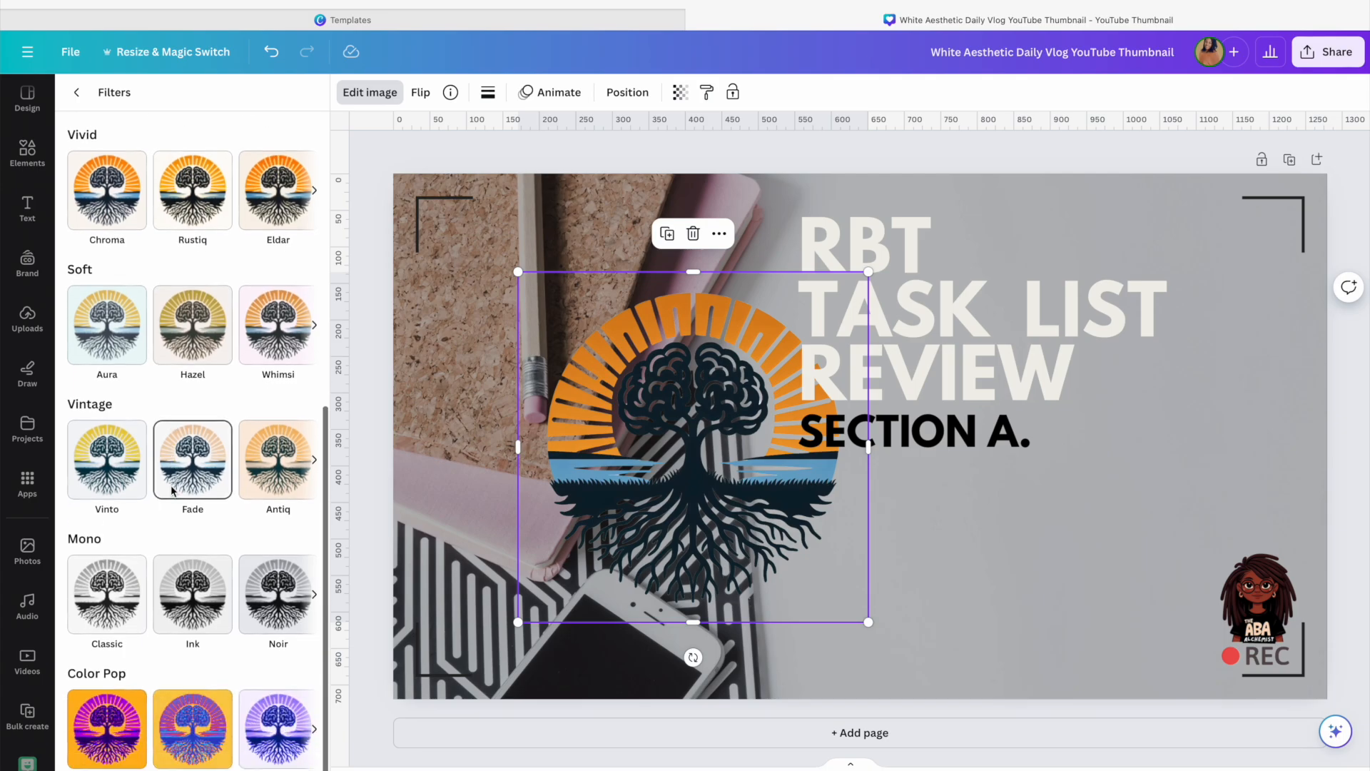
Move the tree image behind the title text and set its transparency to 16
drag(689, 492, 969, 481)
click(680, 92)
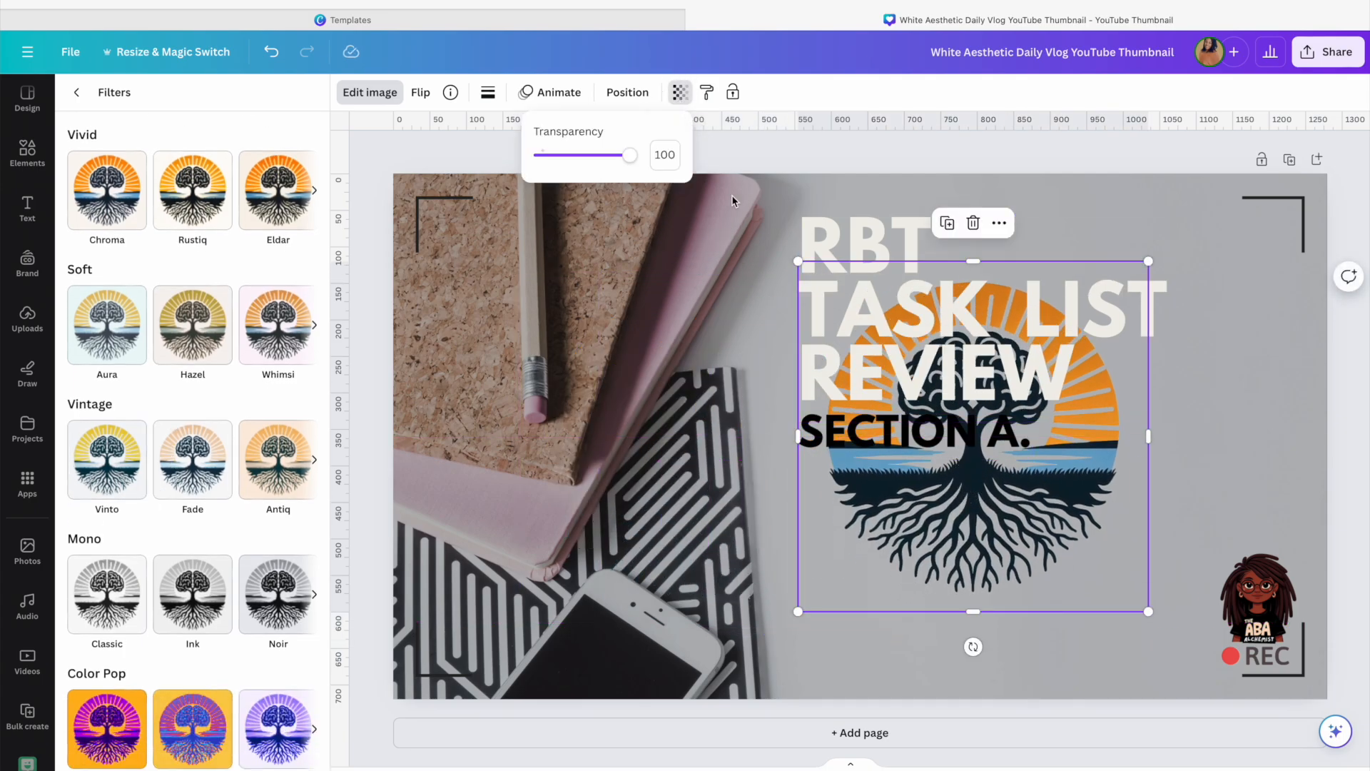
drag(629, 155, 560, 162)
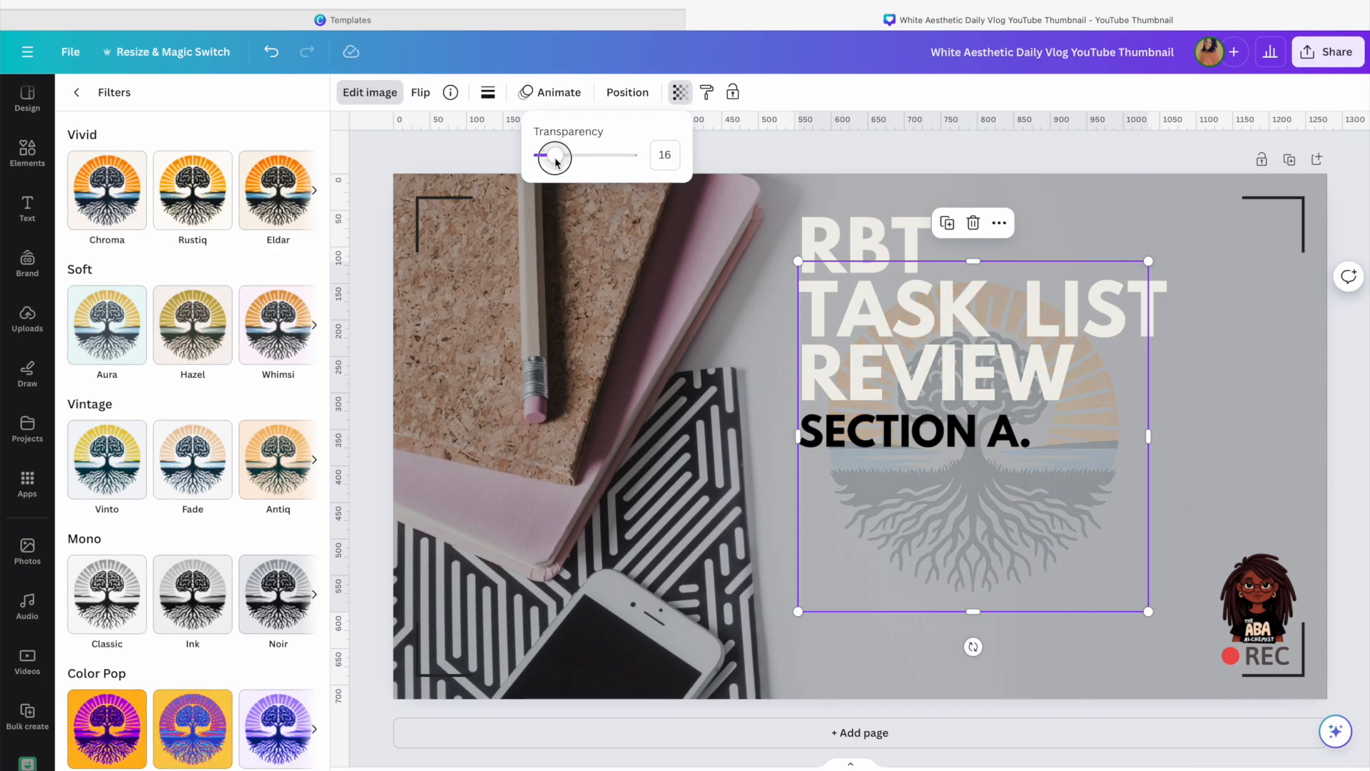
Shrink the tree image, reposition and enlarge it in the upper-left area, then delete it
drag(1148, 612, 895, 360)
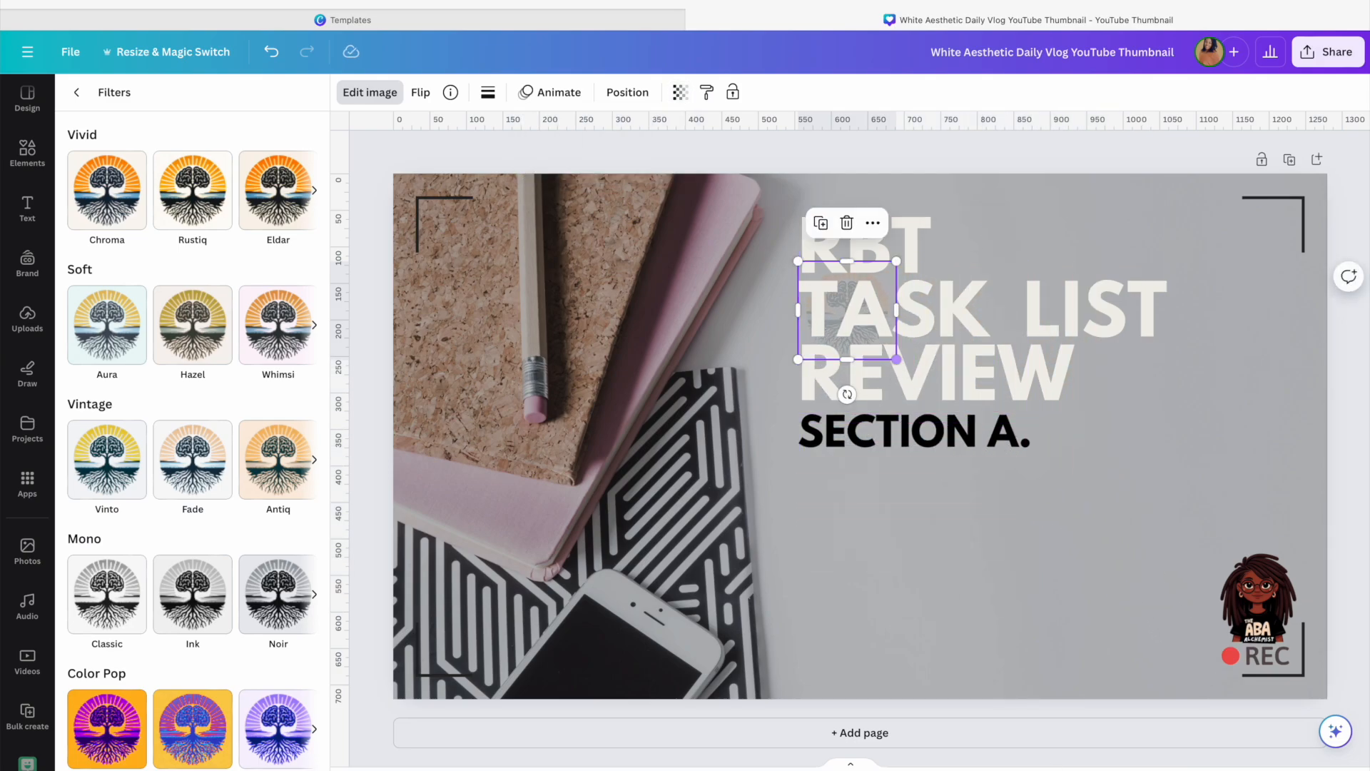
mouse_move(888, 283)
mouse_down()
mouse_move(704, 429)
mouse_move(635, 635)
mouse_move(564, 404)
mouse_move(502, 294)
mouse_up()
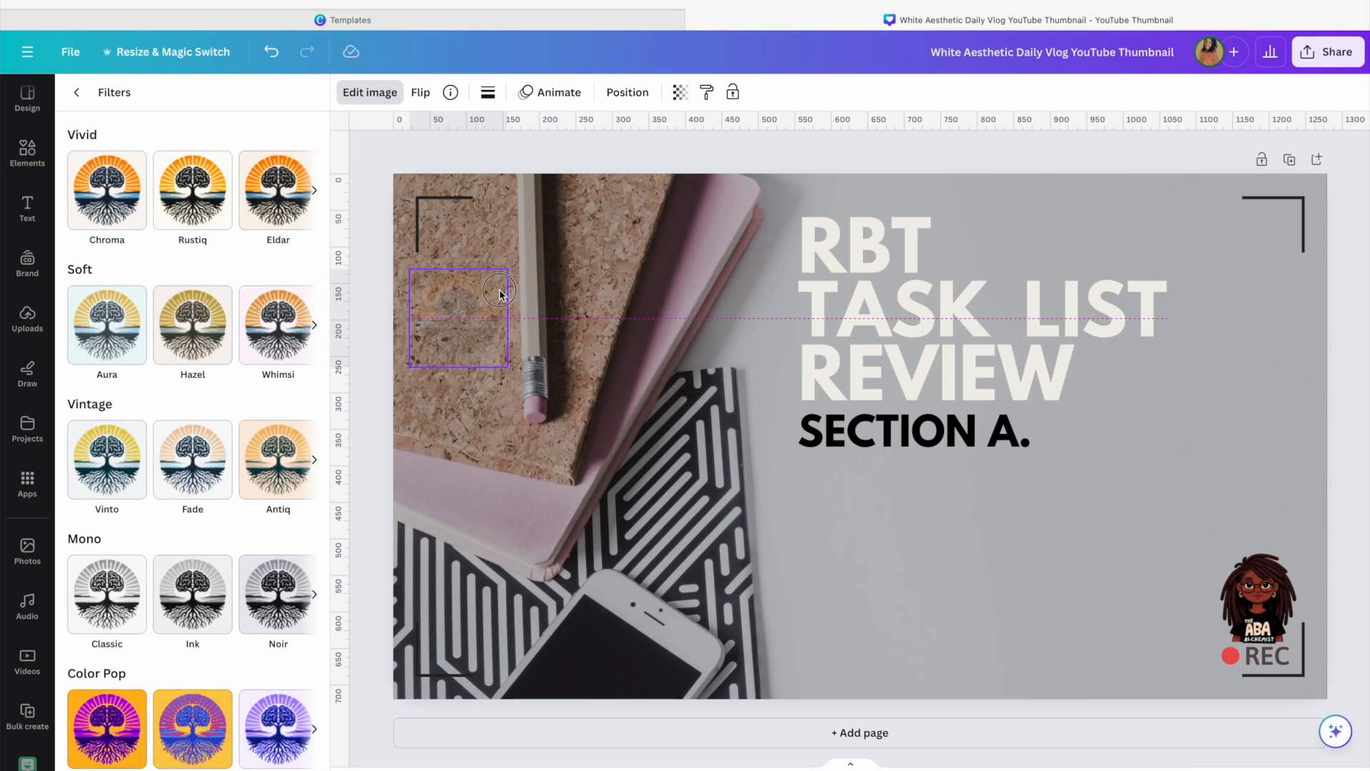
drag(499, 293, 504, 298)
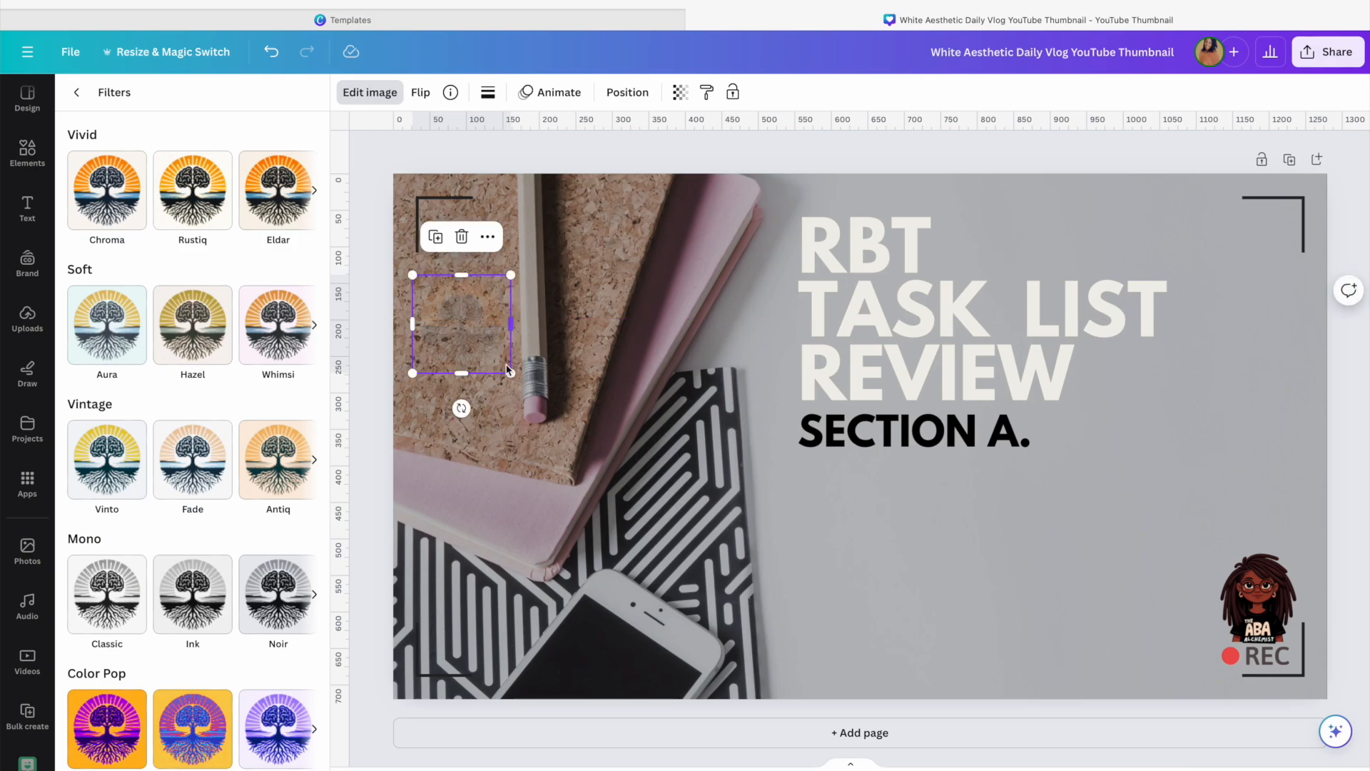
drag(512, 376, 783, 511)
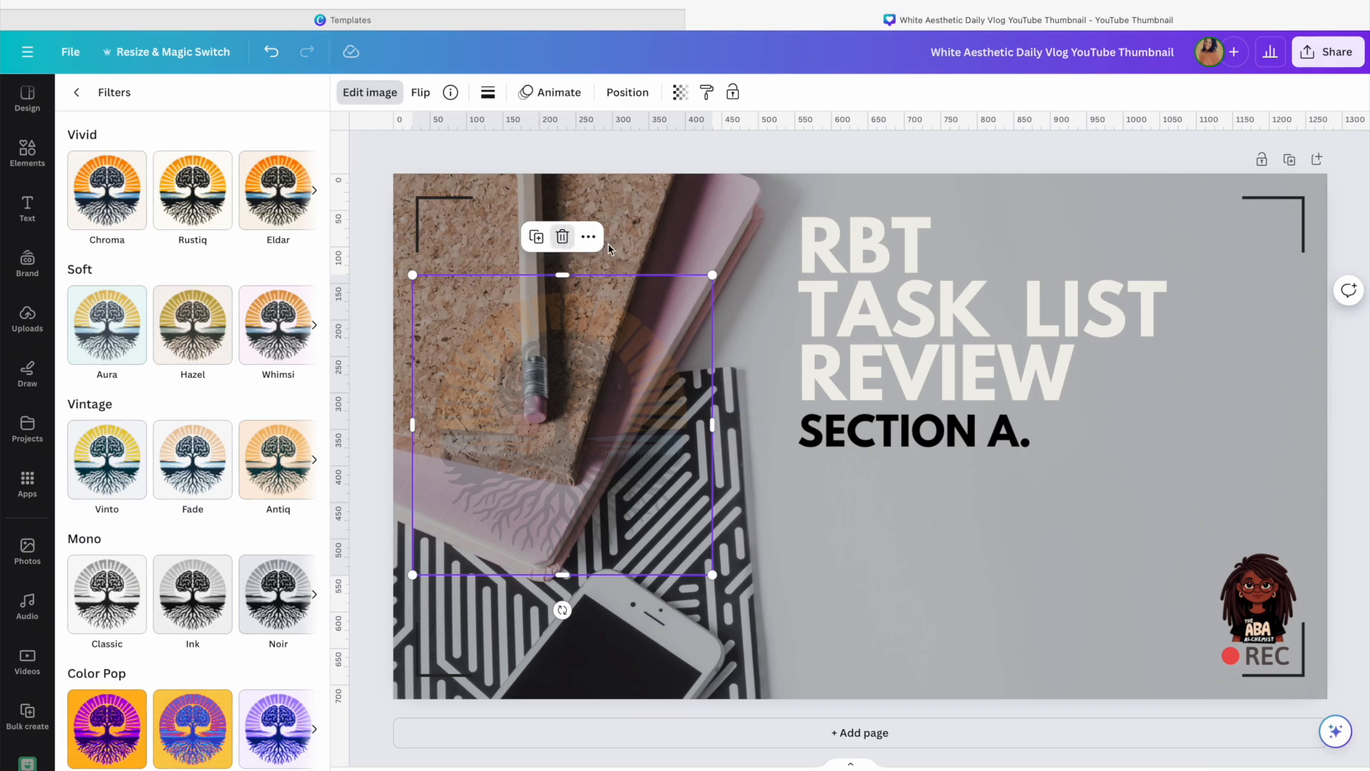
click(563, 236)
Add the brain outline graphic from the PSYCHOLOGY results and place it to the right of the title
scroll(121, 250, up, 5)
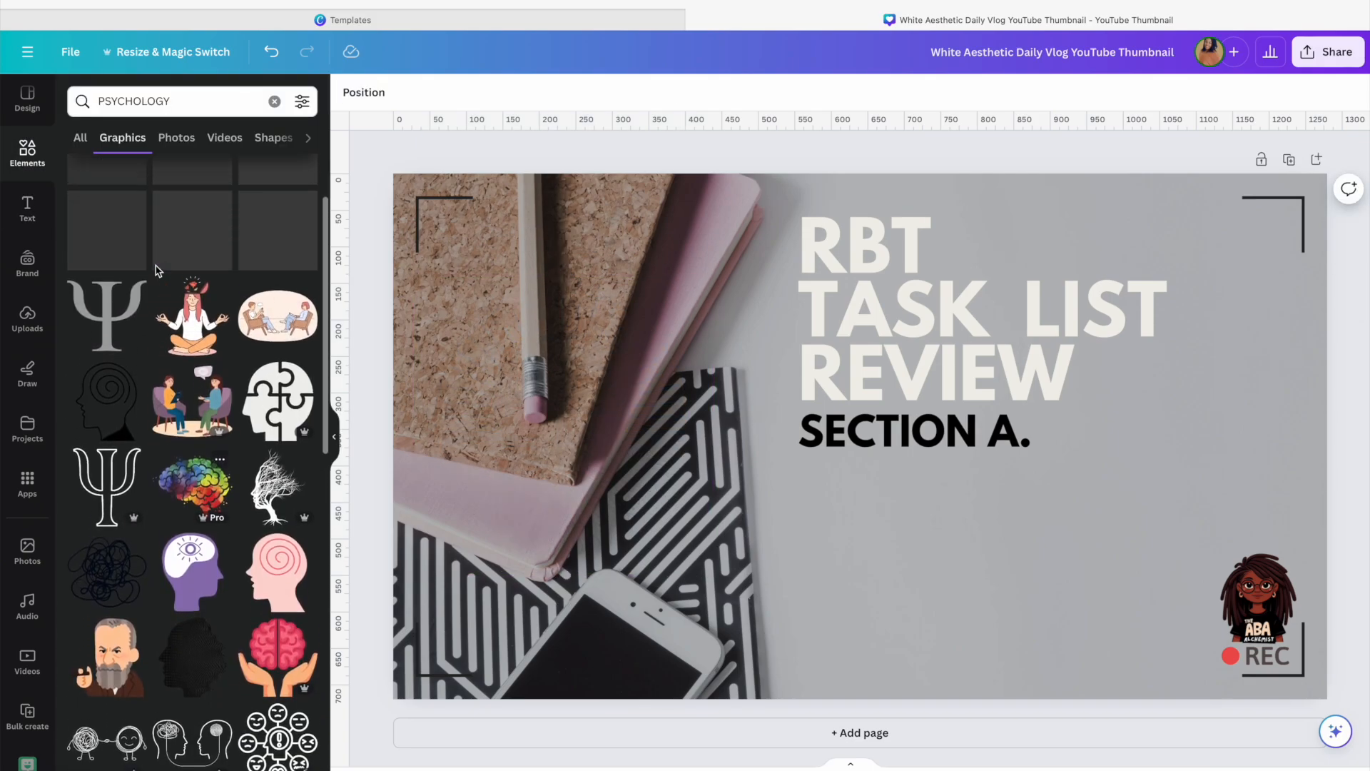
scroll(157, 270, down, 1)
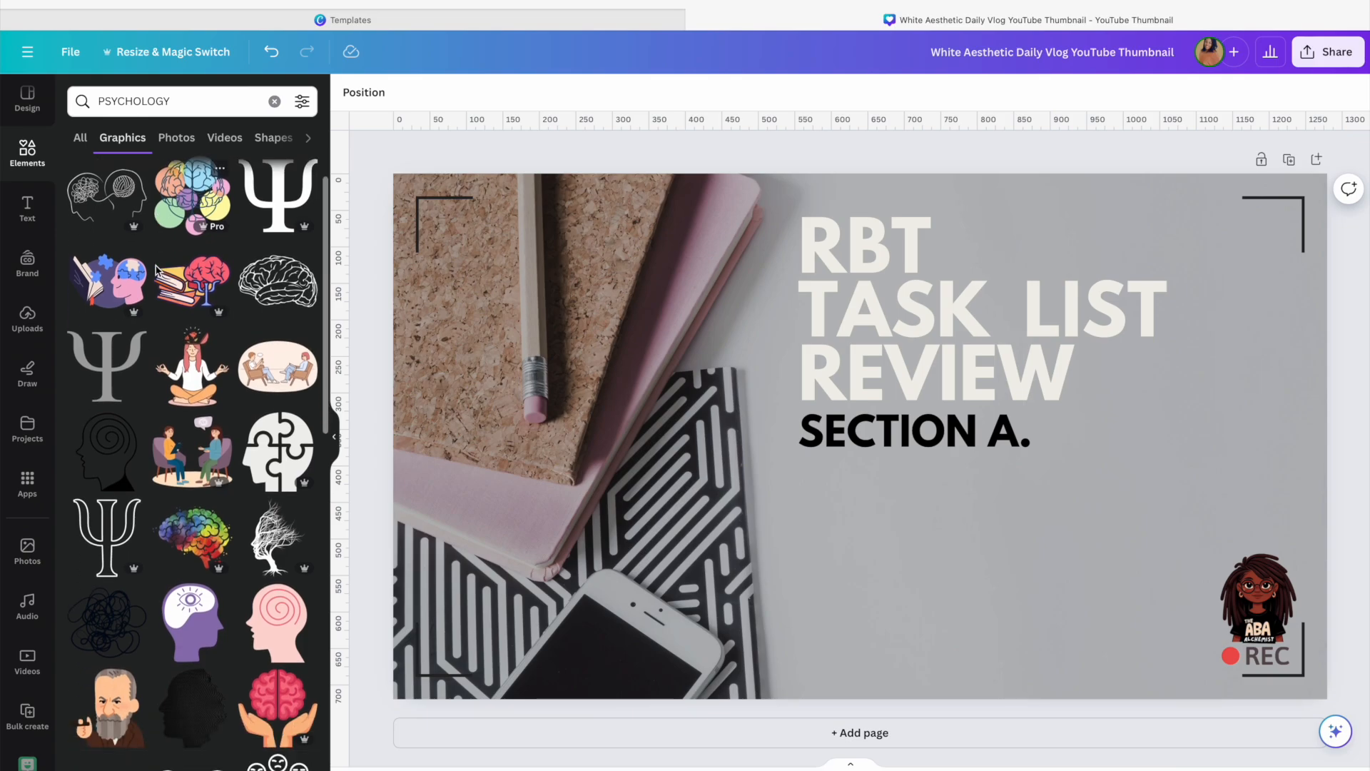
scroll(157, 270, down, 4)
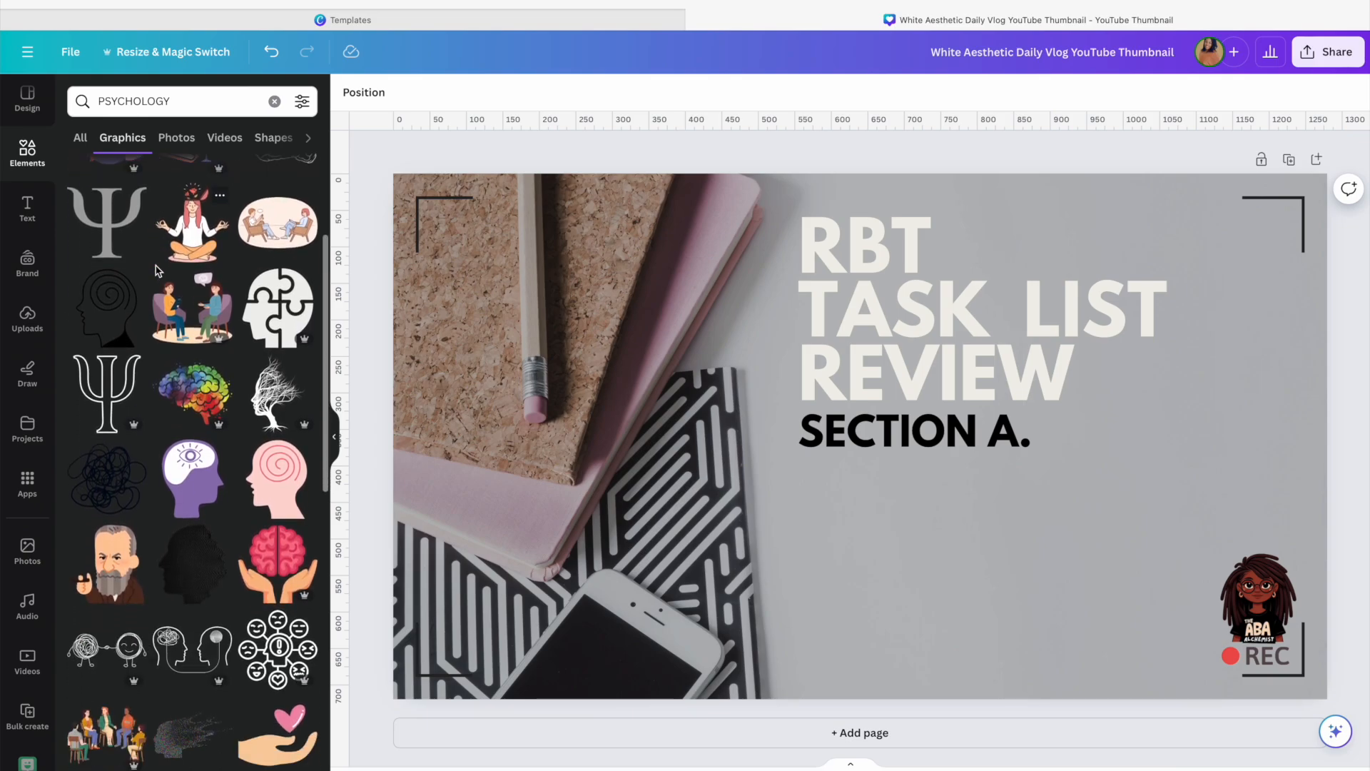
scroll(158, 270, down, 6)
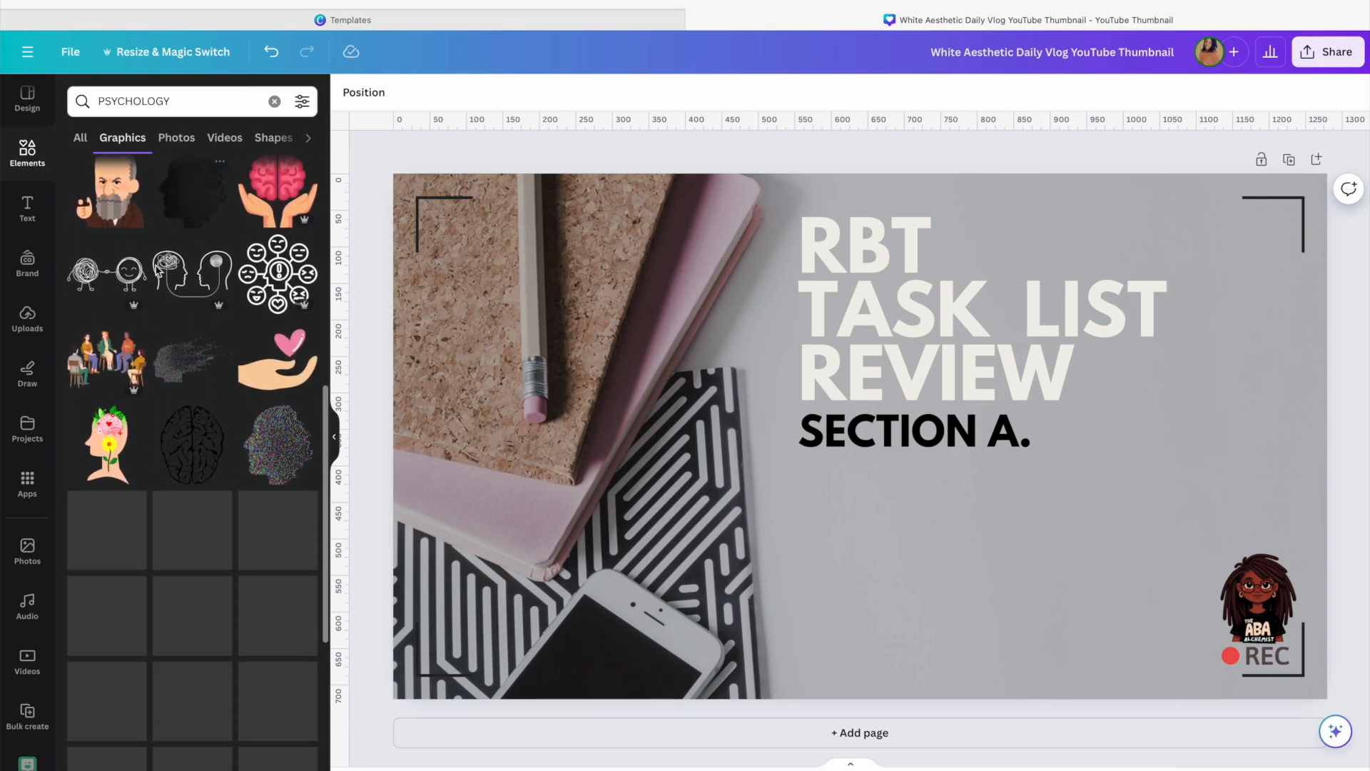
scroll(158, 269, down, 1)
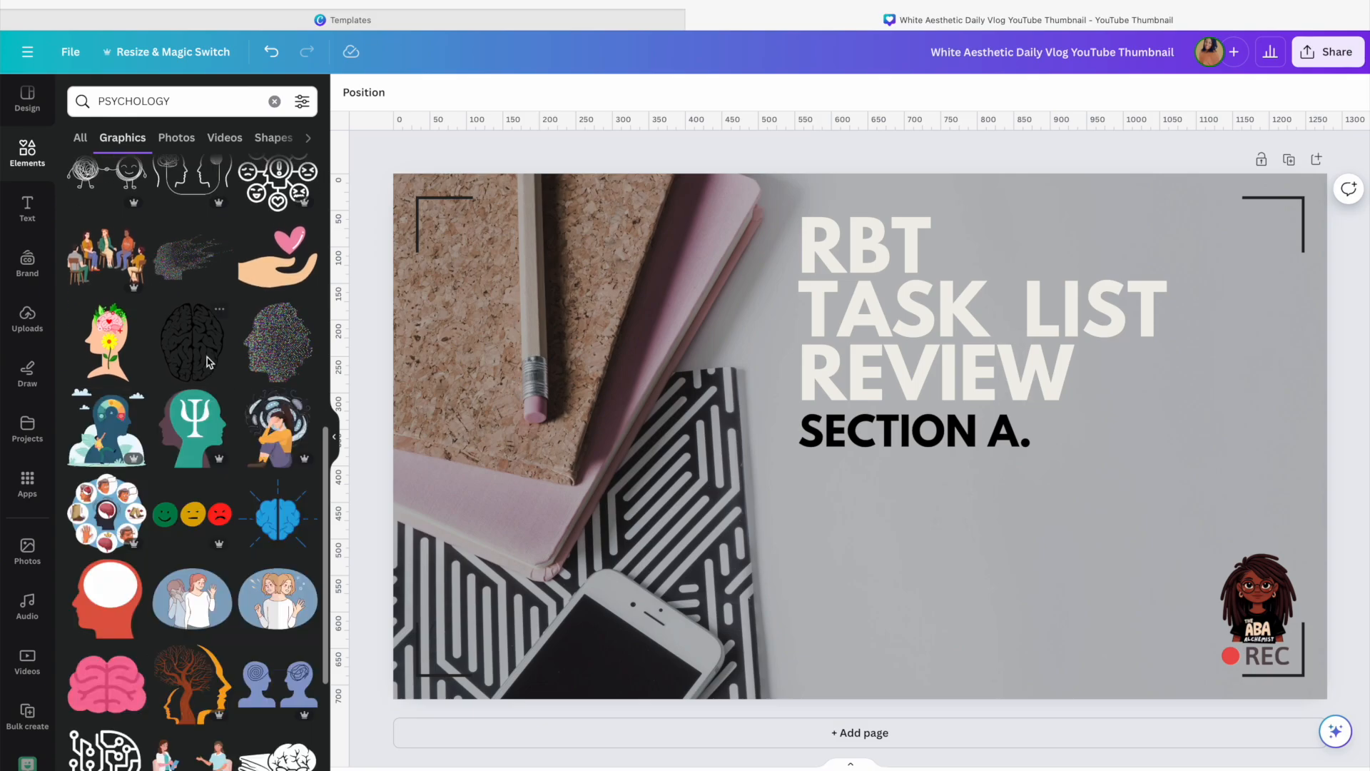
click(191, 341)
drag(937, 535, 1176, 471)
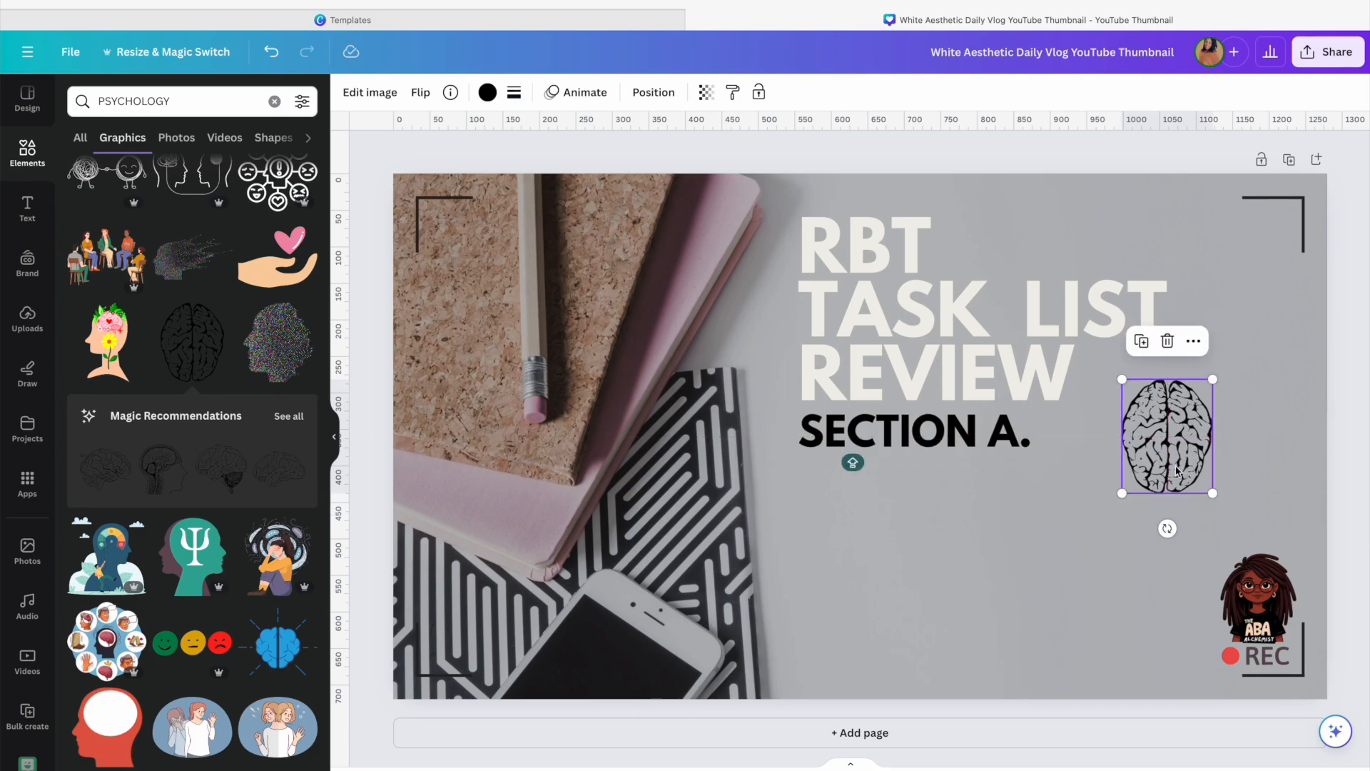
Recolor the brain outline graphic white and rotate it slightly
click(488, 92)
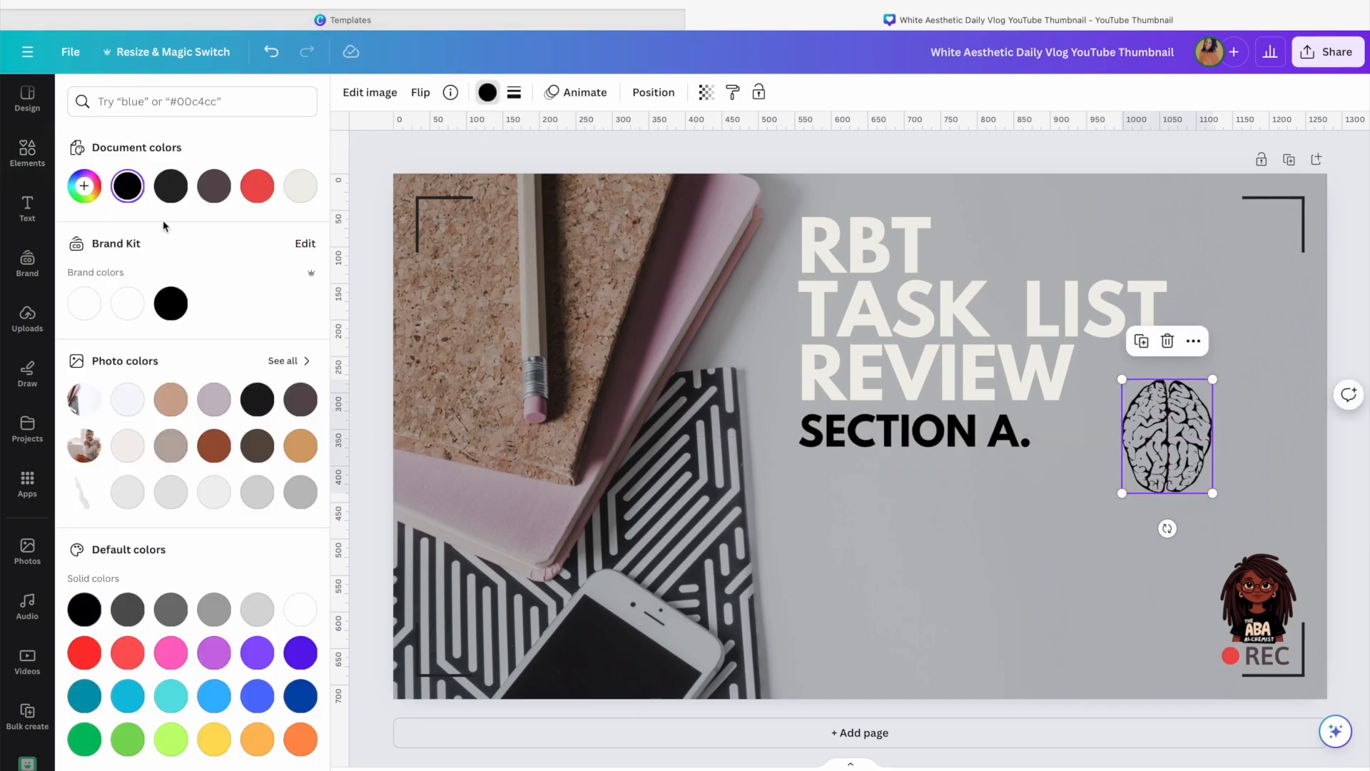
click(82, 311)
drag(1177, 534, 1138, 528)
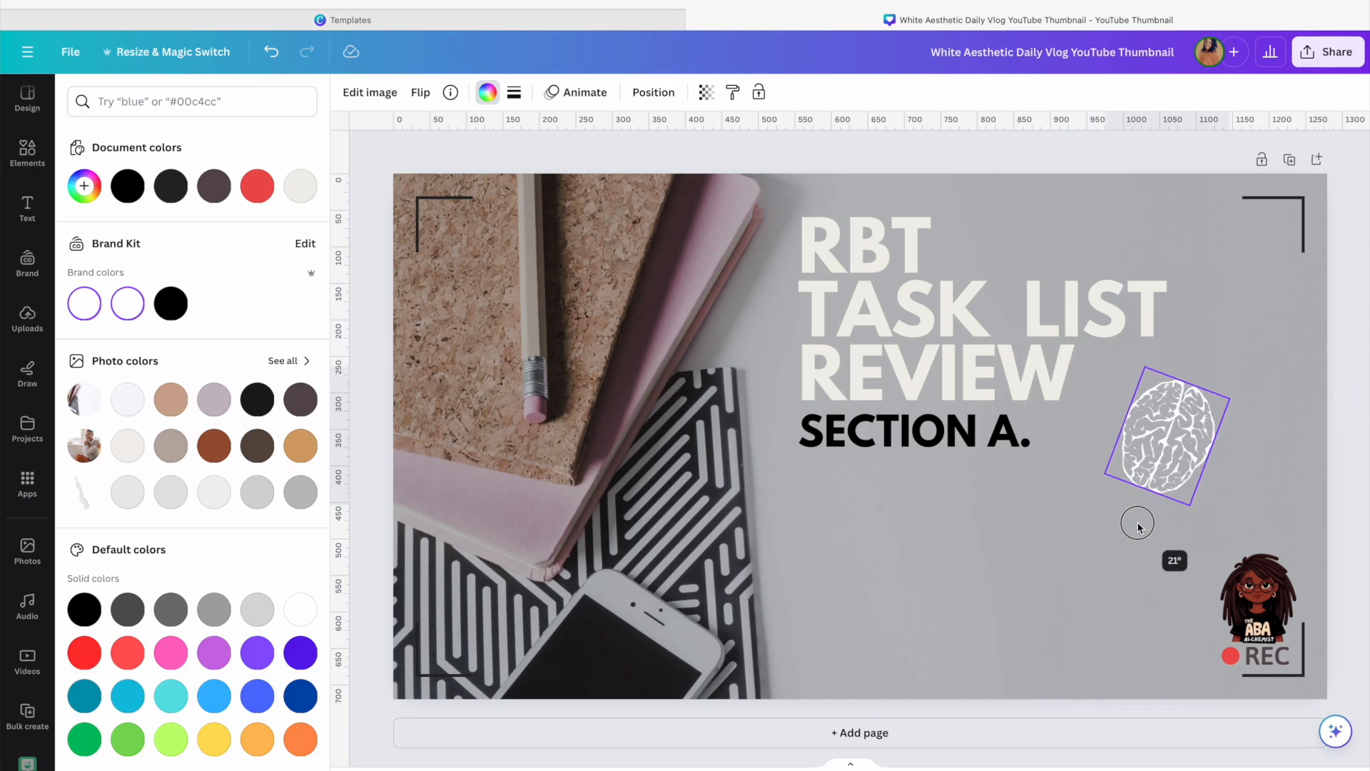
Lower the brain graphic's transparency so it appears faded
click(706, 92)
drag(662, 155, 583, 155)
click(1078, 506)
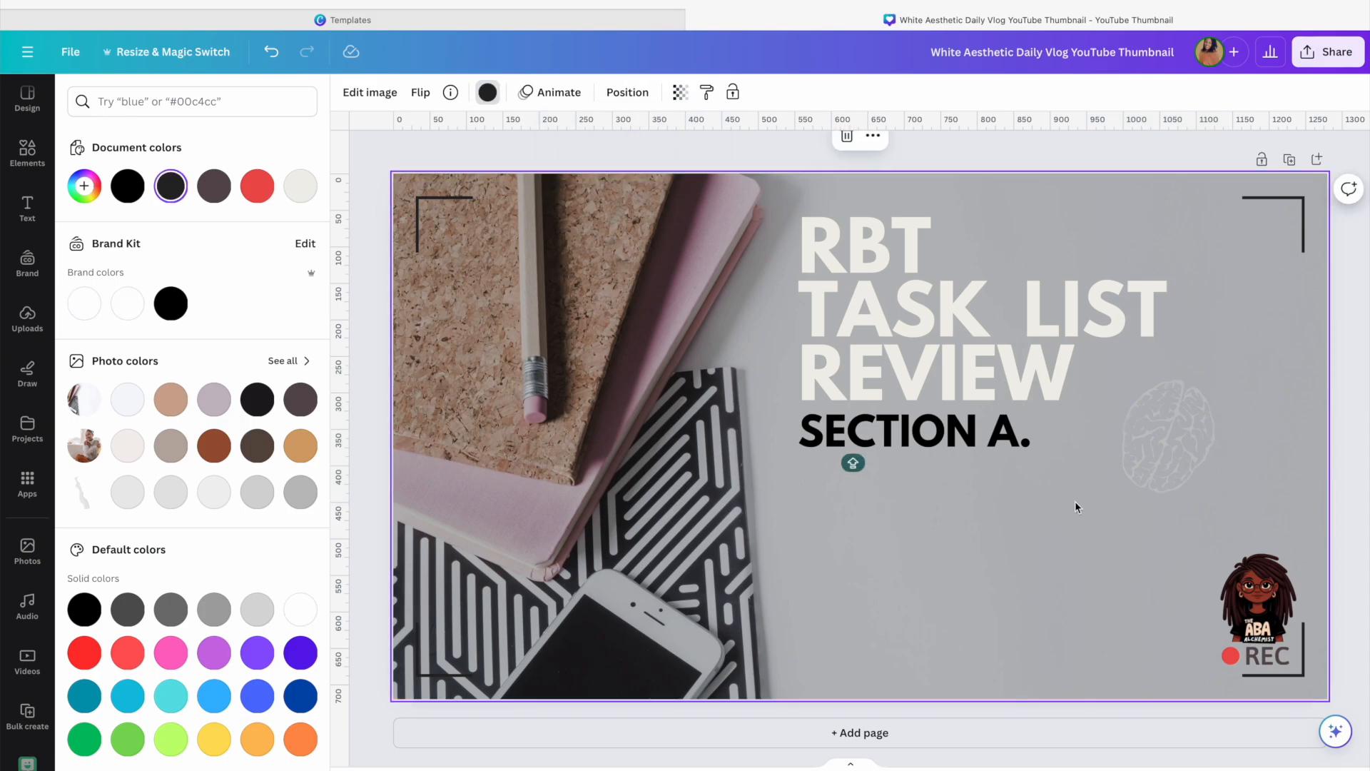
Search the elements library for THERAPY, then refine the search to KIDS THERAPY
click(28, 151)
click(189, 100)
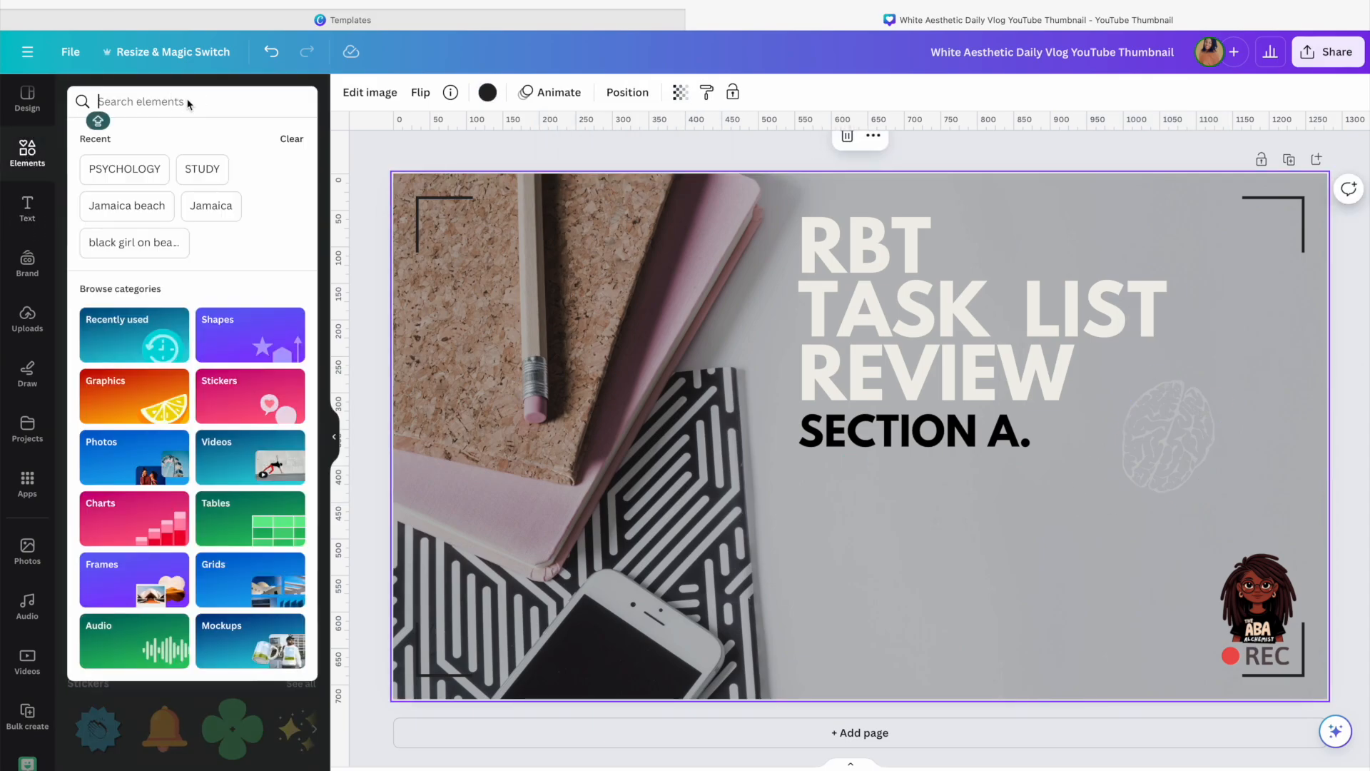
text(THERAPY)
key(Return)
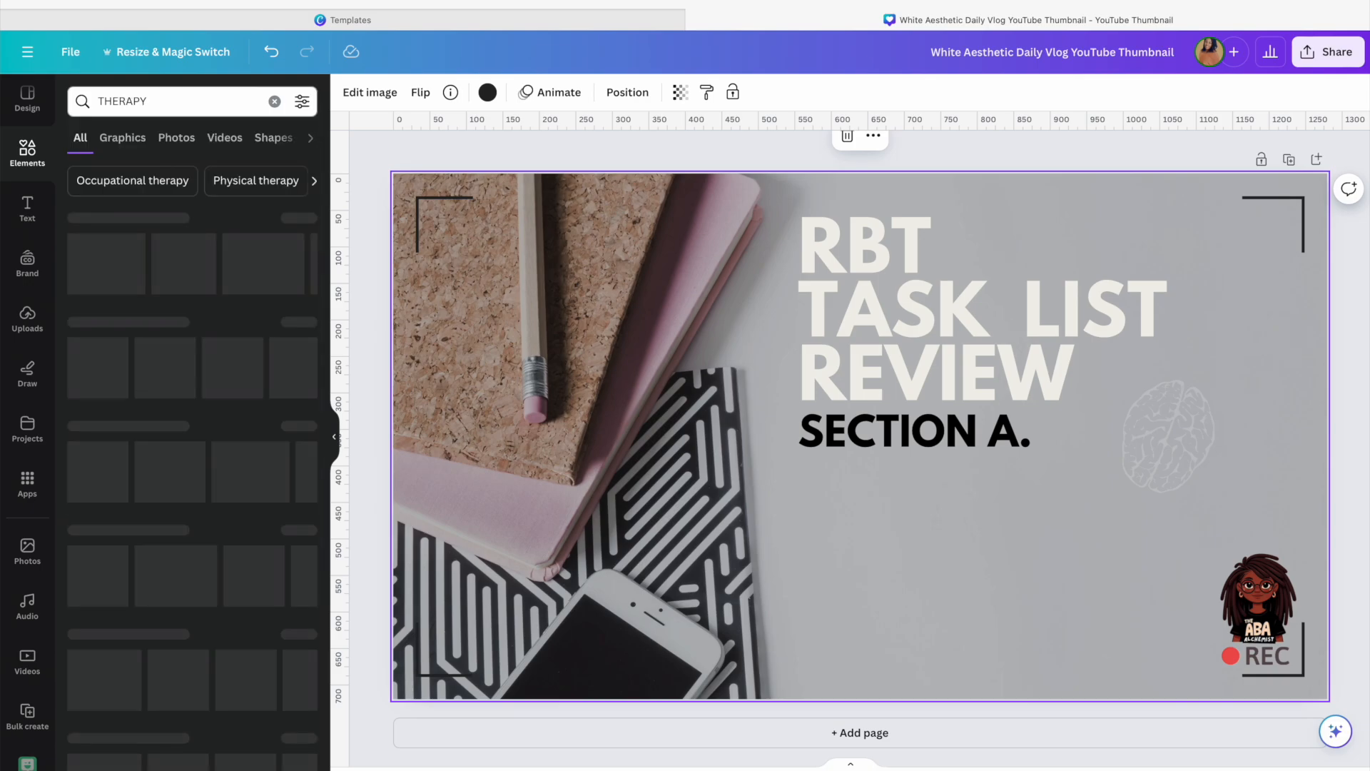
click(314, 263)
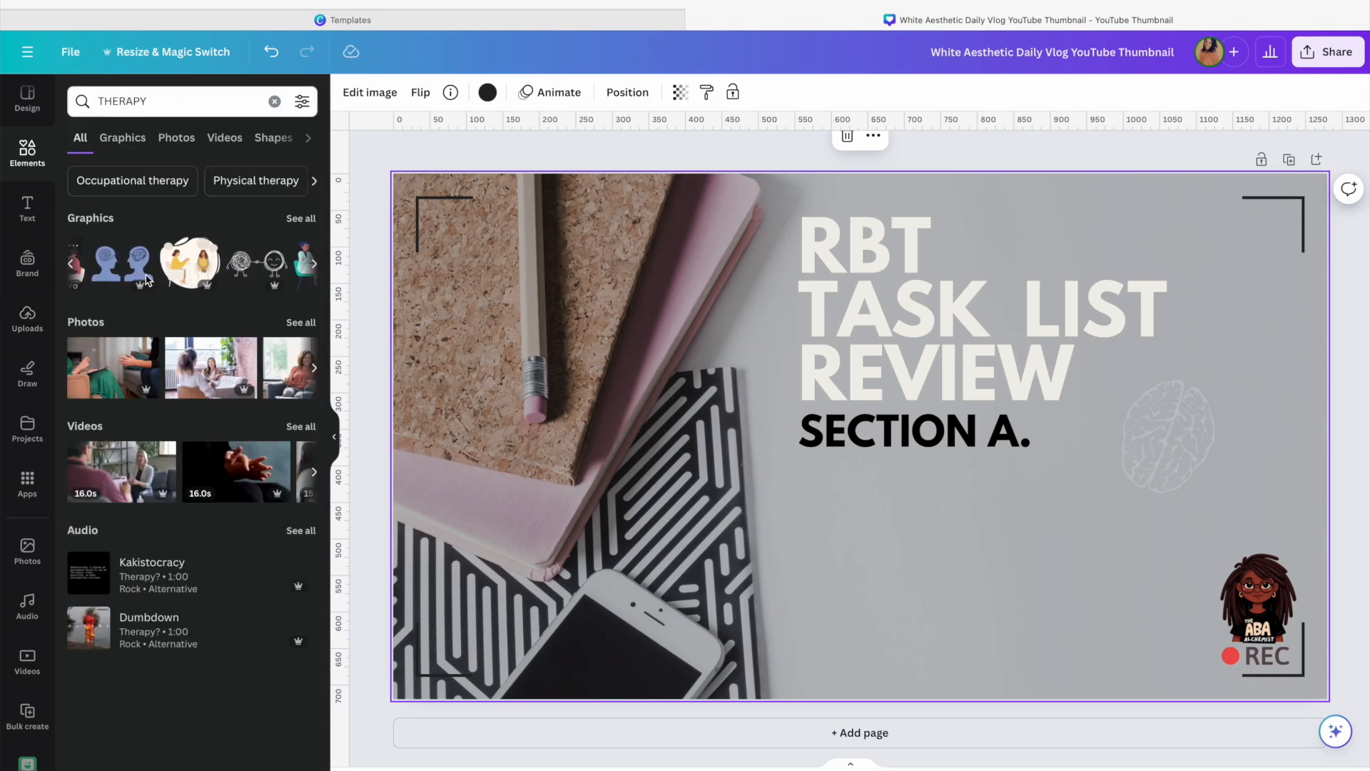
click(179, 100)
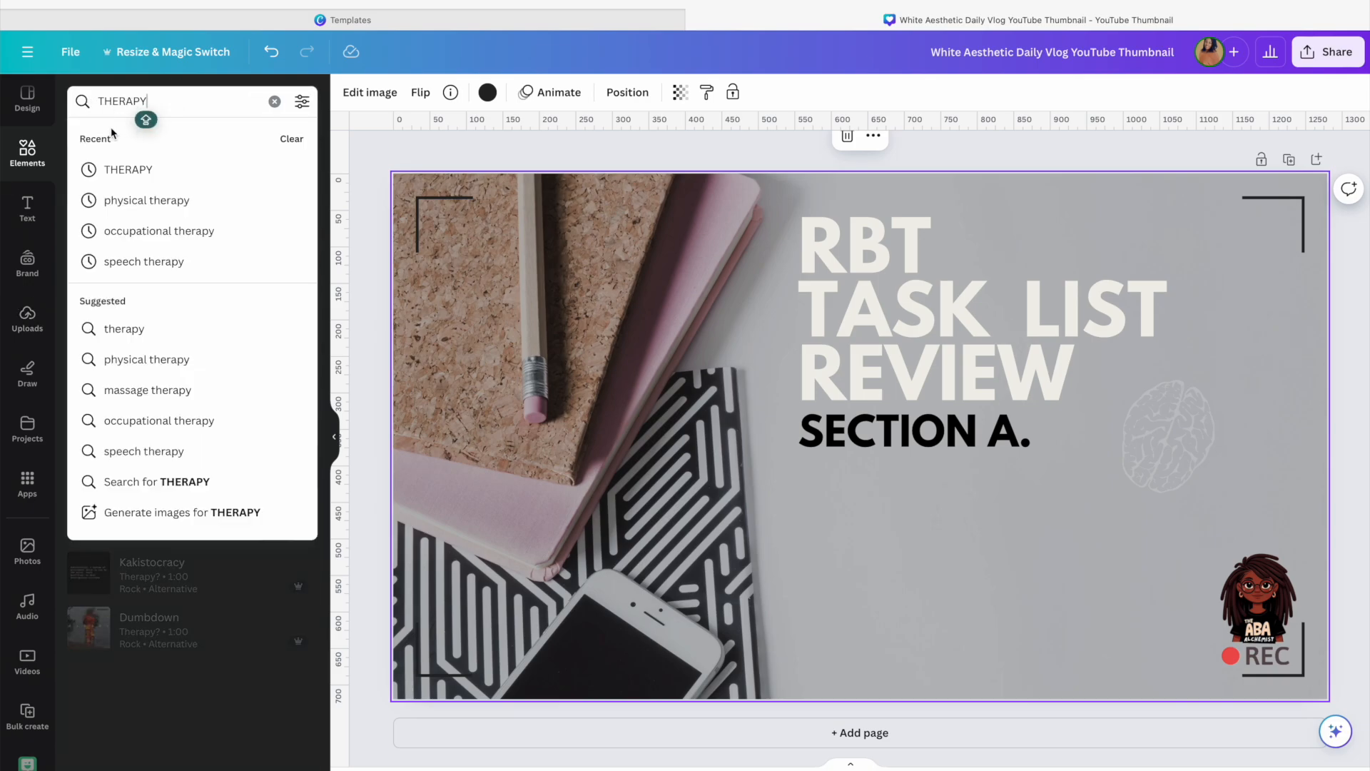
click(100, 105)
text(KIDS)
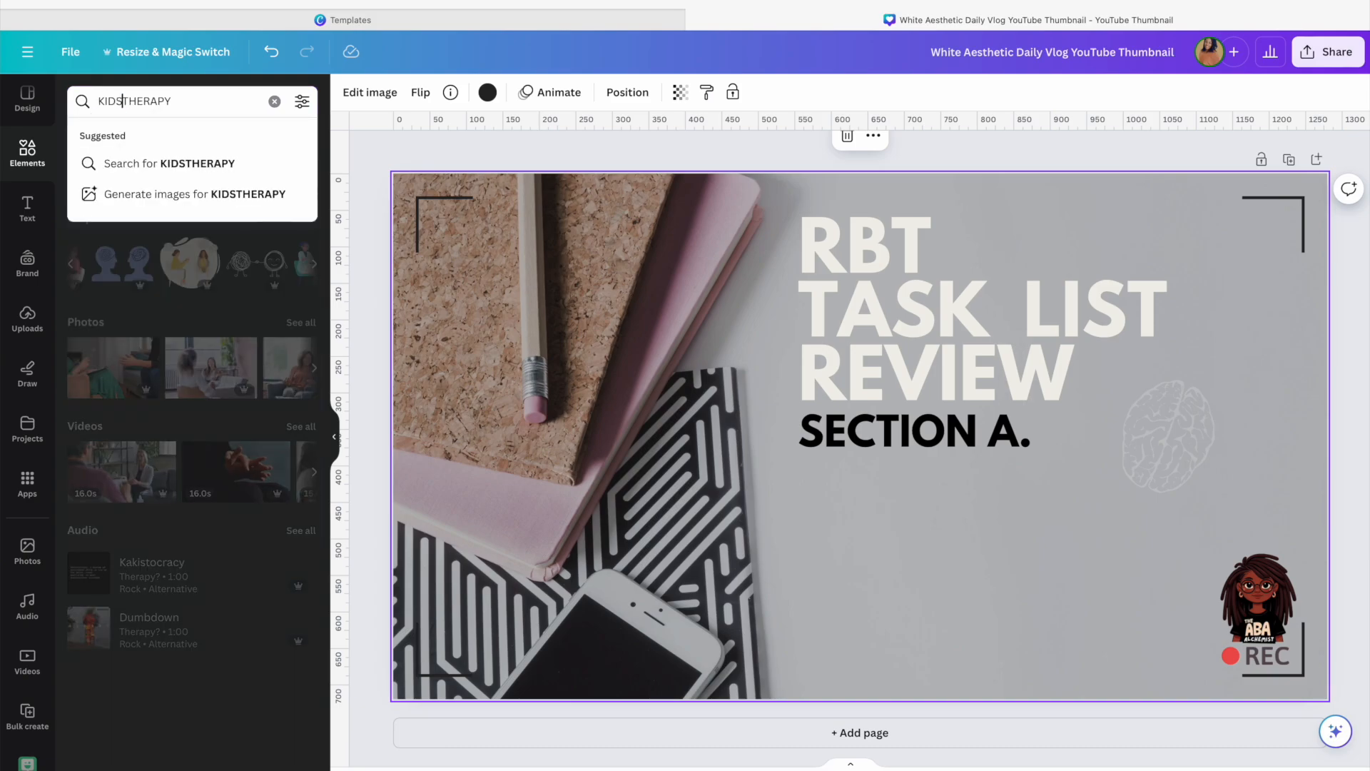
key(Return)
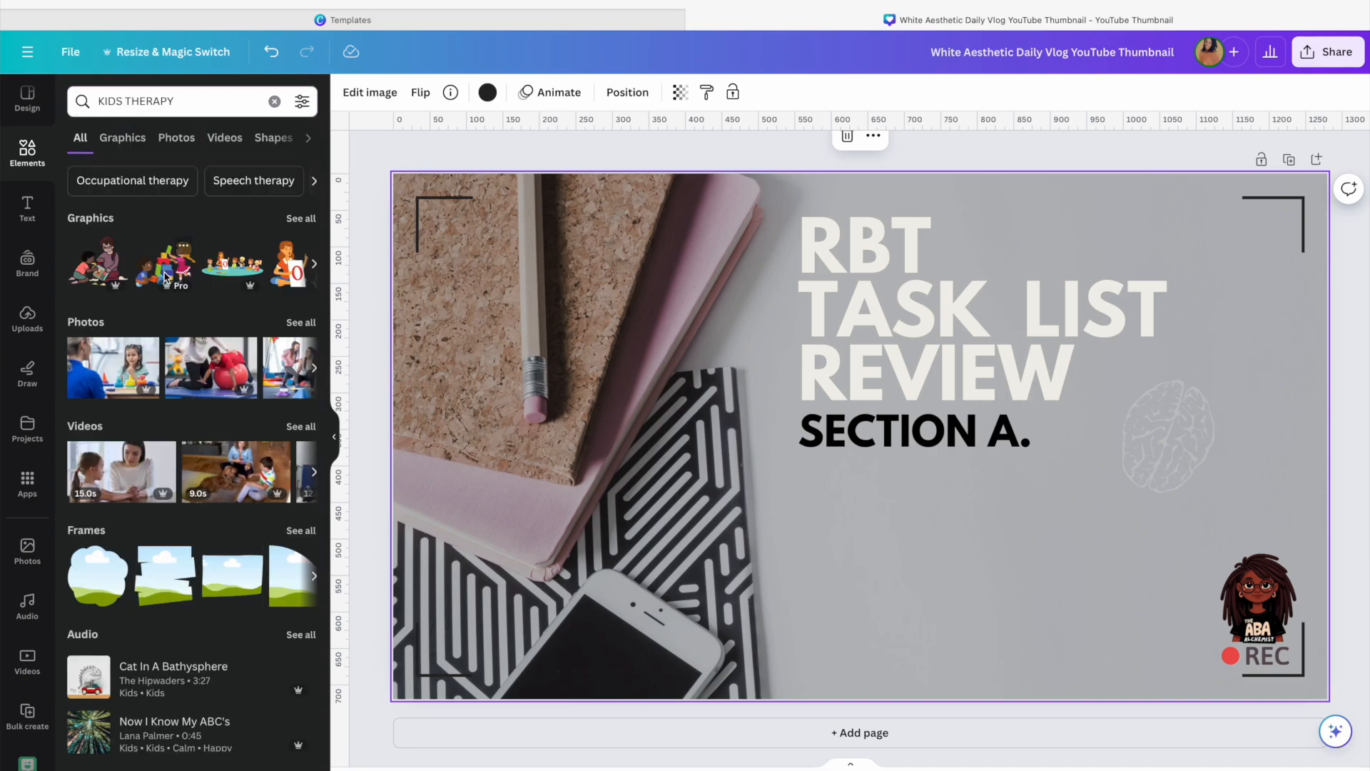
Add the scribble-and-smiley figures graphic from the KIDS THERAPY graphics and place it below SECTION A
scroll(164, 277, right, 2)
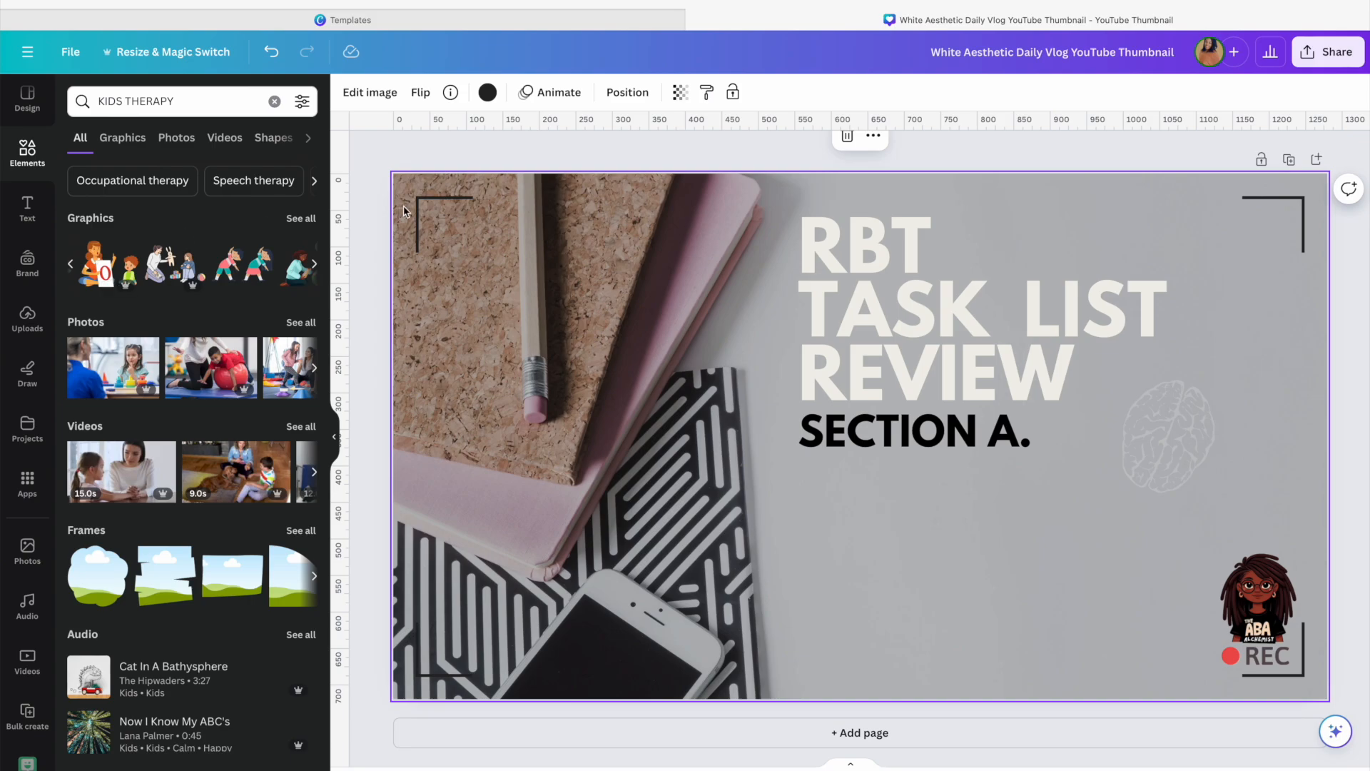
click(301, 218)
scroll(244, 309, down, 1)
scroll(244, 308, down, 2)
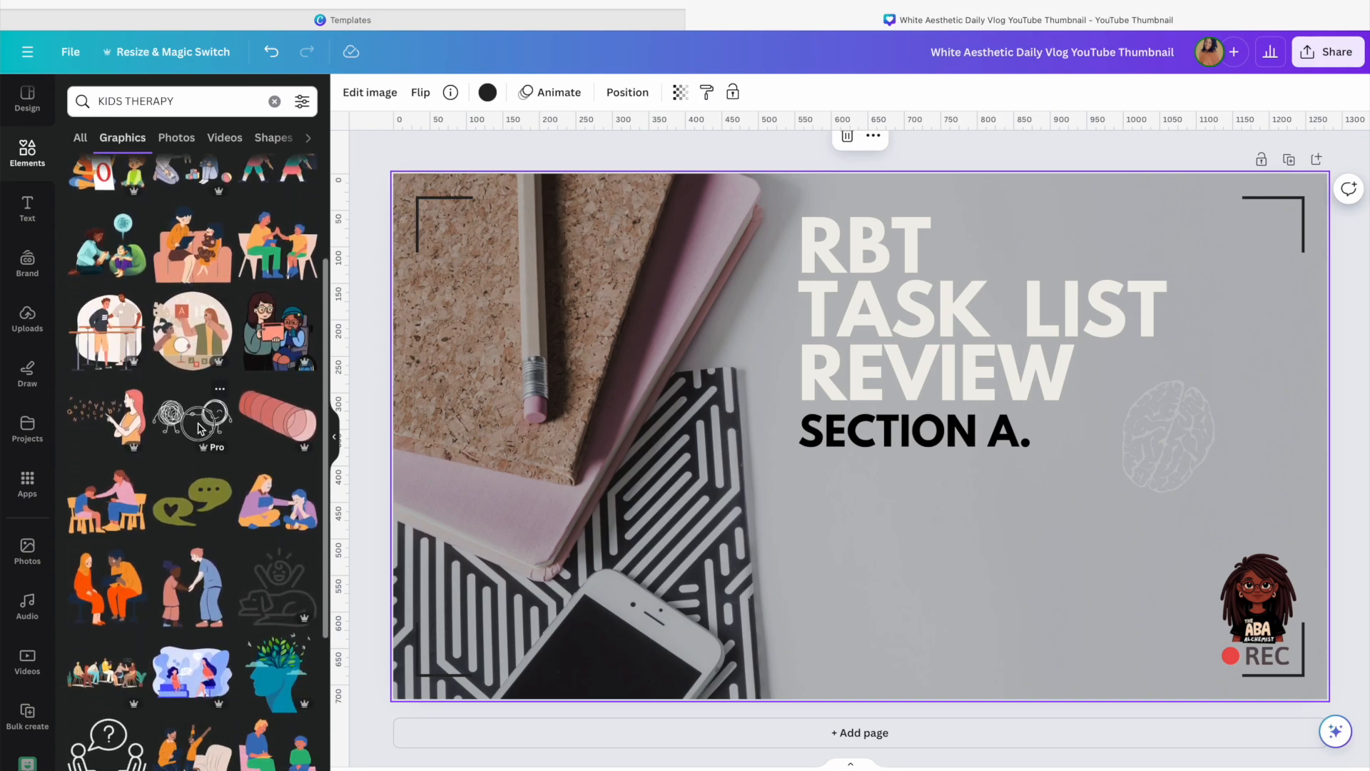
click(194, 414)
drag(972, 489, 1083, 599)
drag(1158, 628, 967, 546)
drag(875, 581, 880, 582)
Set the figures graphic's transparency to 26
click(707, 97)
drag(657, 155, 594, 157)
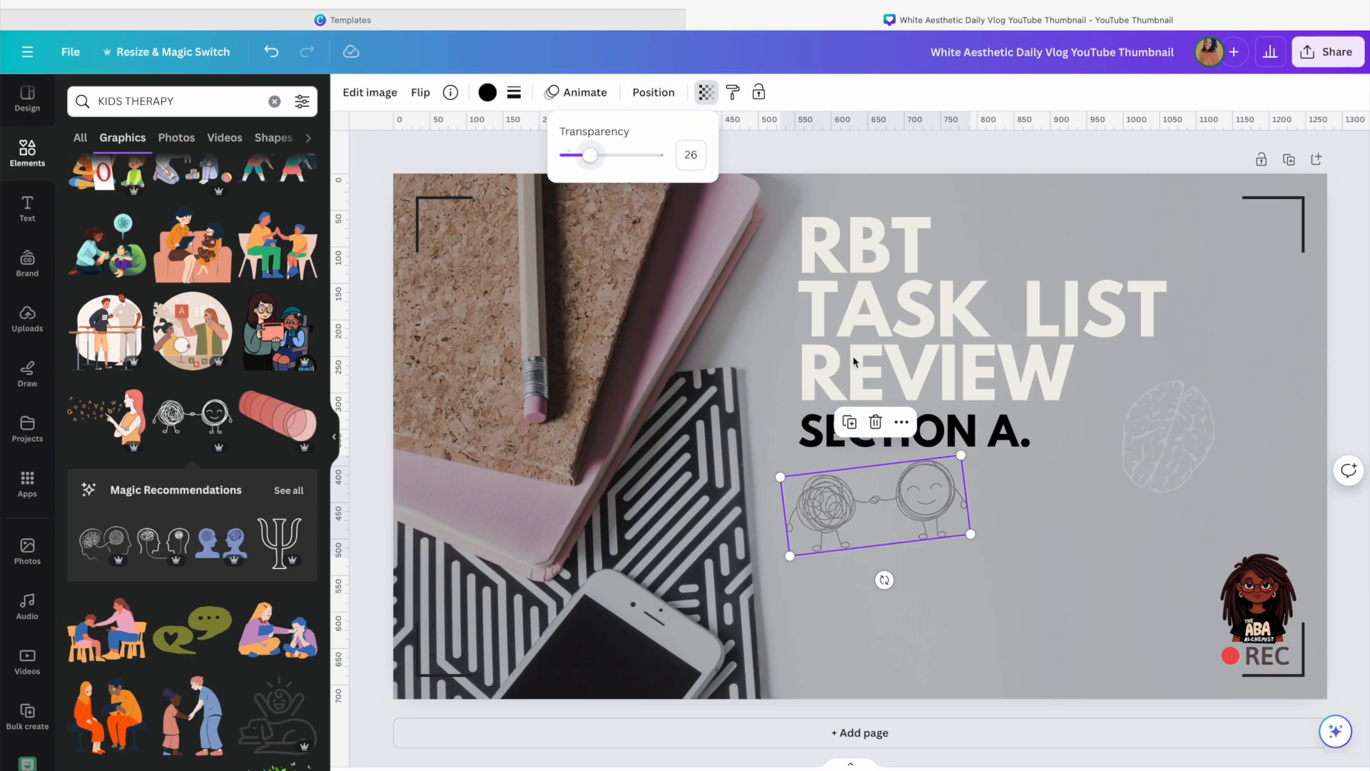
click(1032, 590)
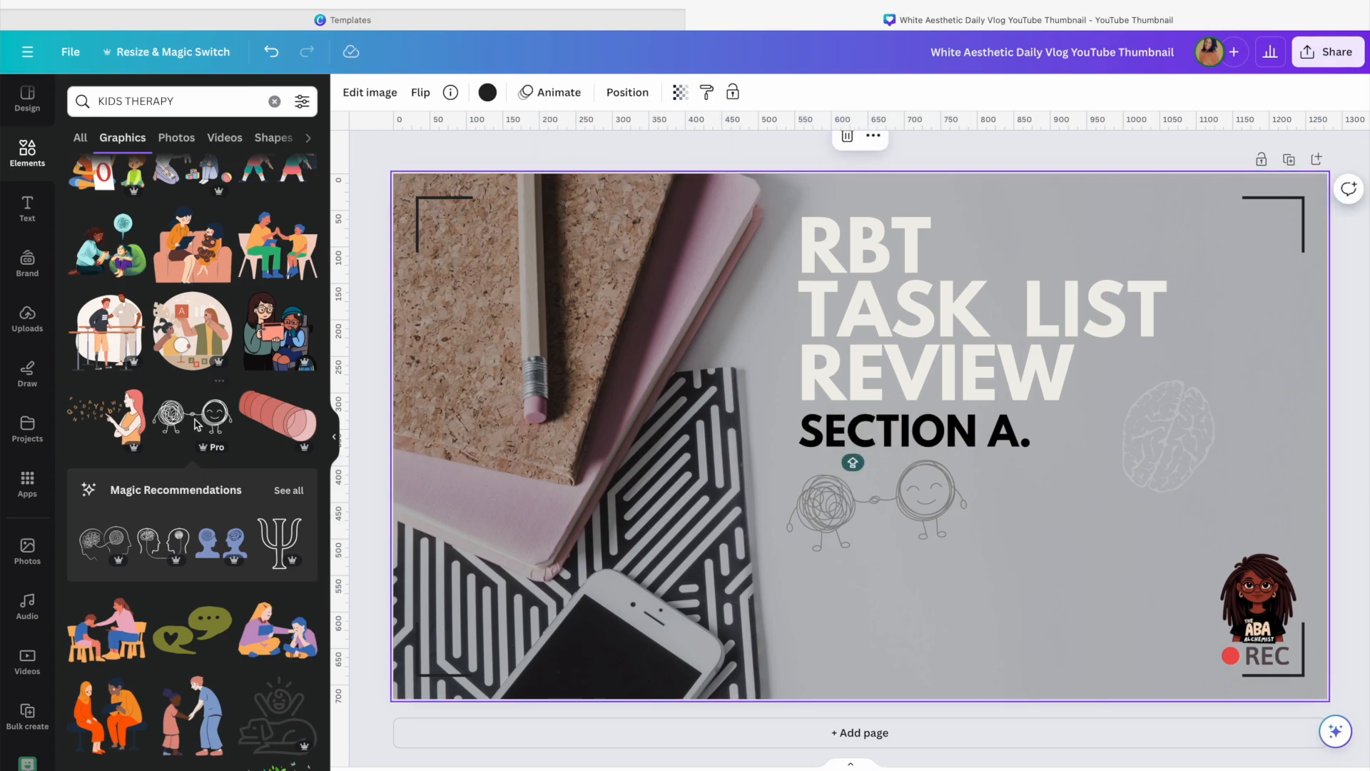
Scroll through more KIDS THERAPY graphic results
scroll(187, 396, down, 1)
click(939, 508)
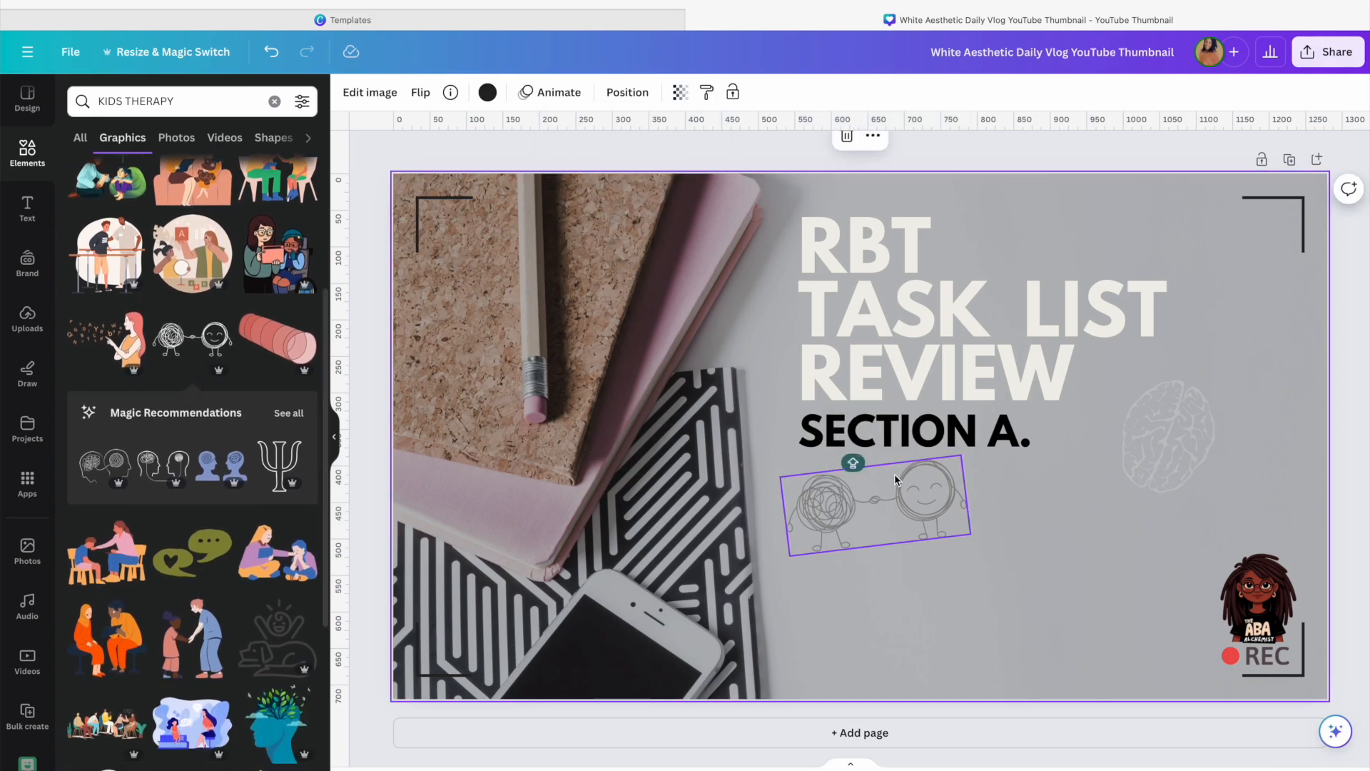
click(1024, 551)
scroll(227, 454, down, 2)
scroll(227, 454, down, 6)
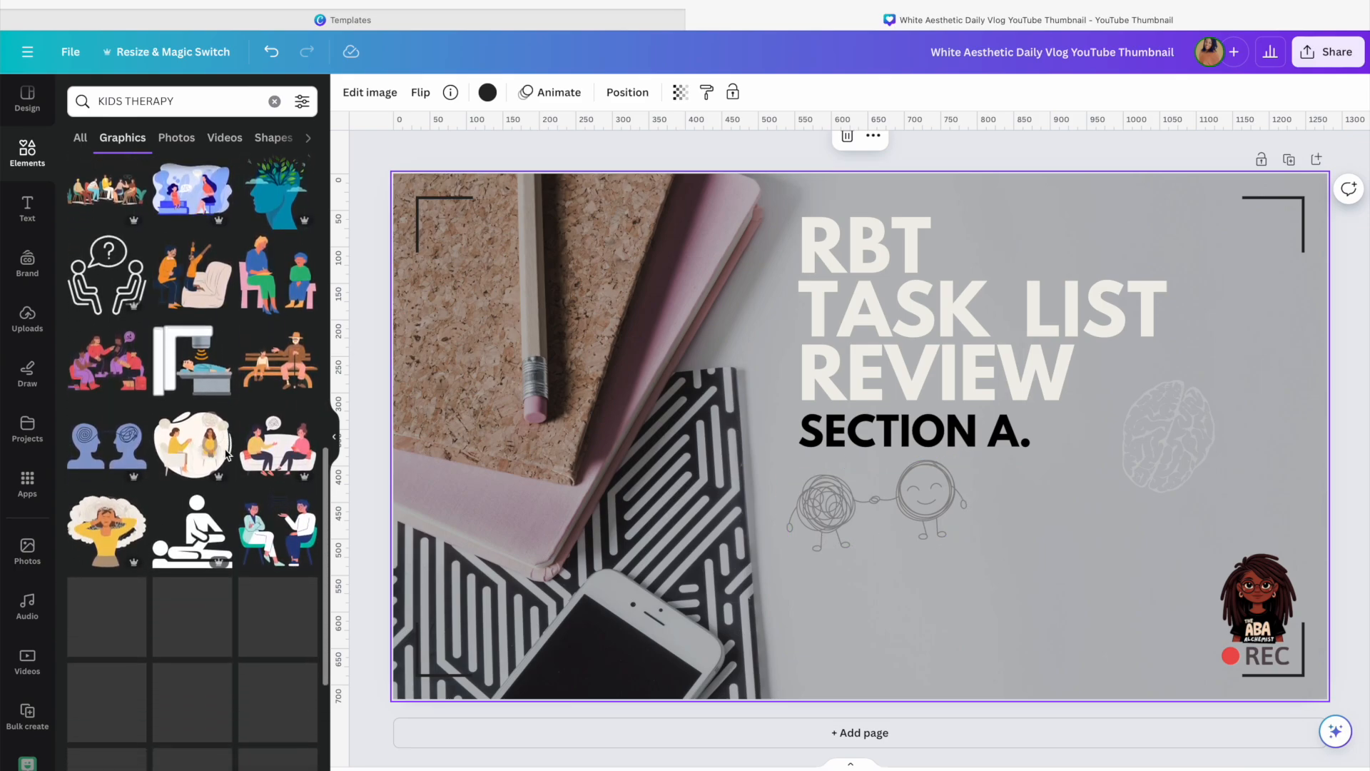
scroll(227, 454, down, 3)
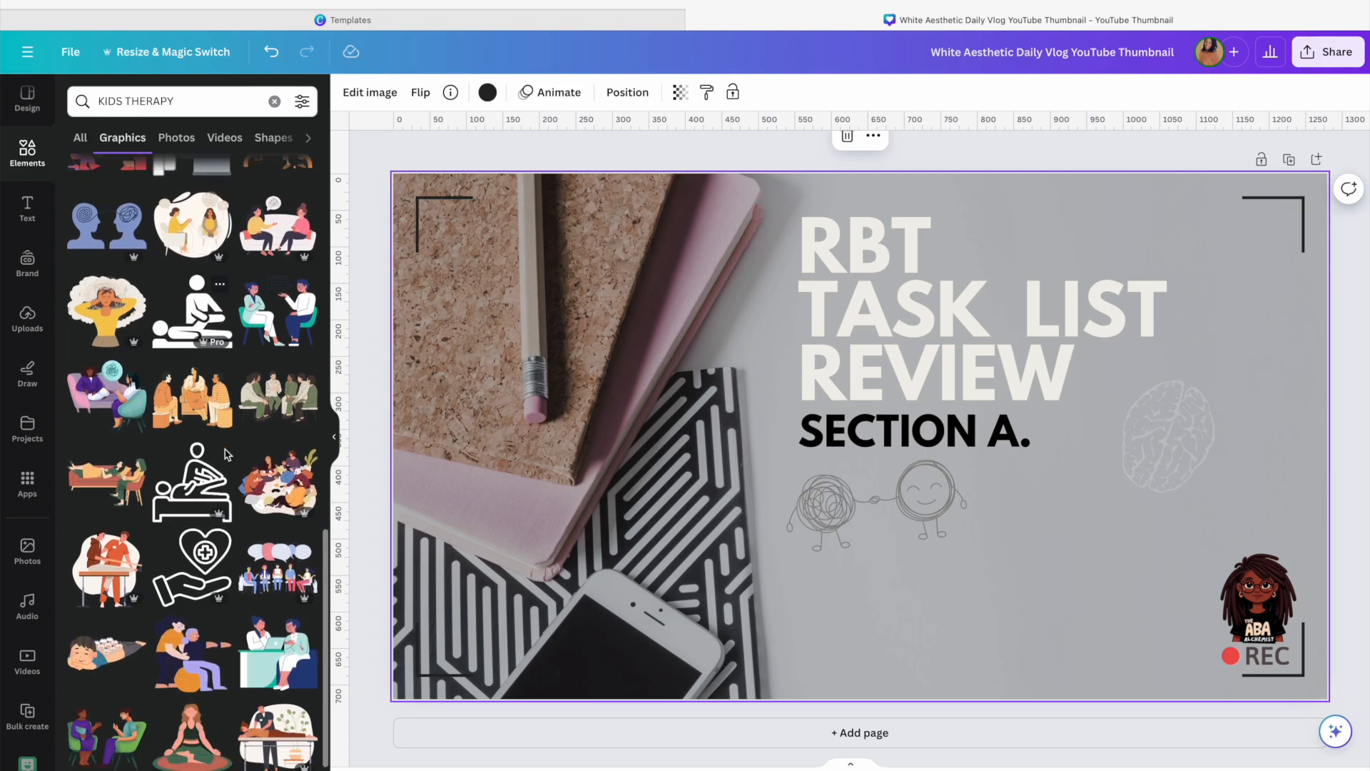
scroll(227, 454, down, 10)
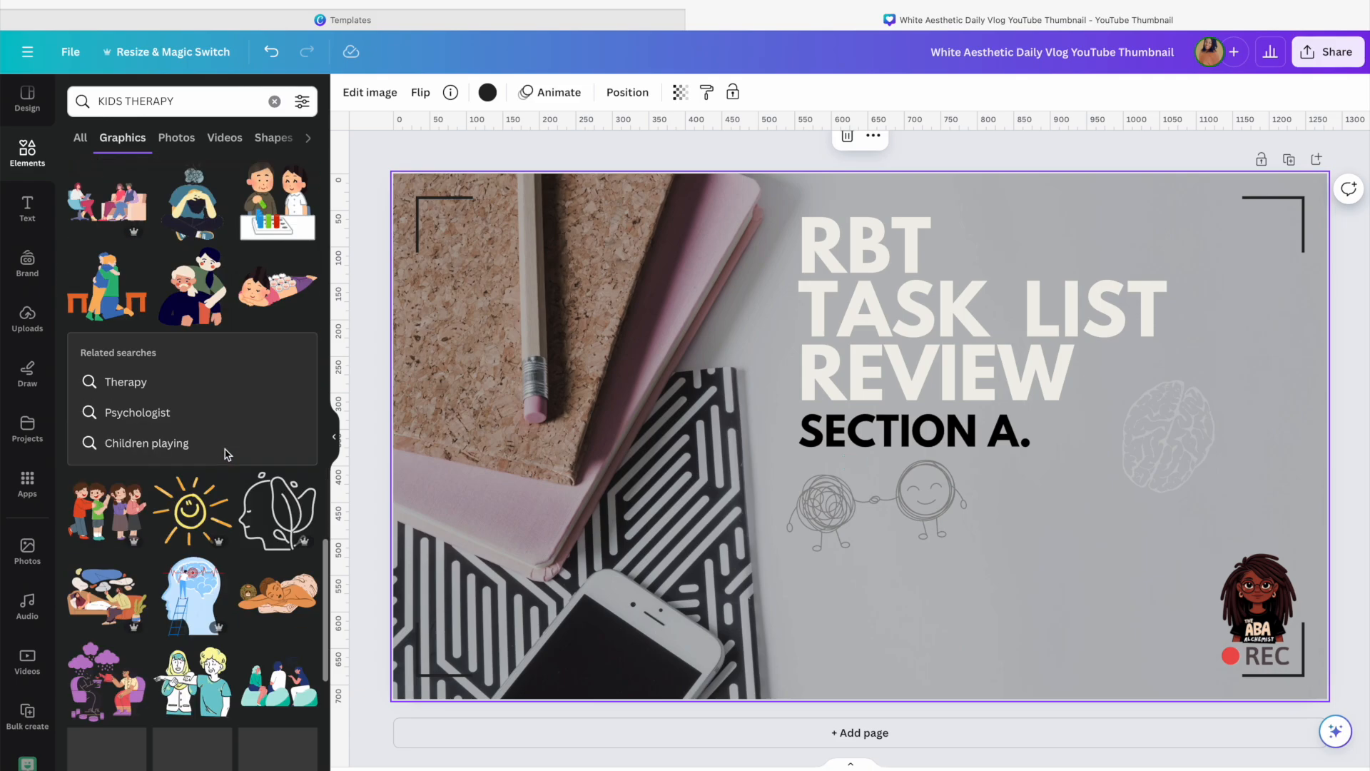
scroll(227, 454, down, 4)
scroll(227, 454, up, 8)
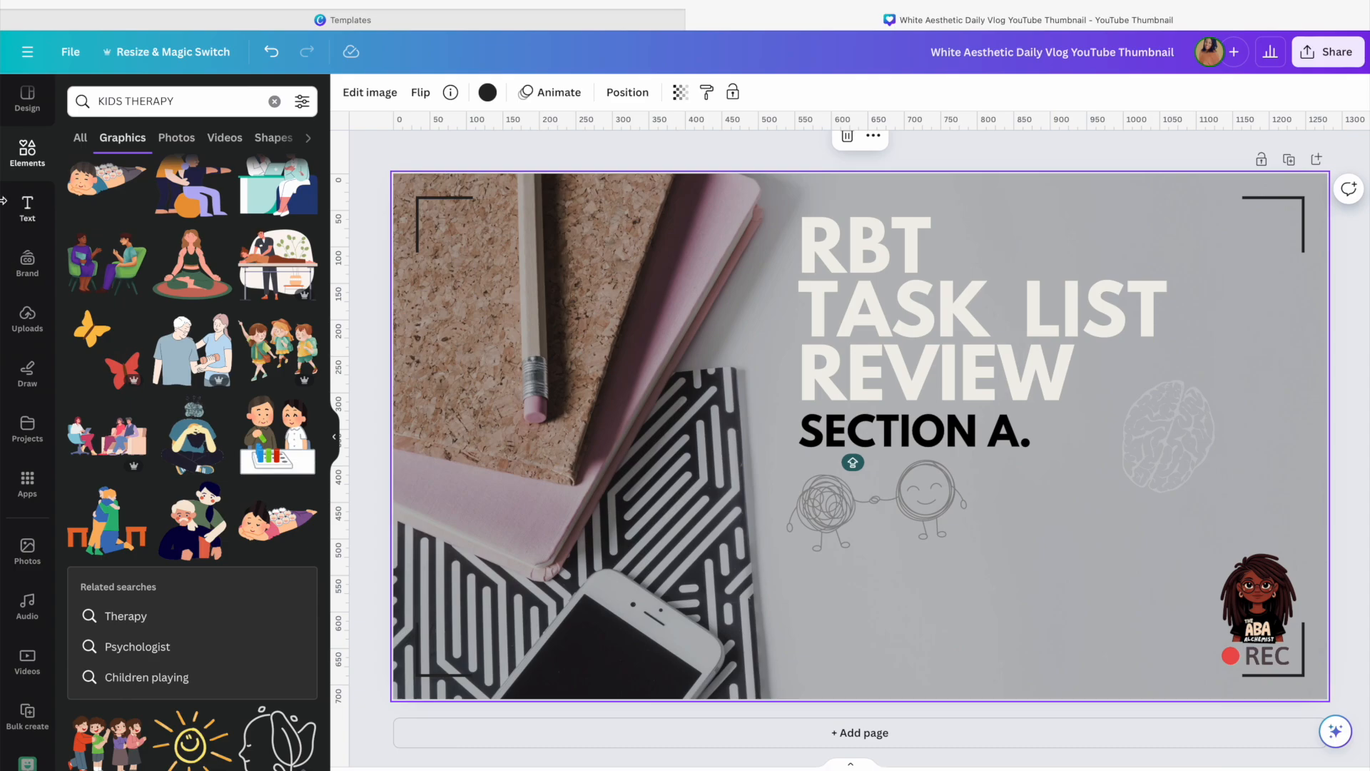
Add a heading text box below SECTION A. and move the figures graphic further down
click(27, 209)
click(179, 220)
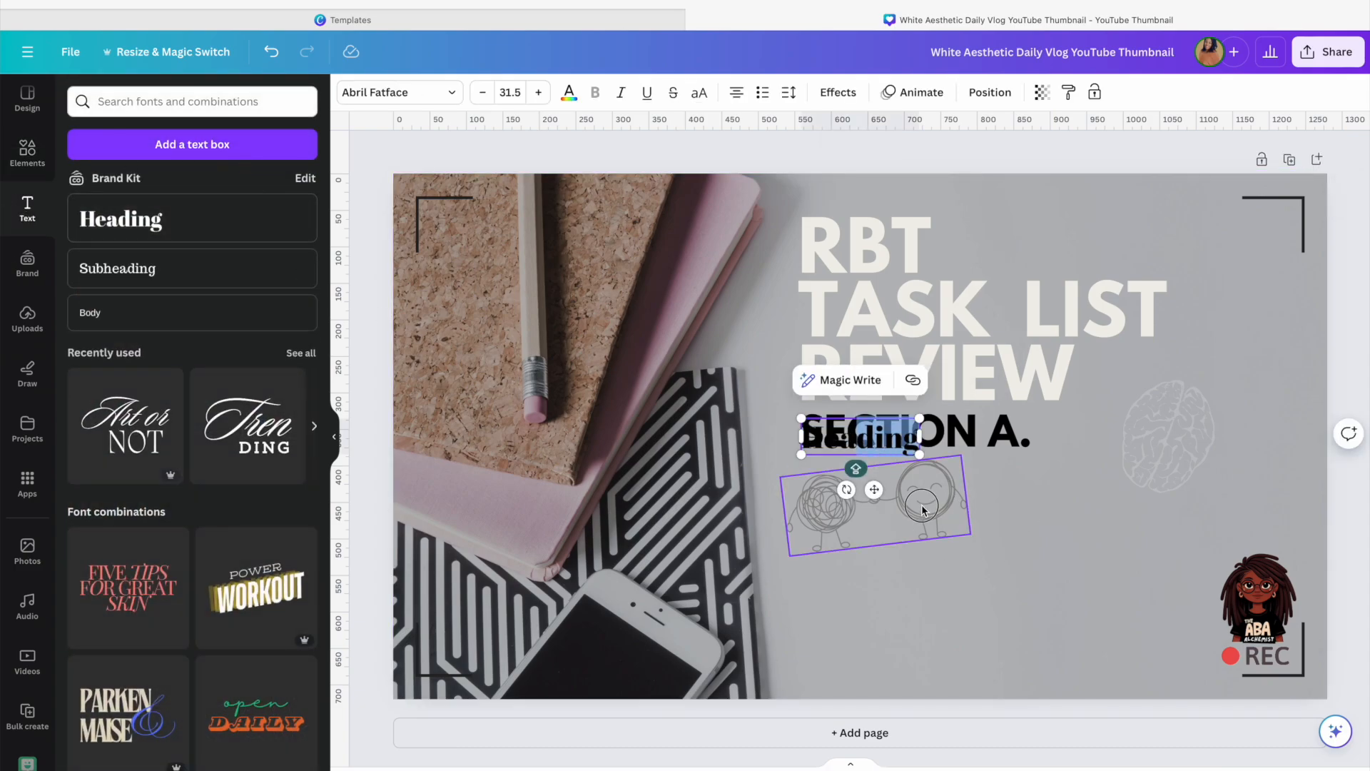
drag(926, 492, 976, 593)
mouse_move(902, 456)
mouse_down()
mouse_move(961, 497)
mouse_move(1063, 491)
mouse_up()
Move the brain graphic up beside TASK LIST and nudge the heading text box into place
drag(1146, 458, 1192, 375)
click(1119, 487)
click(1028, 480)
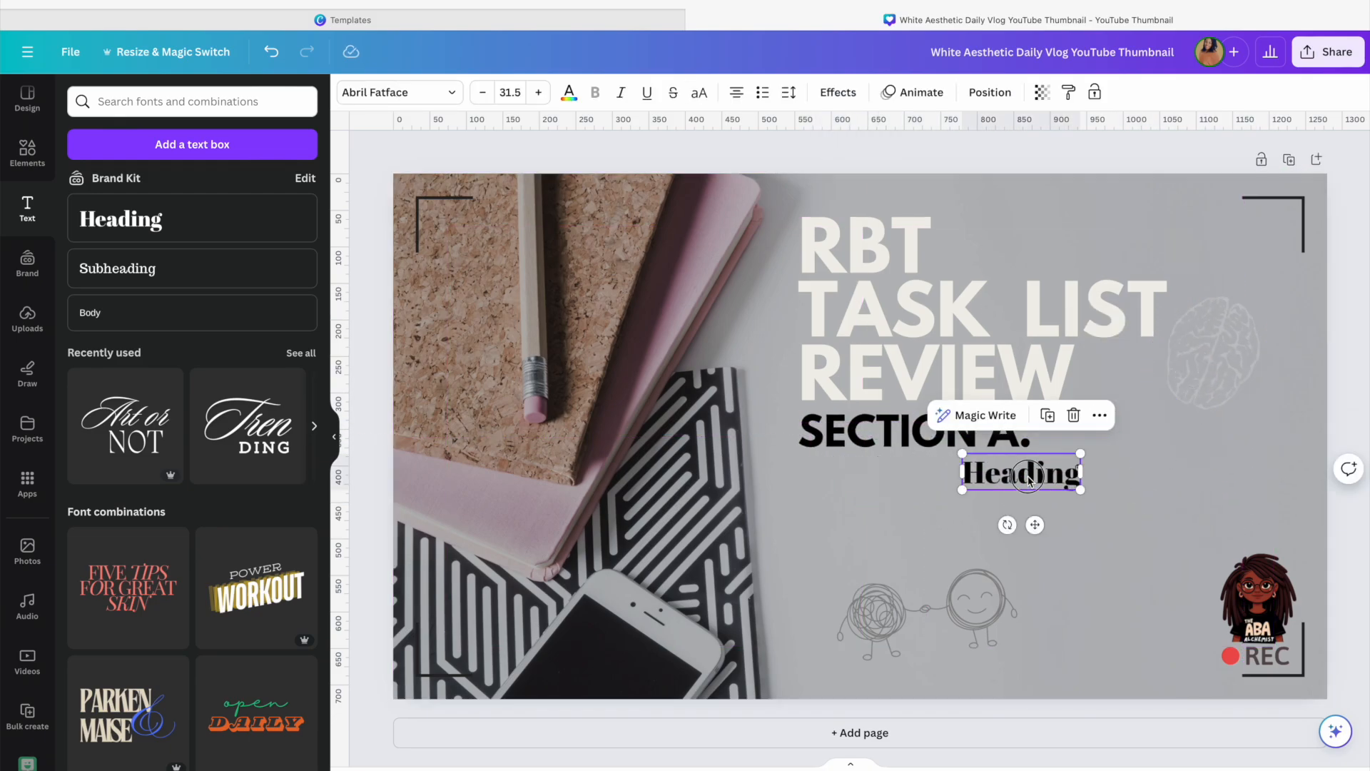
drag(1029, 484, 1039, 489)
scroll(172, 368, down, 3)
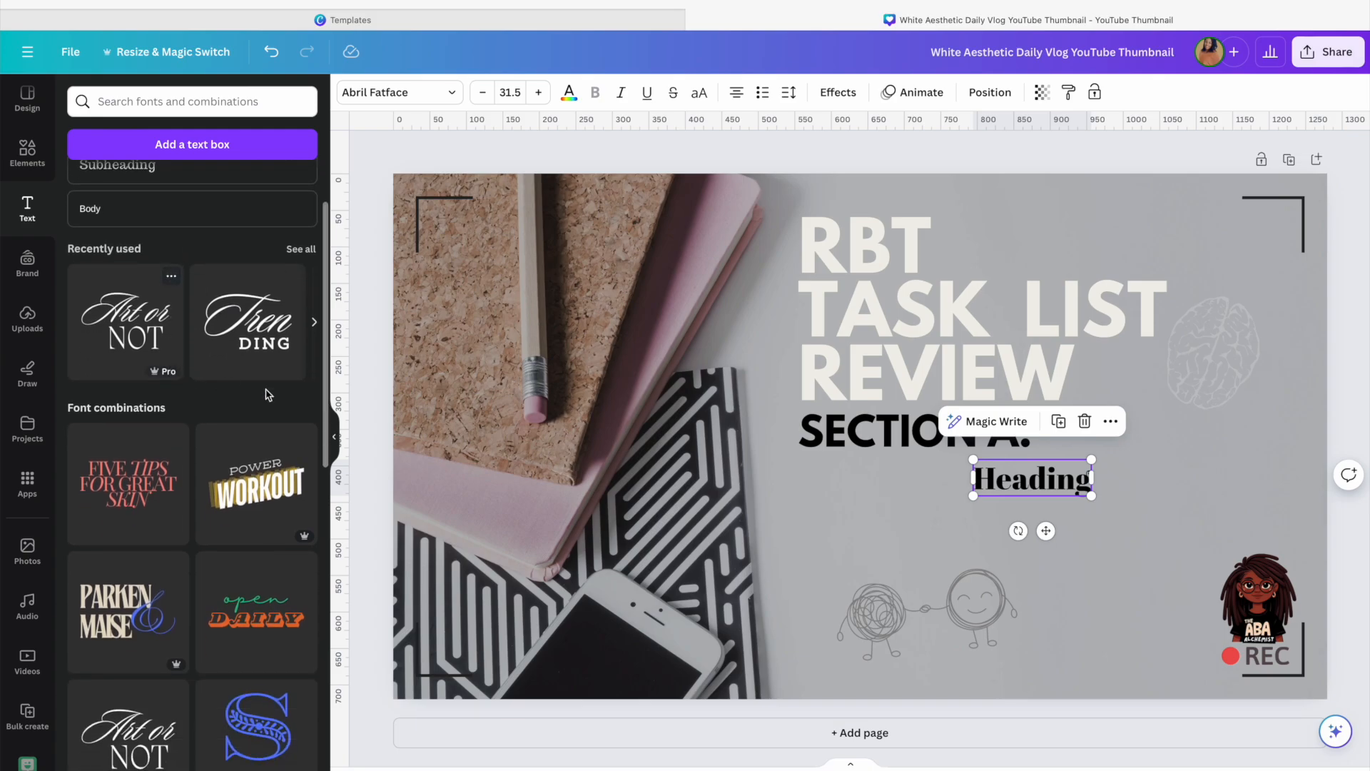
Replace the heading placeholder text with "with The ABA Alchemist"
double_click(1053, 485)
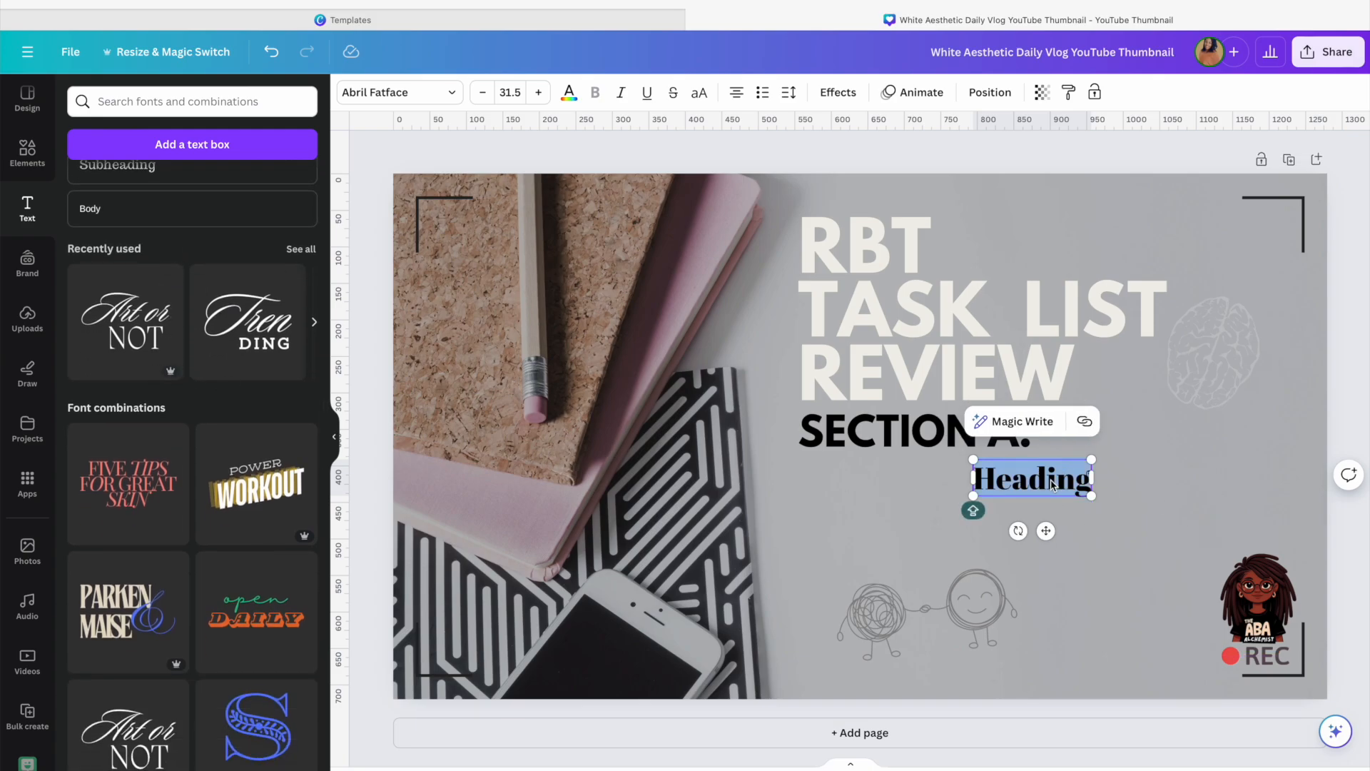
text(W)
key(BackSpace)
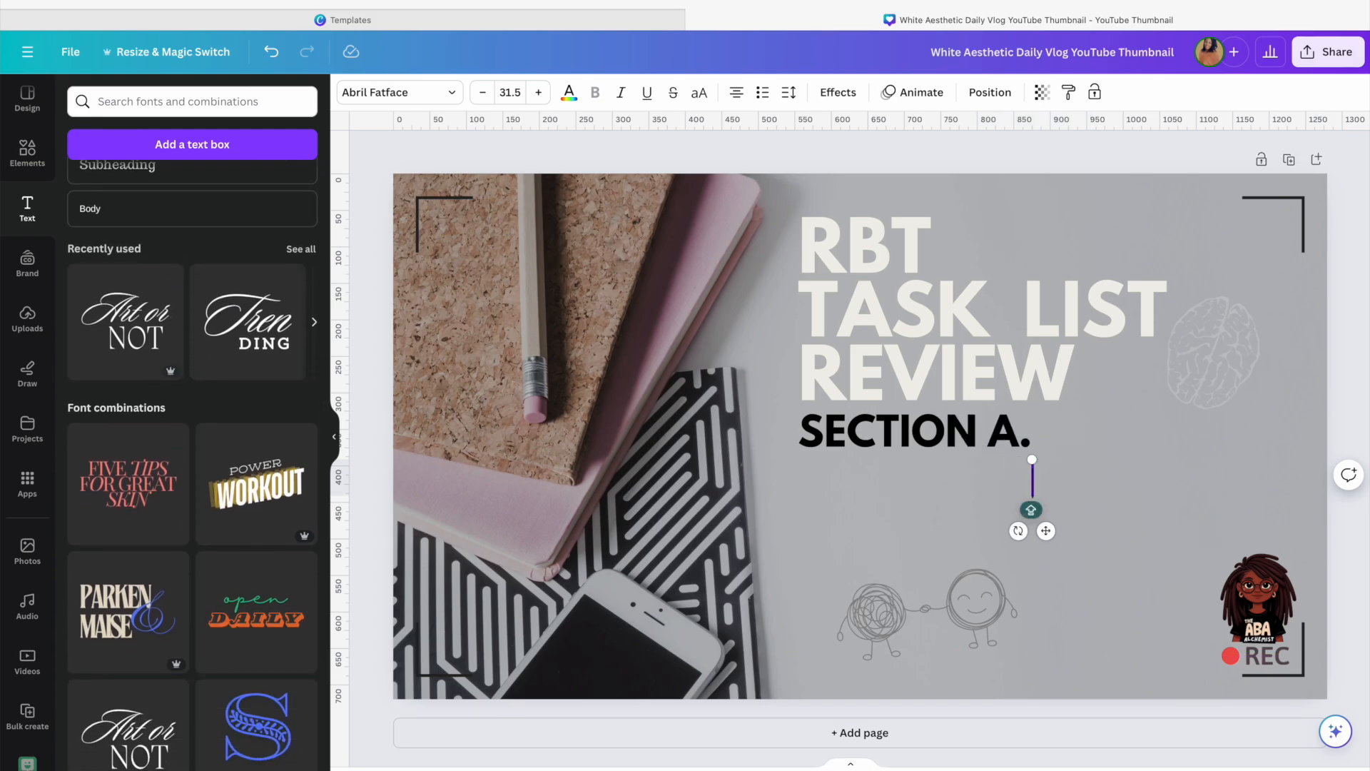
text(W)
key(BackSpace)
text(with the)
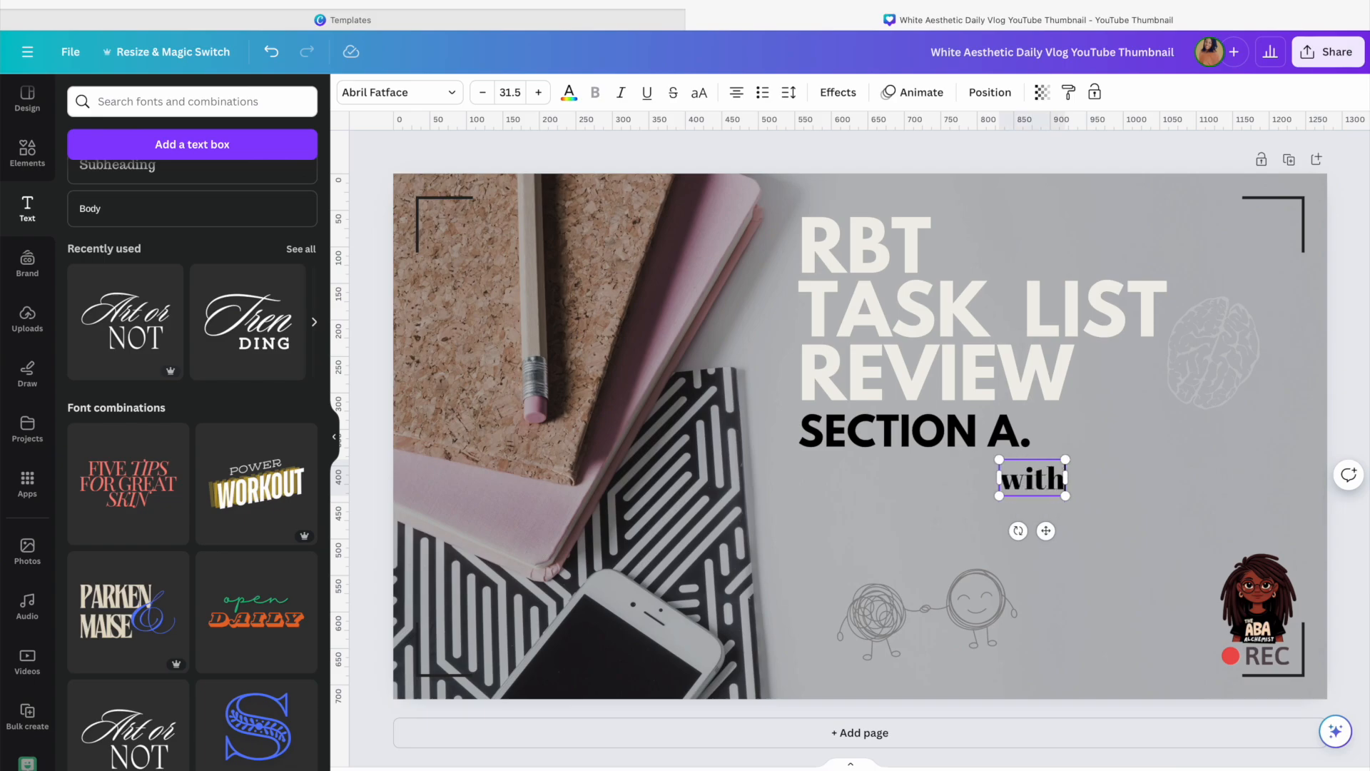
key(BackSpace)
key(BackSpace)
key(BackSpace)
key(BackSpace)
text(T)
key(BackSpace)
text(THE)
key(BackSpace)
key(BackSpace)
text(he ABA)
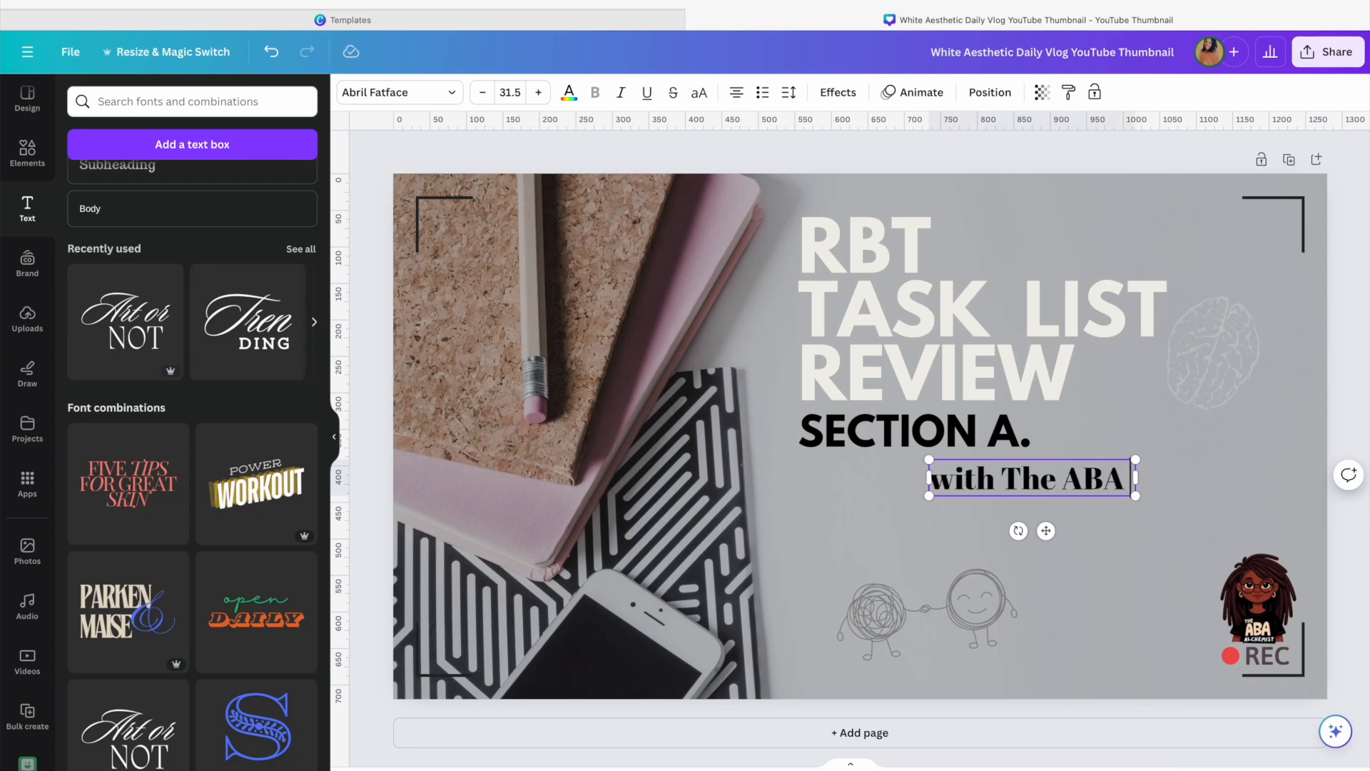
text( Alche)
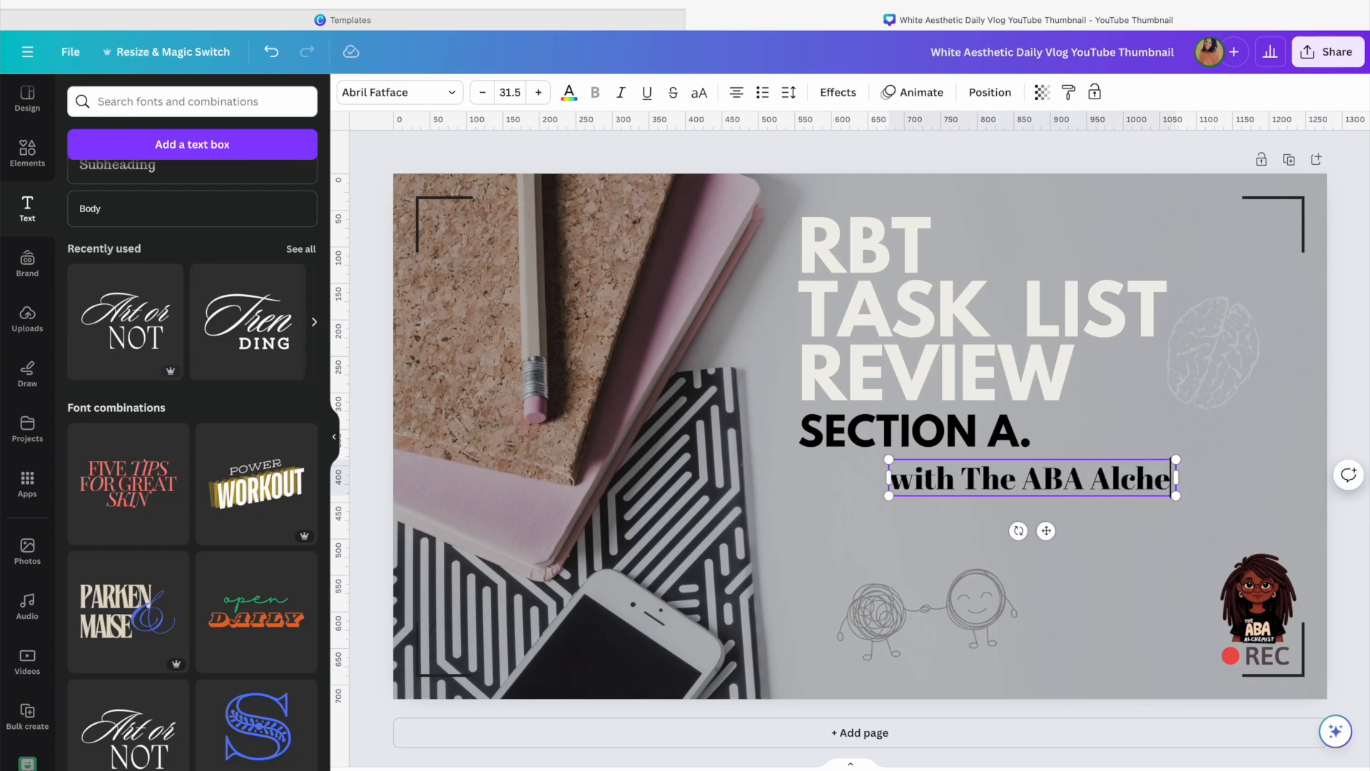
text(mist)
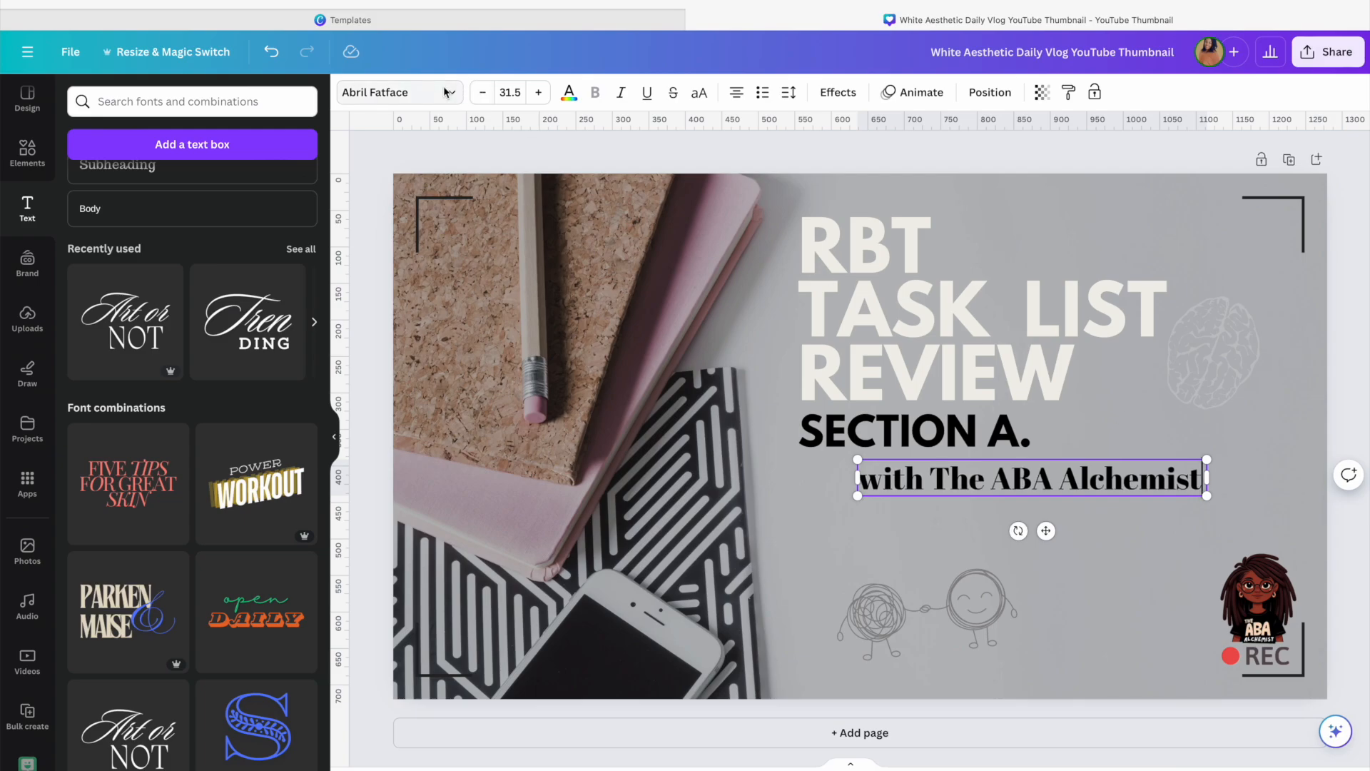
Change the tagline's font to Moontime
click(448, 93)
scroll(136, 450, down, 5)
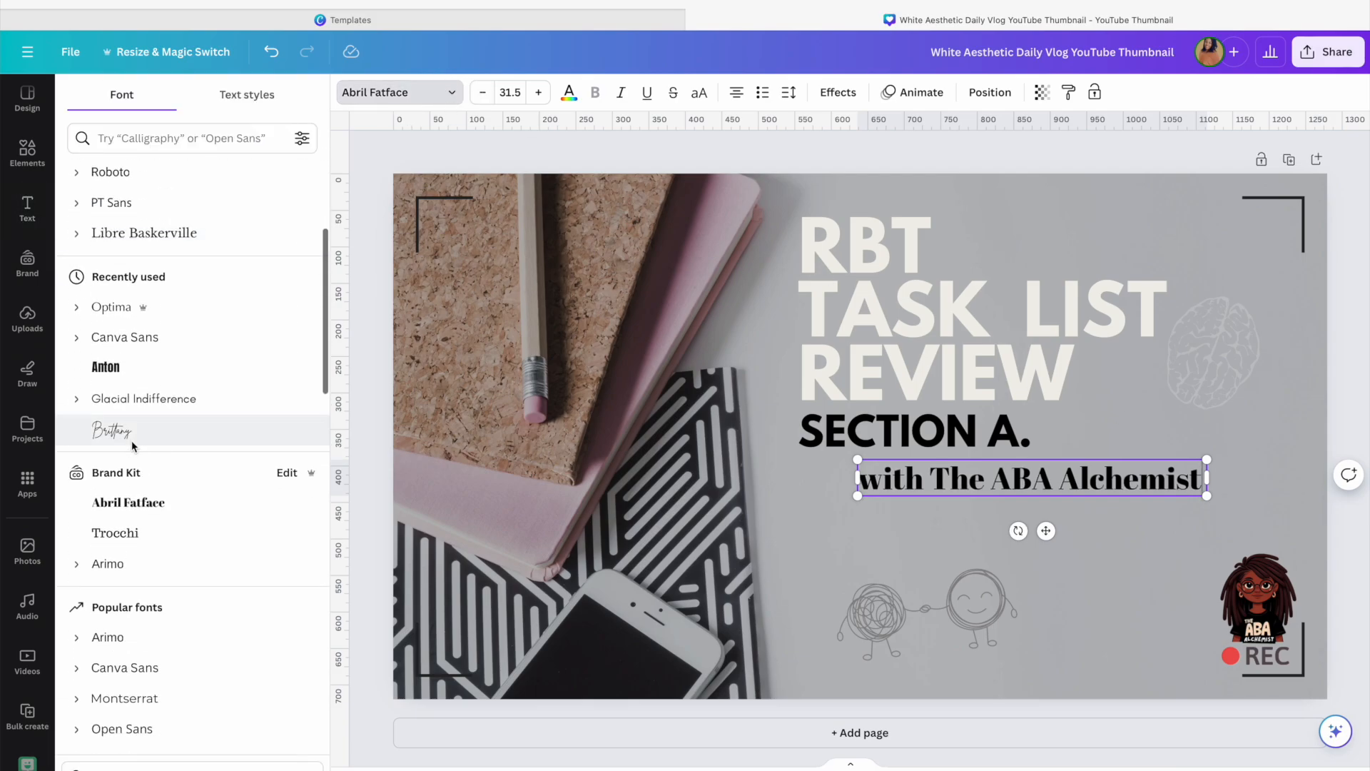
click(114, 429)
scroll(132, 434, down, 5)
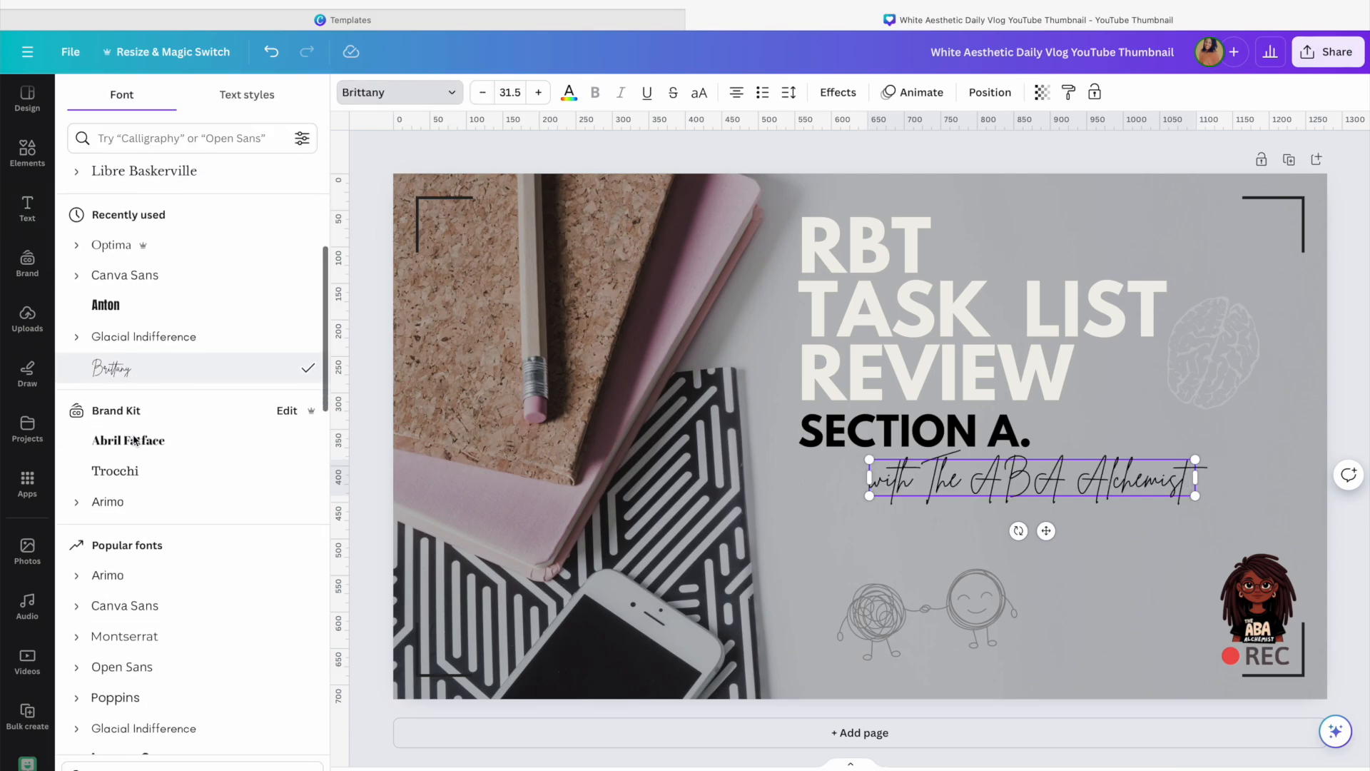
scroll(133, 434, down, 6)
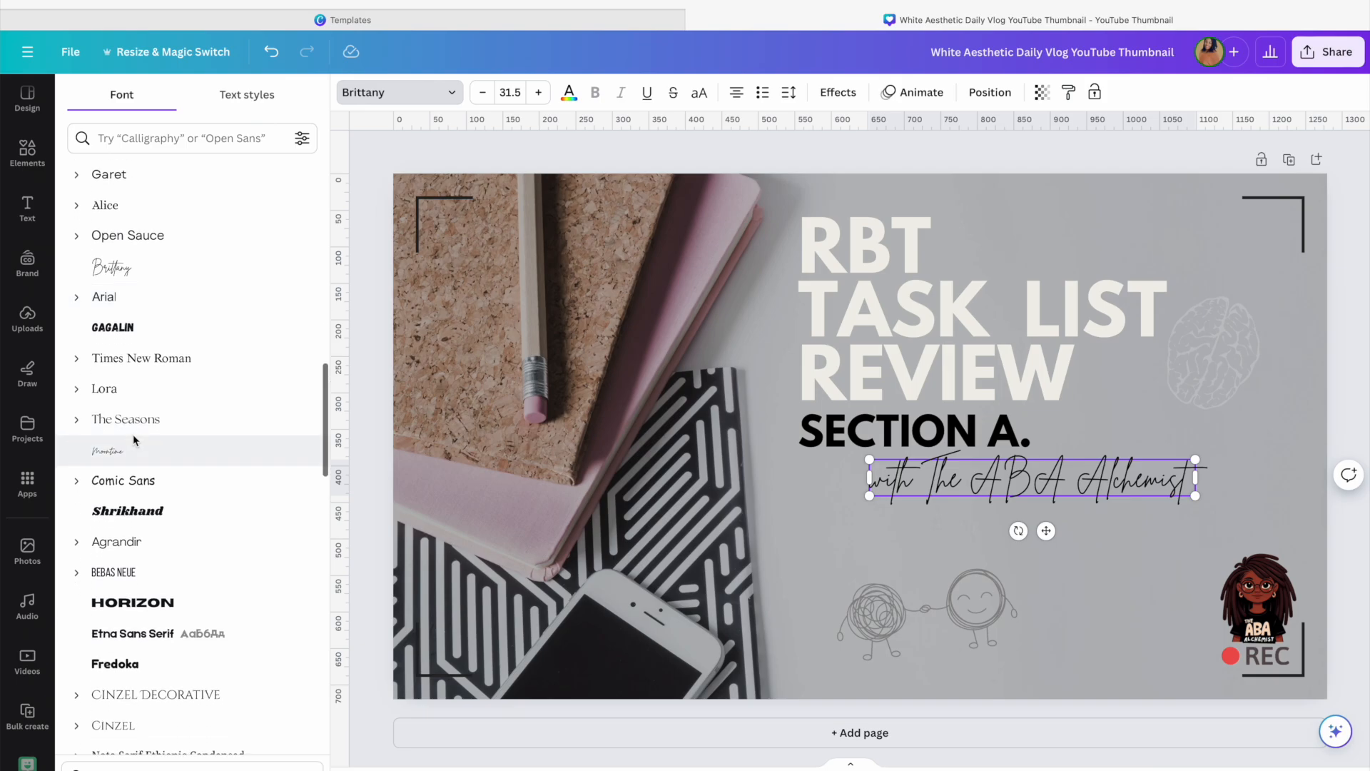
click(140, 418)
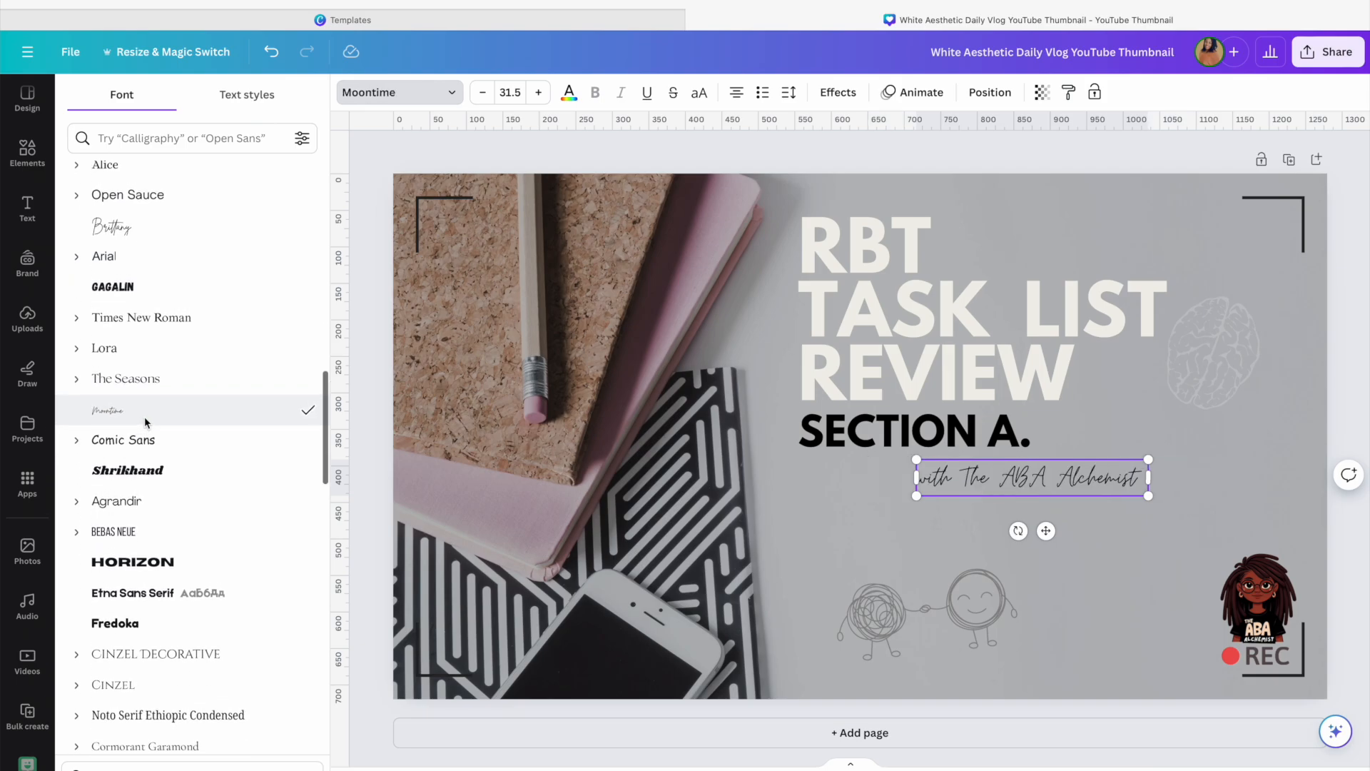
Resize the tagline to about 29 size and position it just below SECTION A
drag(1148, 496, 1218, 508)
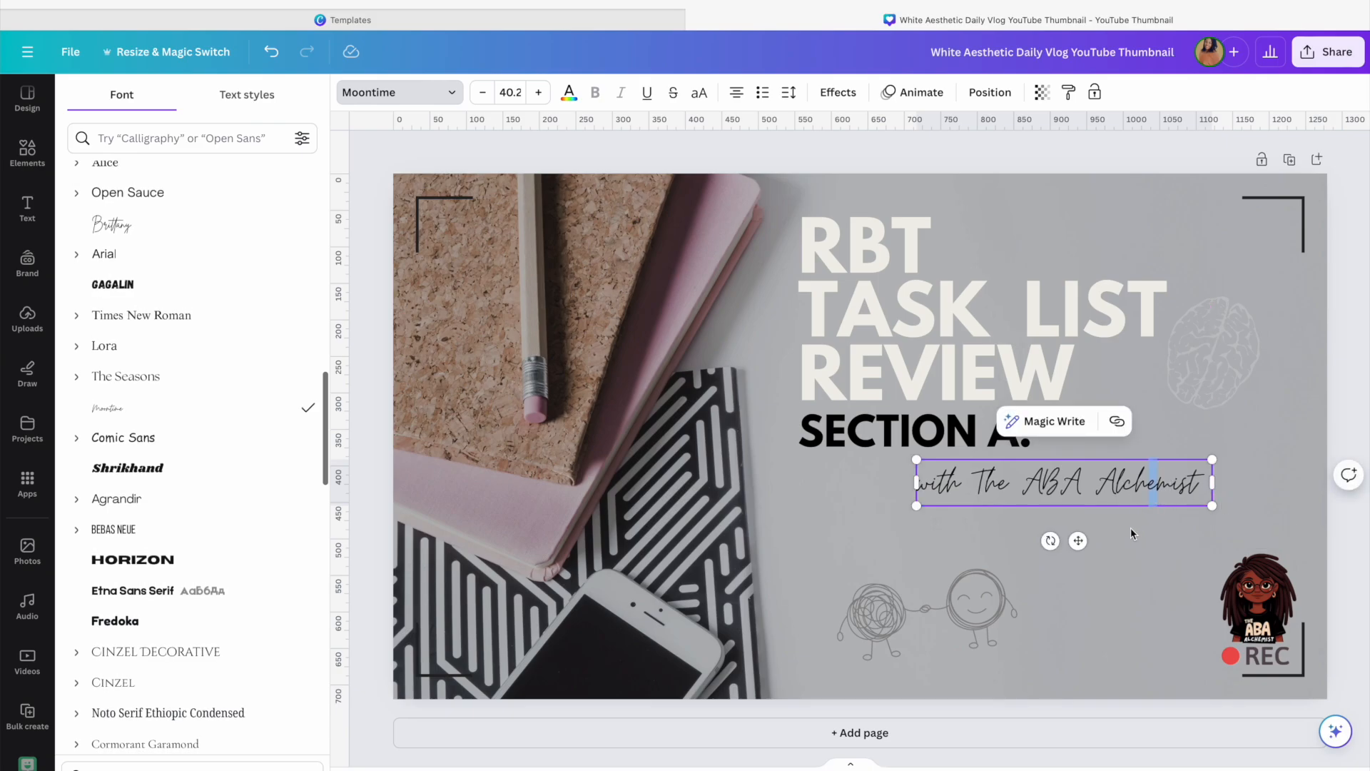
drag(1078, 540, 1088, 528)
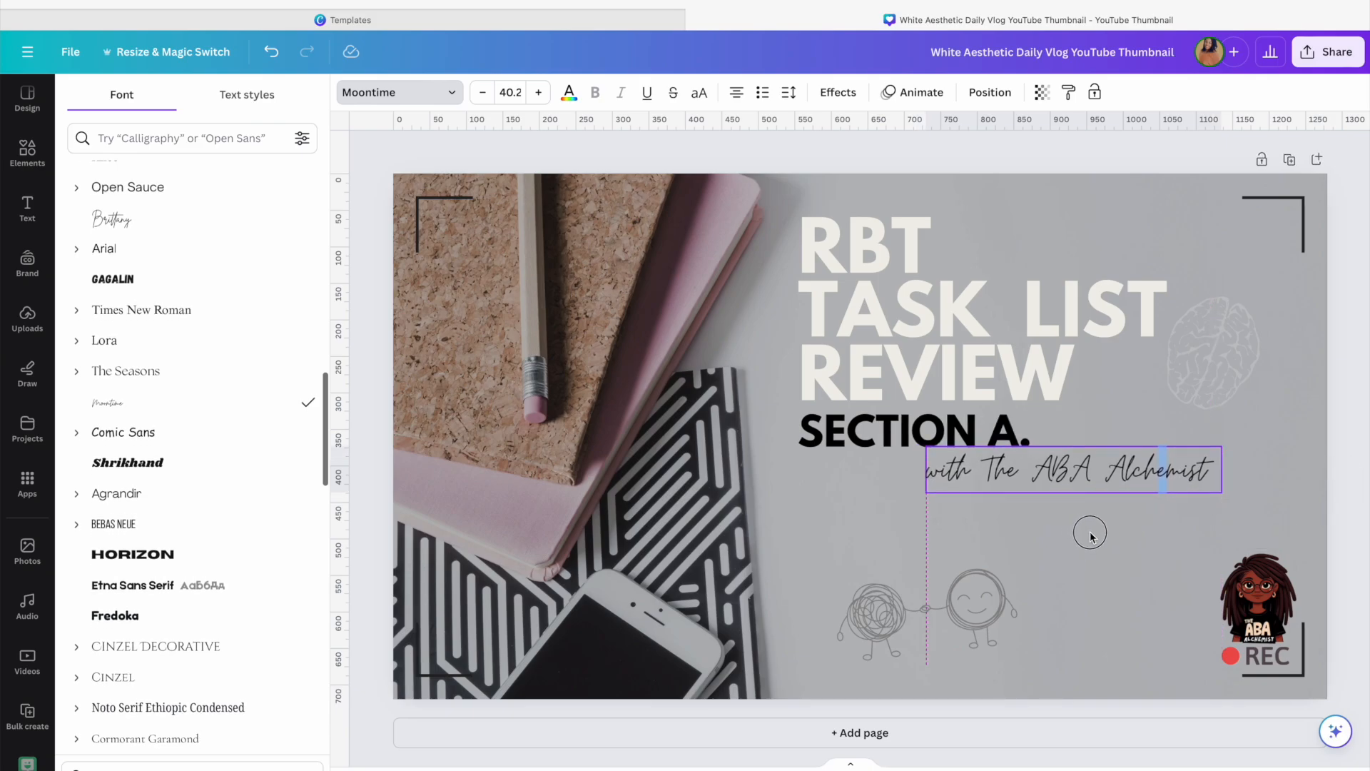
drag(1228, 498, 1139, 480)
click(1129, 519)
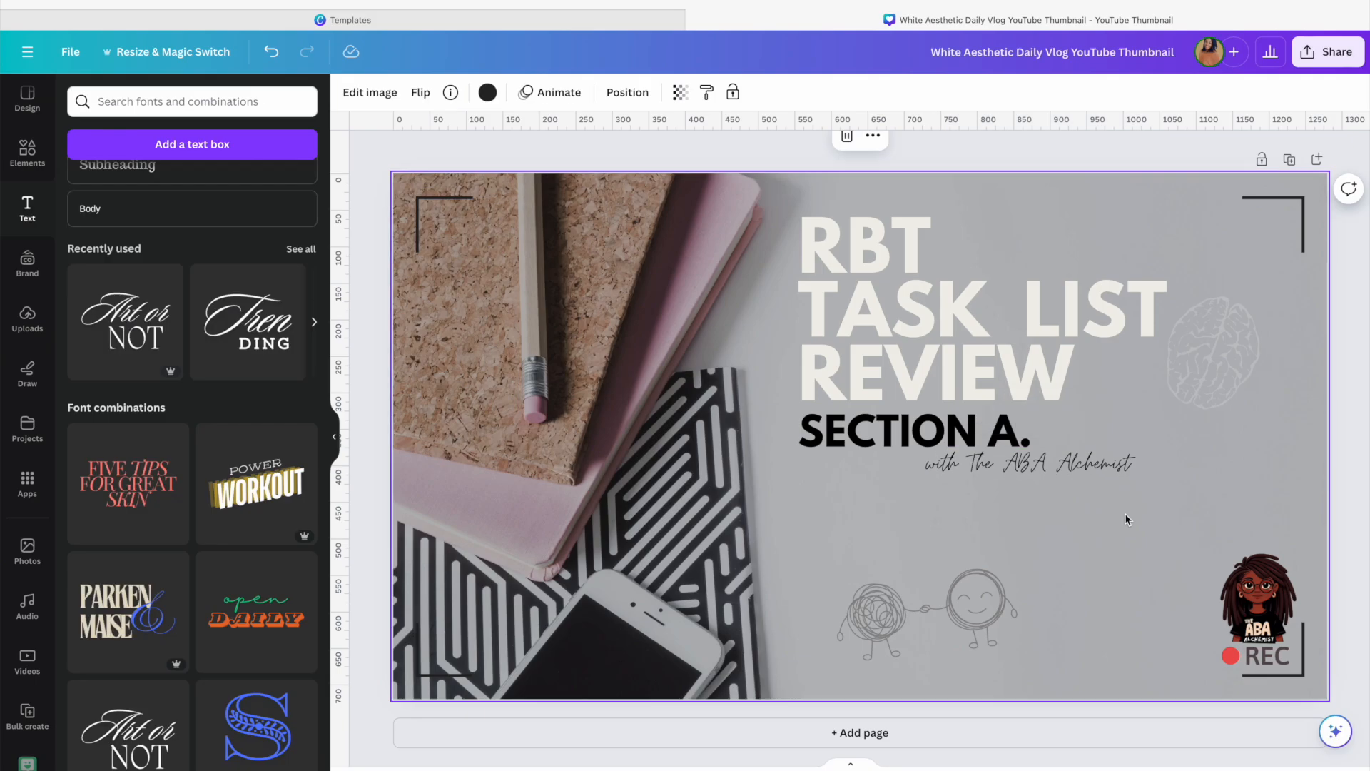
click(1039, 471)
drag(1039, 471, 1074, 479)
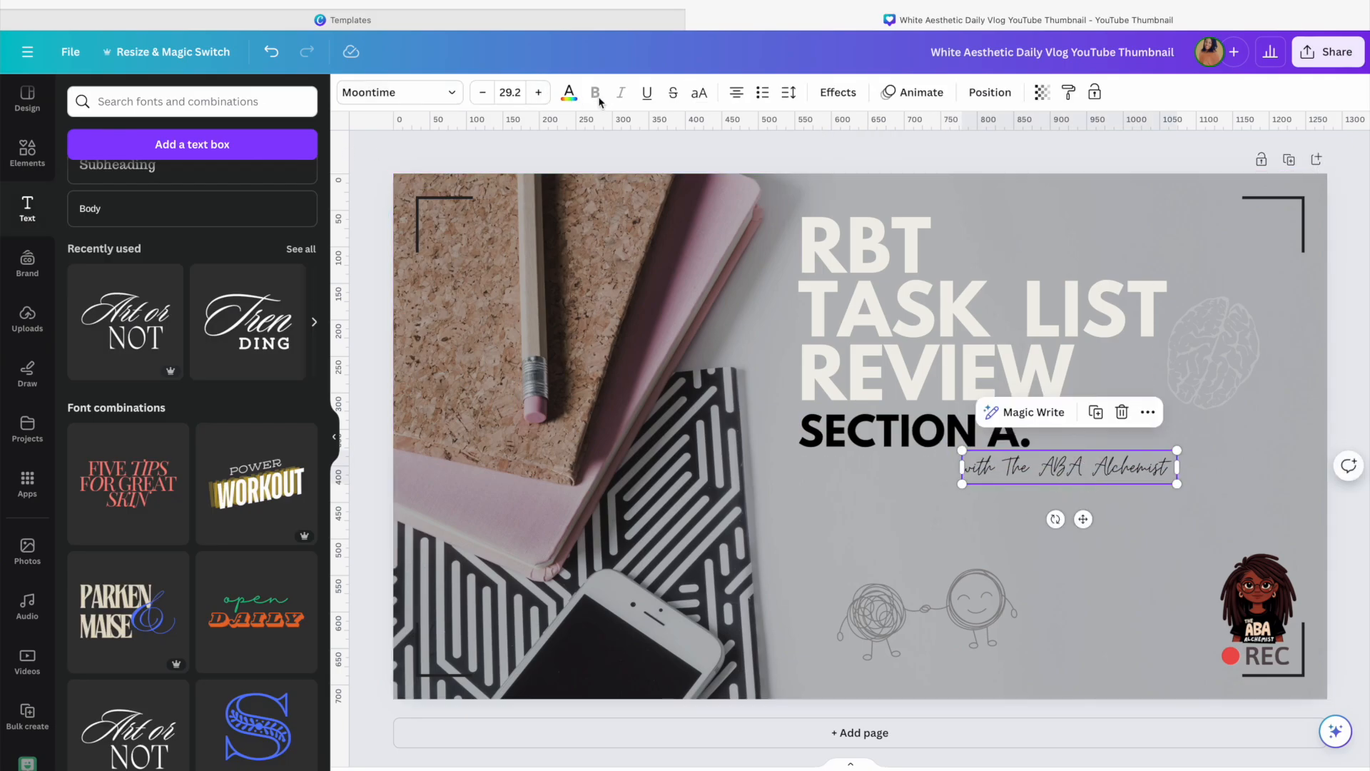
Set the tagline's text colour to white
click(569, 92)
click(84, 228)
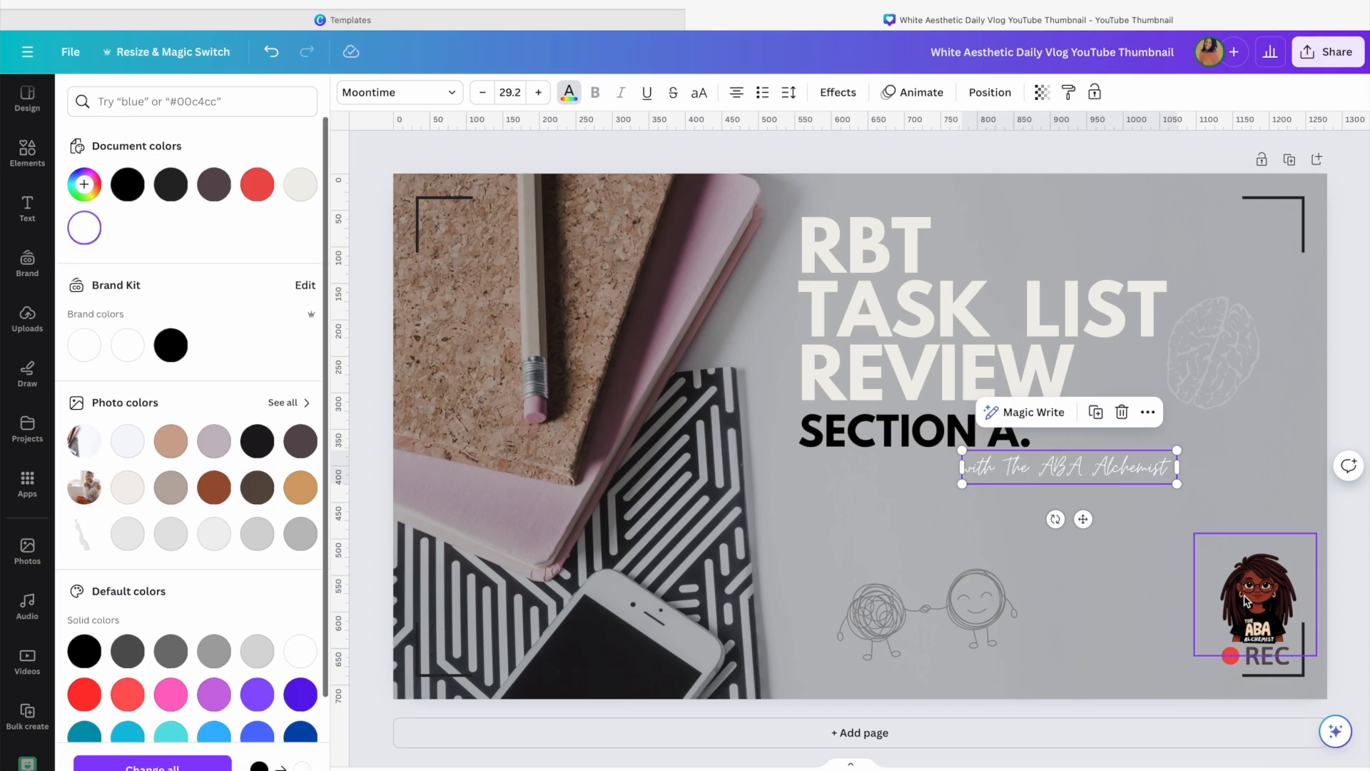
click(1263, 487)
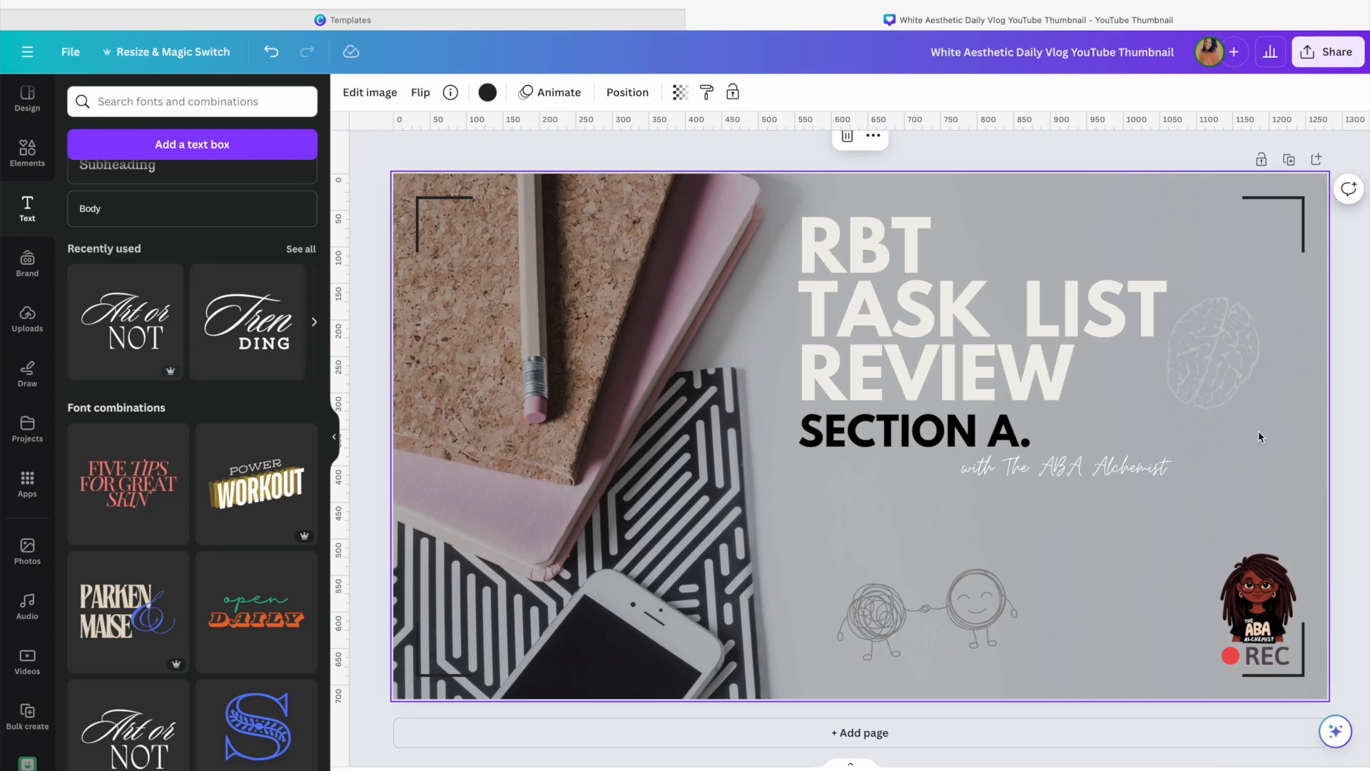
Download the design as a PNG with the size scale set to 1.5
click(1326, 56)
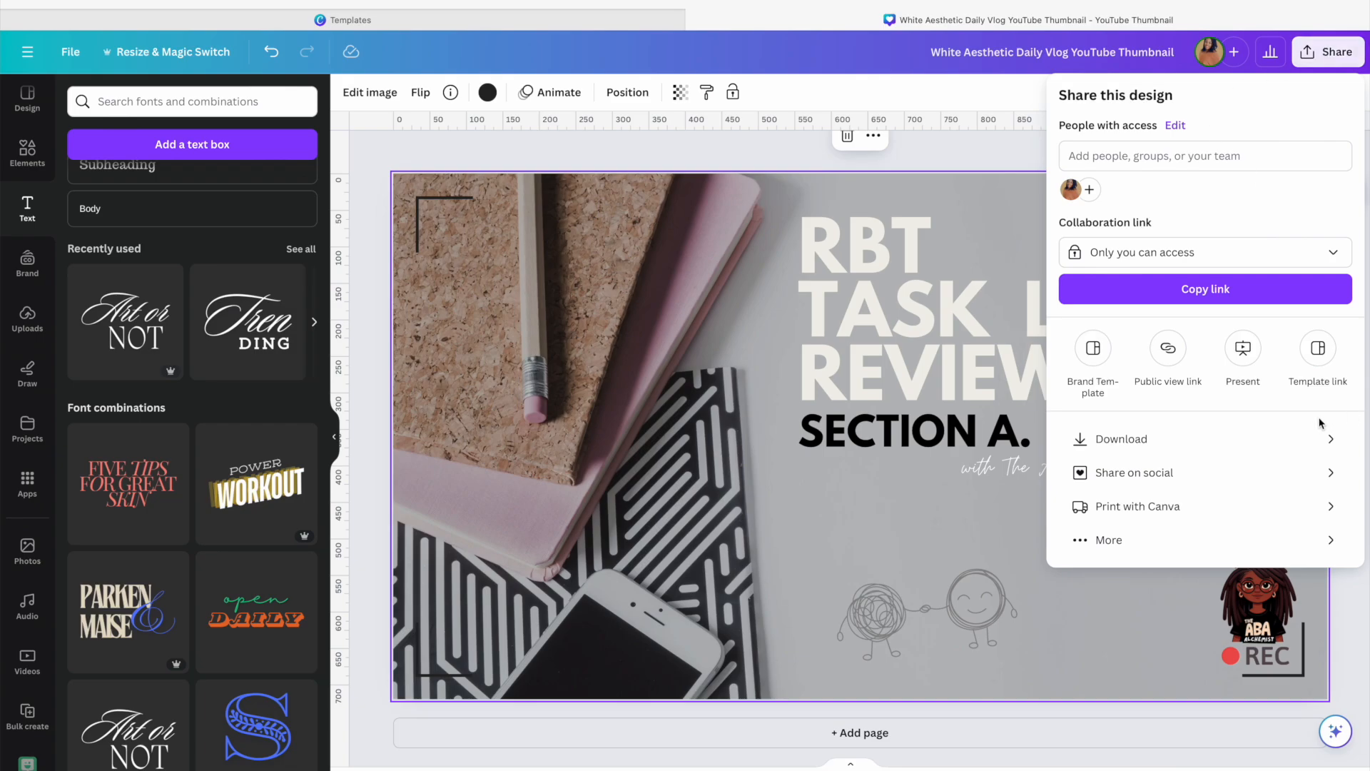
click(1329, 442)
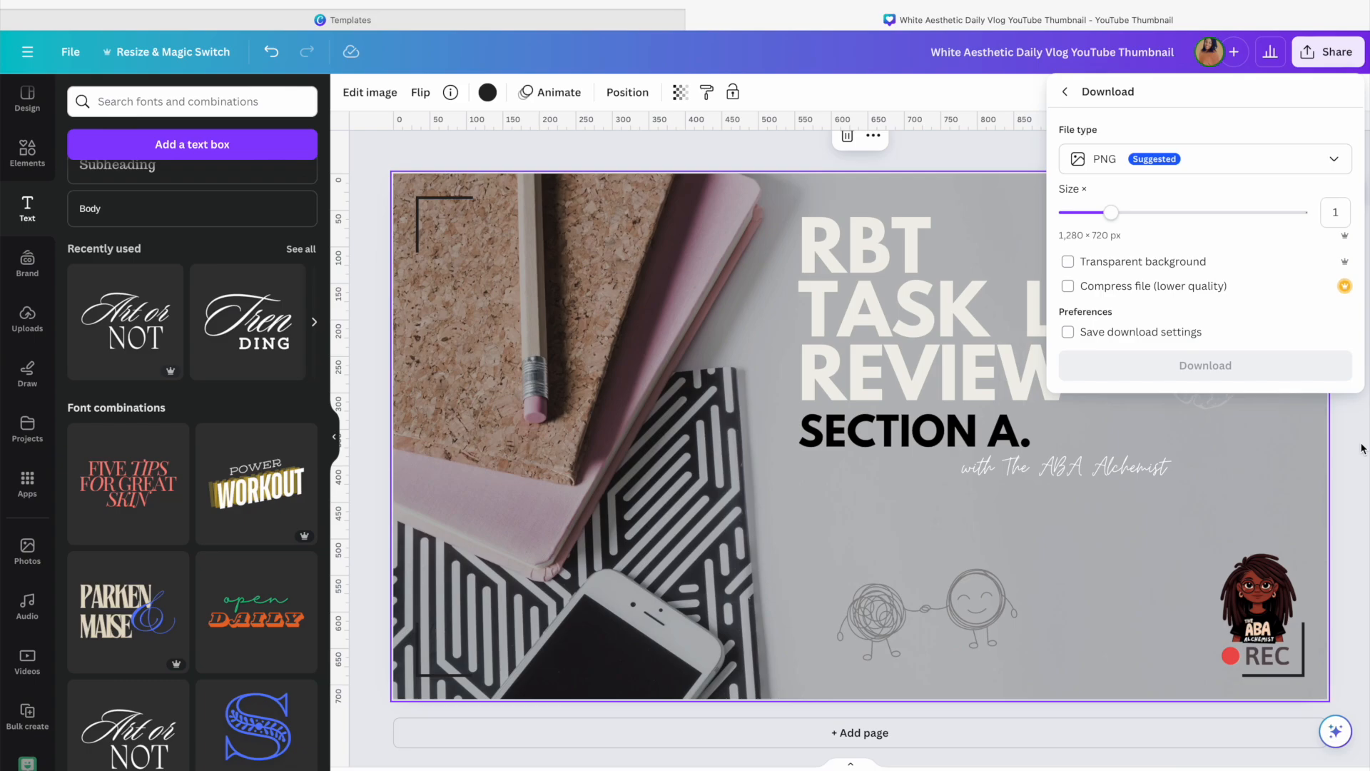
click(1332, 159)
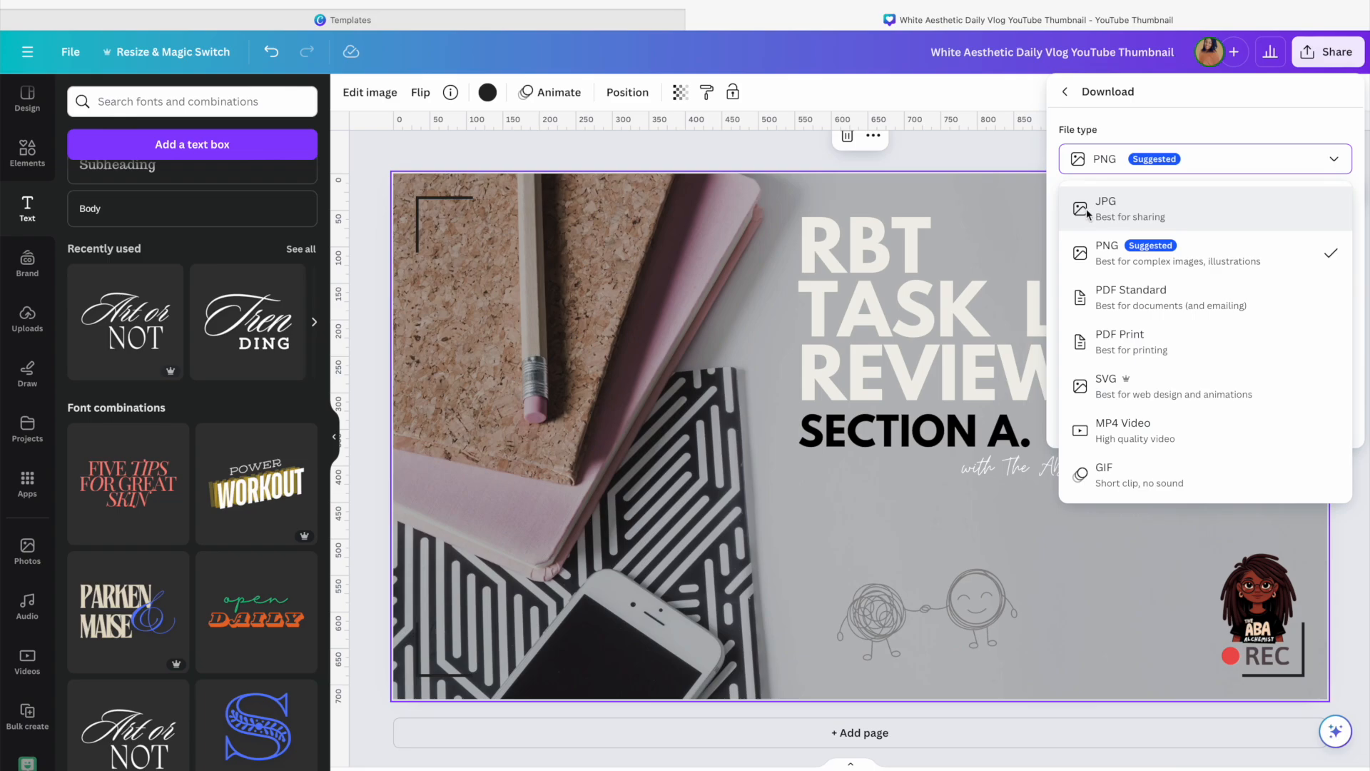
click(1174, 254)
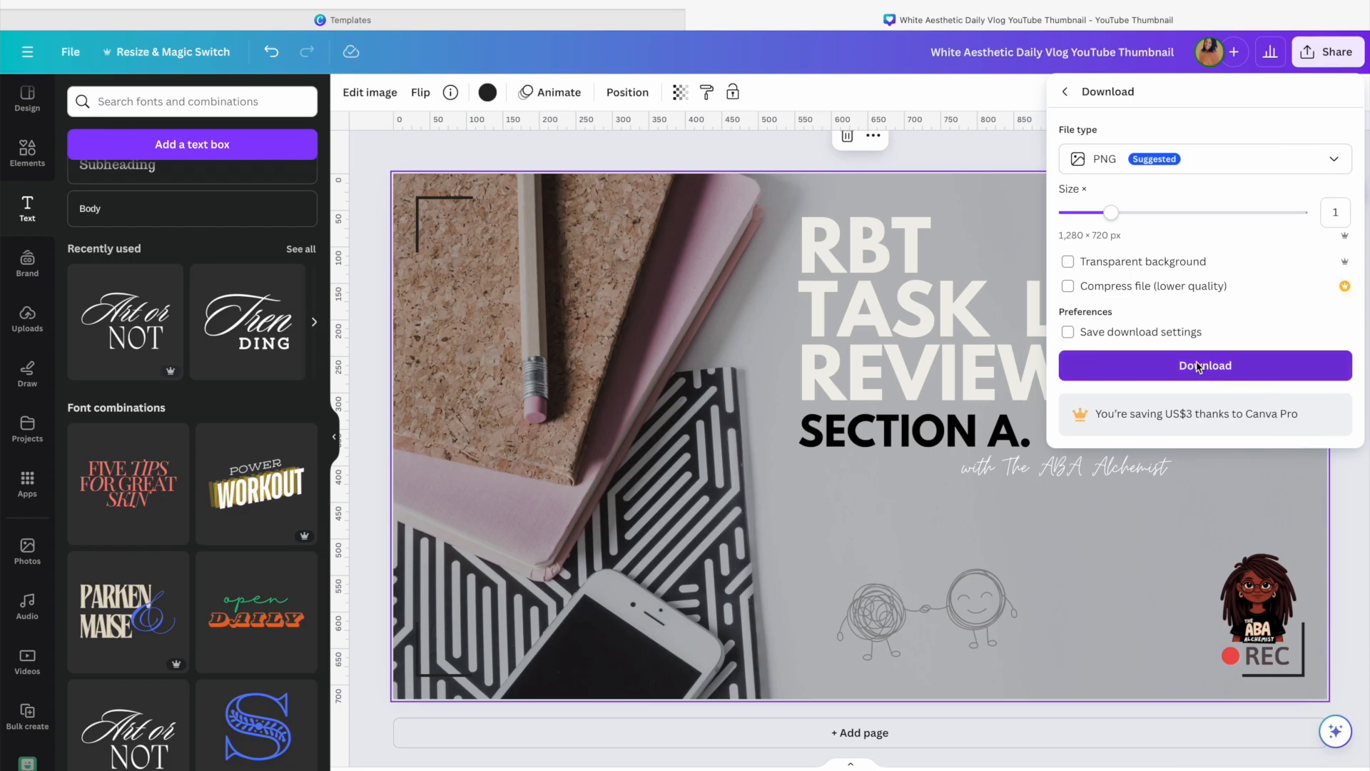
drag(1111, 212, 1179, 213)
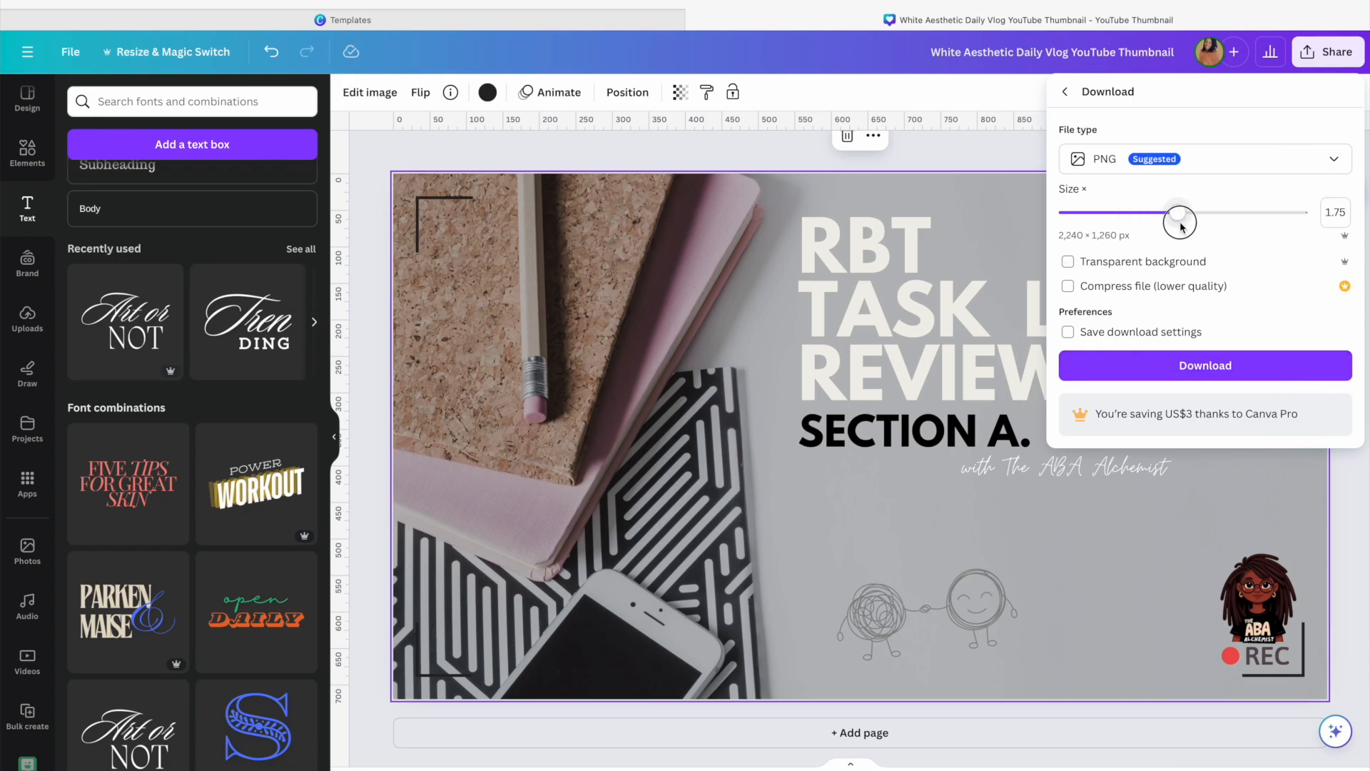
drag(1180, 226, 1161, 225)
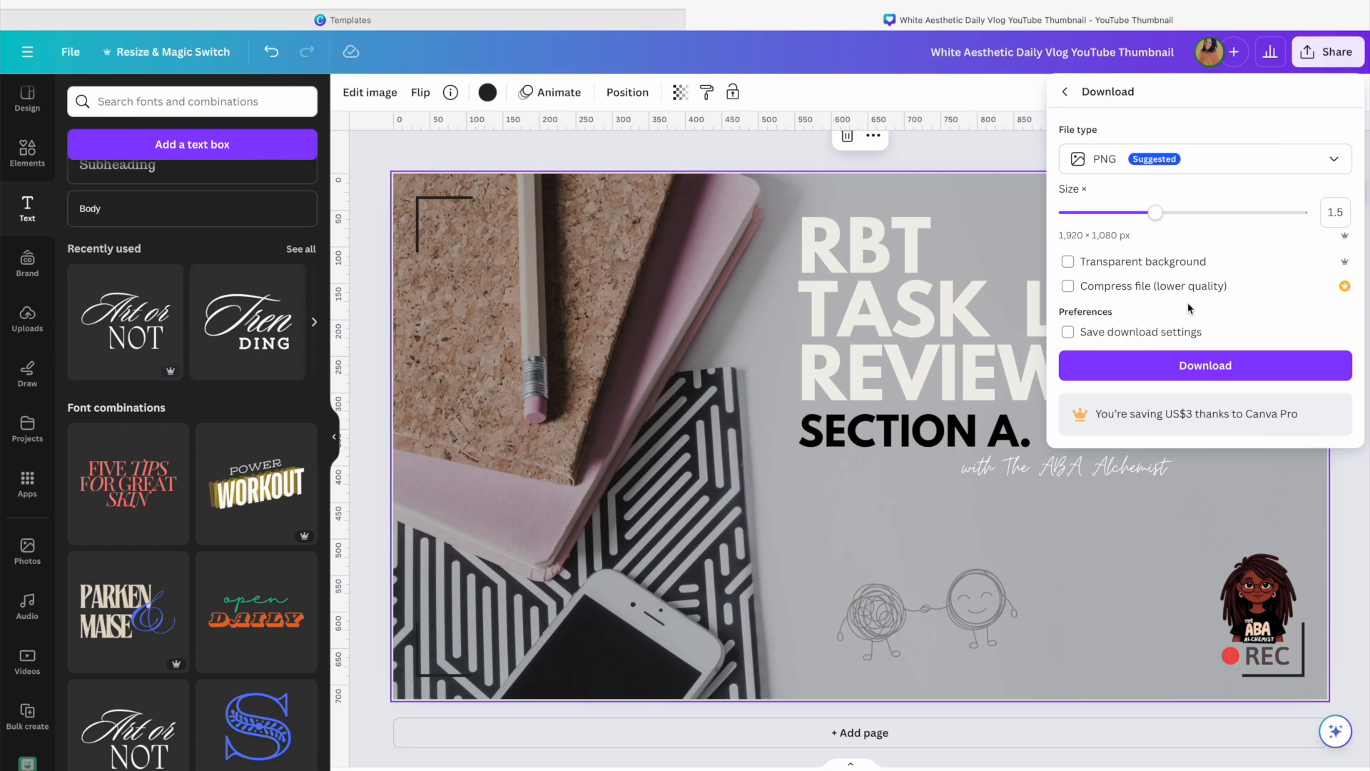
click(1199, 368)
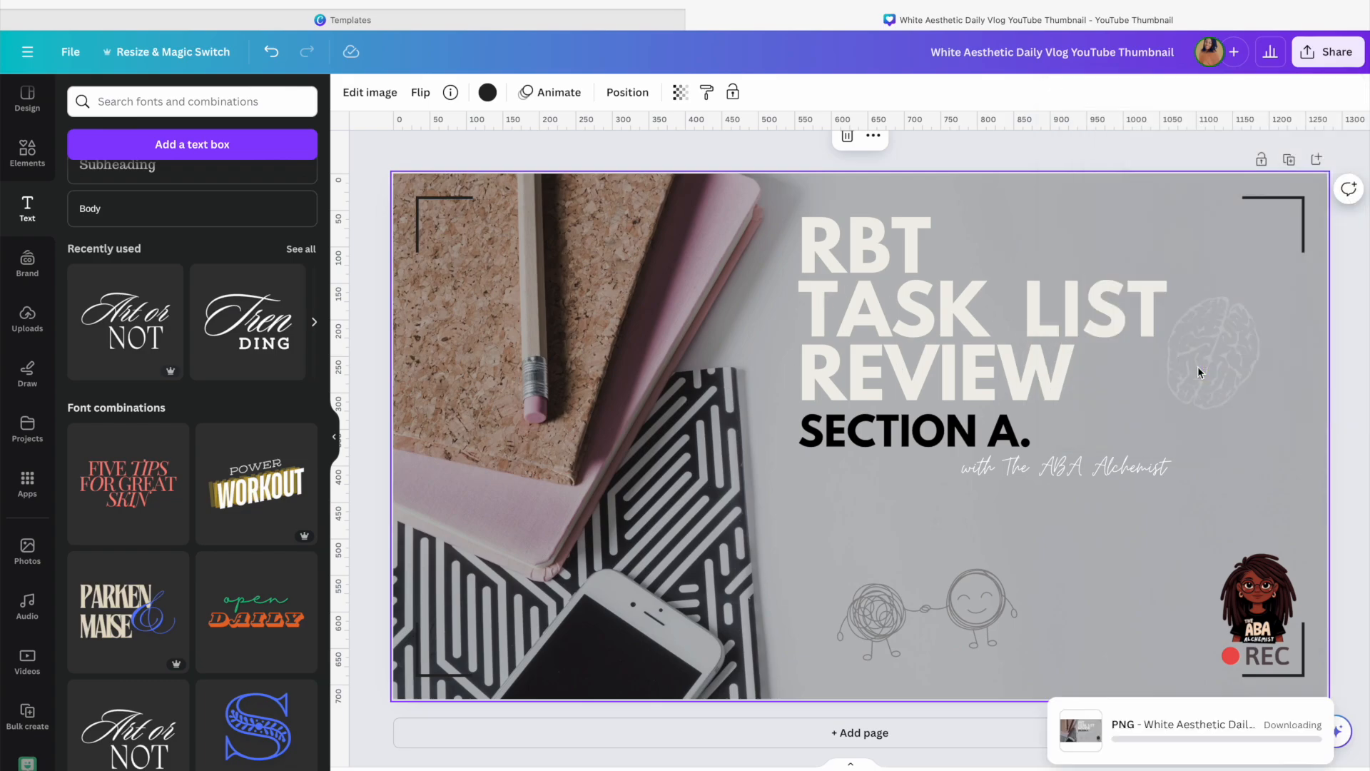